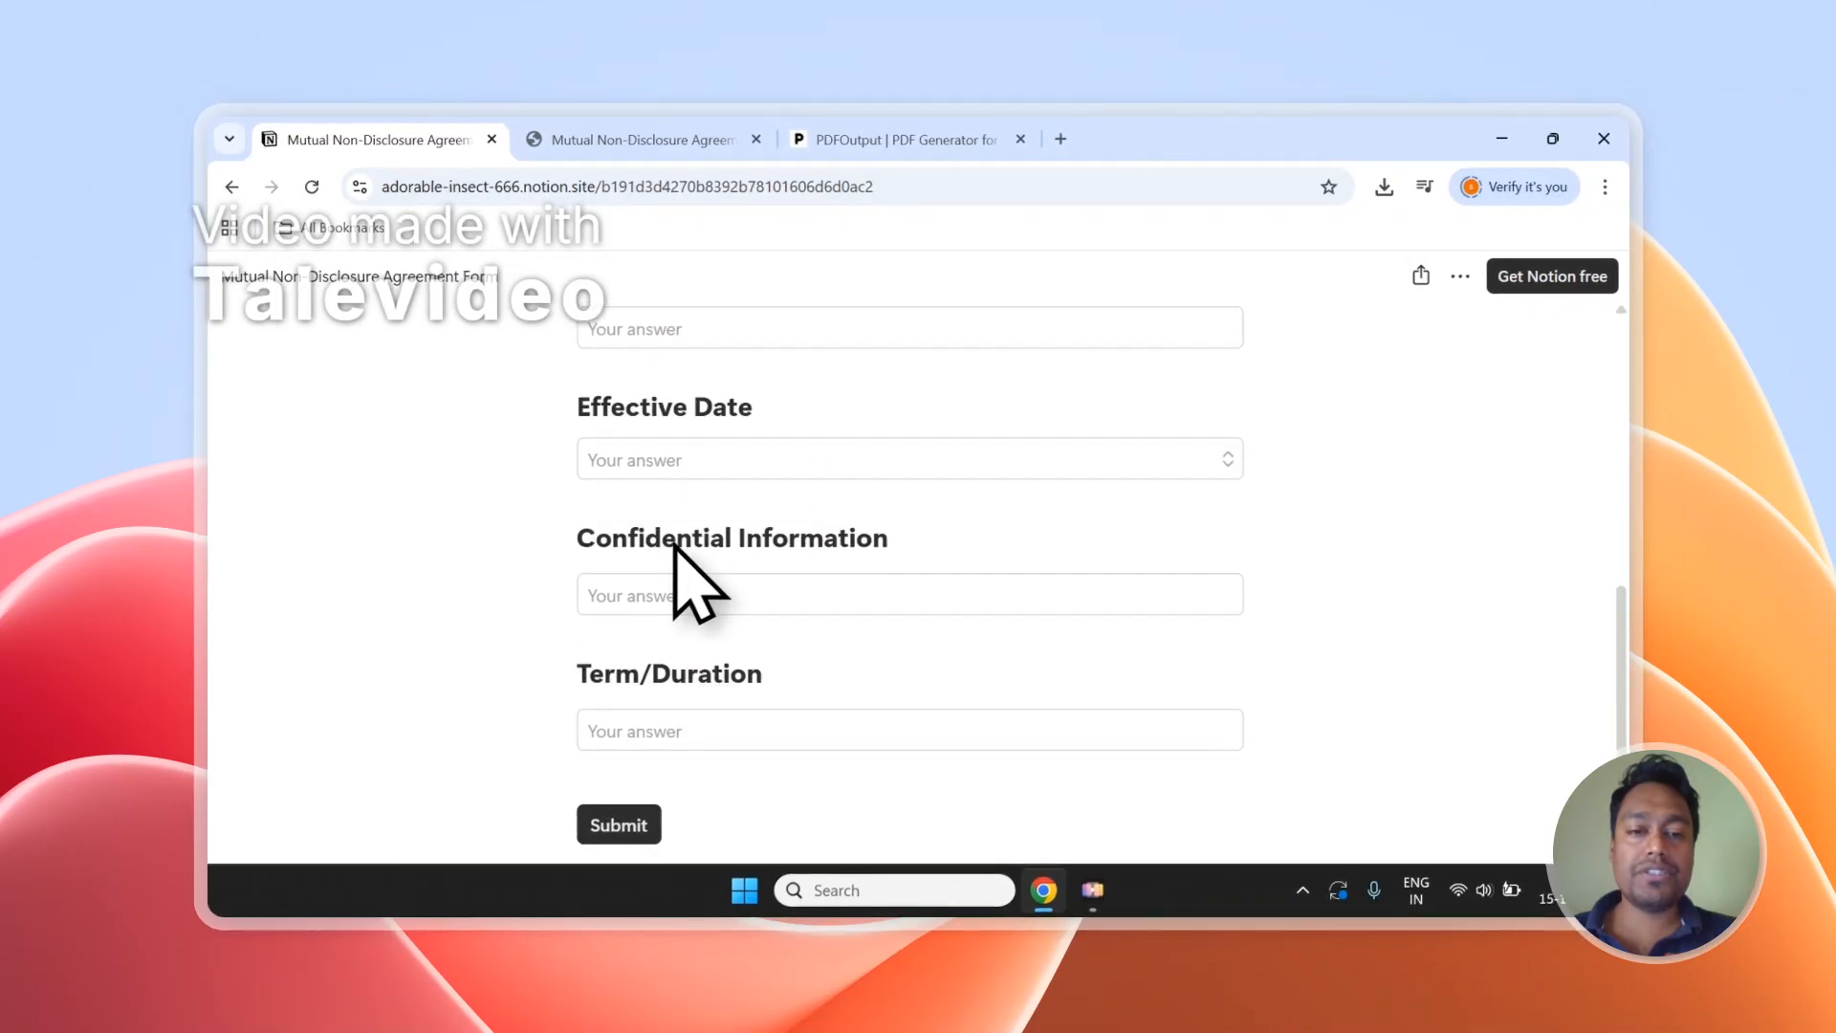
Step: Review the remaining fields of the Mutual Non-Disclosure Agreement form and the two entries in its Notion responses table
scroll(677, 545, down, 5)
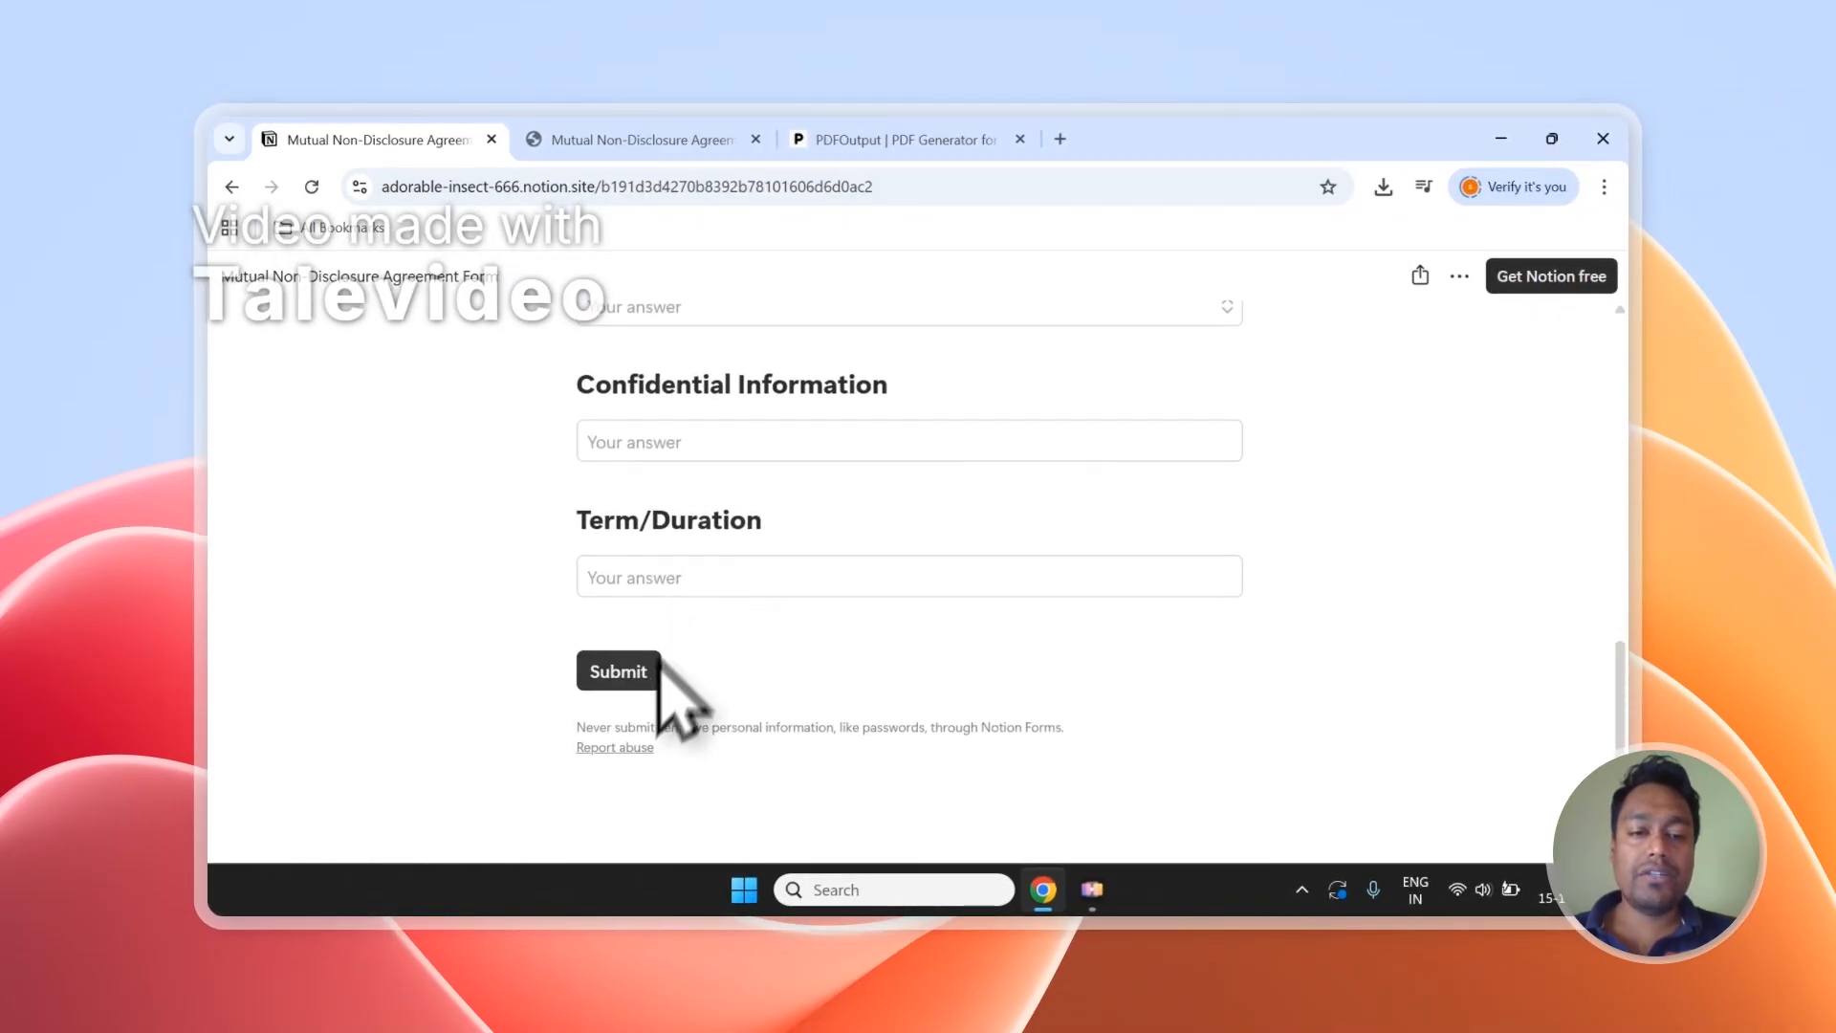
click(636, 139)
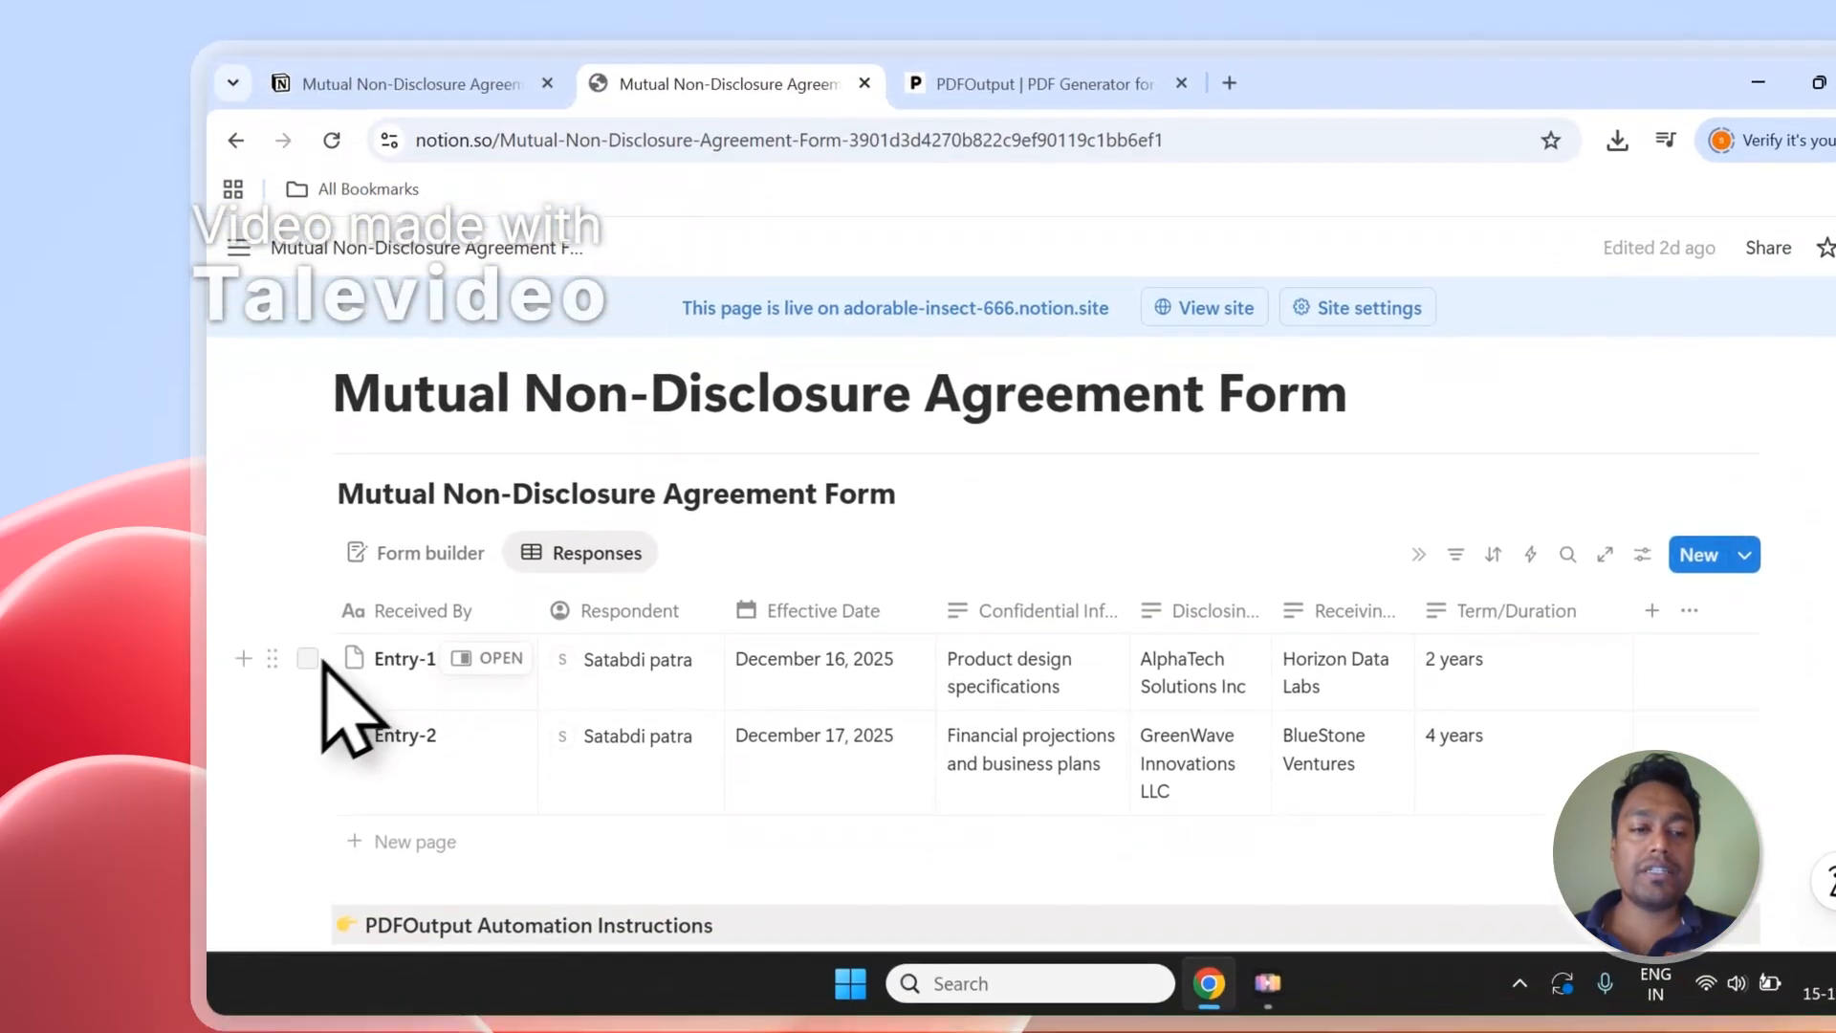
click(290, 619)
click(308, 716)
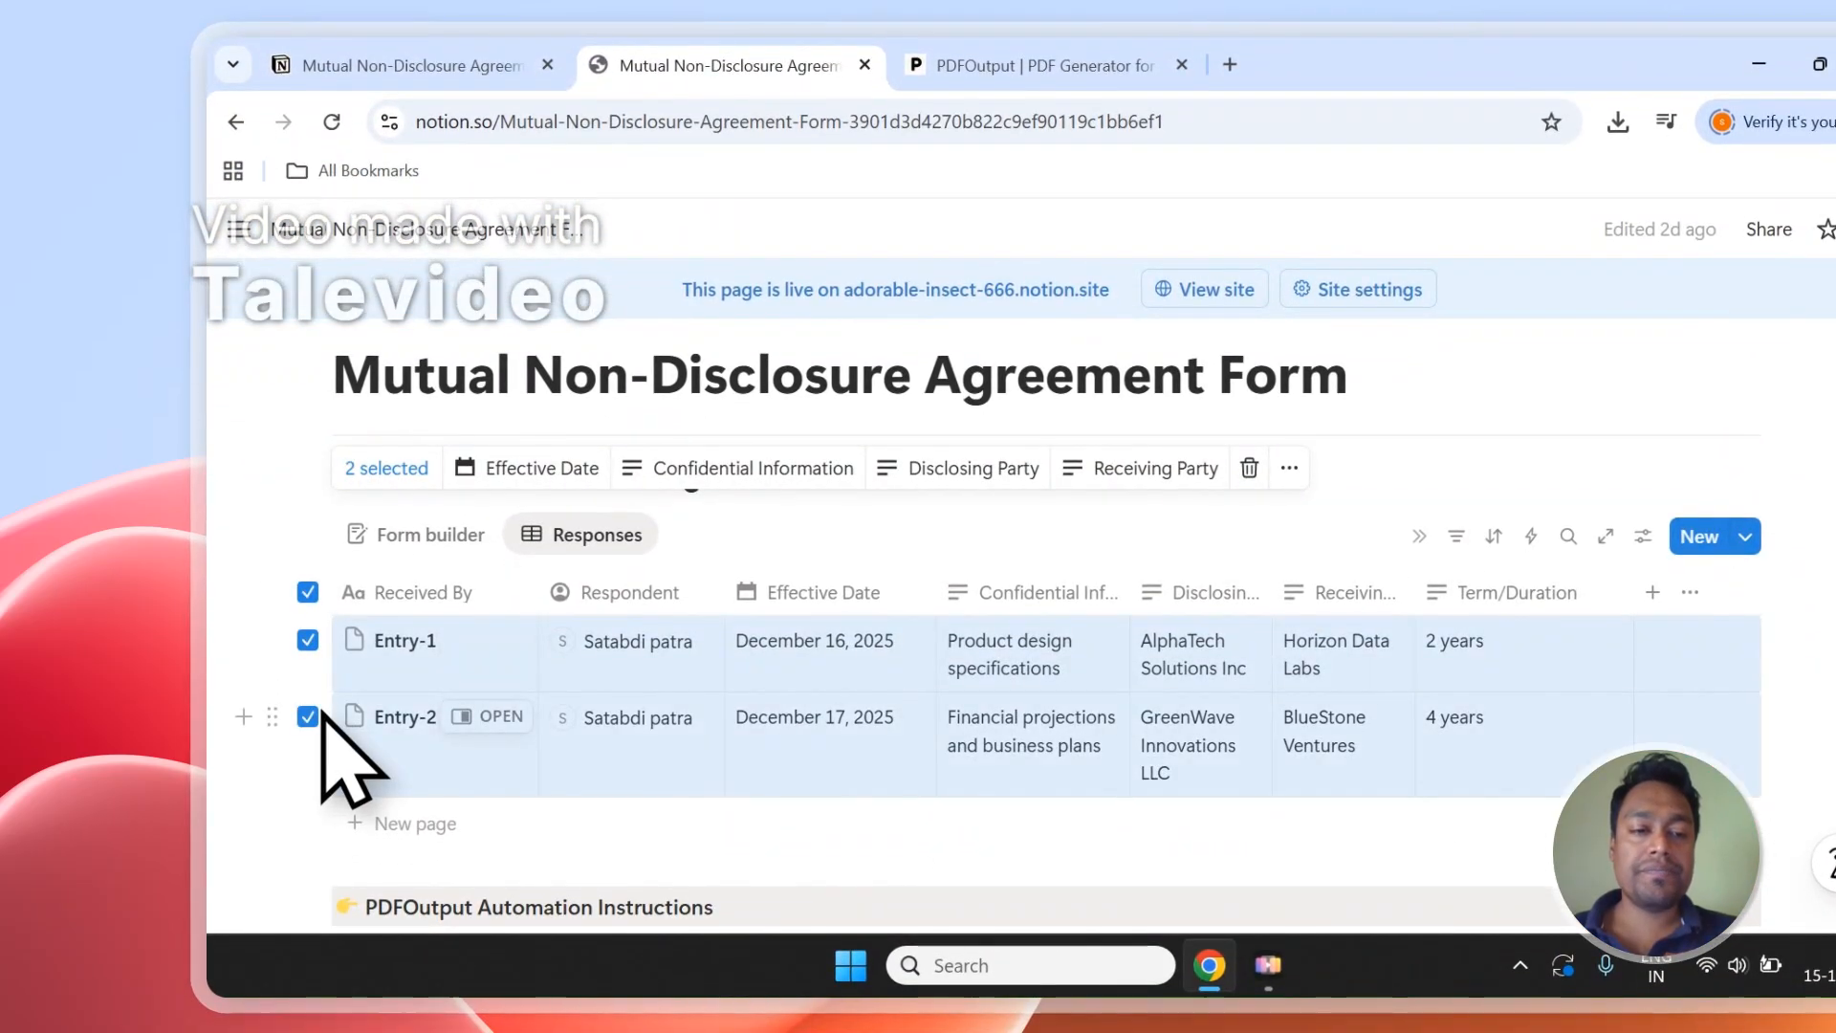
click(307, 593)
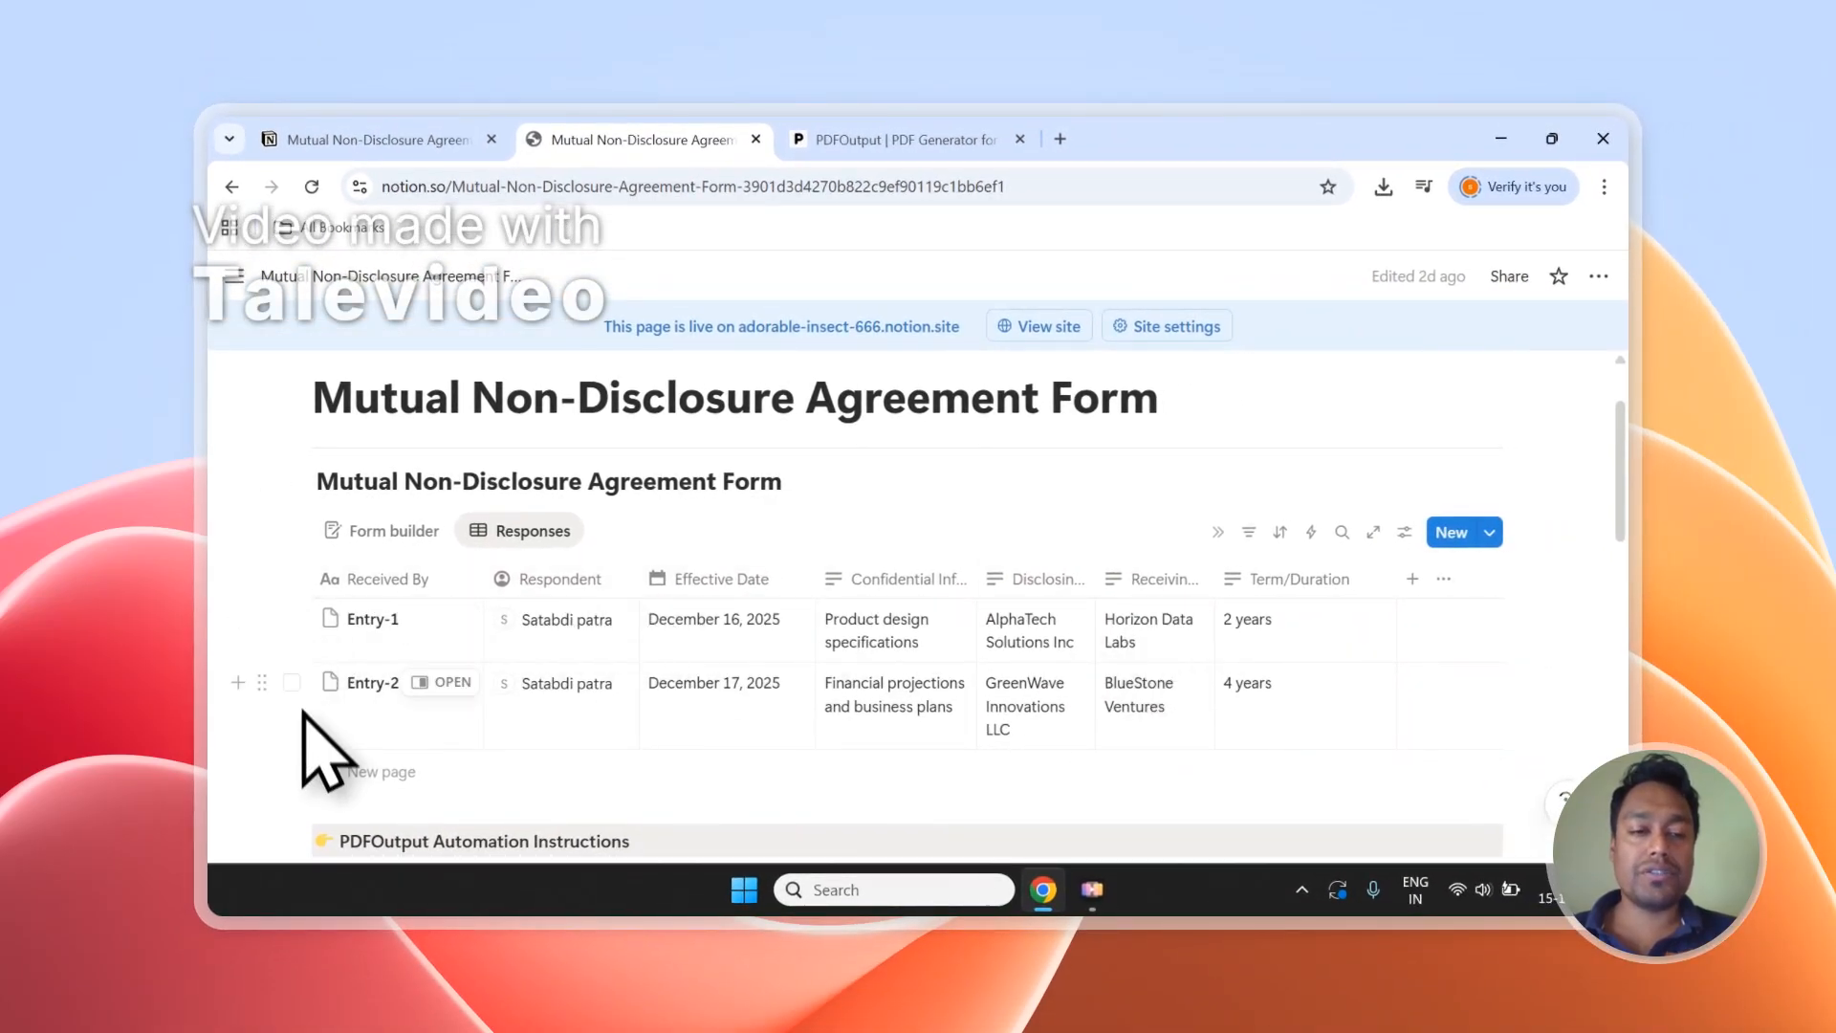
Step: Read the PDFOutput home page headline about generating PDFs from Google Docs using a Notion Database
click(908, 139)
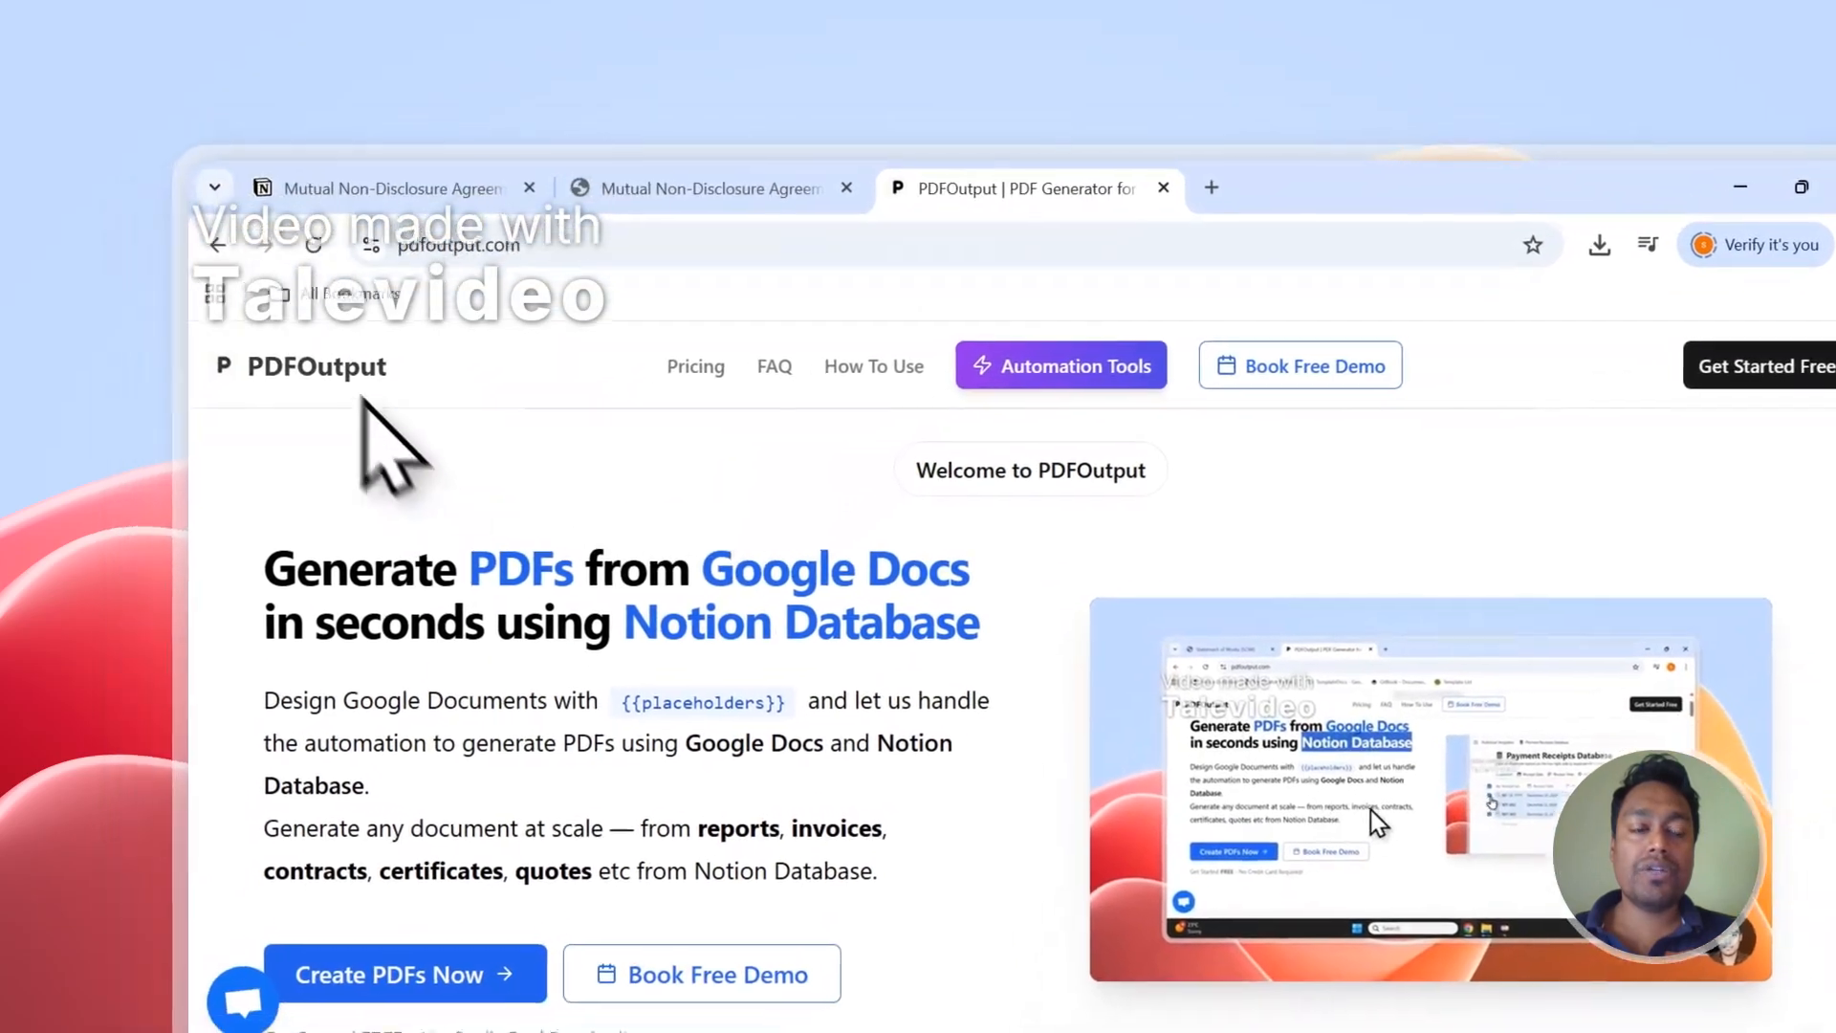
drag(488, 624, 507, 588)
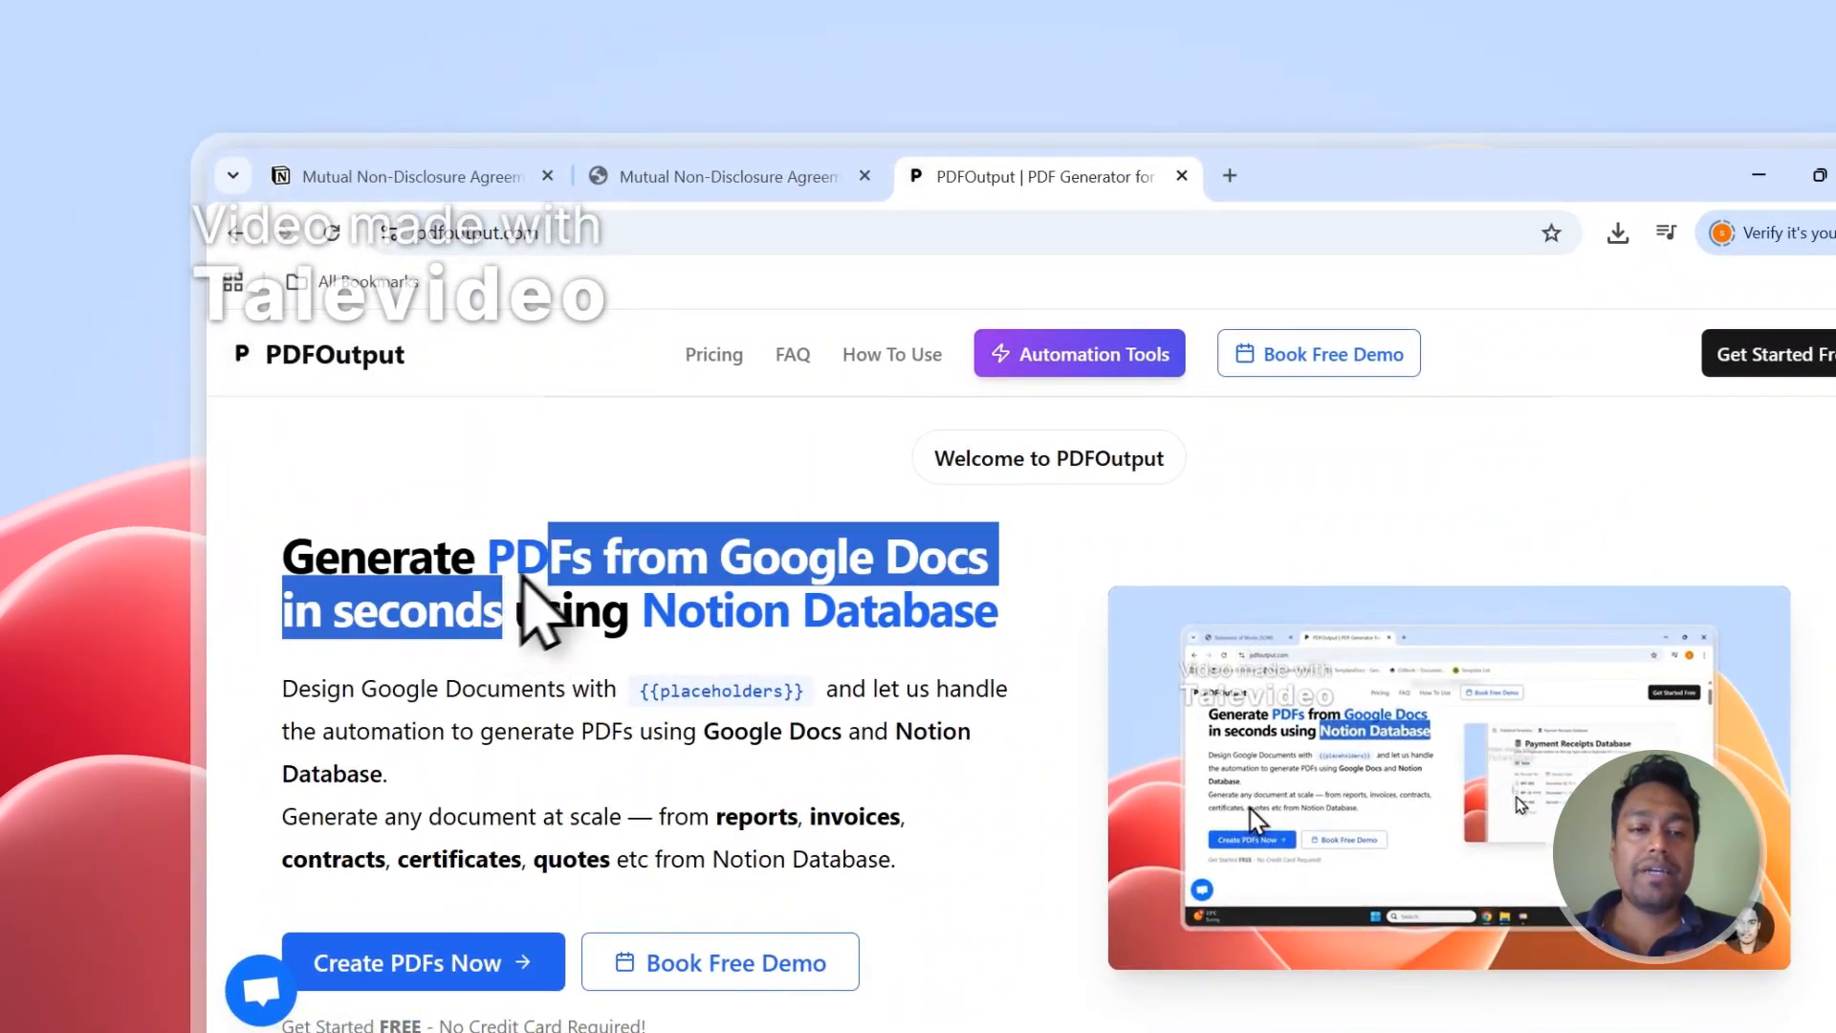
click(588, 607)
drag(719, 560, 984, 588)
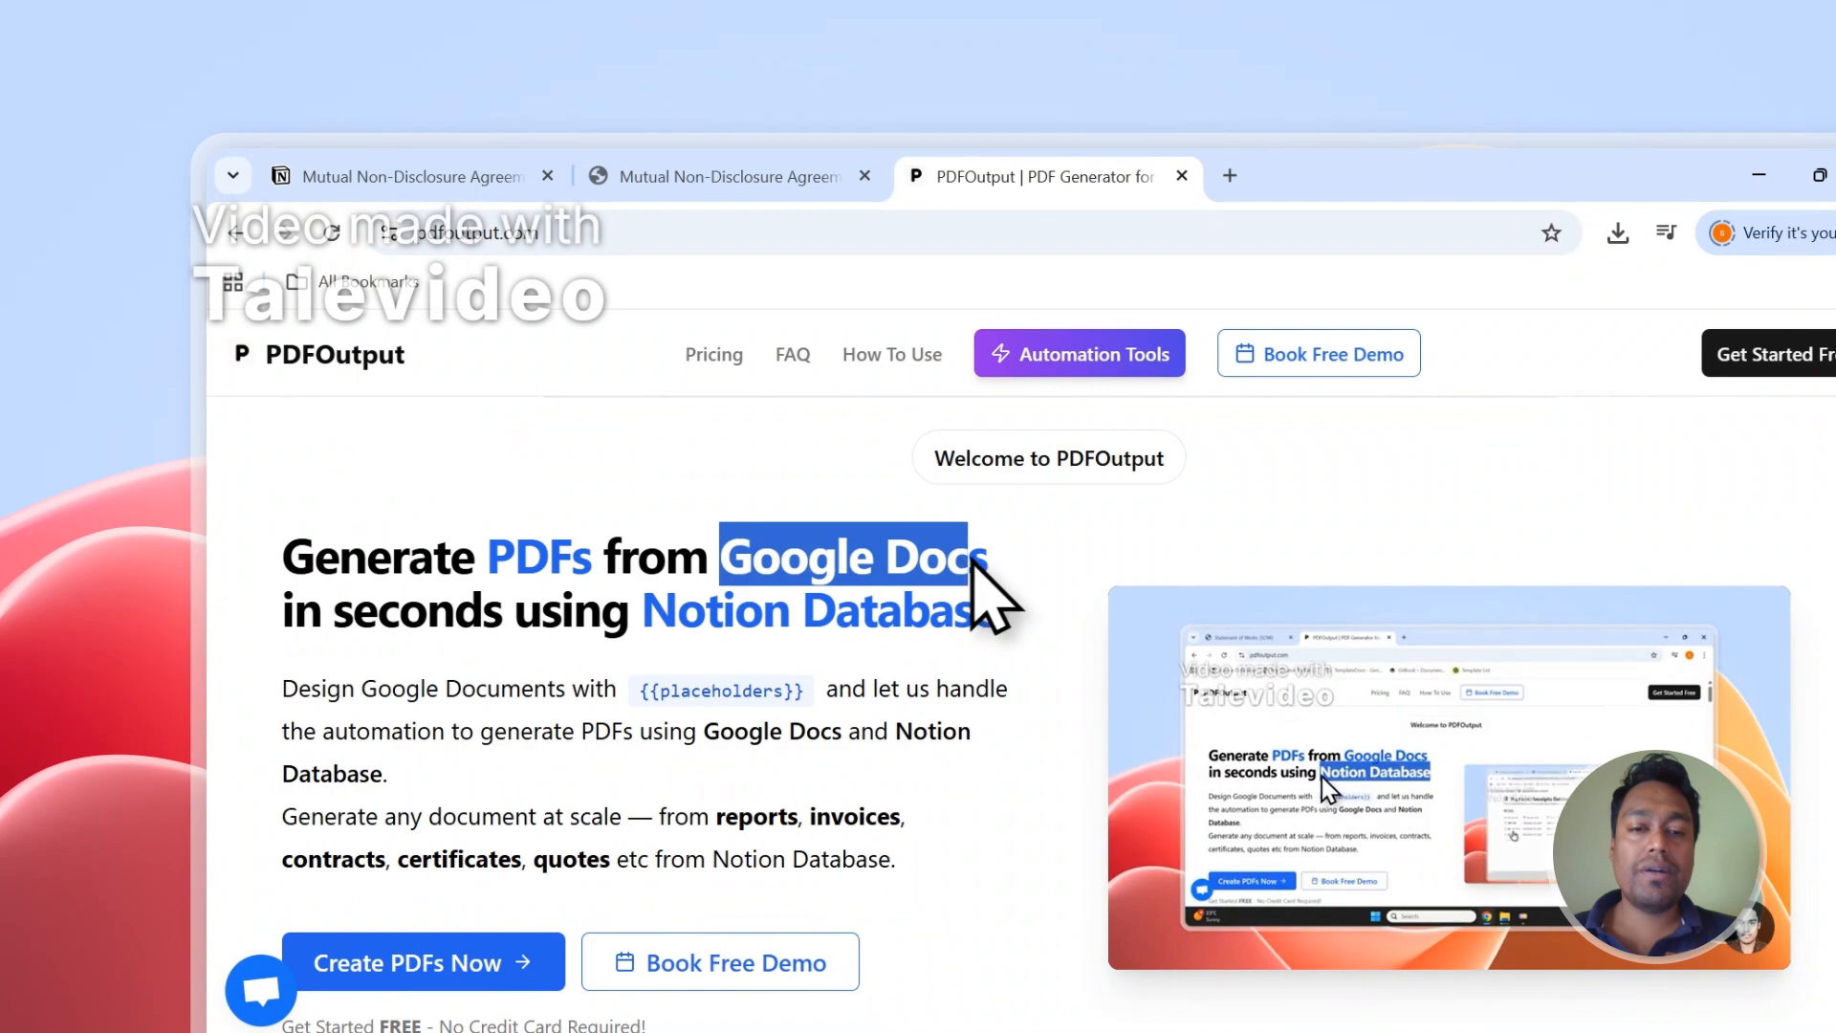
drag(644, 612, 989, 614)
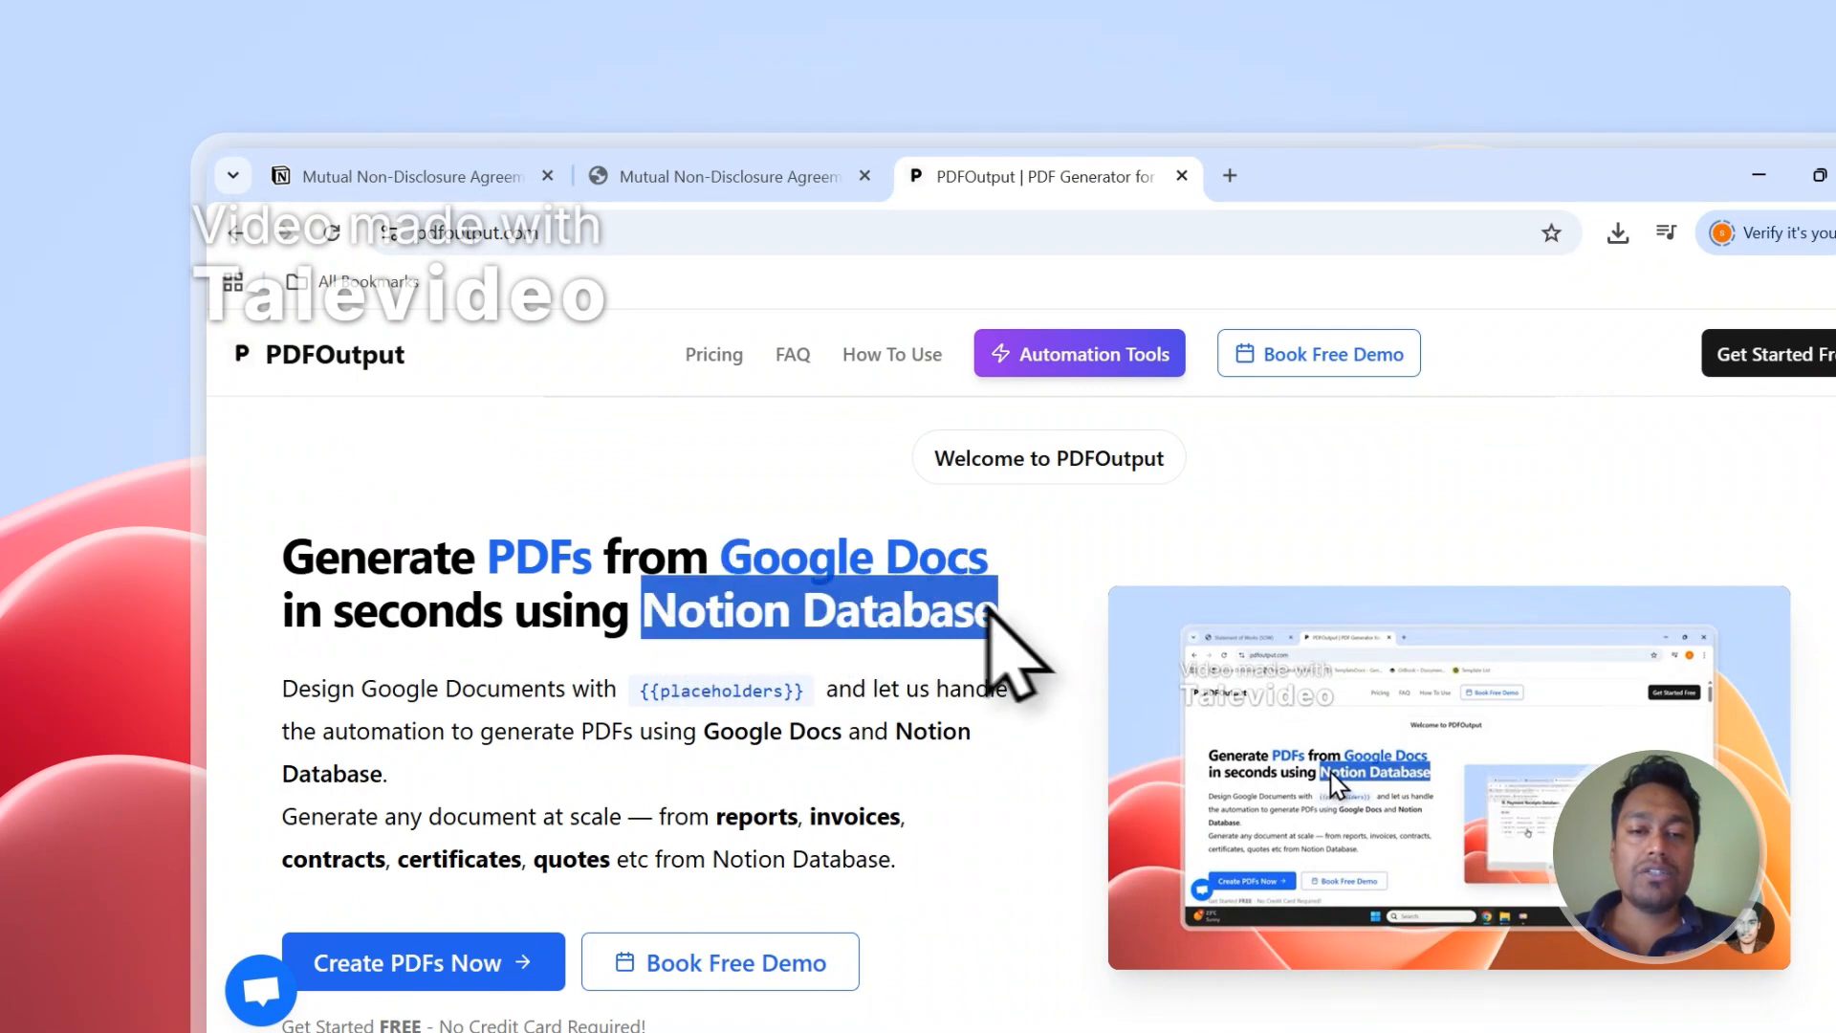
drag(719, 565, 988, 562)
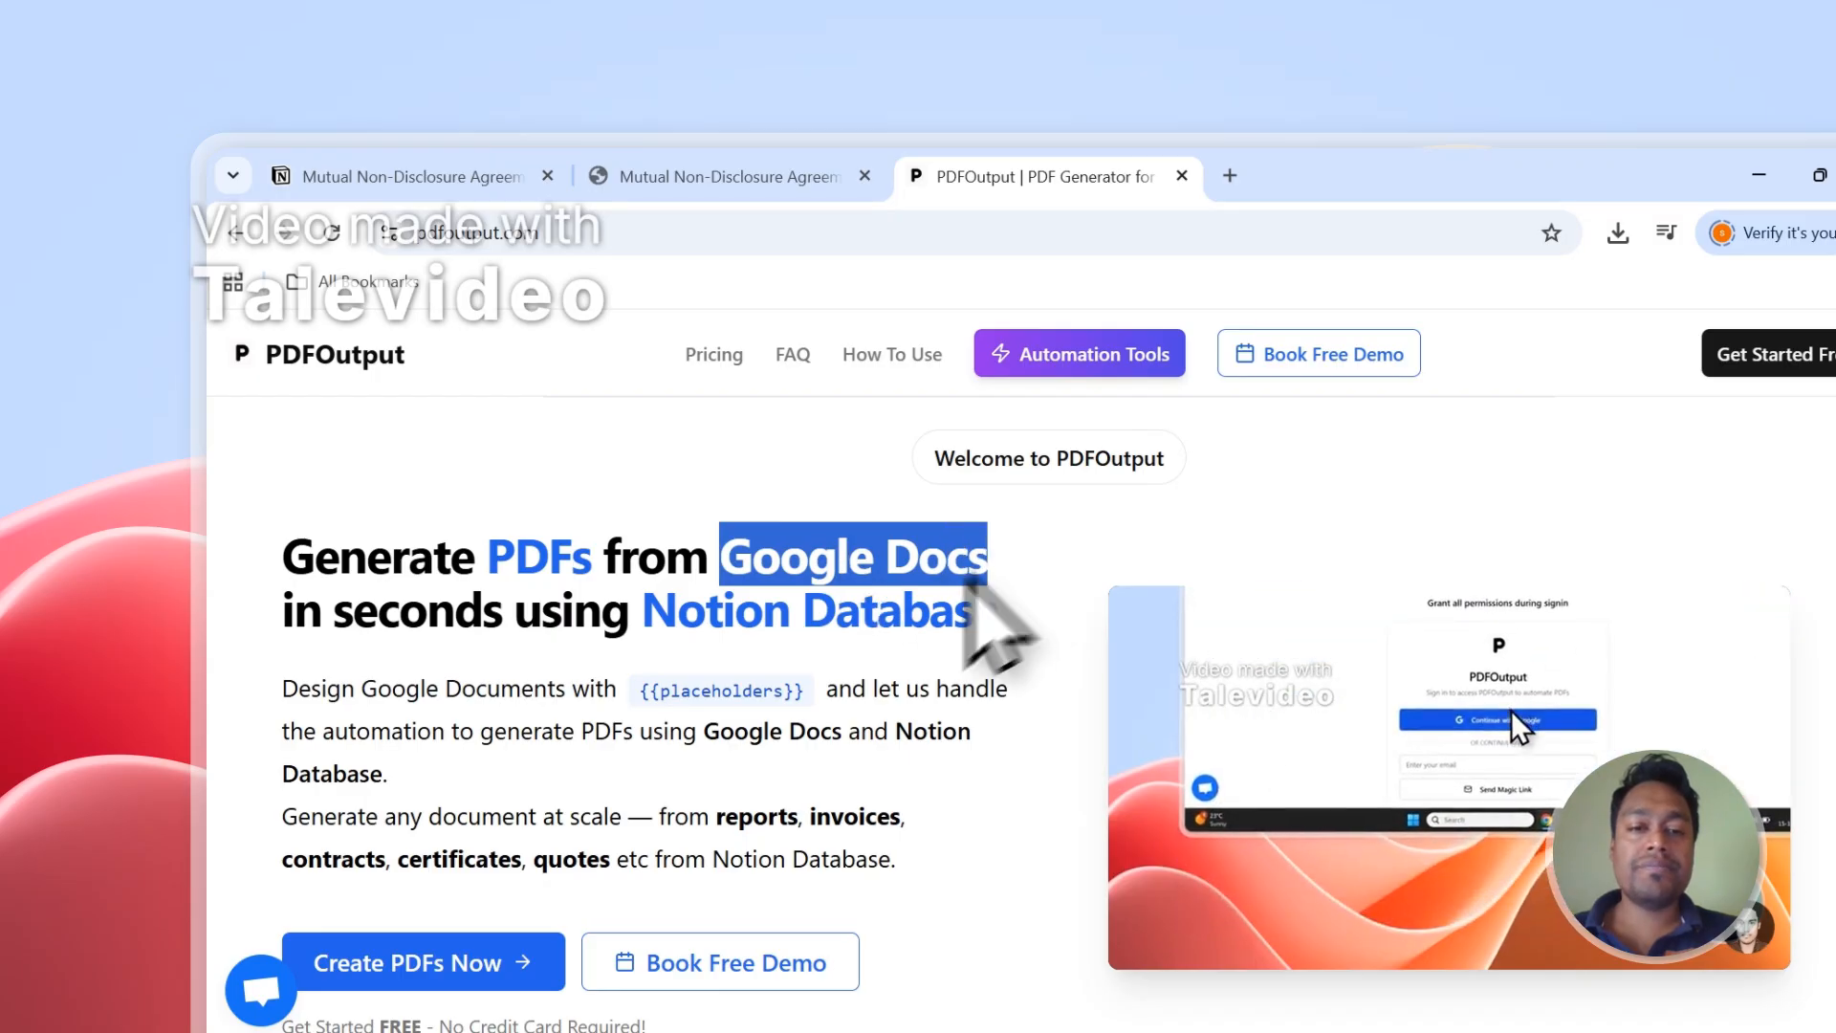
Step: Select Entry-1 and Entry-2 in the Notion responses table, and clear the selection
click(674, 176)
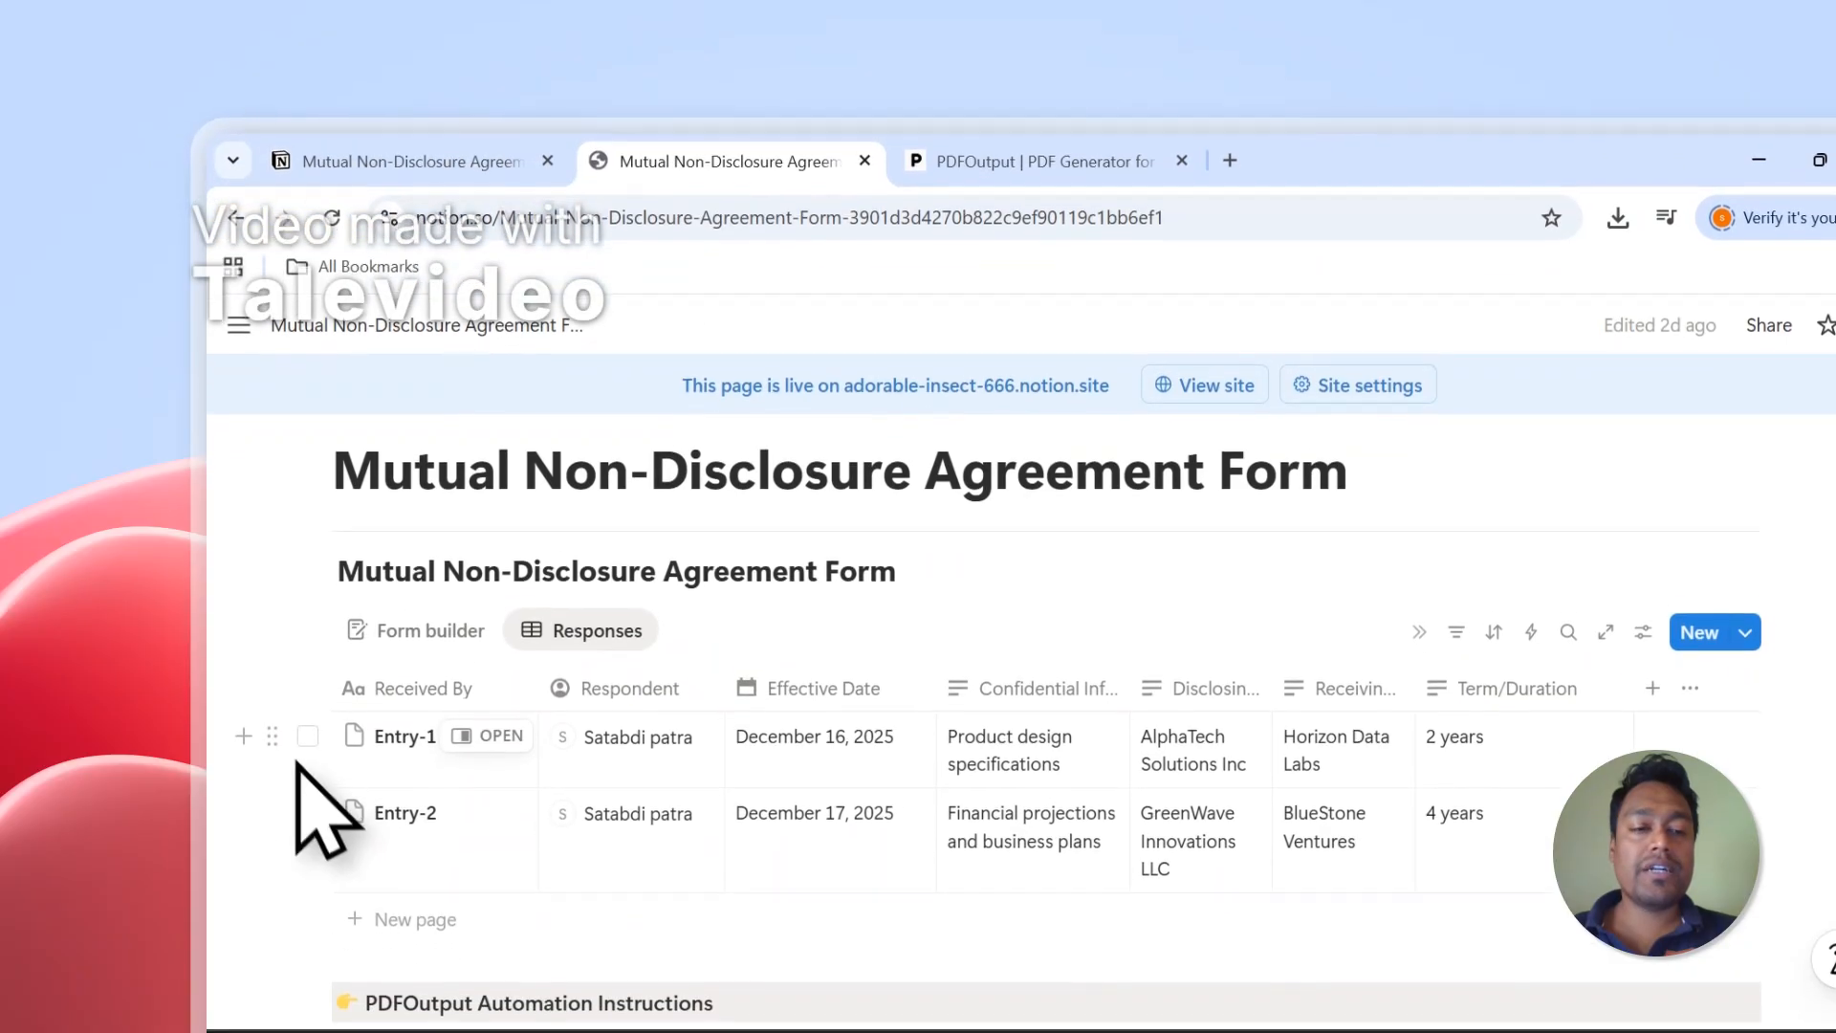
click(308, 736)
click(308, 813)
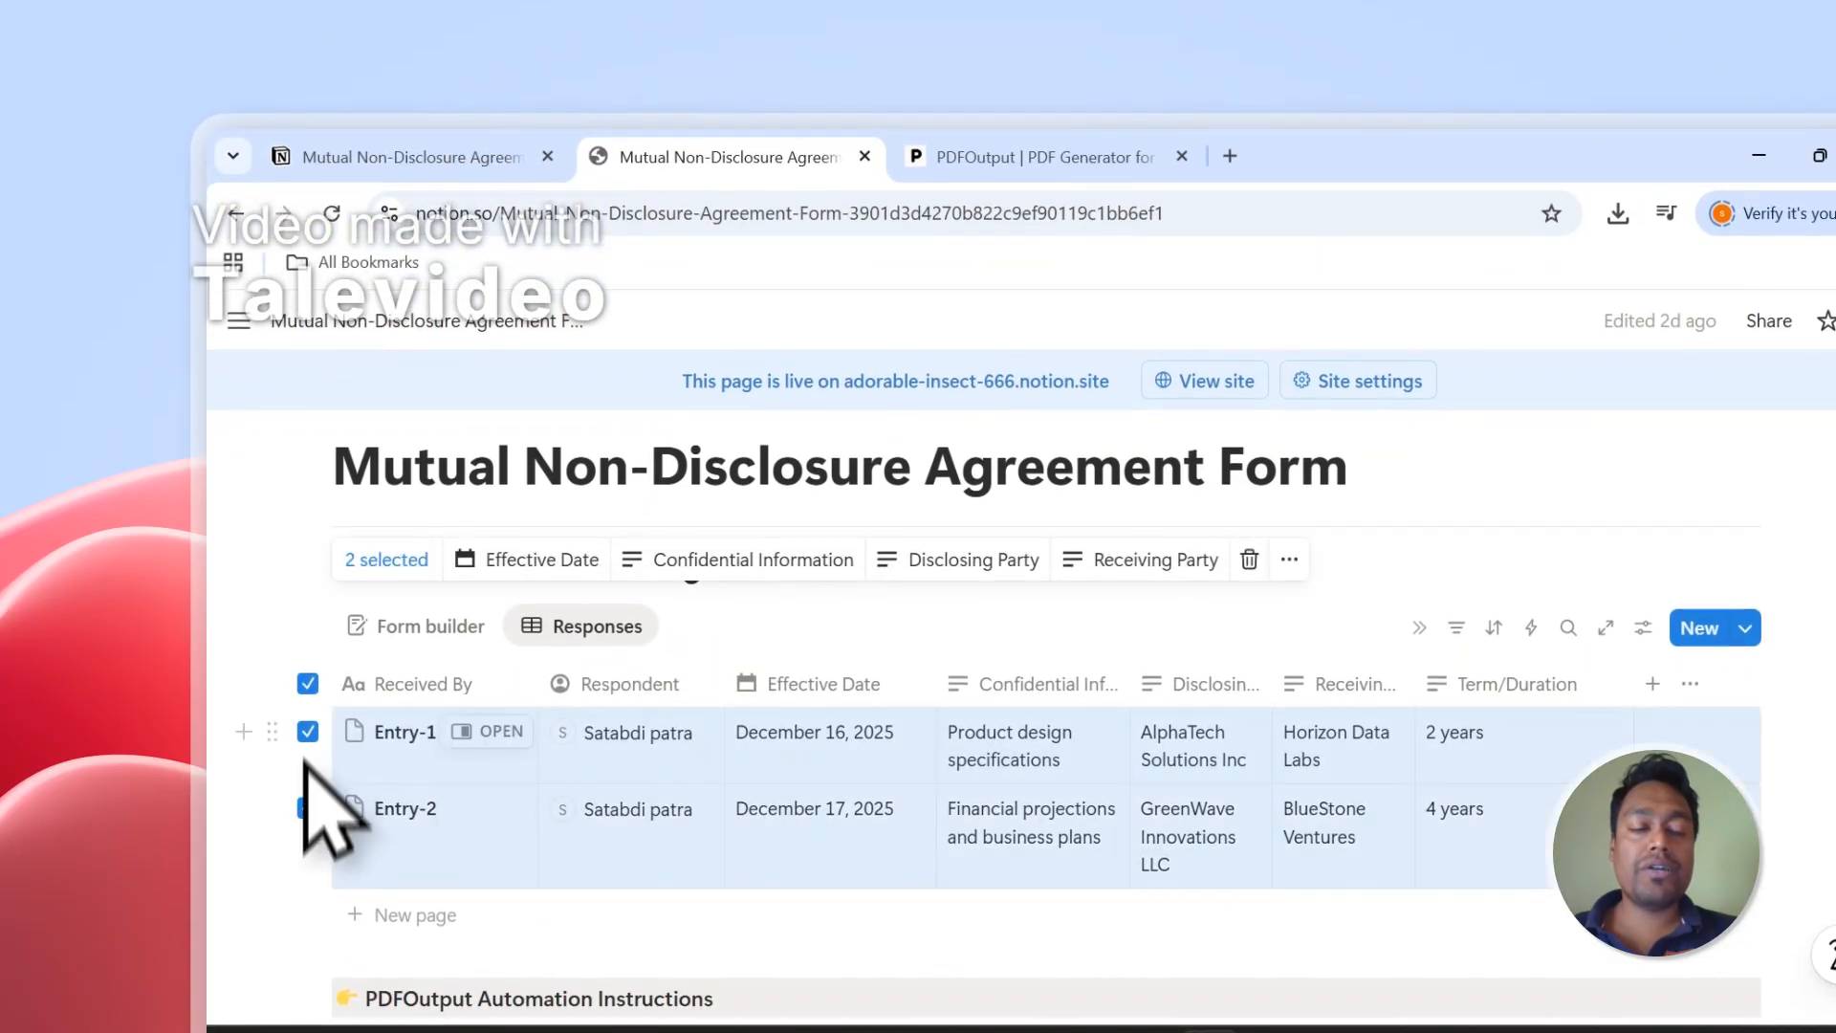
click(307, 685)
Step: Sign in to PDFOutput with Google using the third listed account and approve its access to that account
click(956, 158)
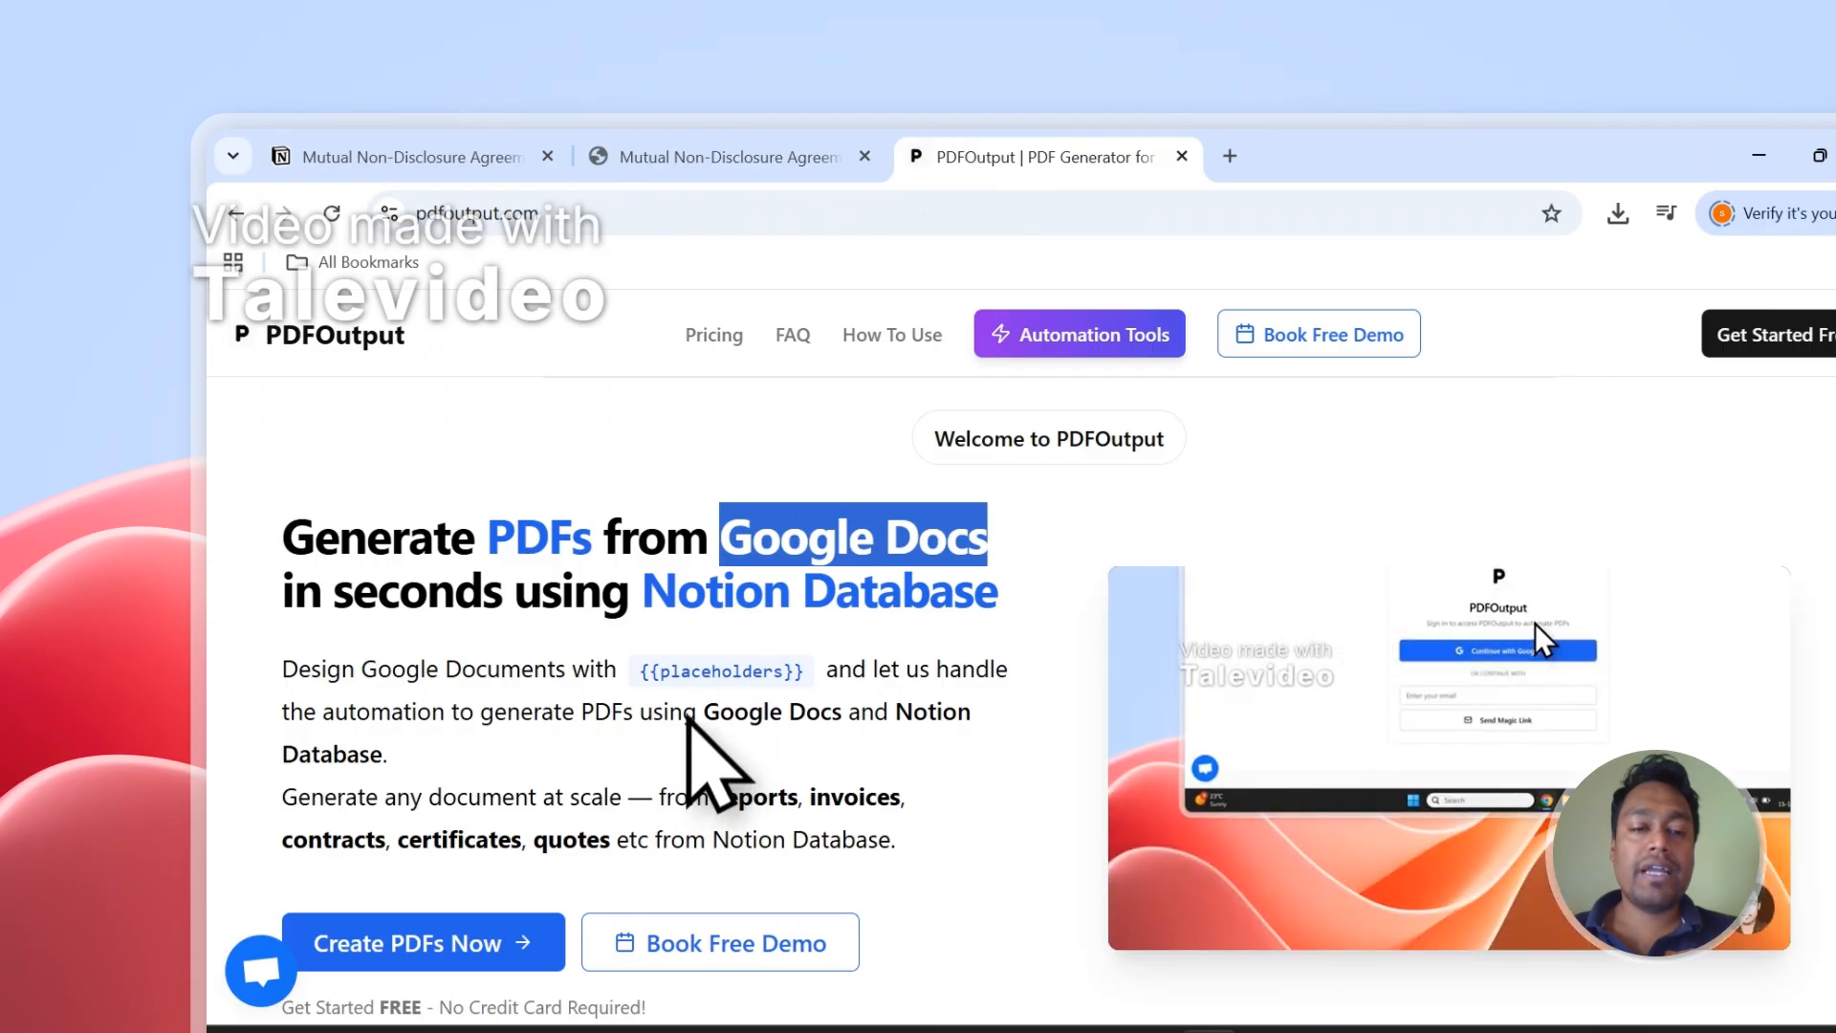
scroll(687, 717, down, 1)
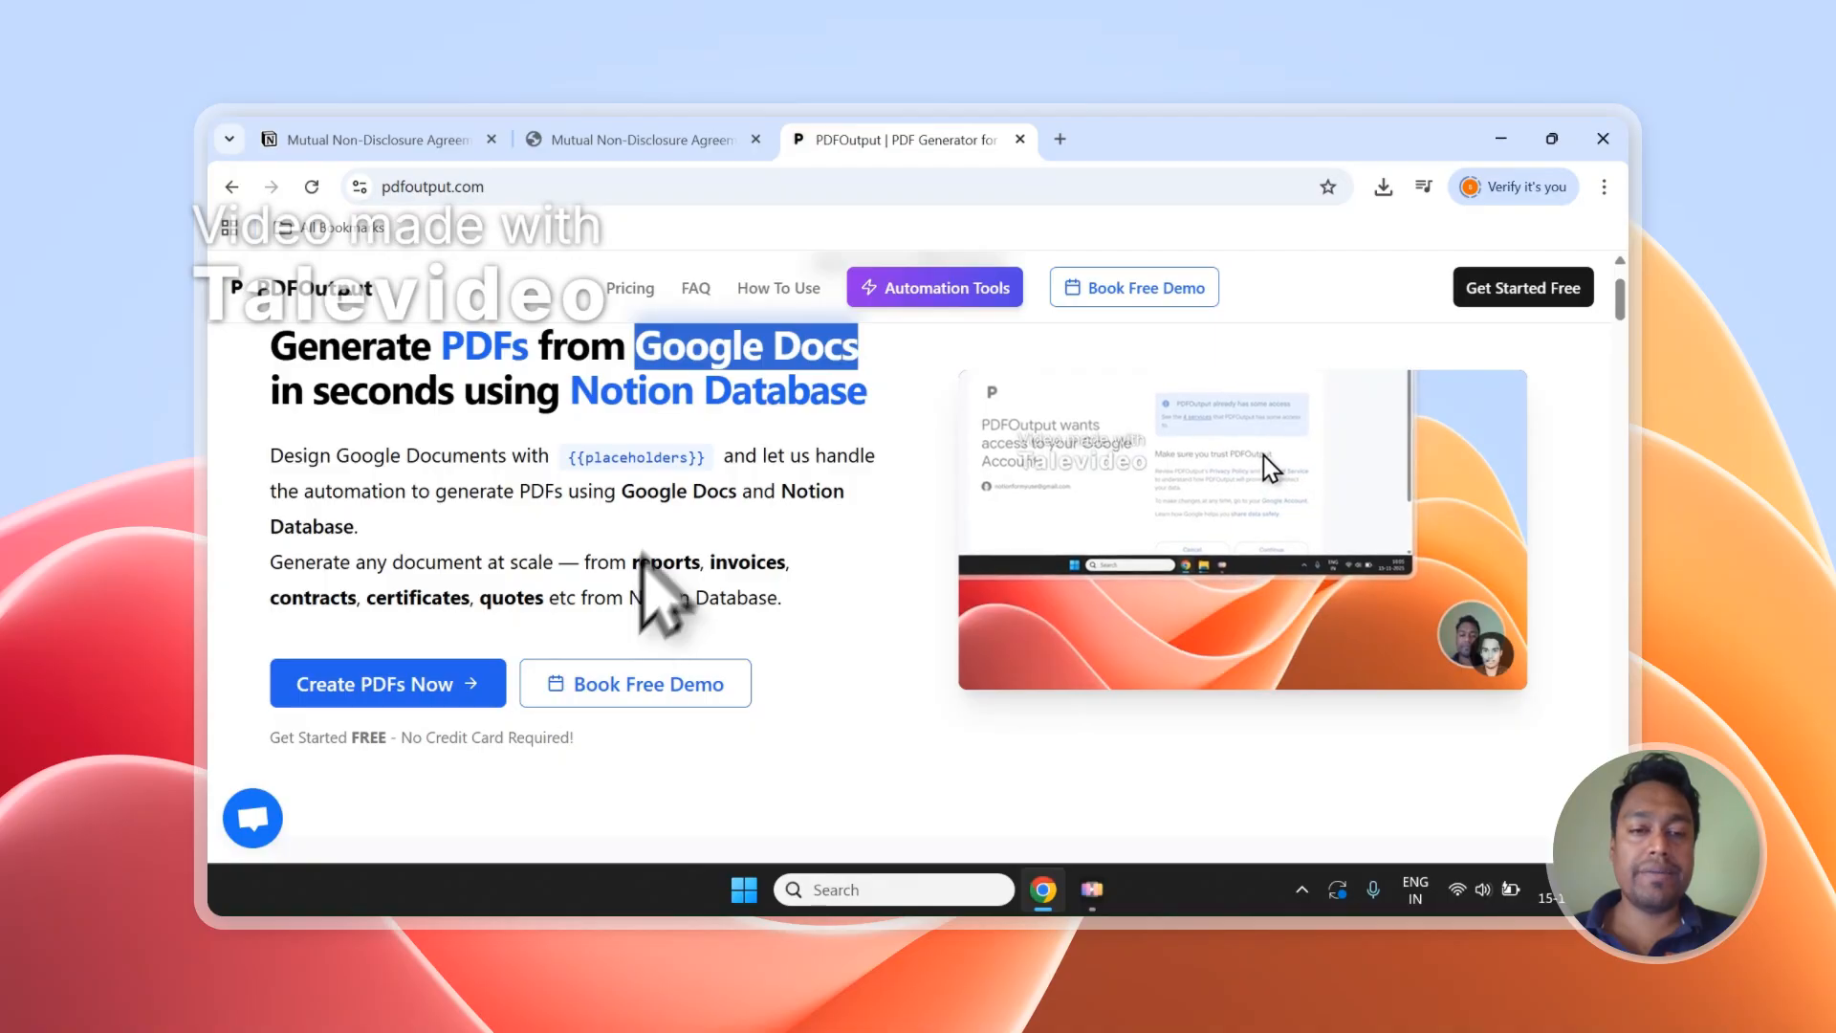
scroll(660, 466, up, 1)
click(403, 801)
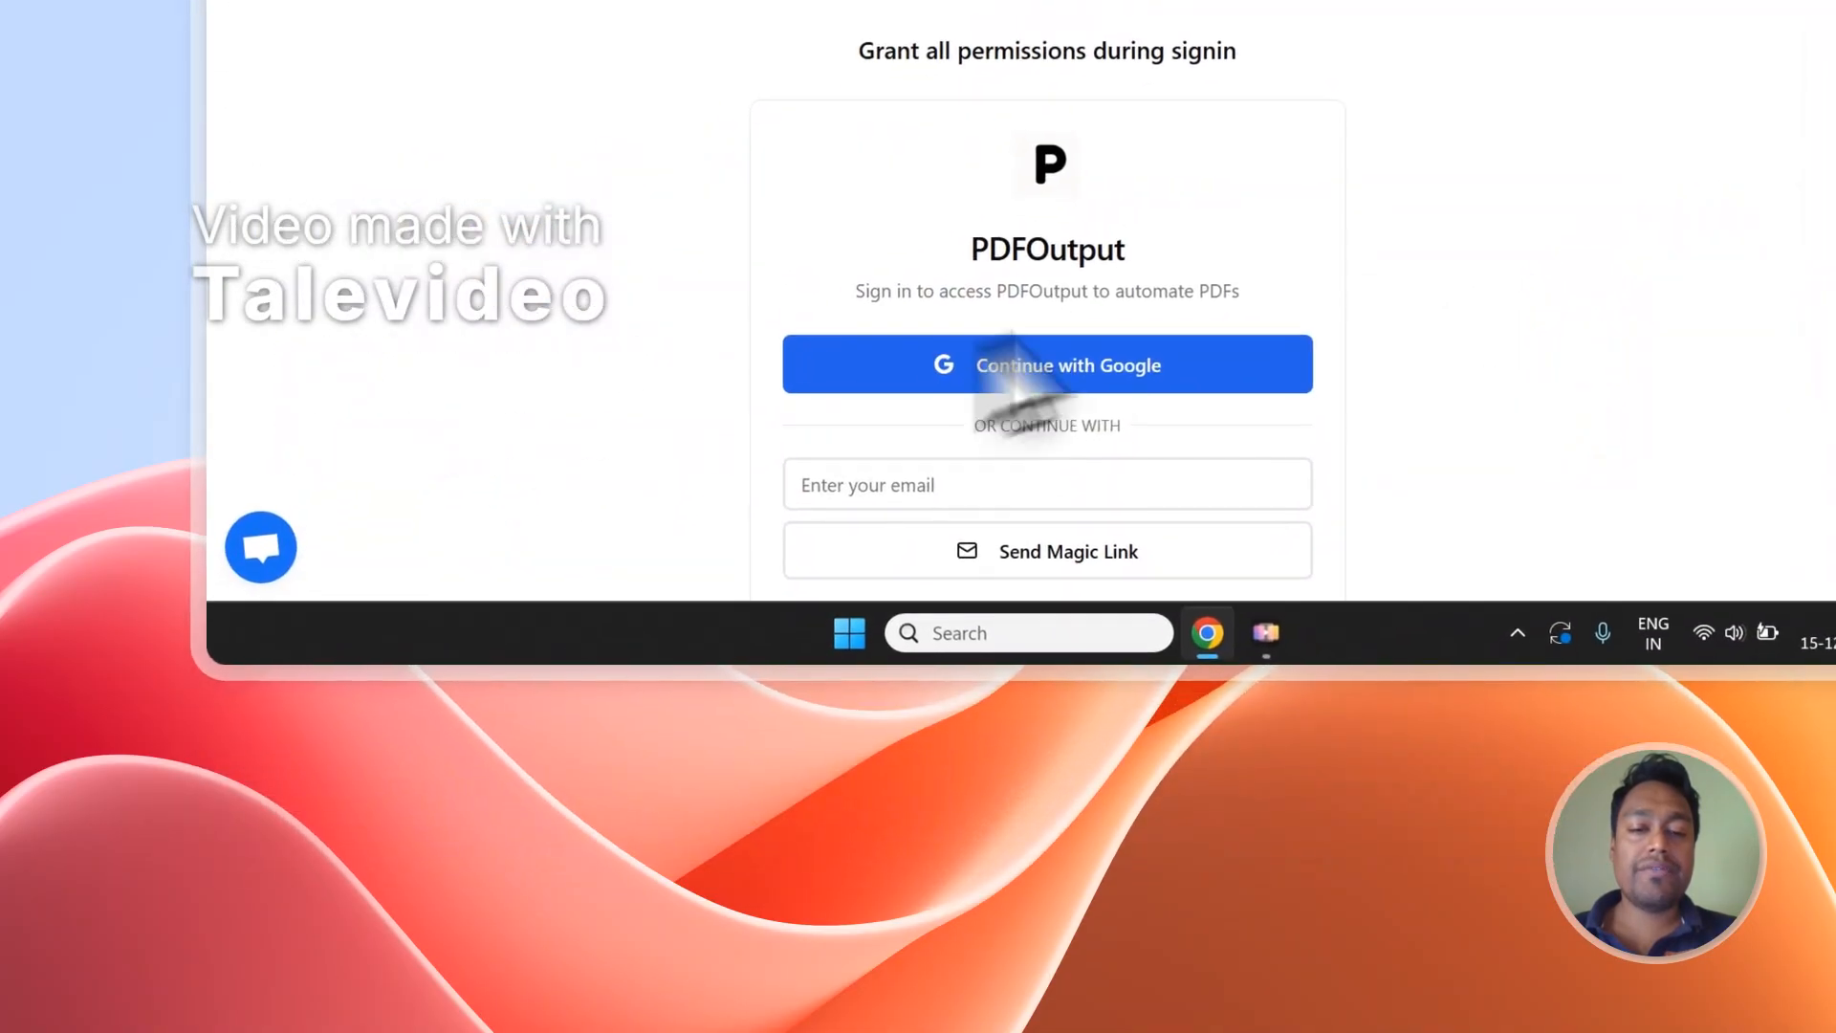
click(1062, 362)
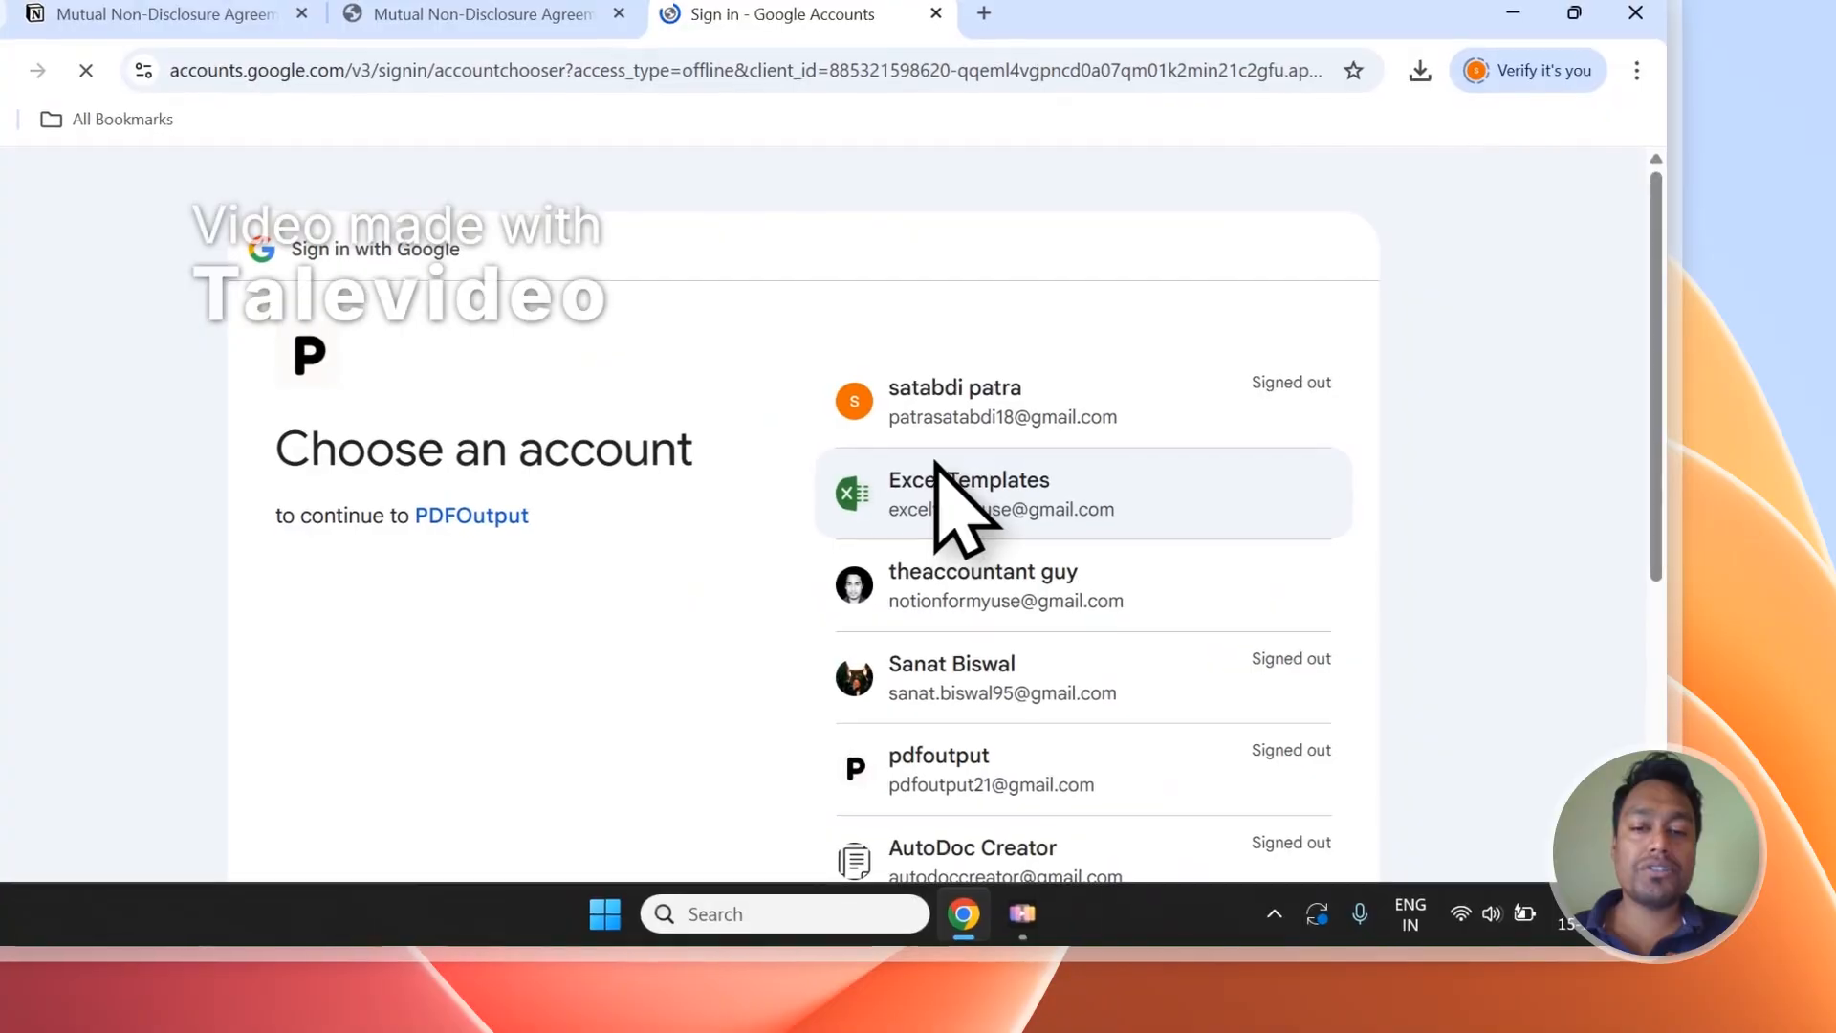
click(1018, 589)
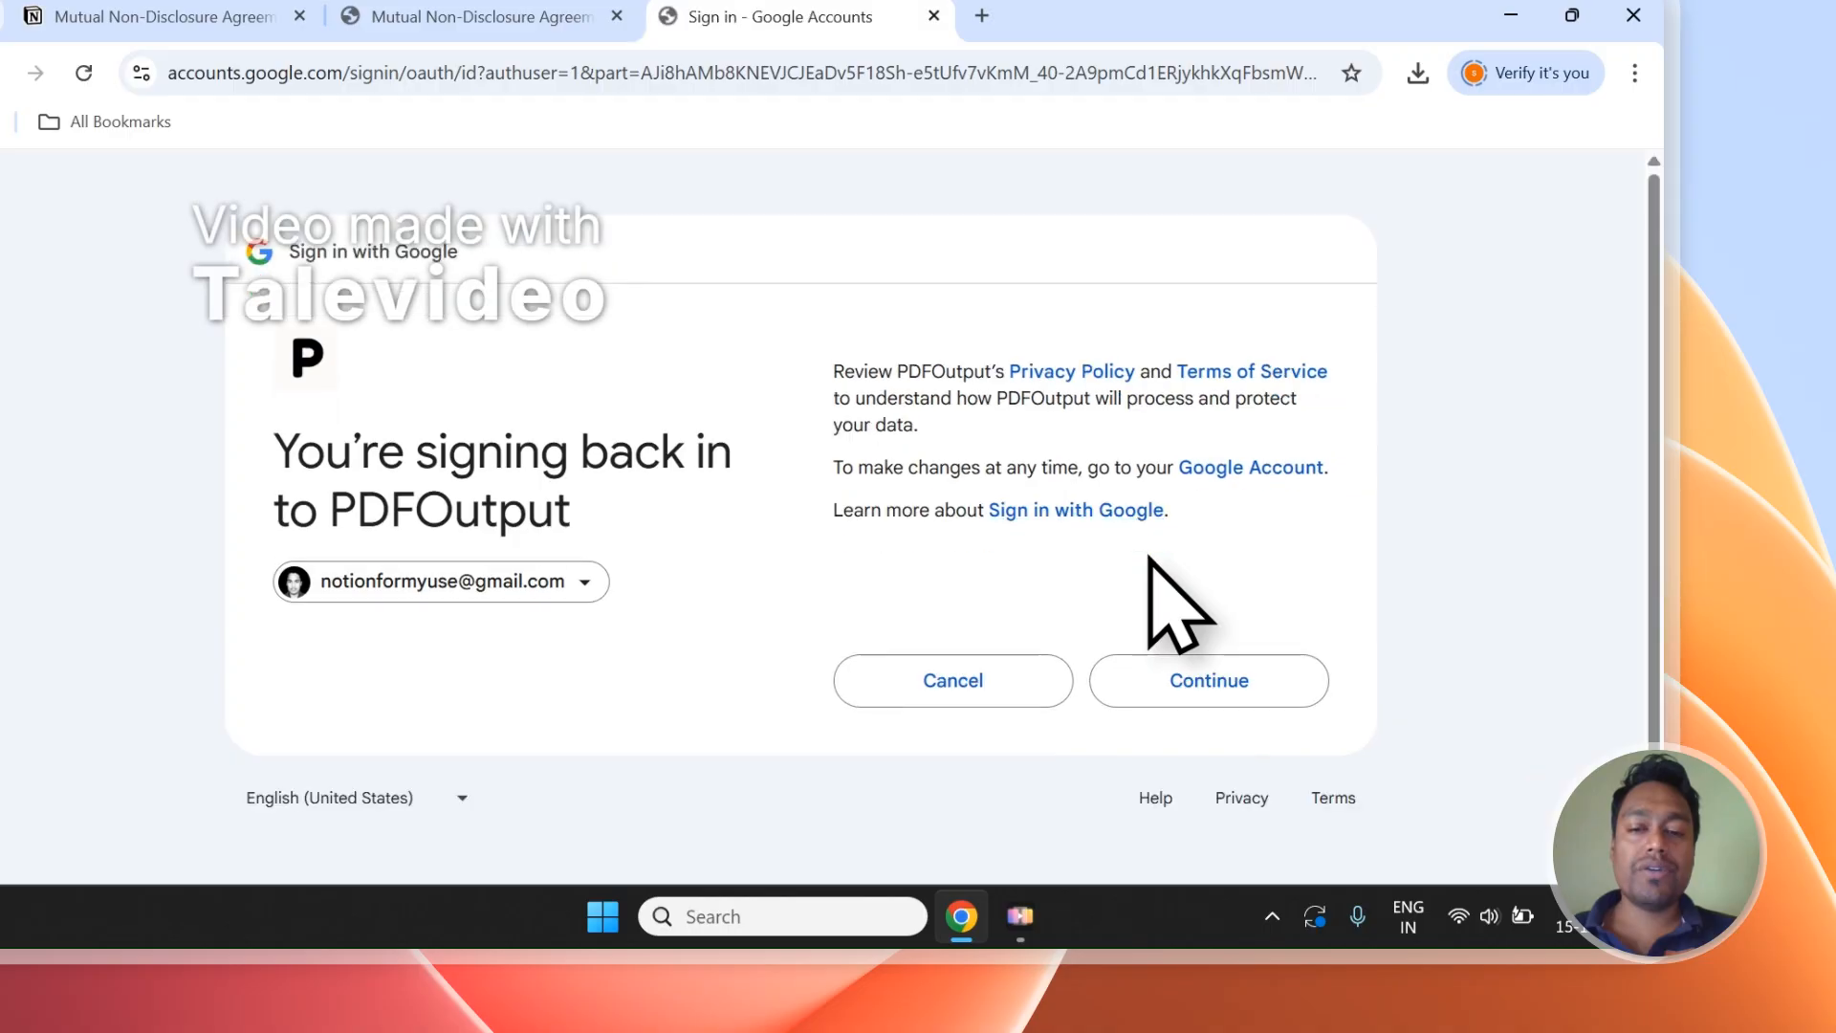
click(1150, 674)
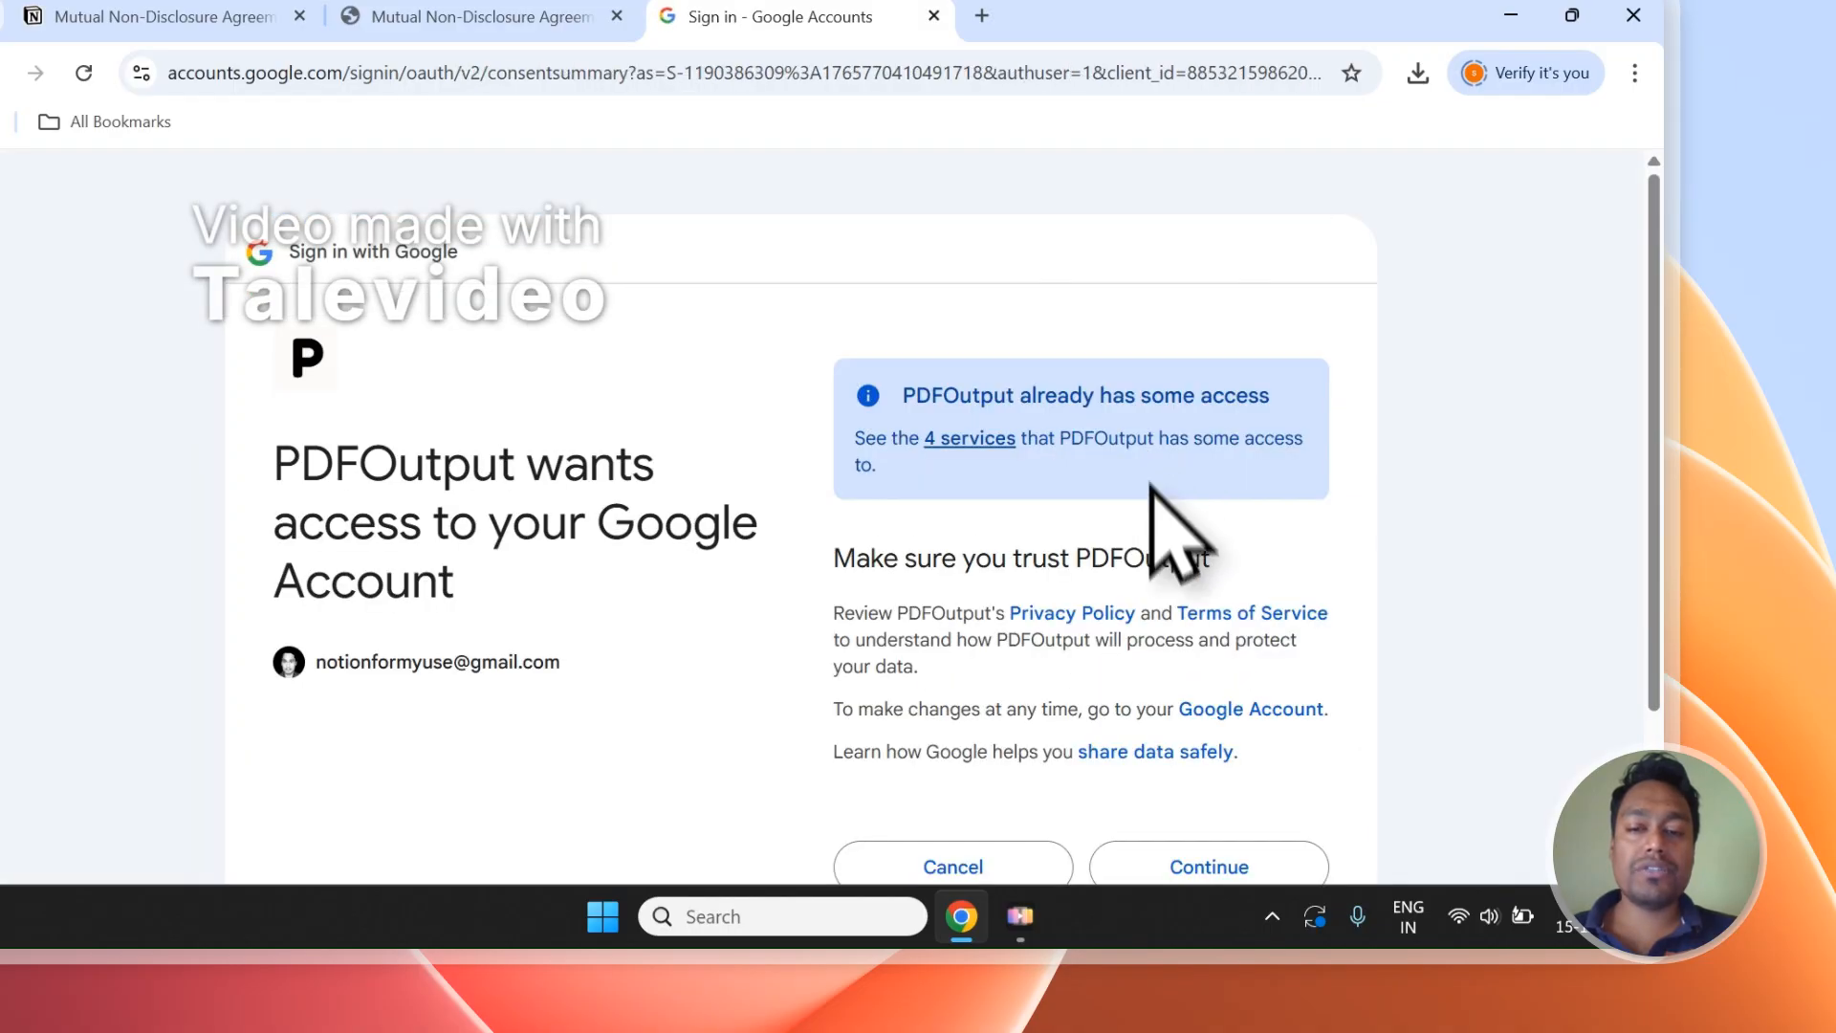
click(1150, 866)
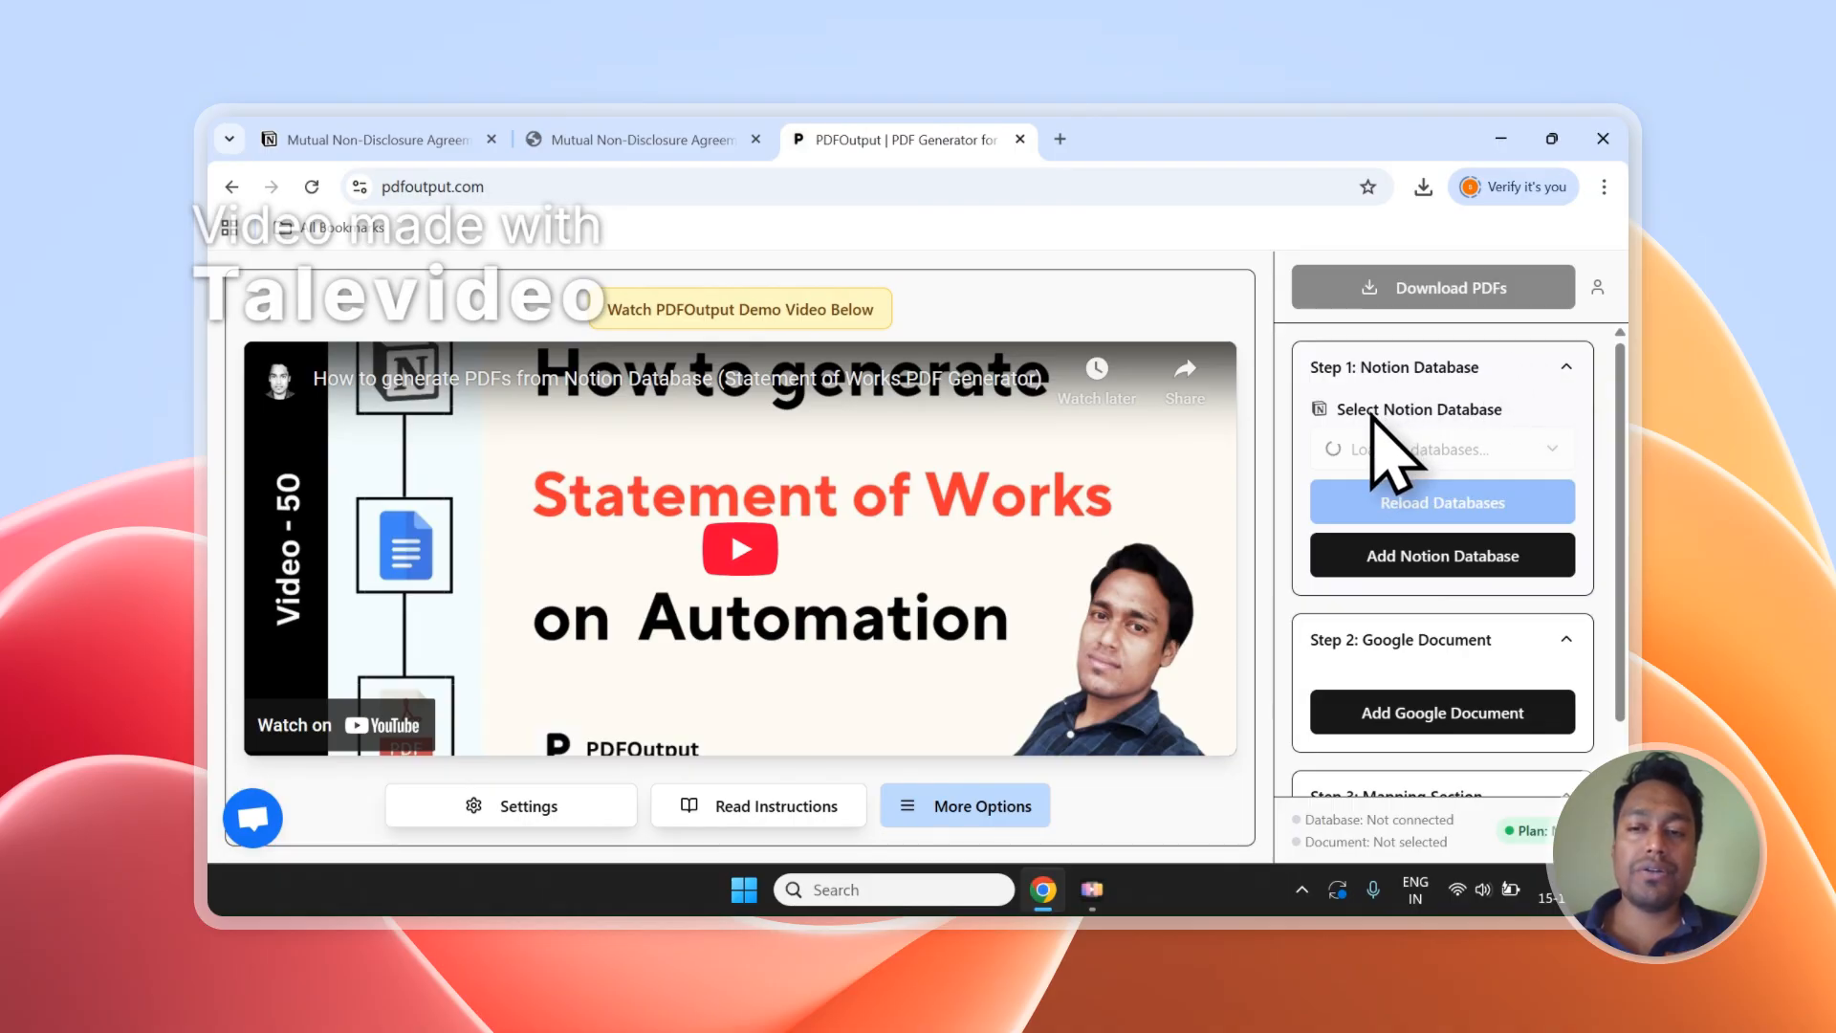
Step: Look through the PDFOutput setup sections and start connecting an additional Notion database
scroll(1387, 619, down, 2)
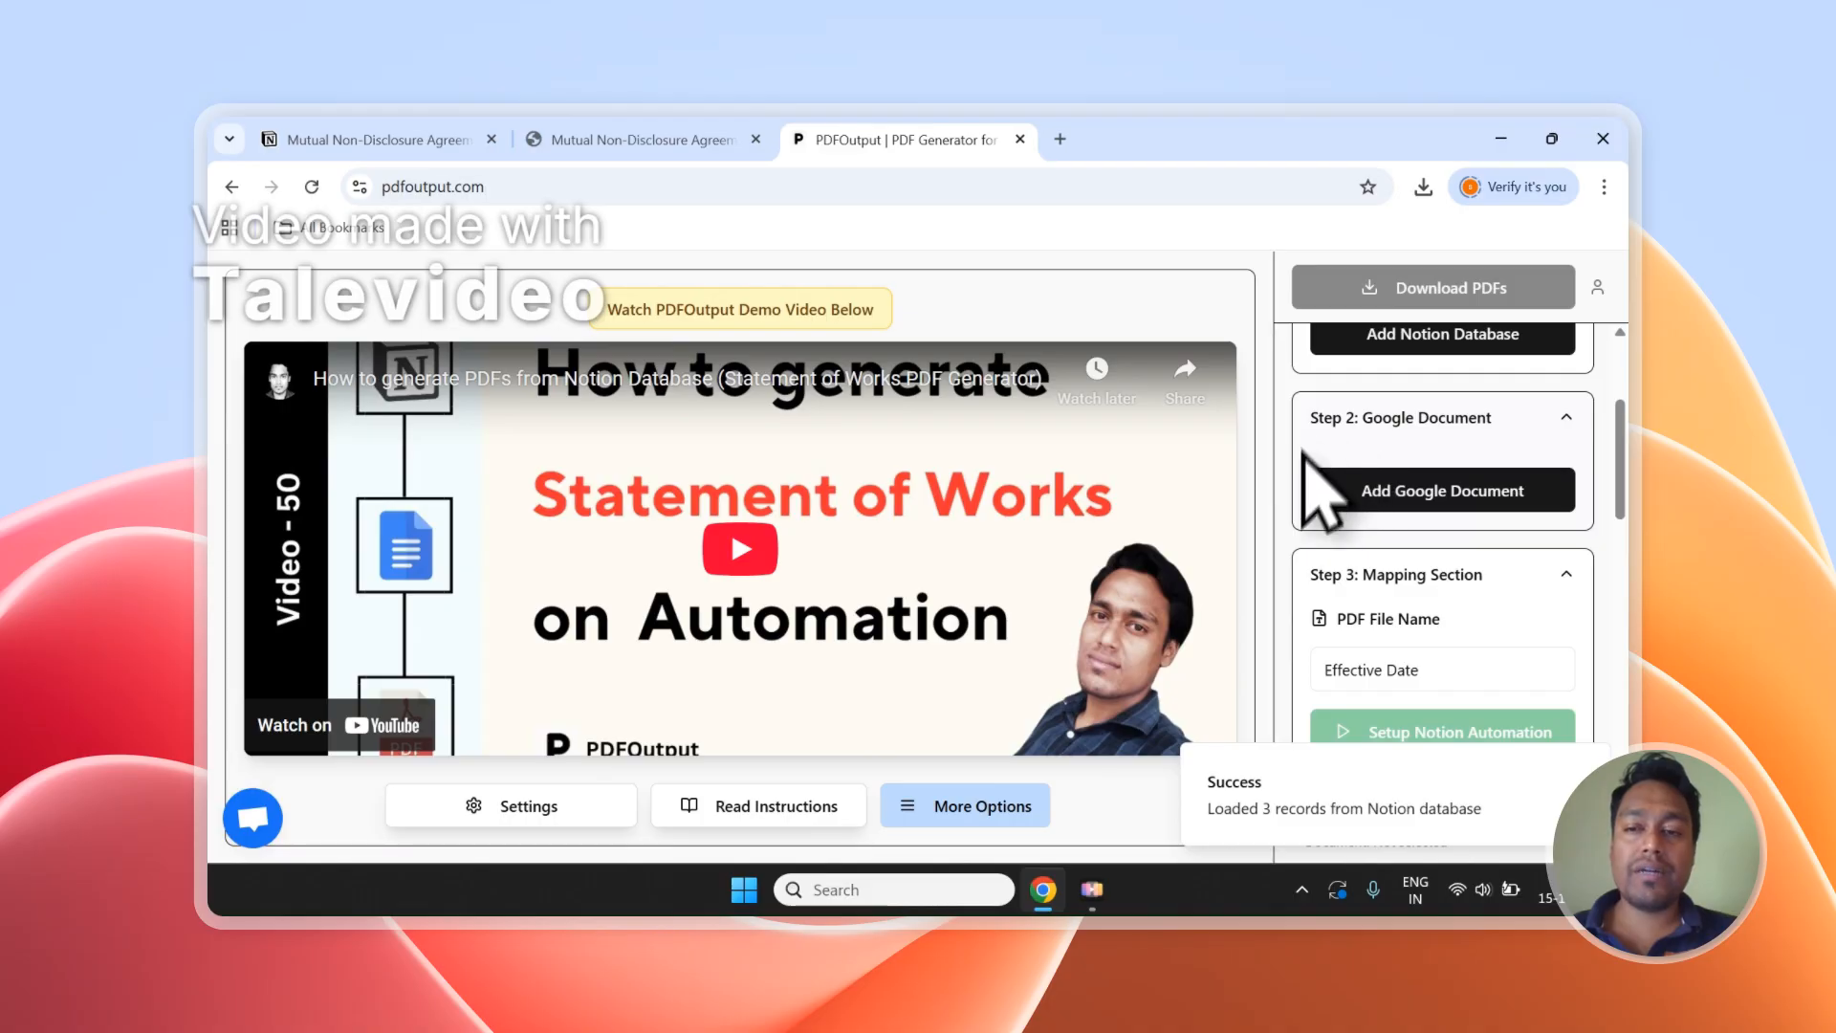
scroll(1434, 526, down, 5)
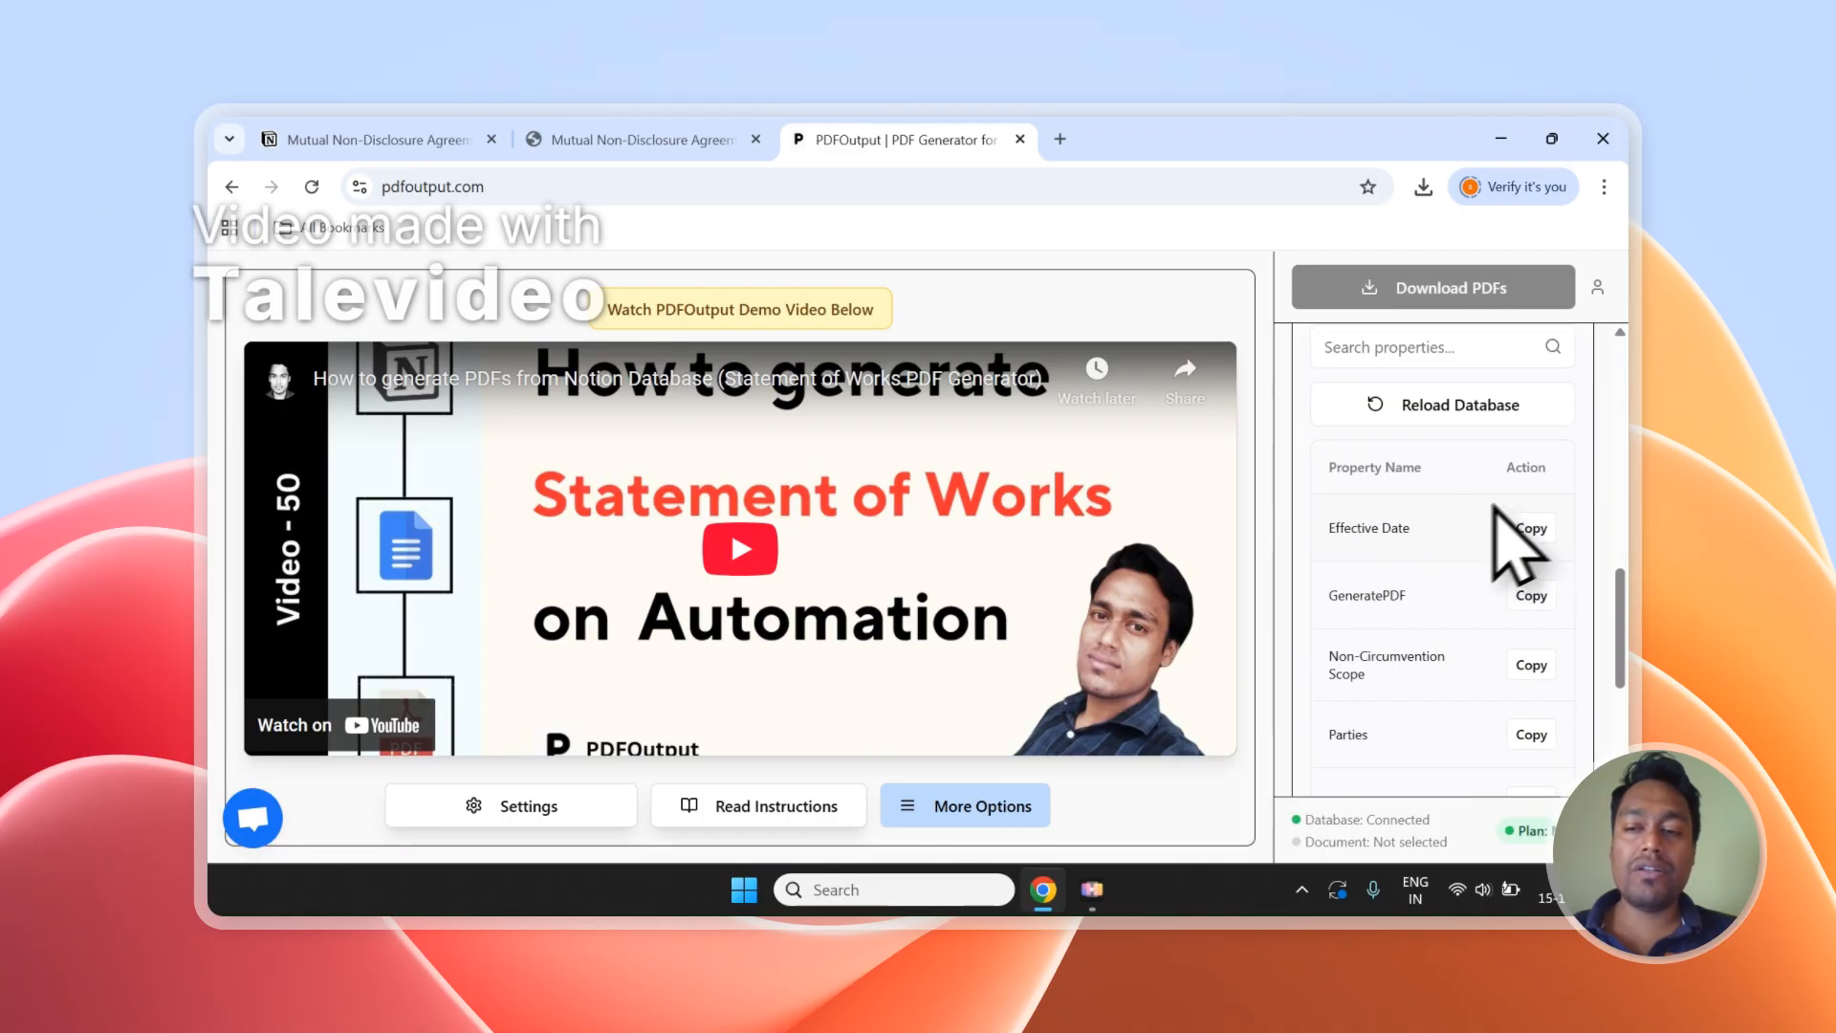
scroll(1541, 639, down, 3)
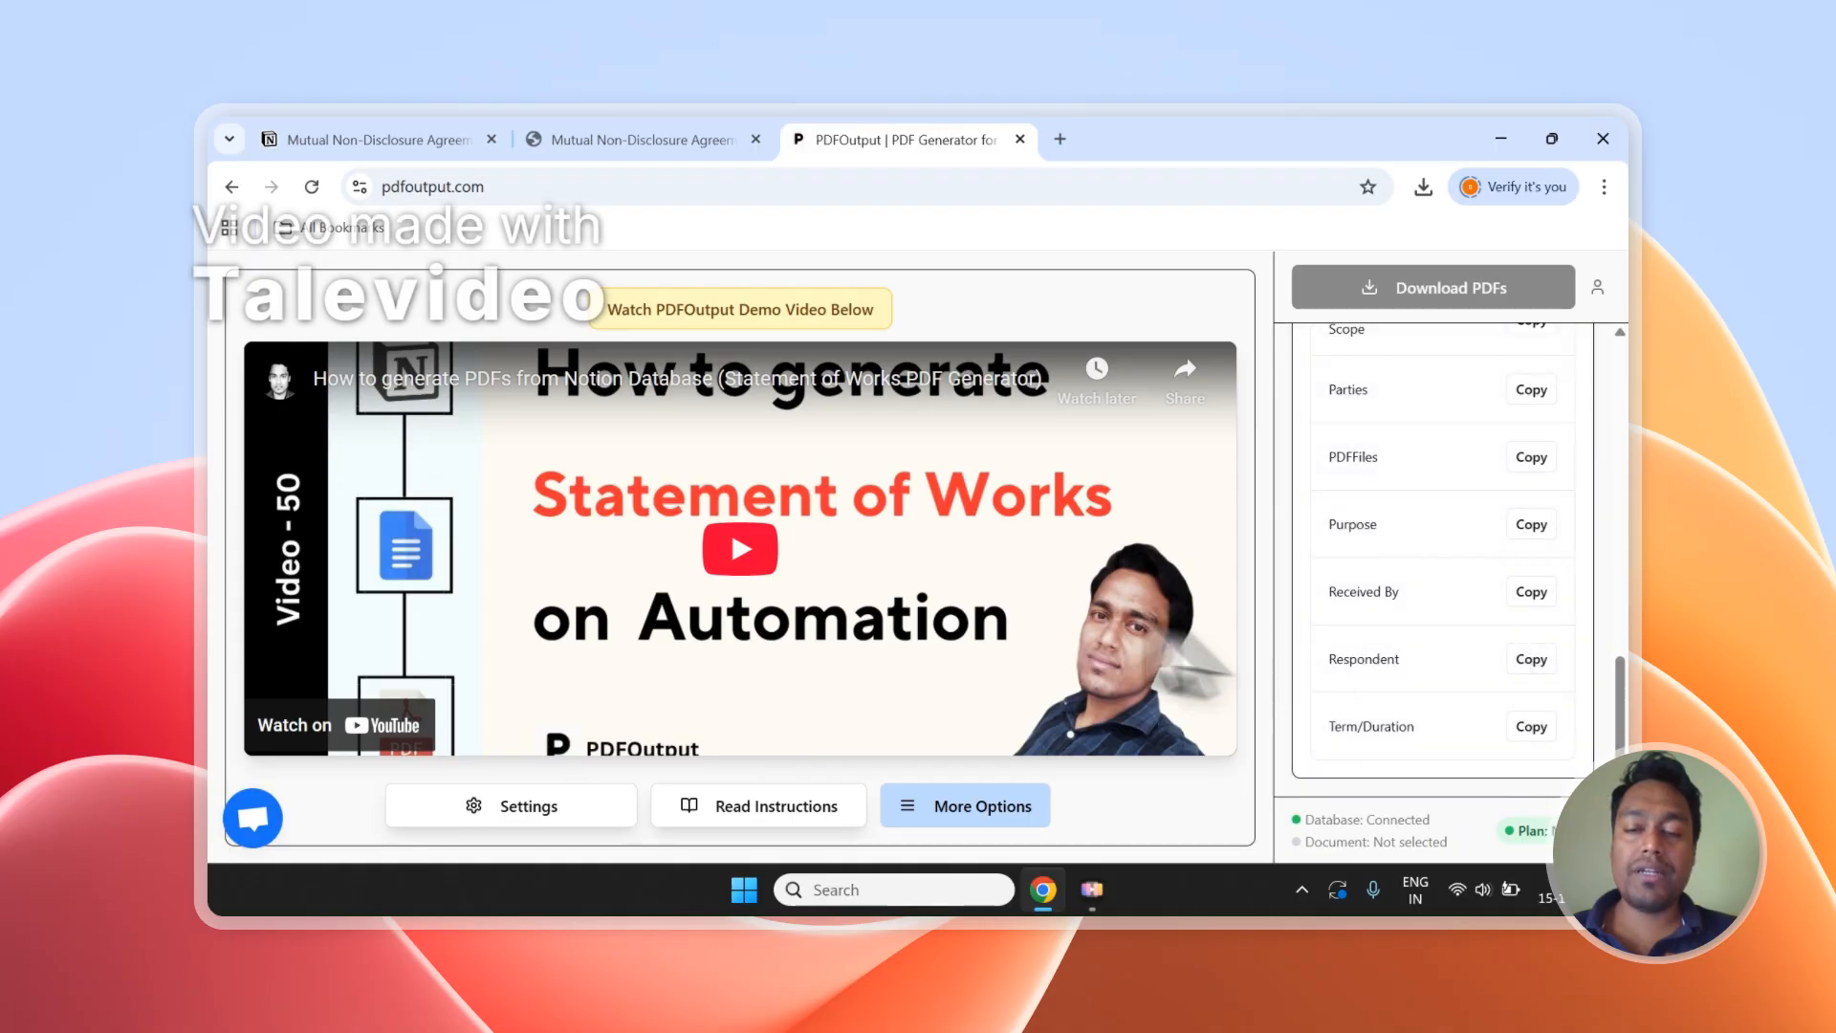
scroll(1630, 627, up, 10)
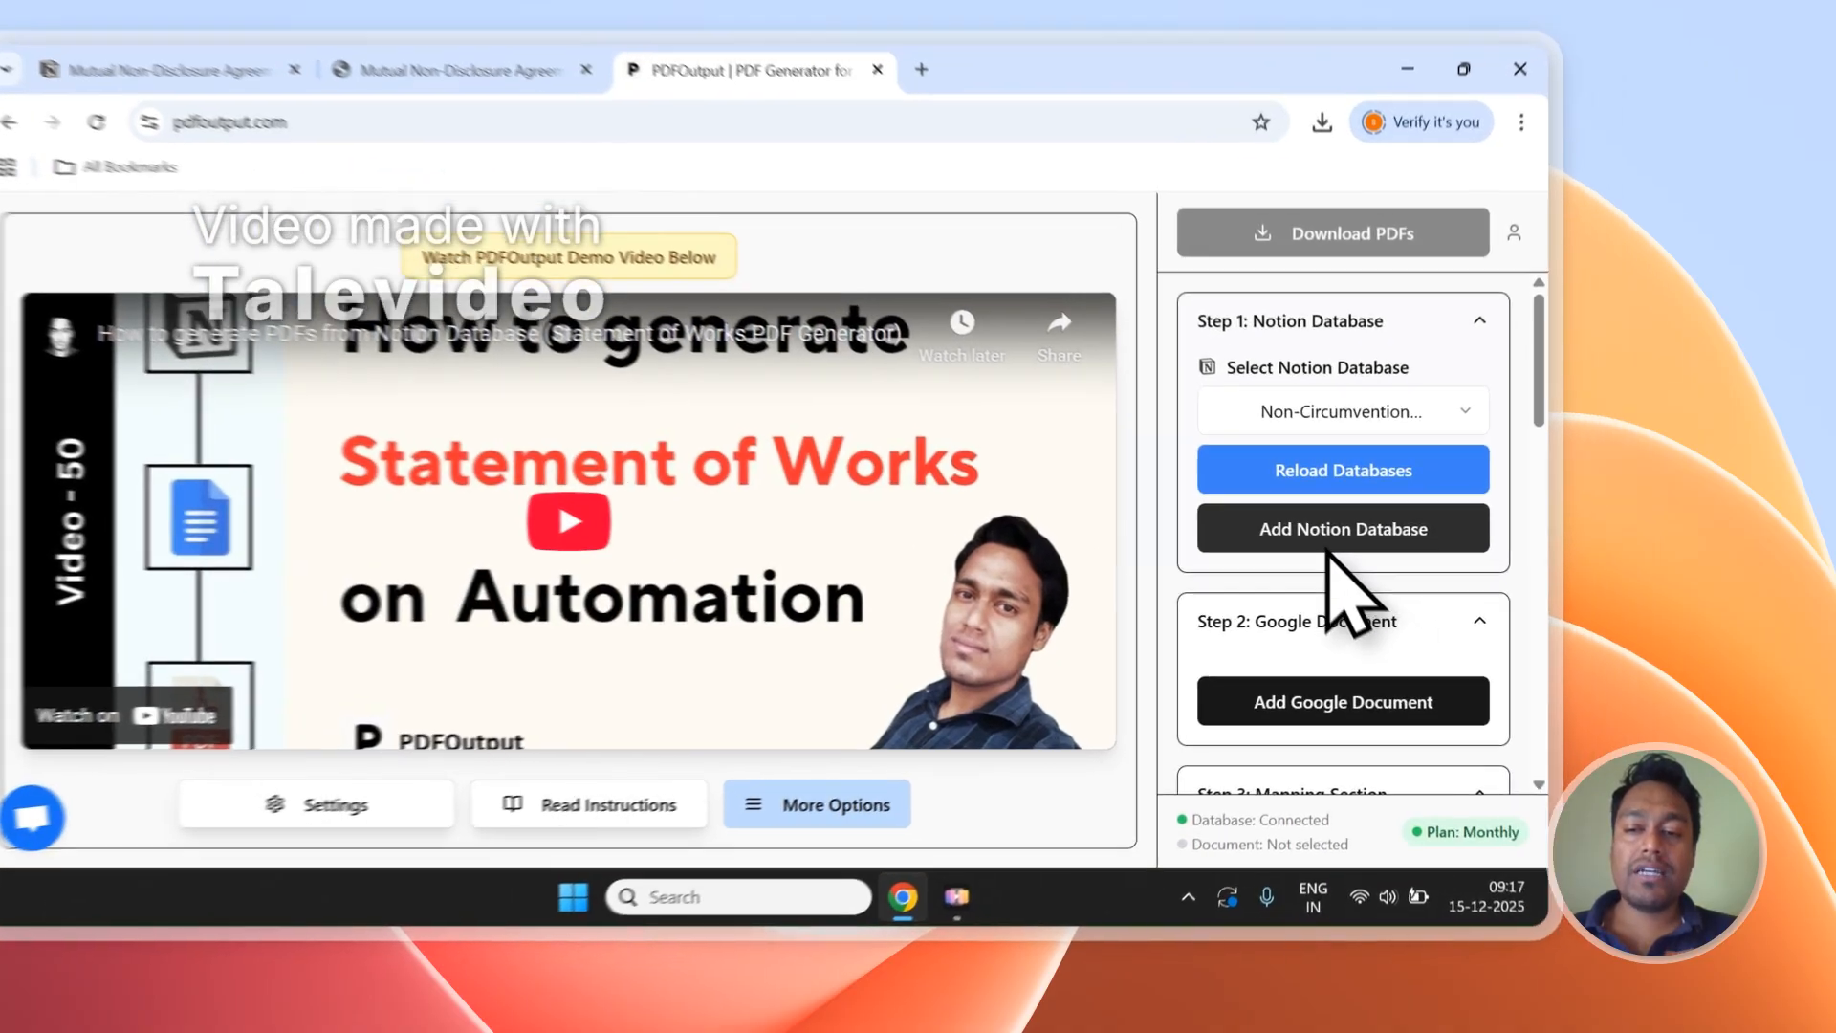
click(1429, 560)
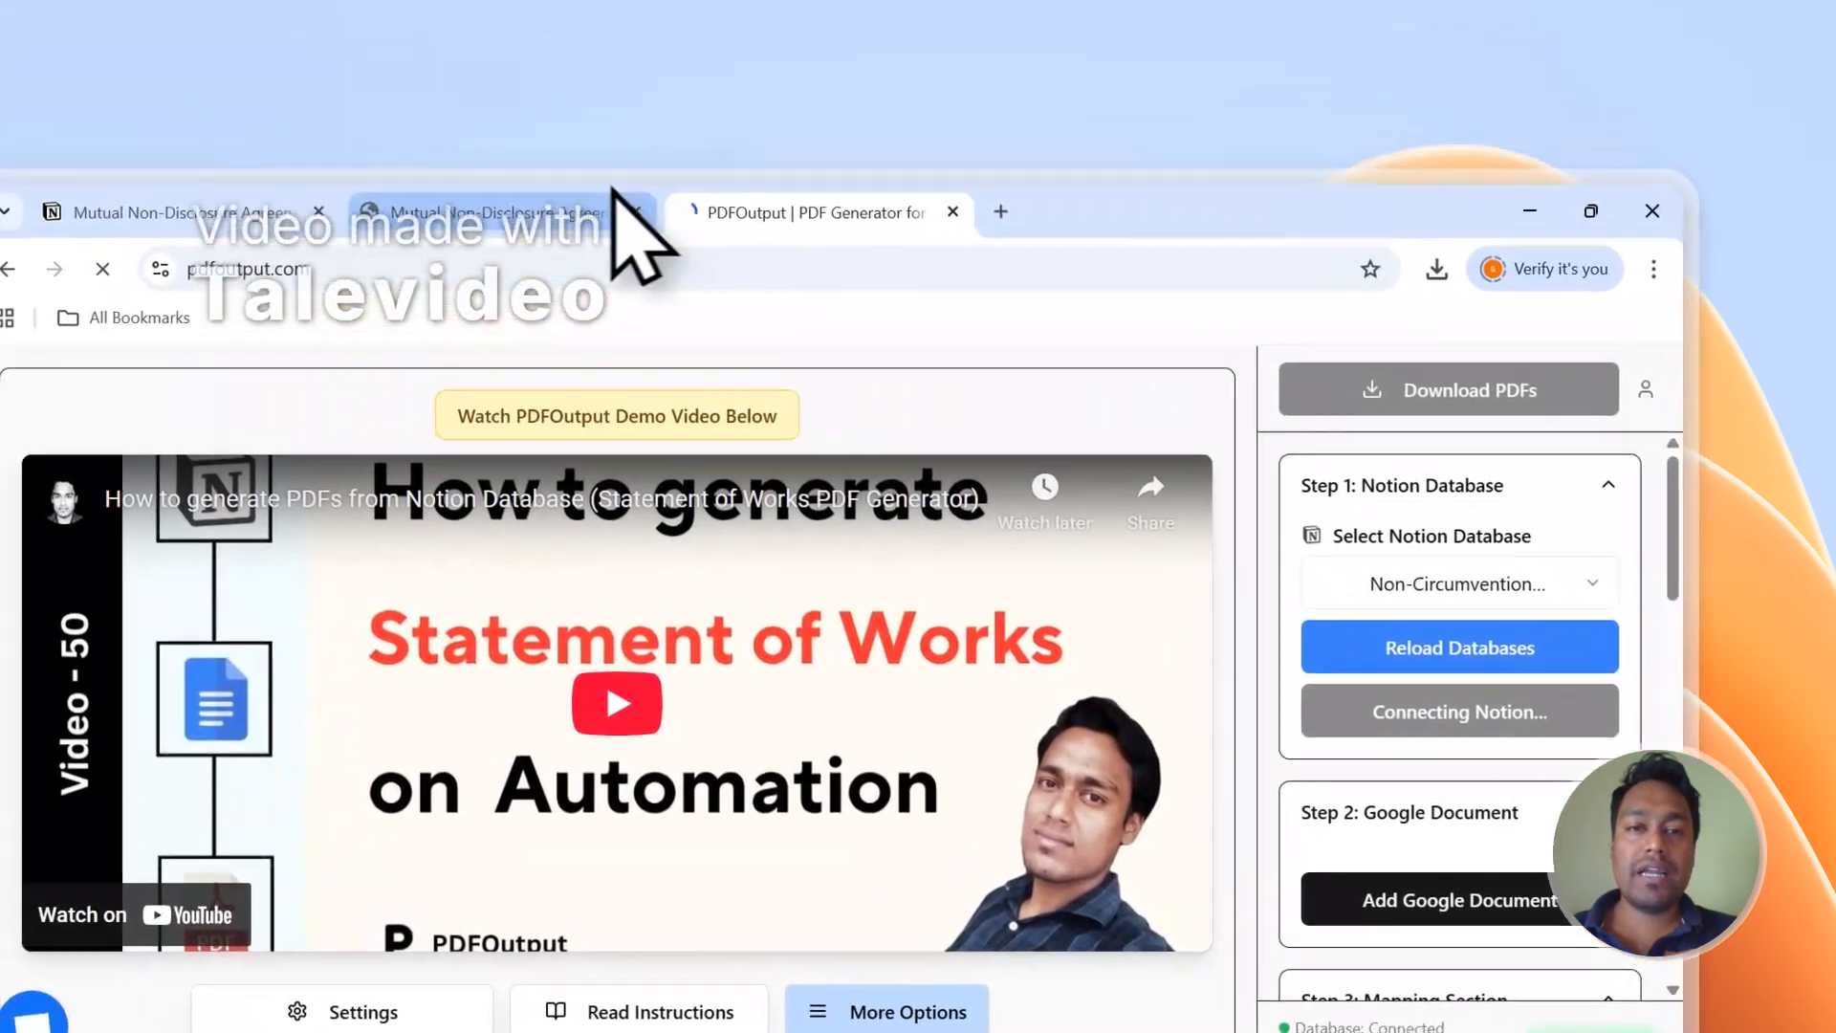
Step: Copy the page title "Mutual Non-Disclosure Agreement Form" from the Notion form page
click(612, 196)
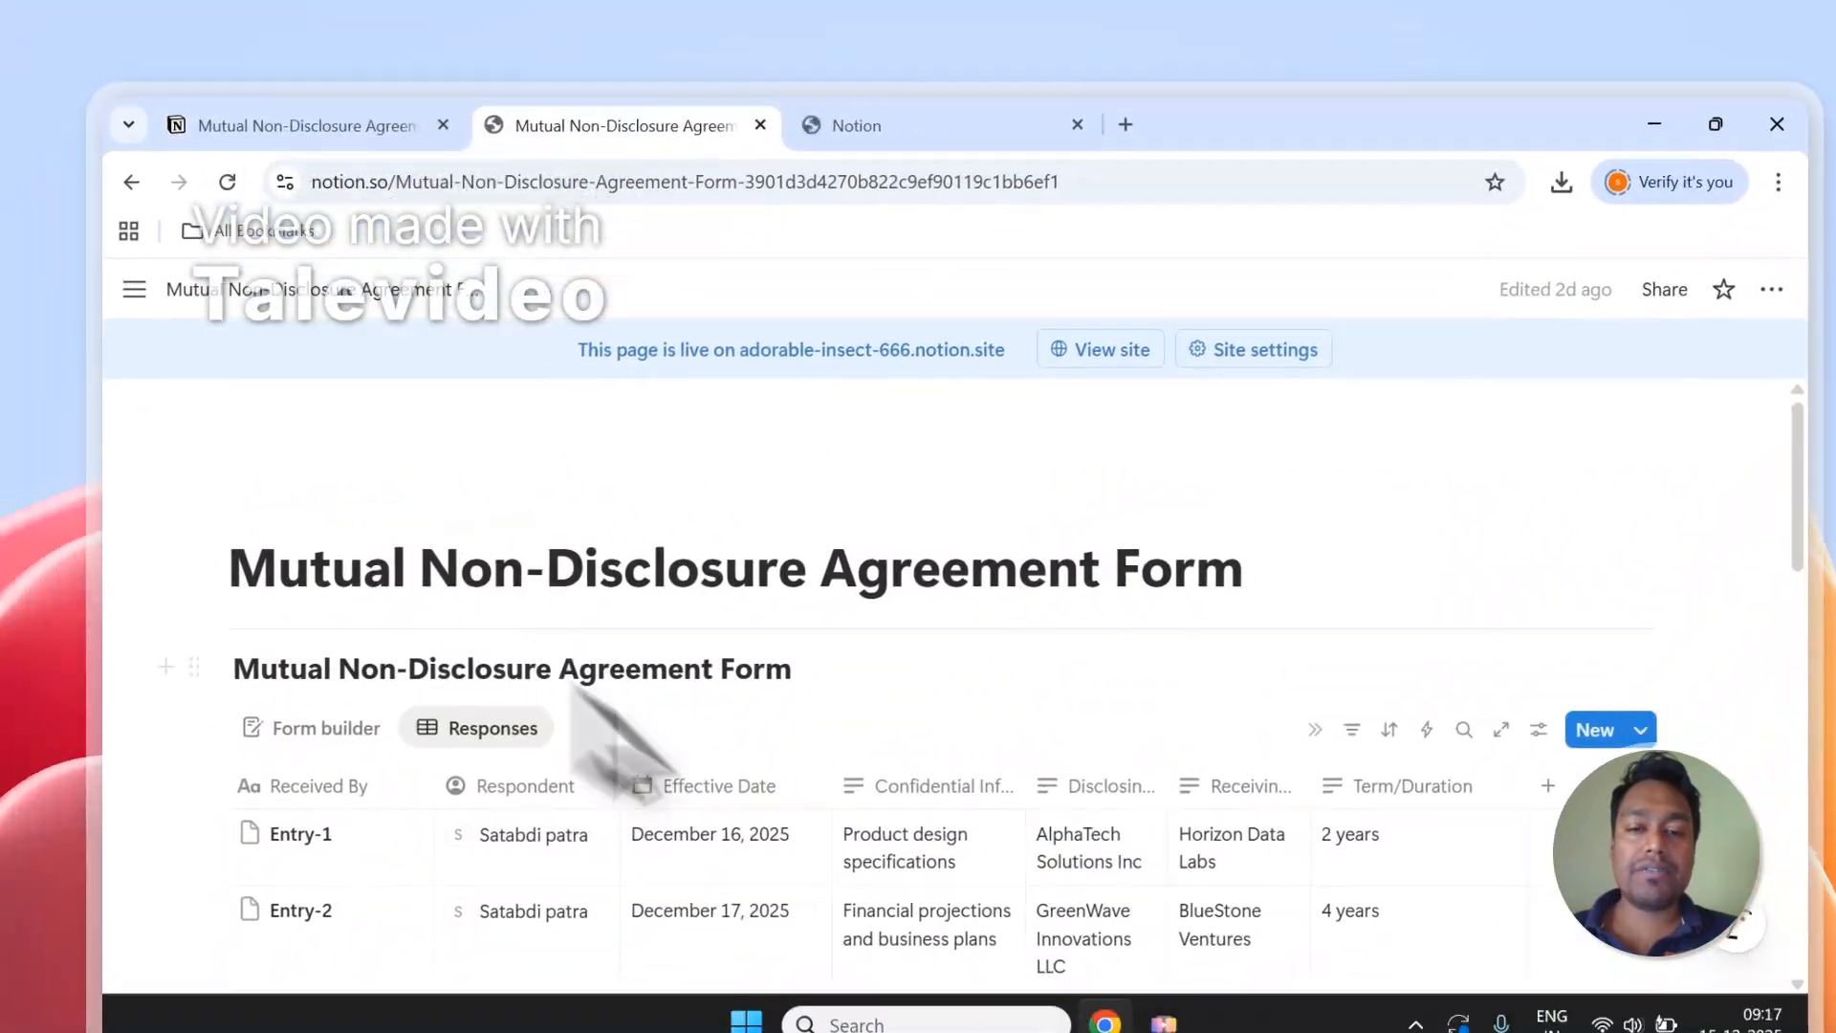
click(899, 122)
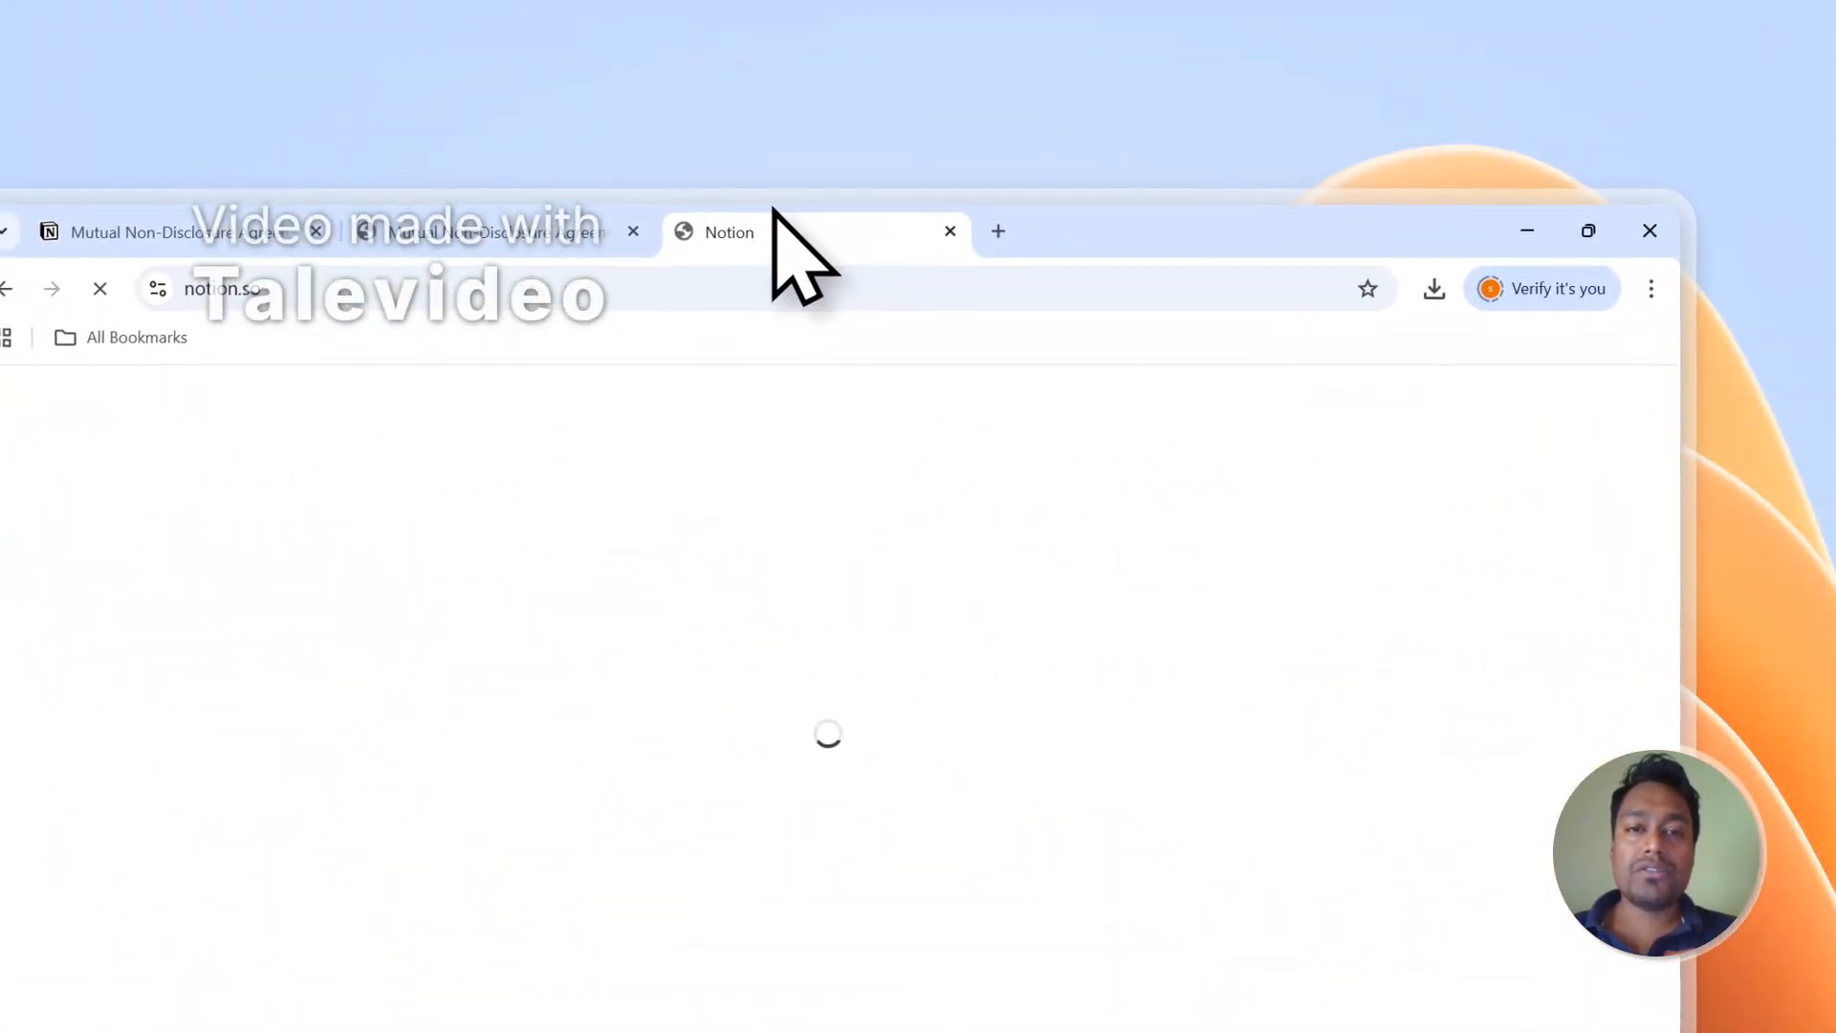
click(612, 234)
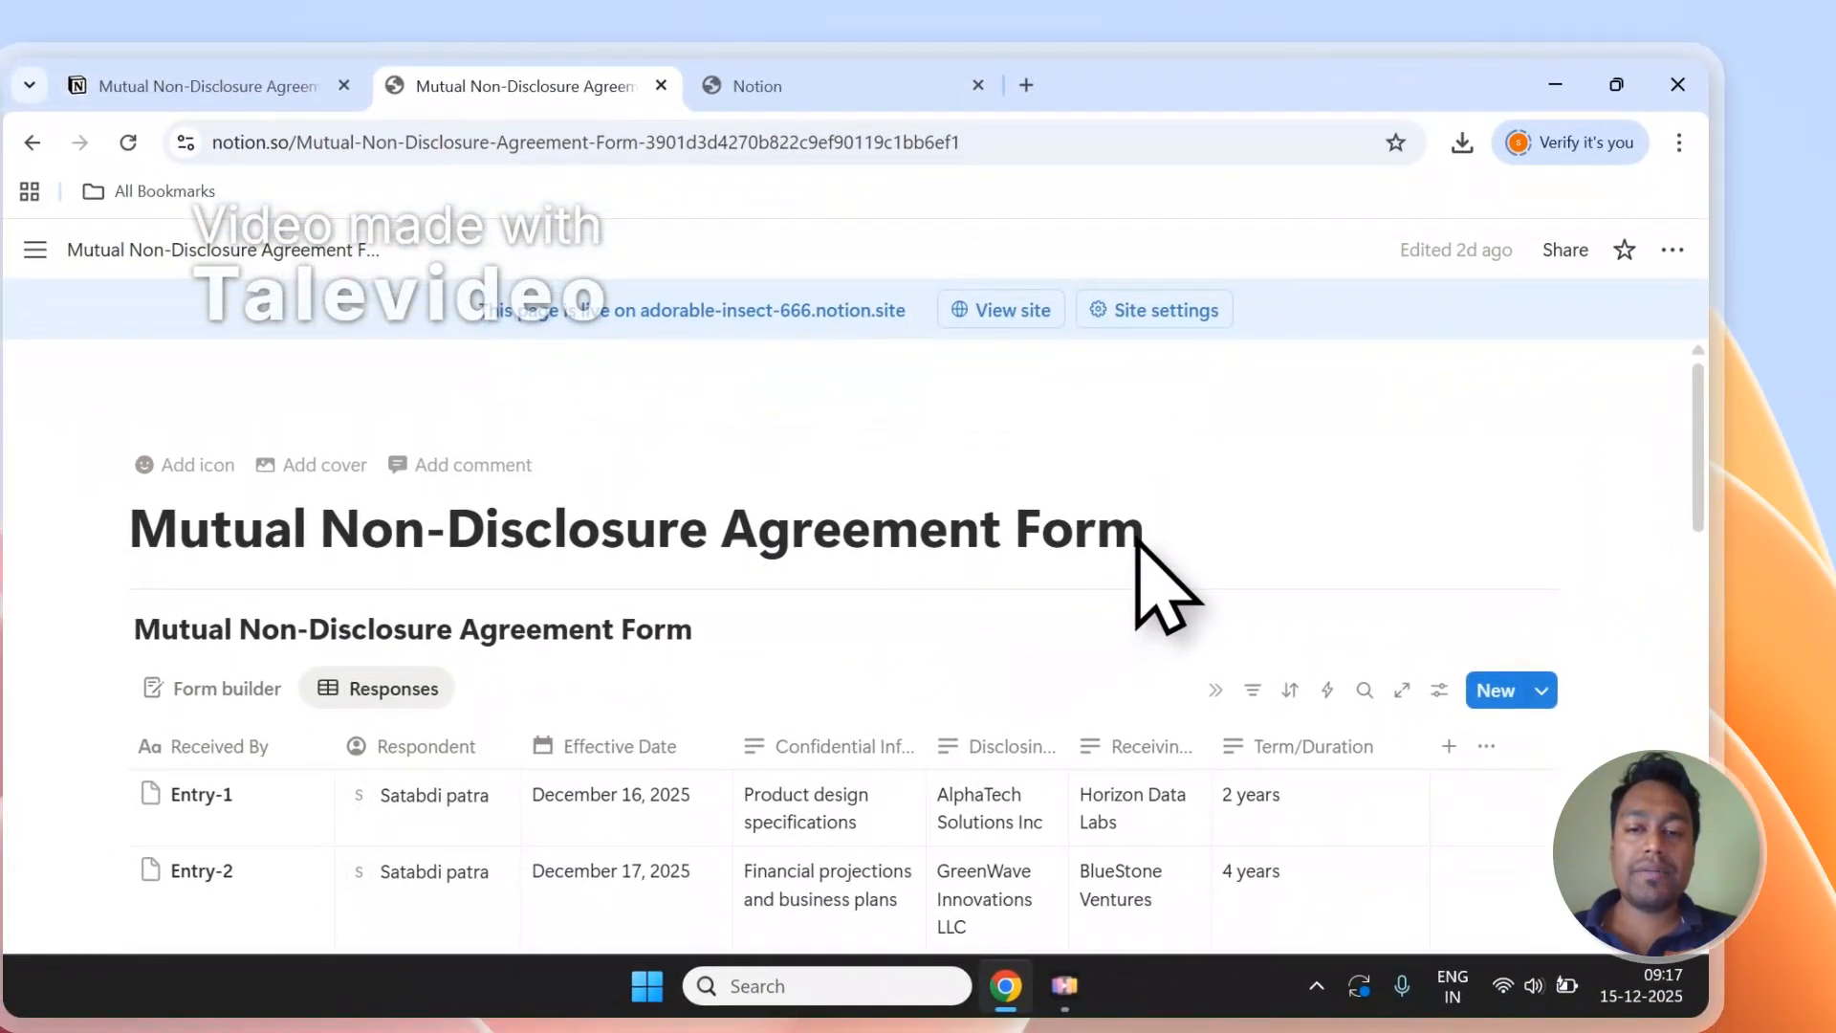
drag(1138, 542, 127, 540)
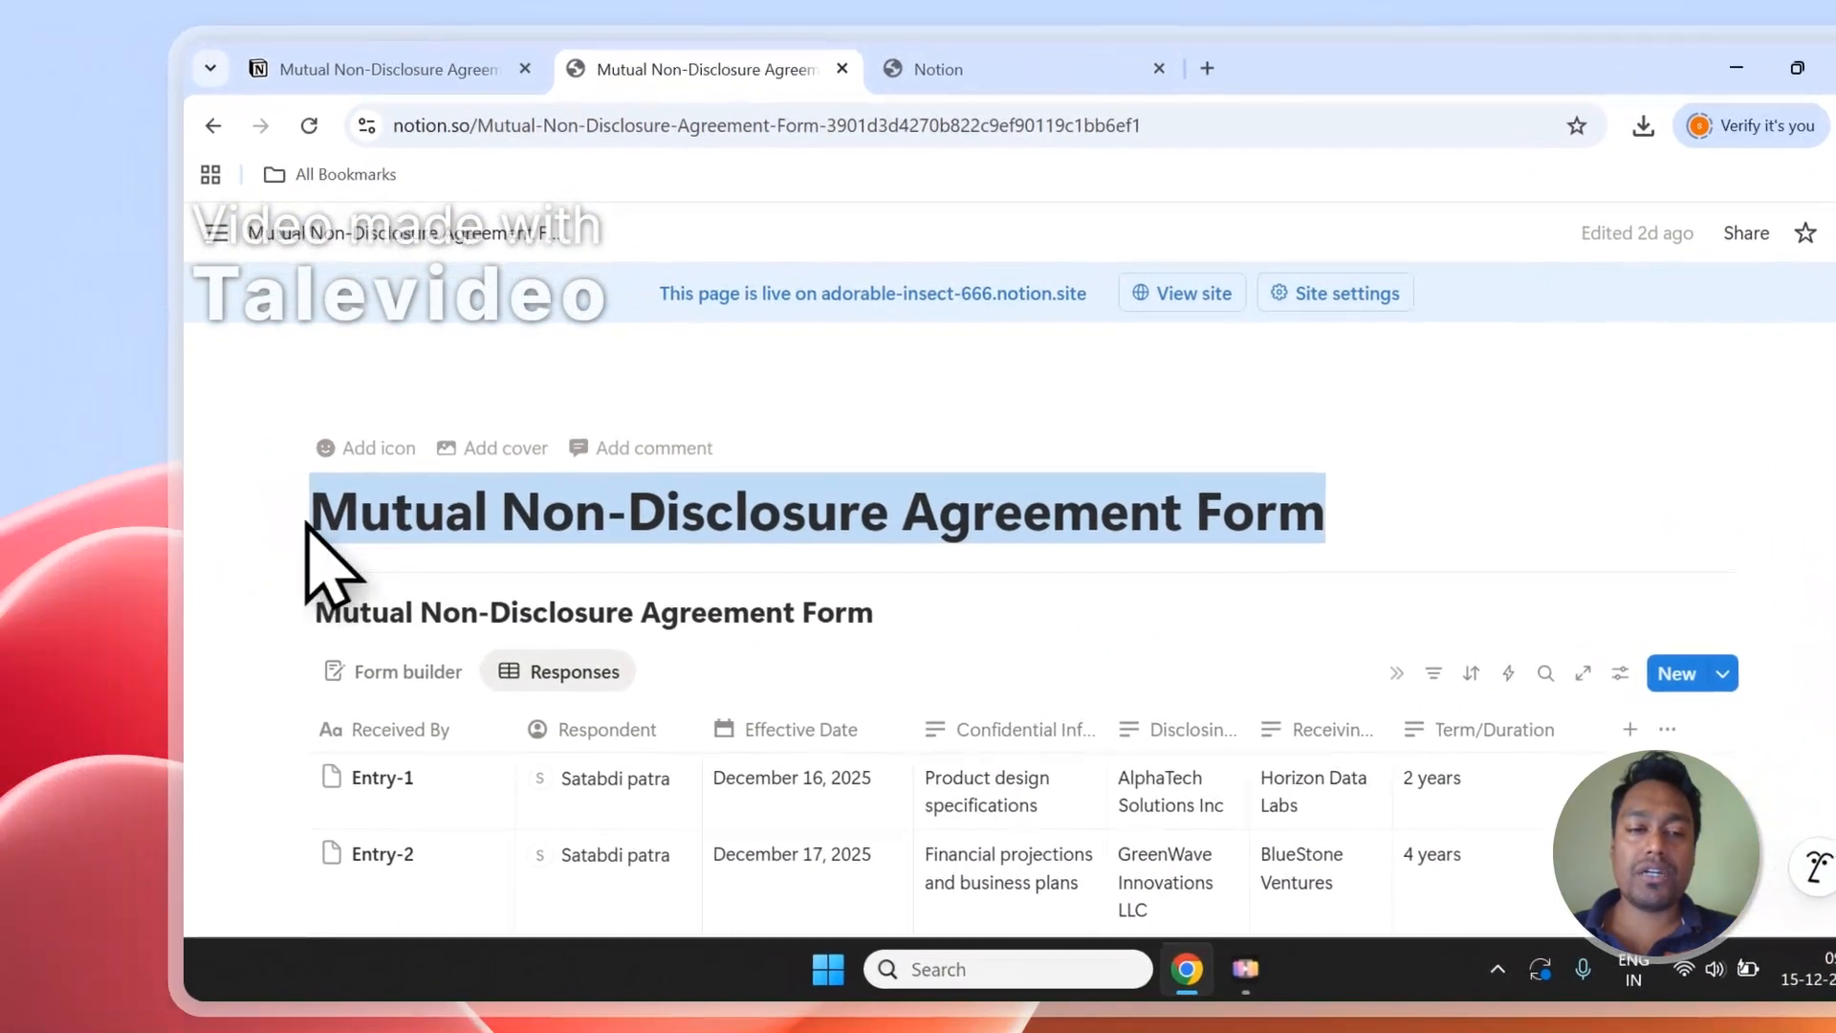
right_click(403, 521)
click(435, 425)
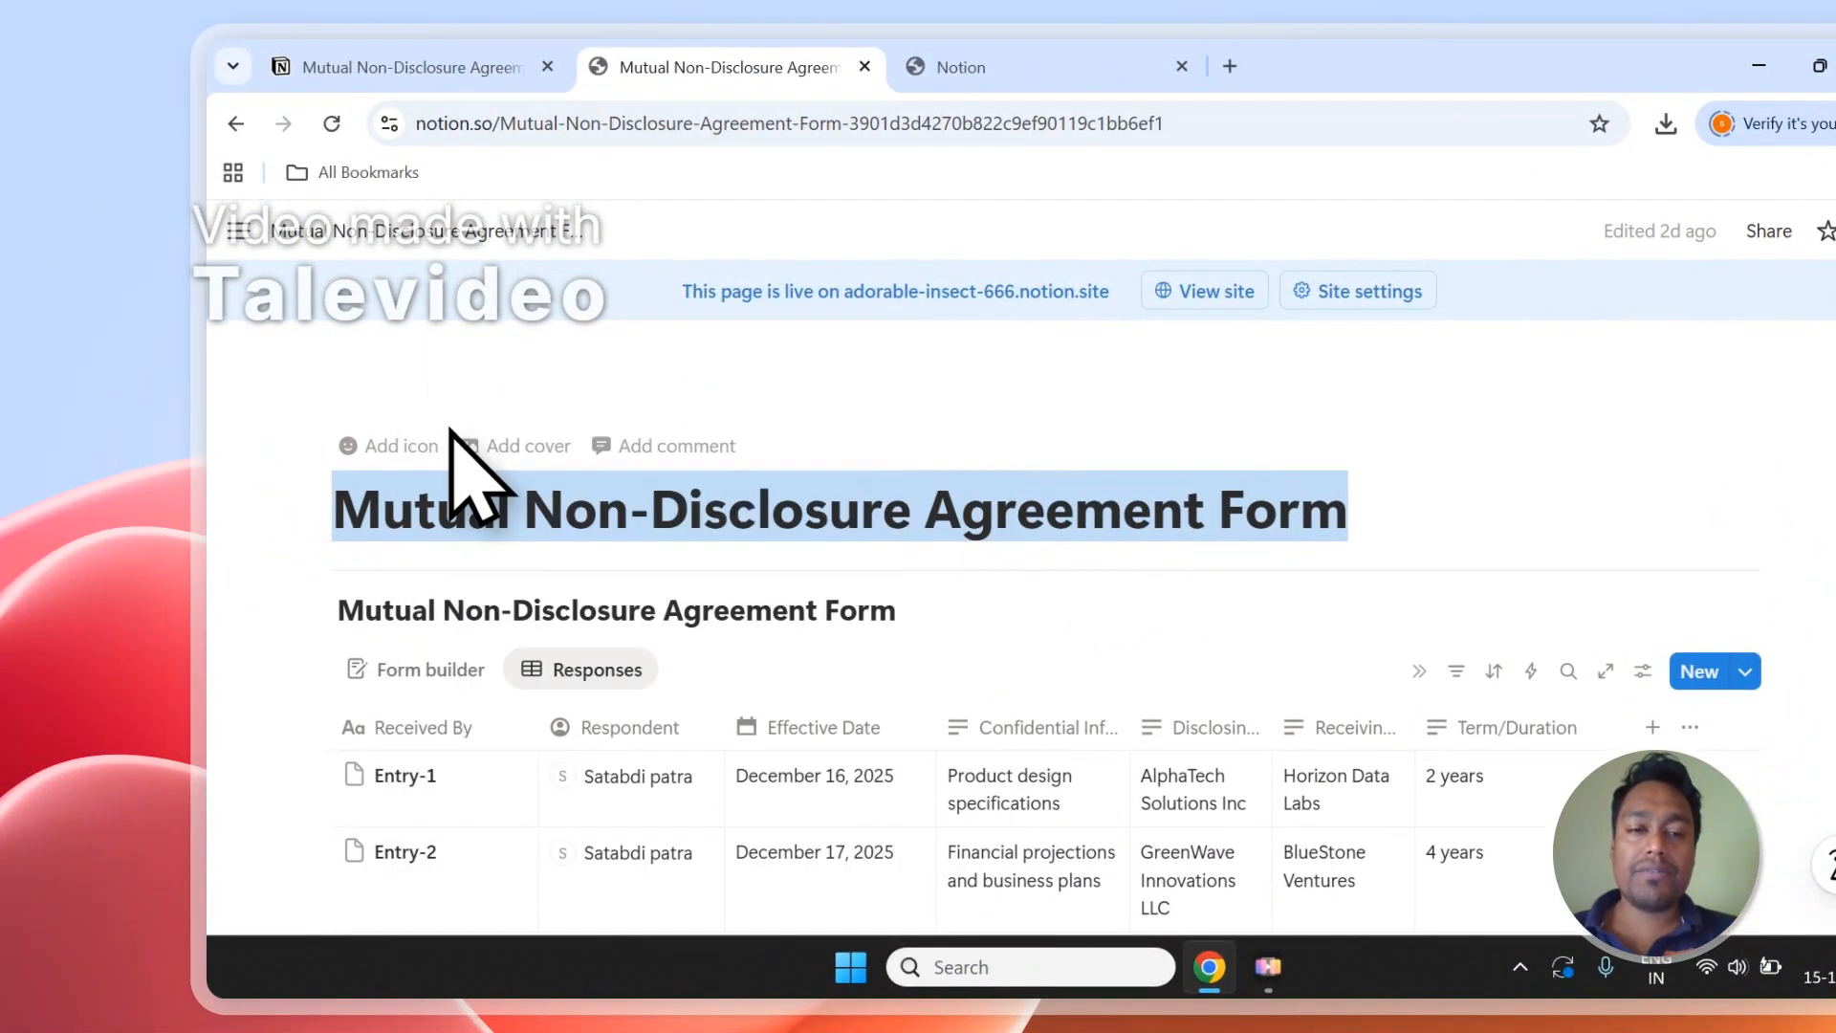
Step: In PDFOutput's Notion access request, search the pages for "Mutual Non-Disclosure Agreement Form" and add the top-level form page
click(961, 67)
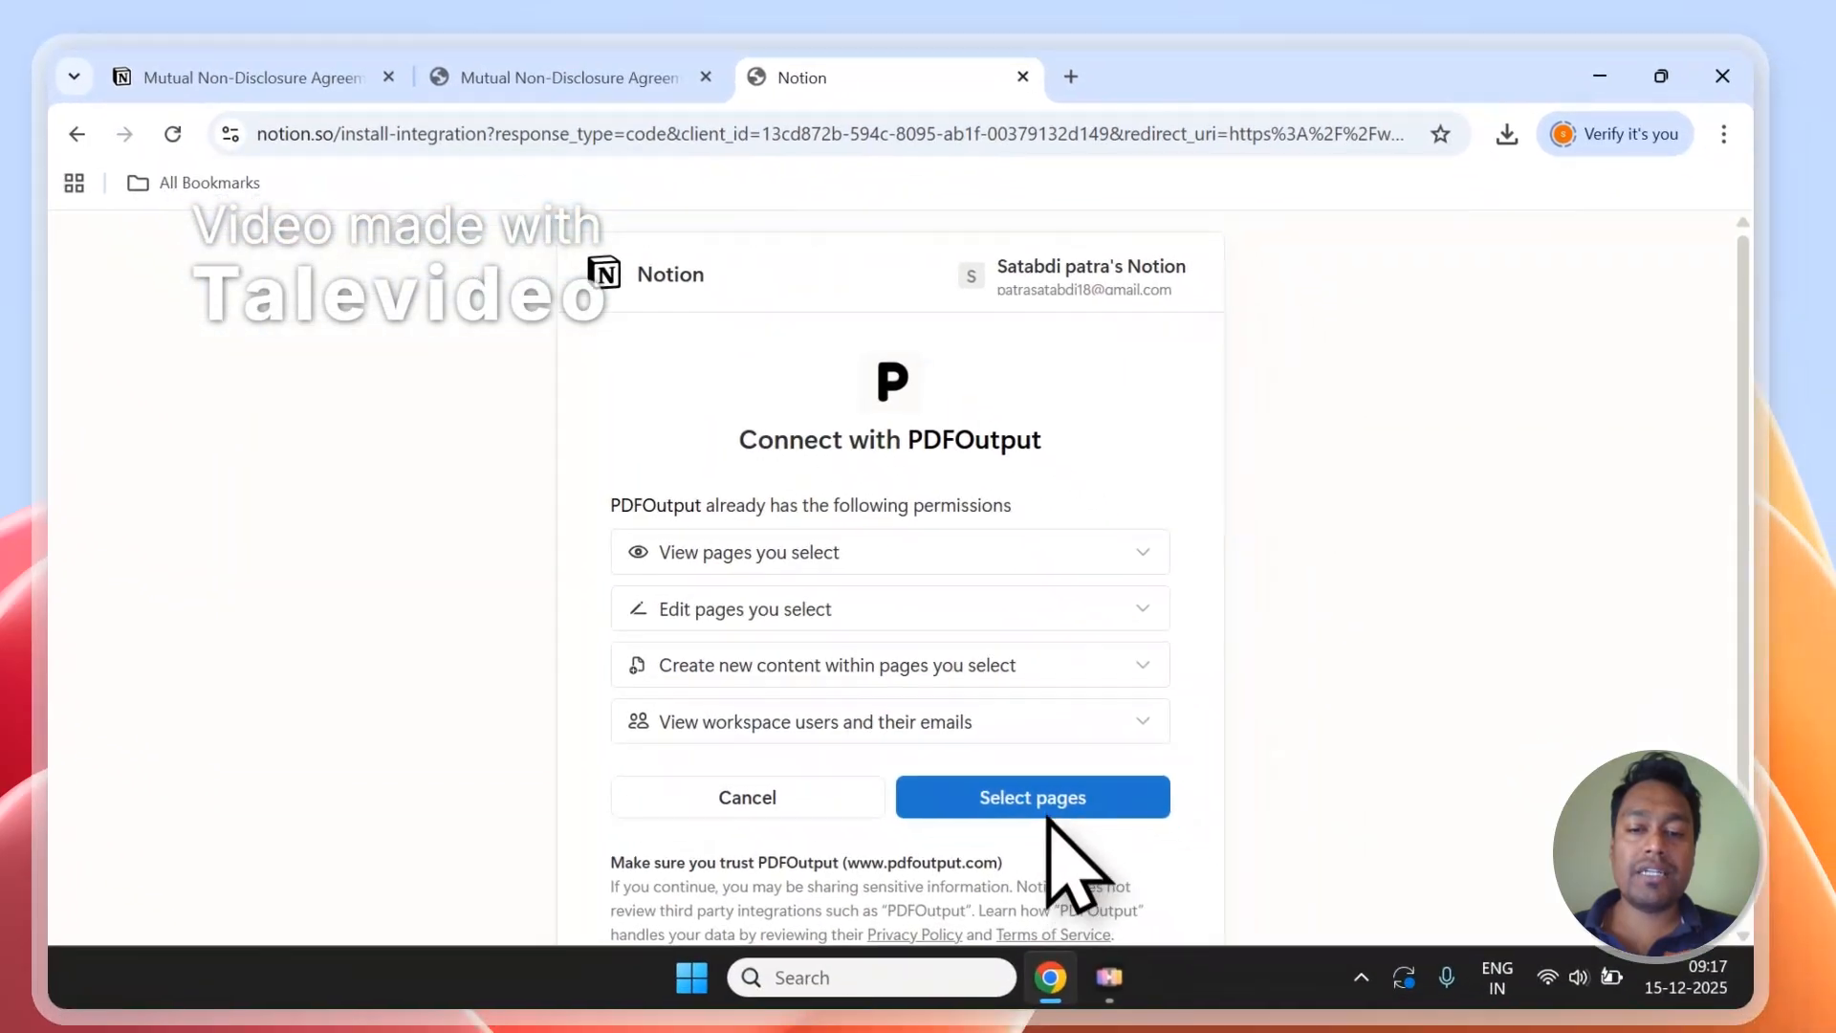
click(1038, 806)
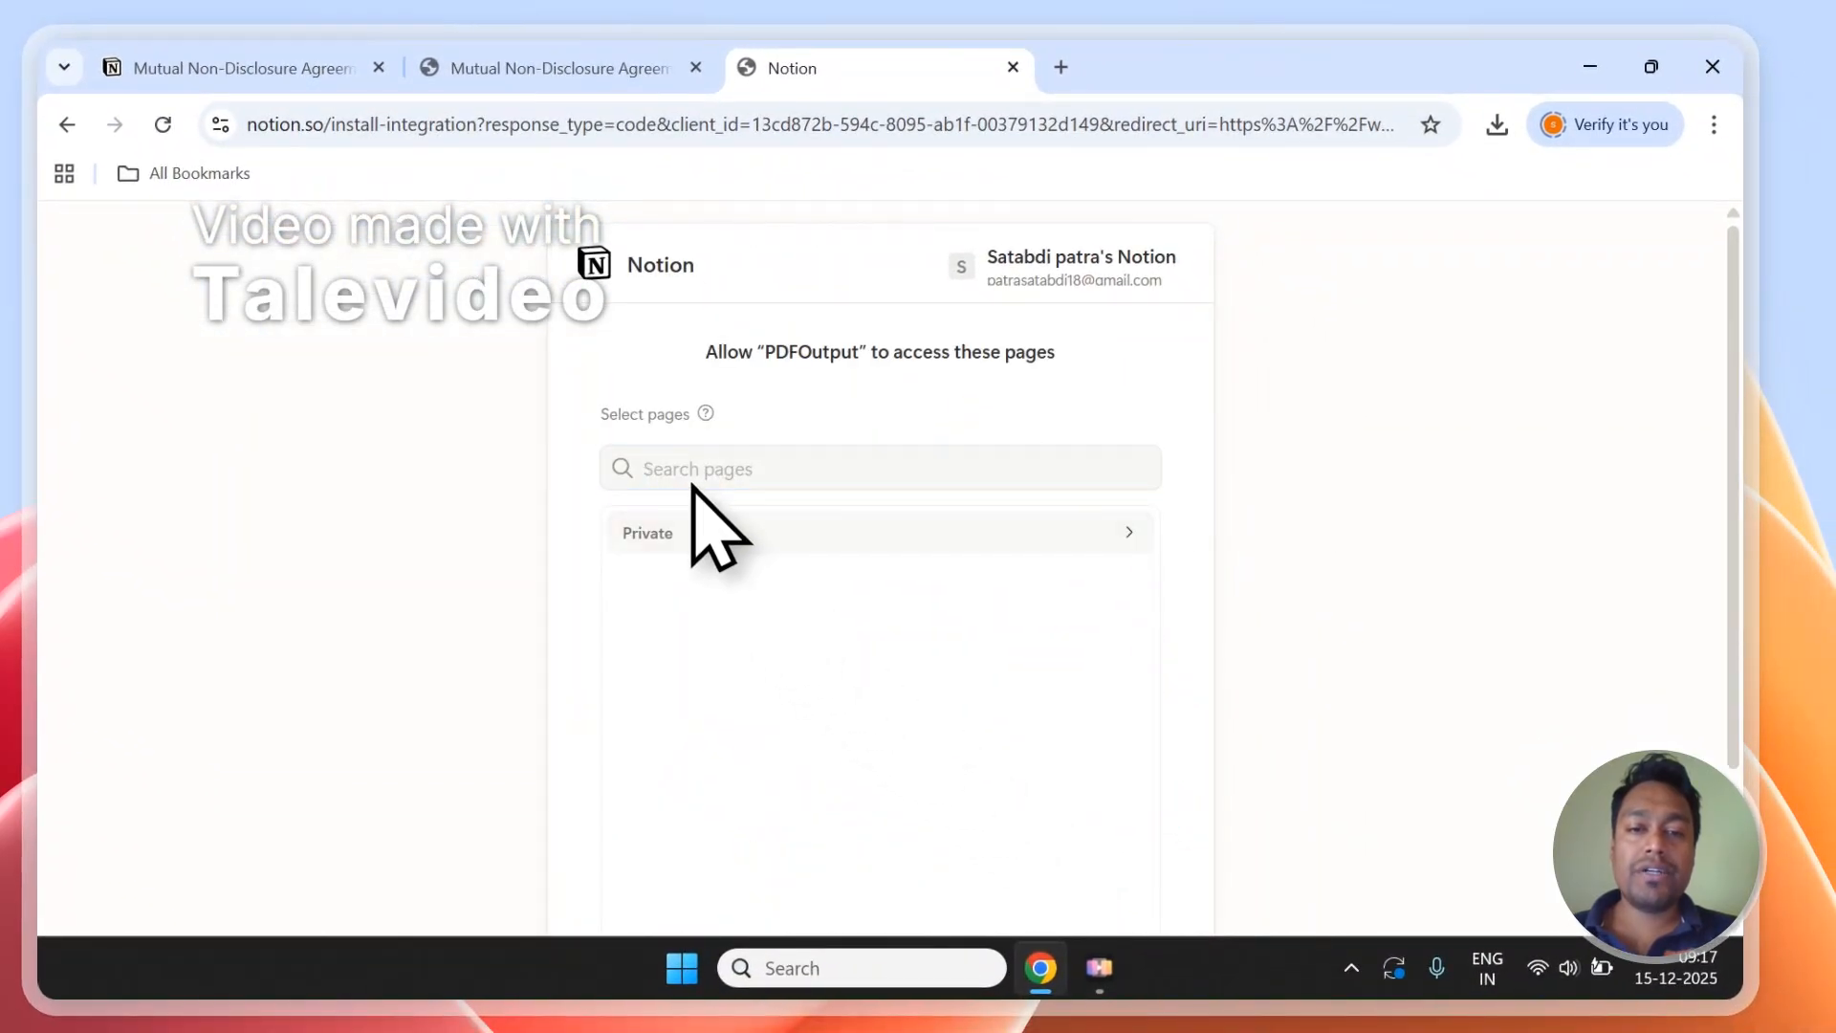
right_click(689, 478)
click(748, 631)
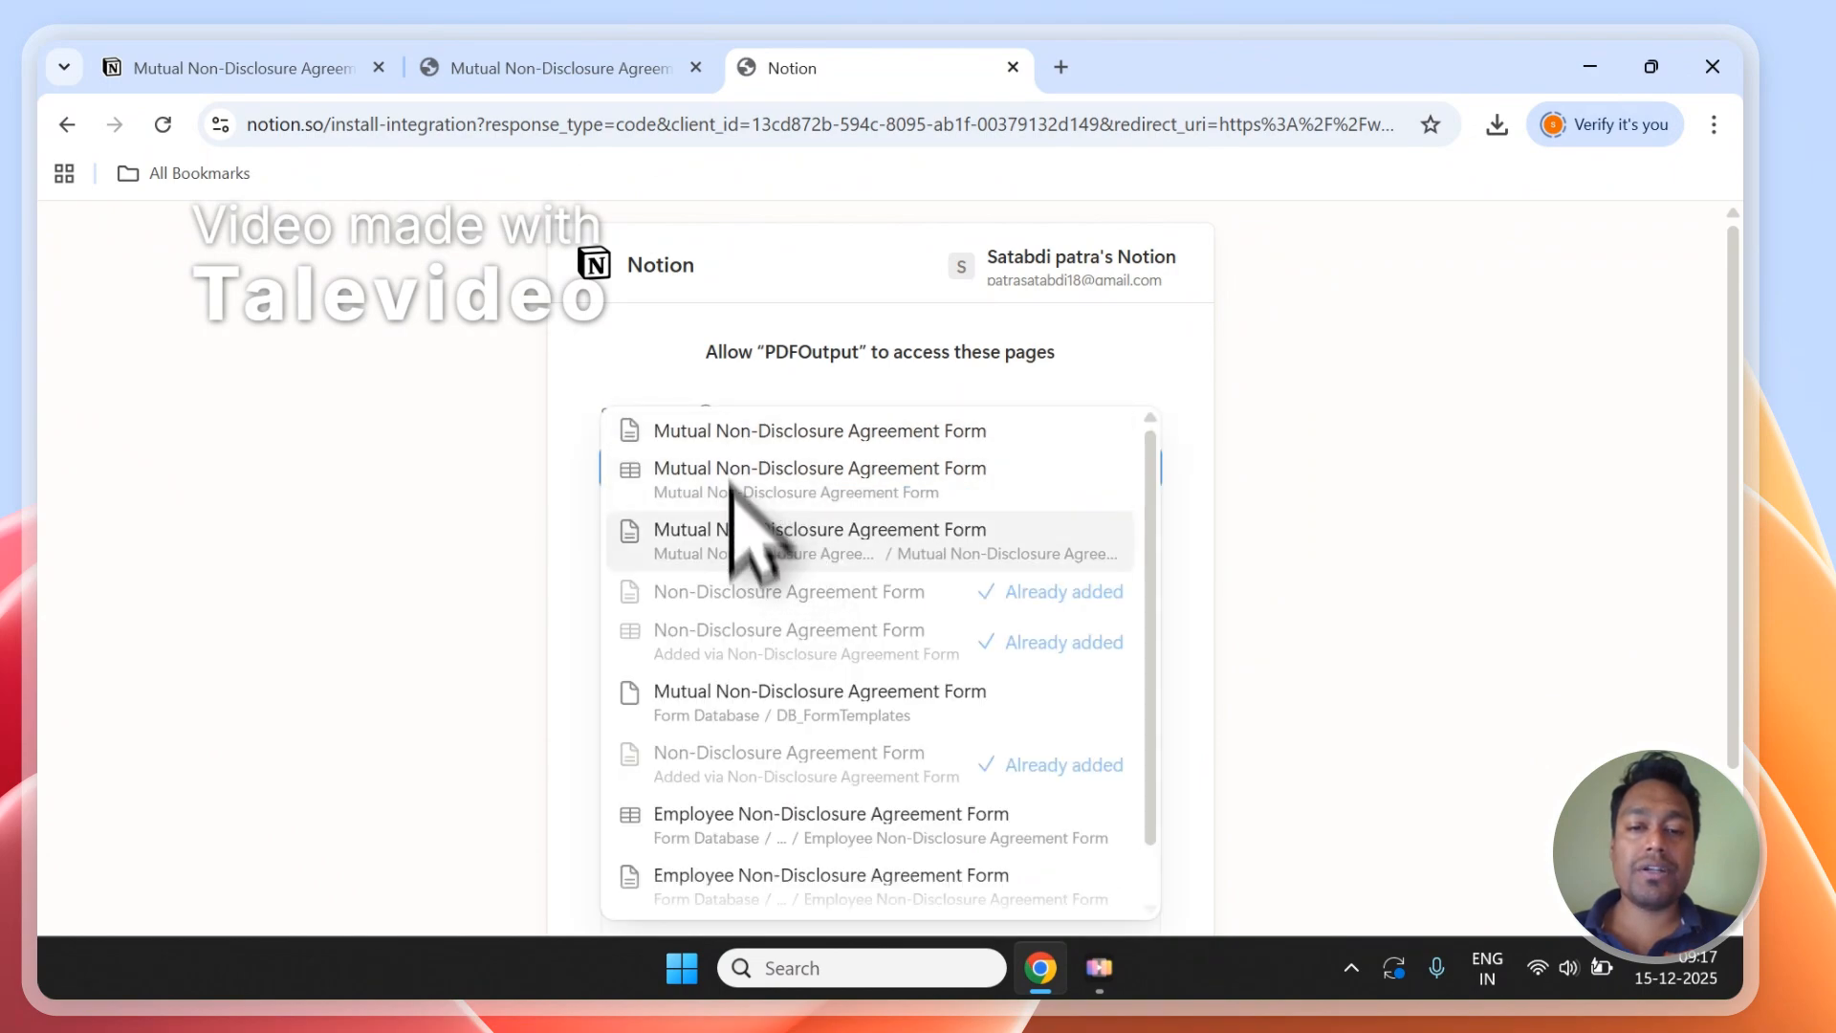
click(742, 427)
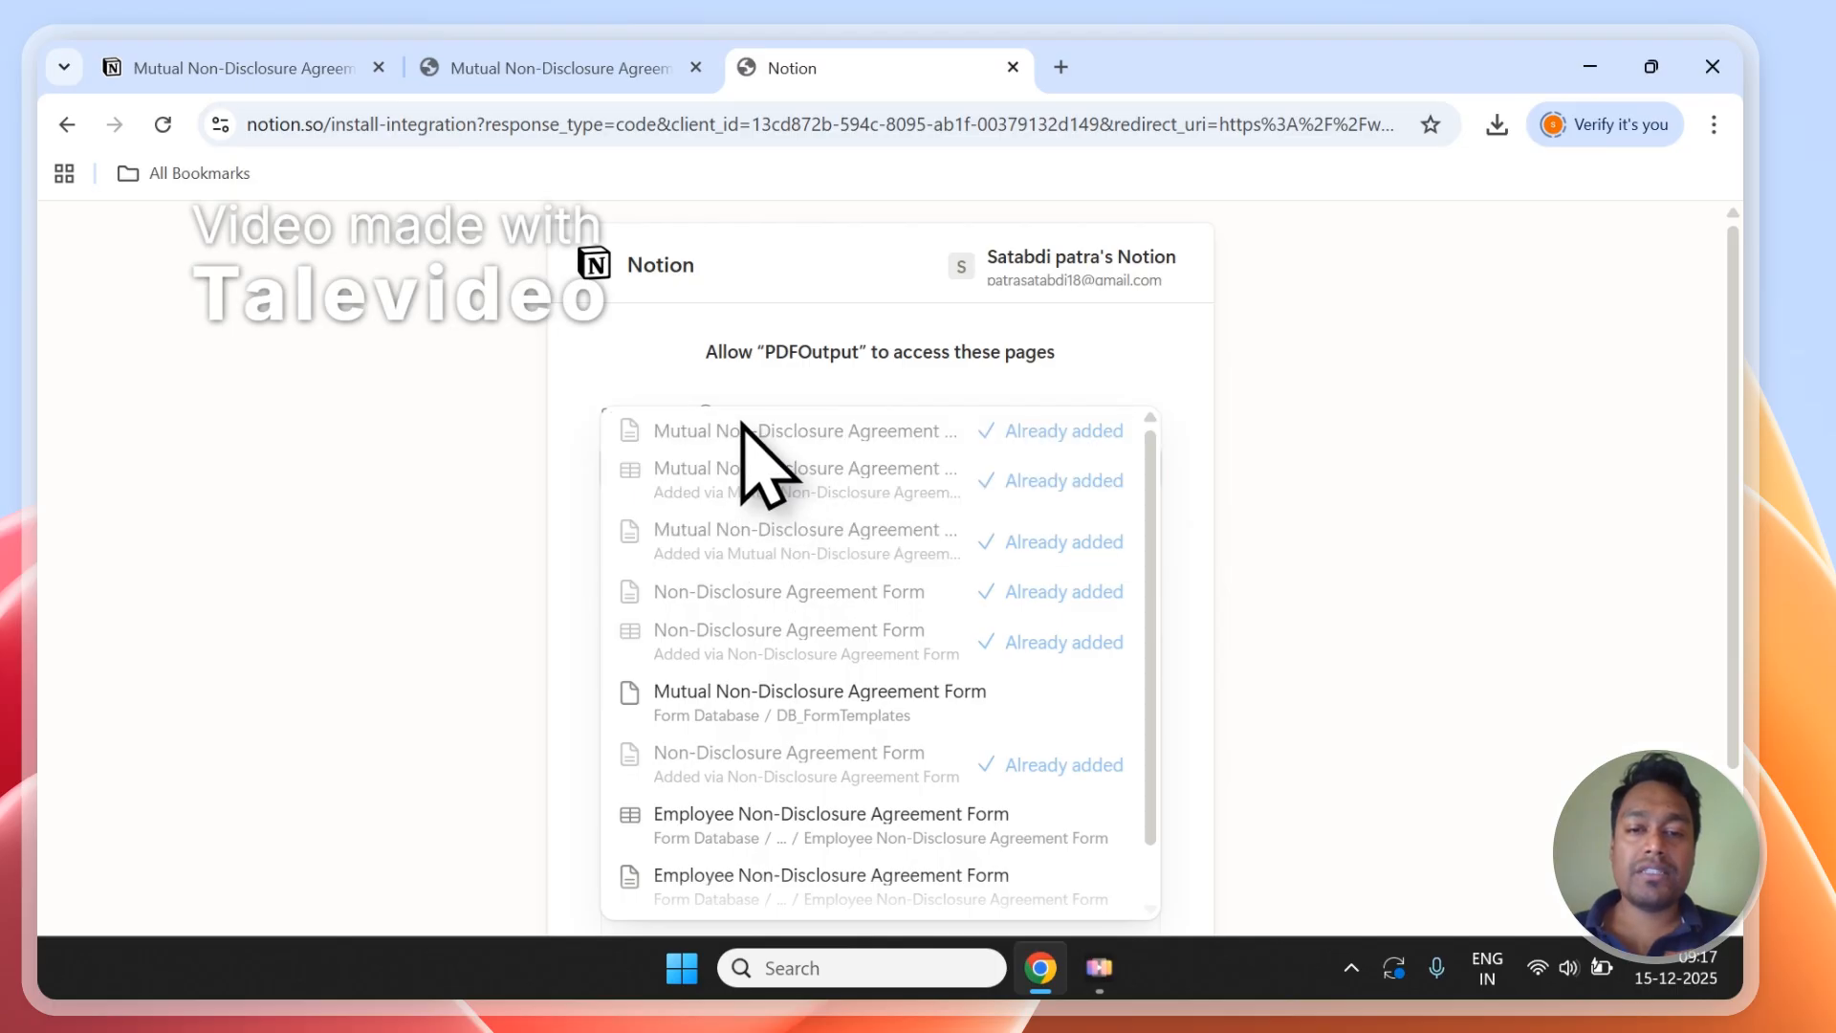
click(996, 390)
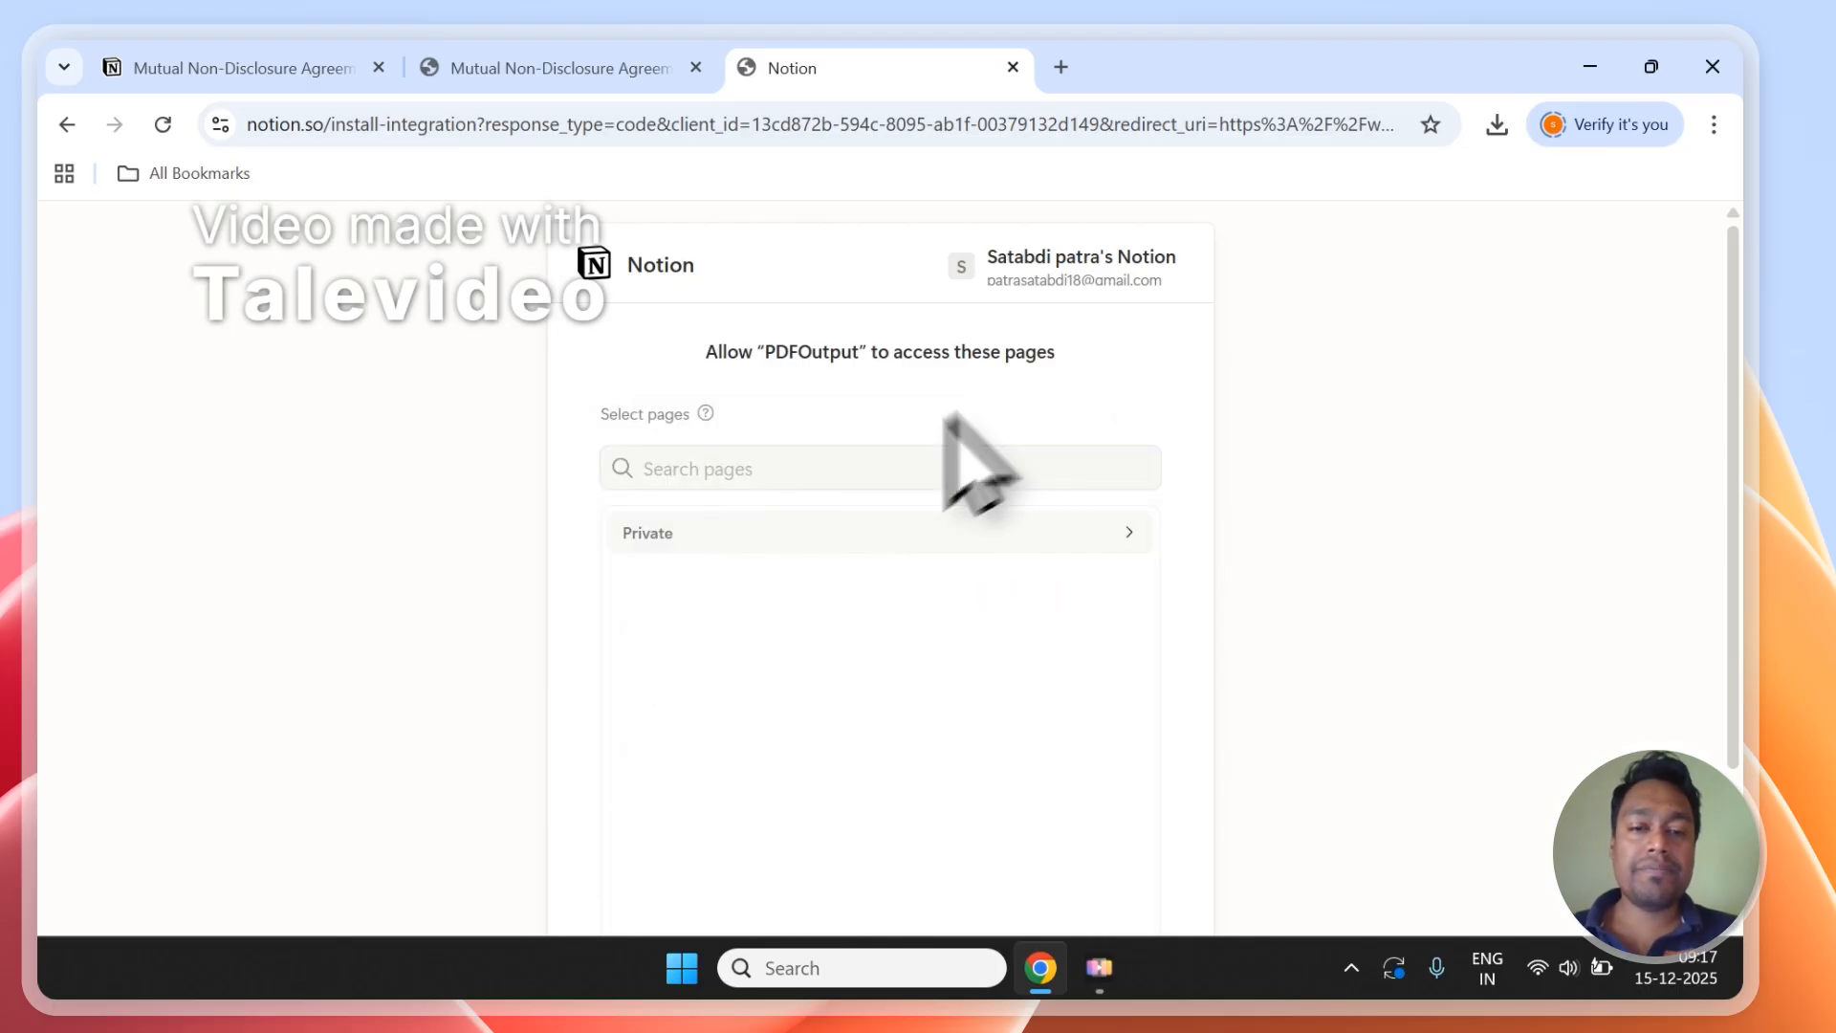
Step: Examine the Private page list in the access request and the form page's title in Notion used to find it
click(729, 536)
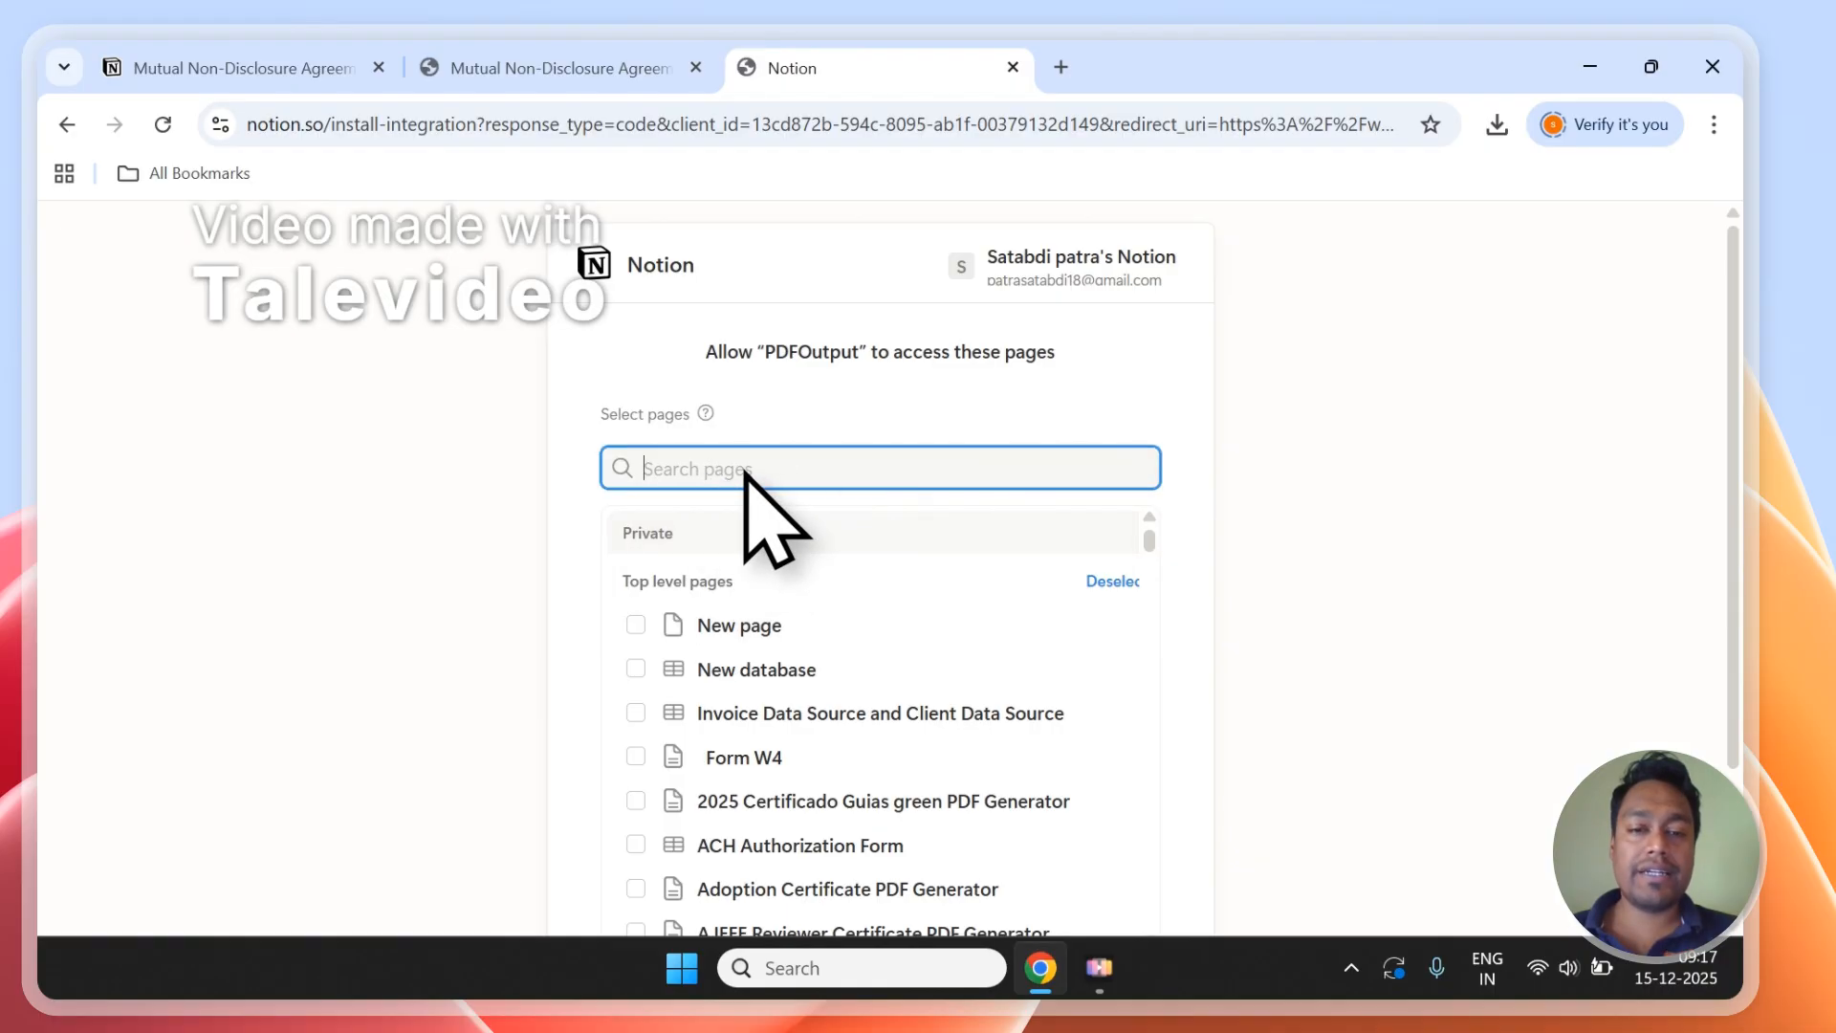
scroll(742, 480, down, 1)
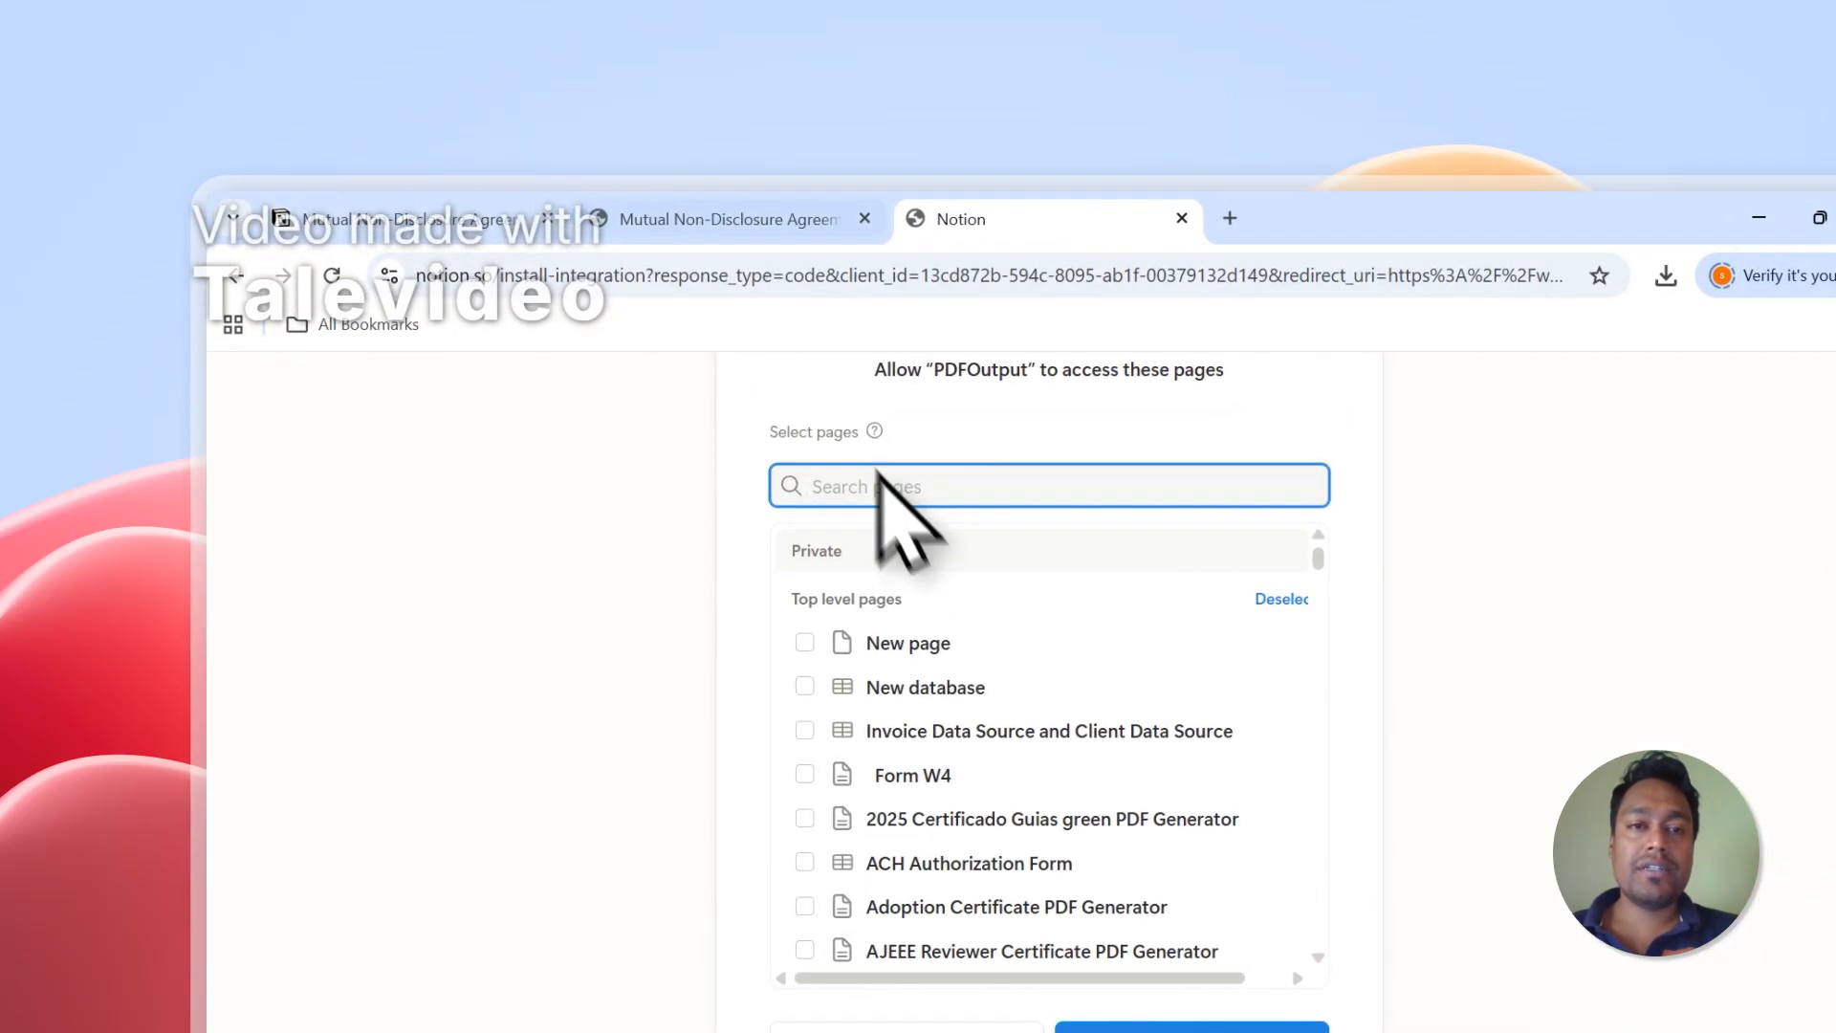
click(665, 218)
click(652, 668)
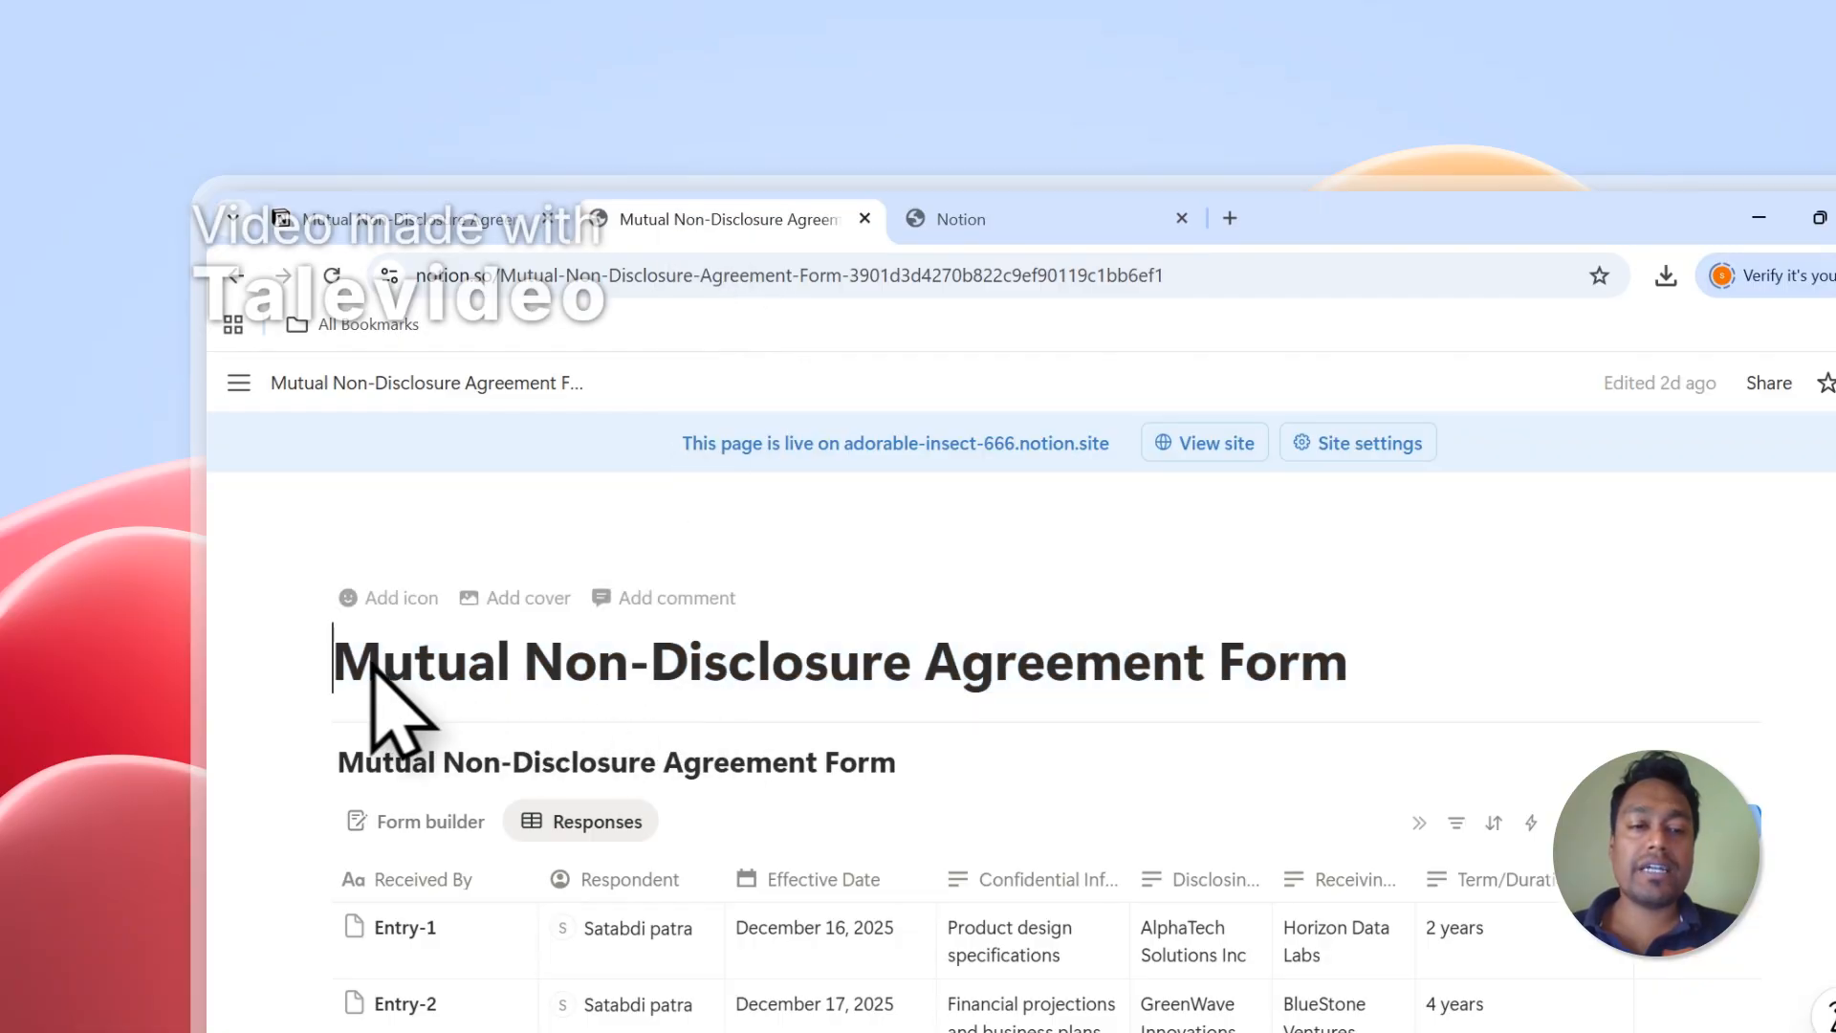
drag(371, 666, 1264, 669)
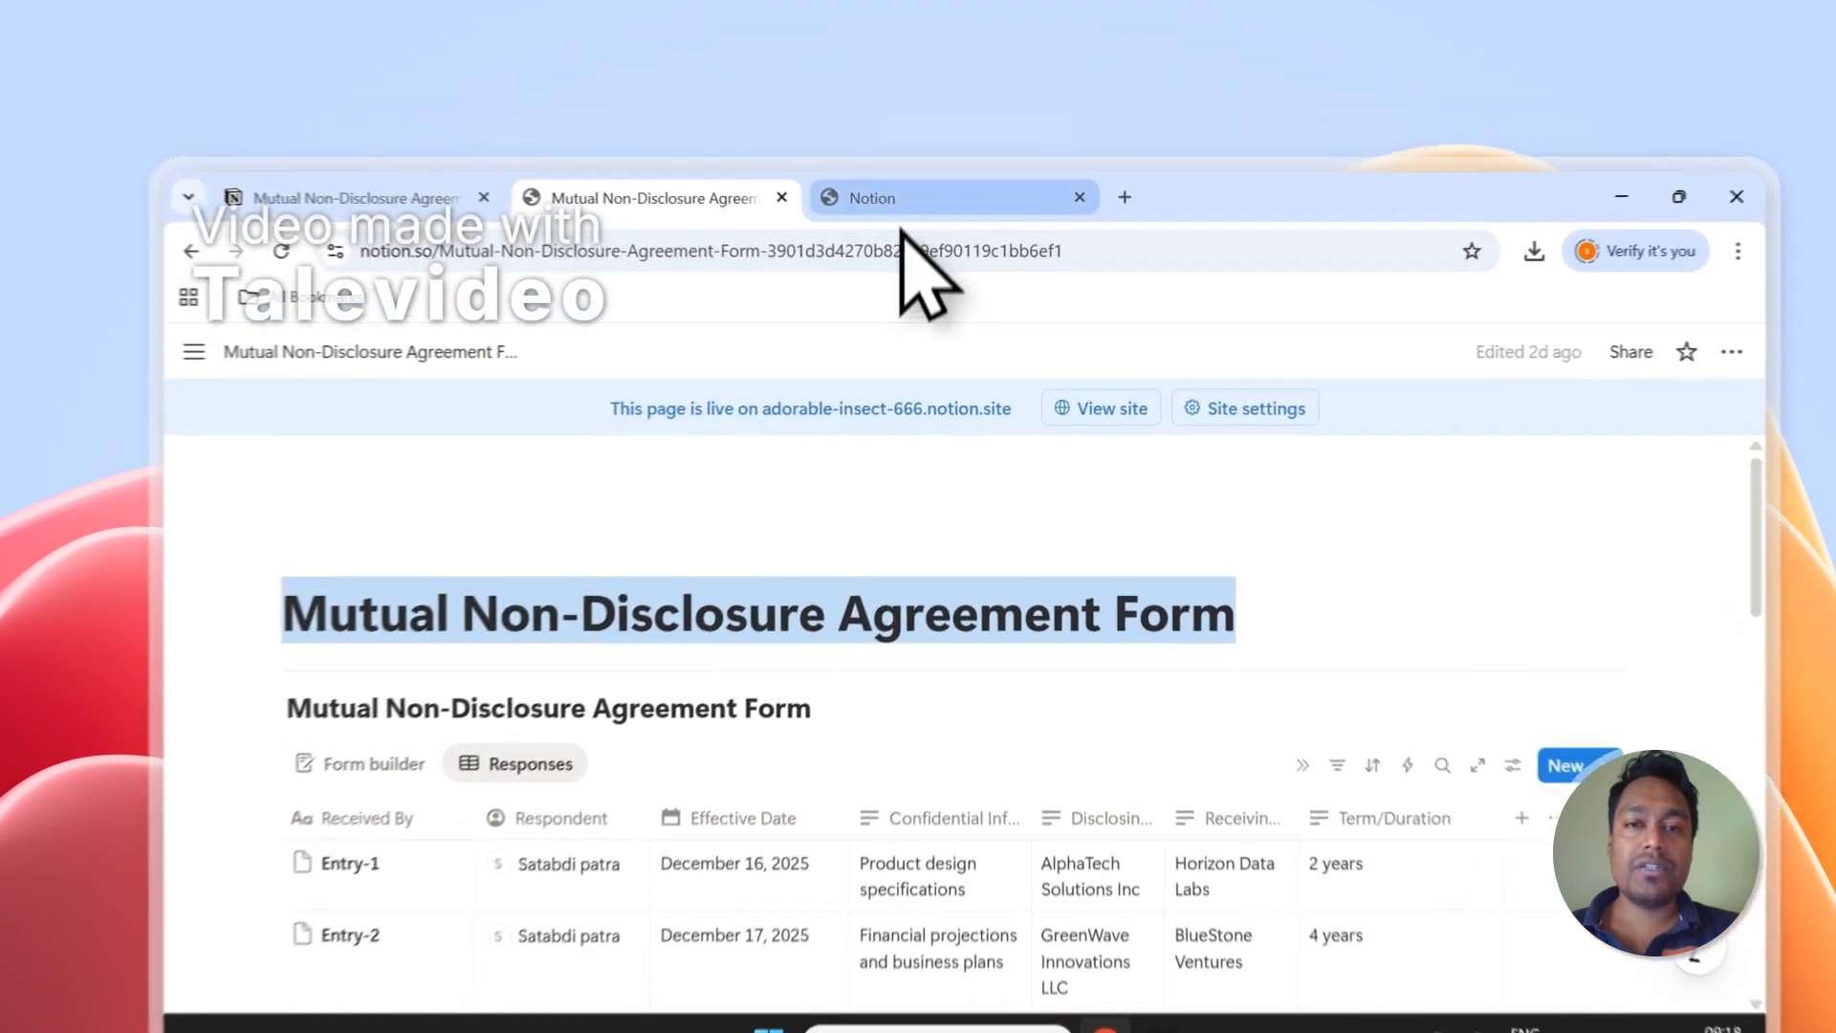
click(865, 139)
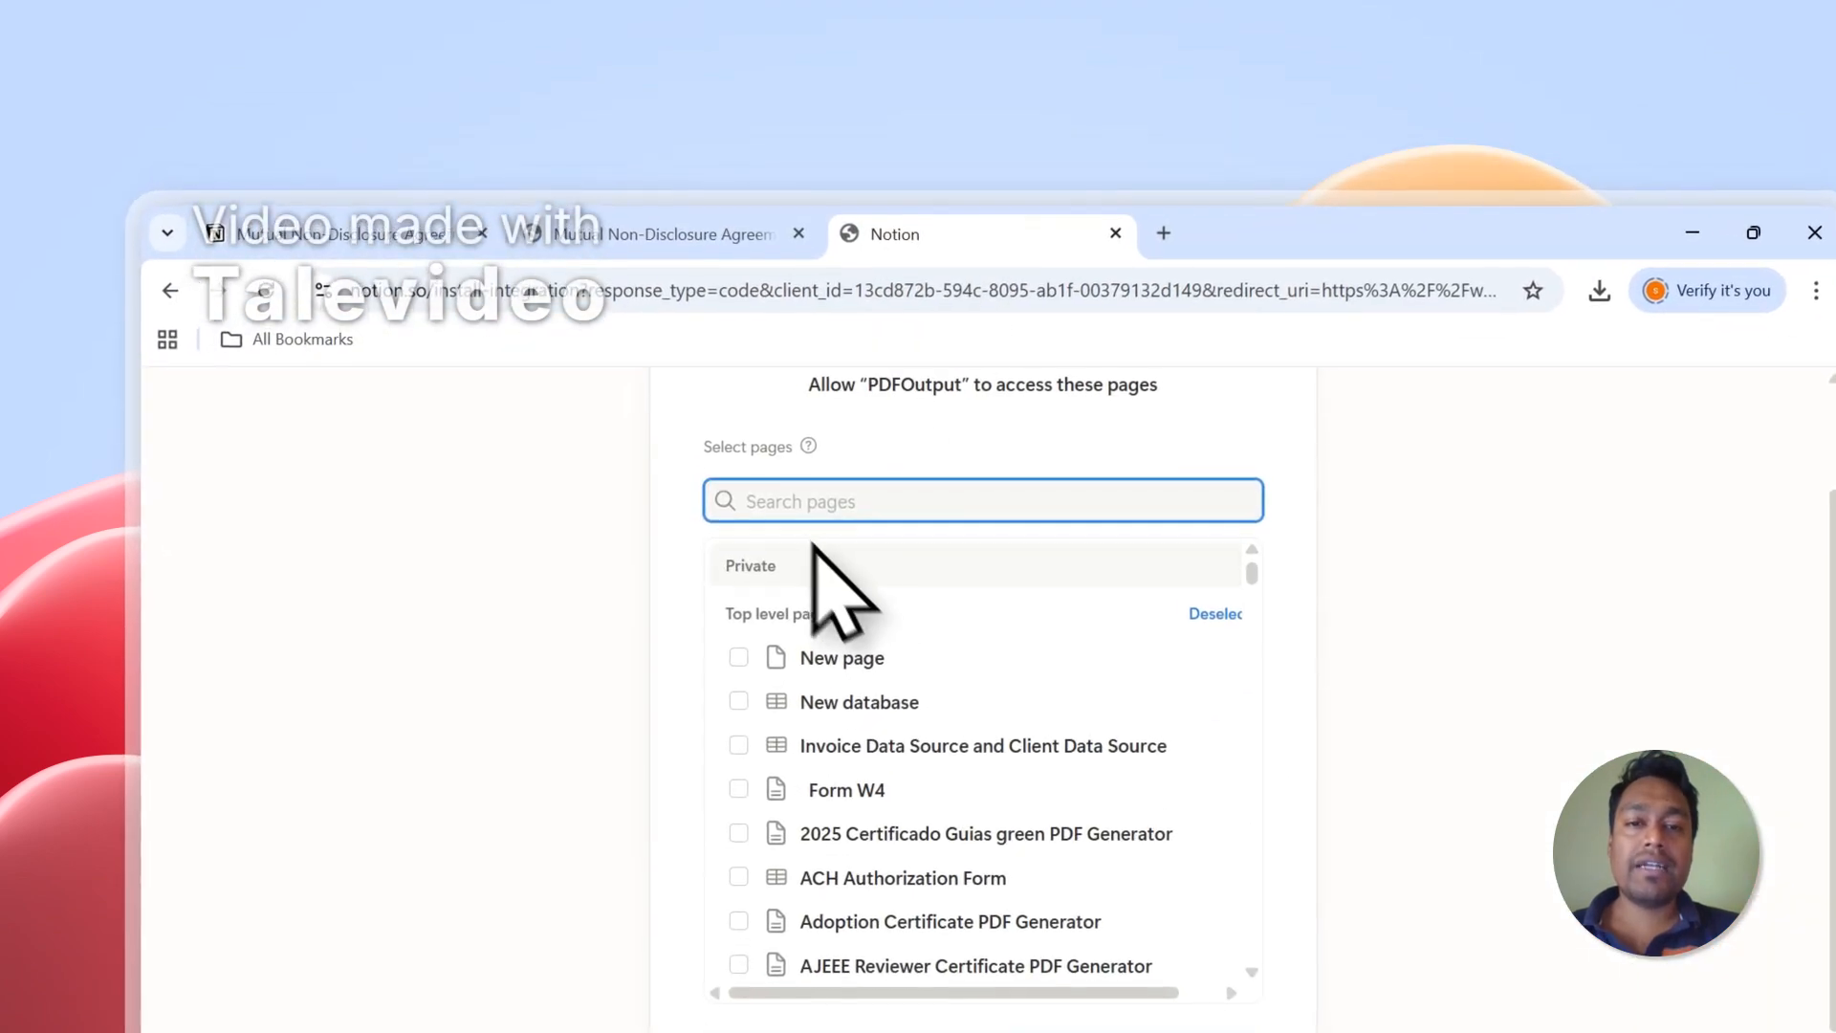
Step: Allow PDFOutput to access the selected Notion pages
scroll(813, 545, up, 1)
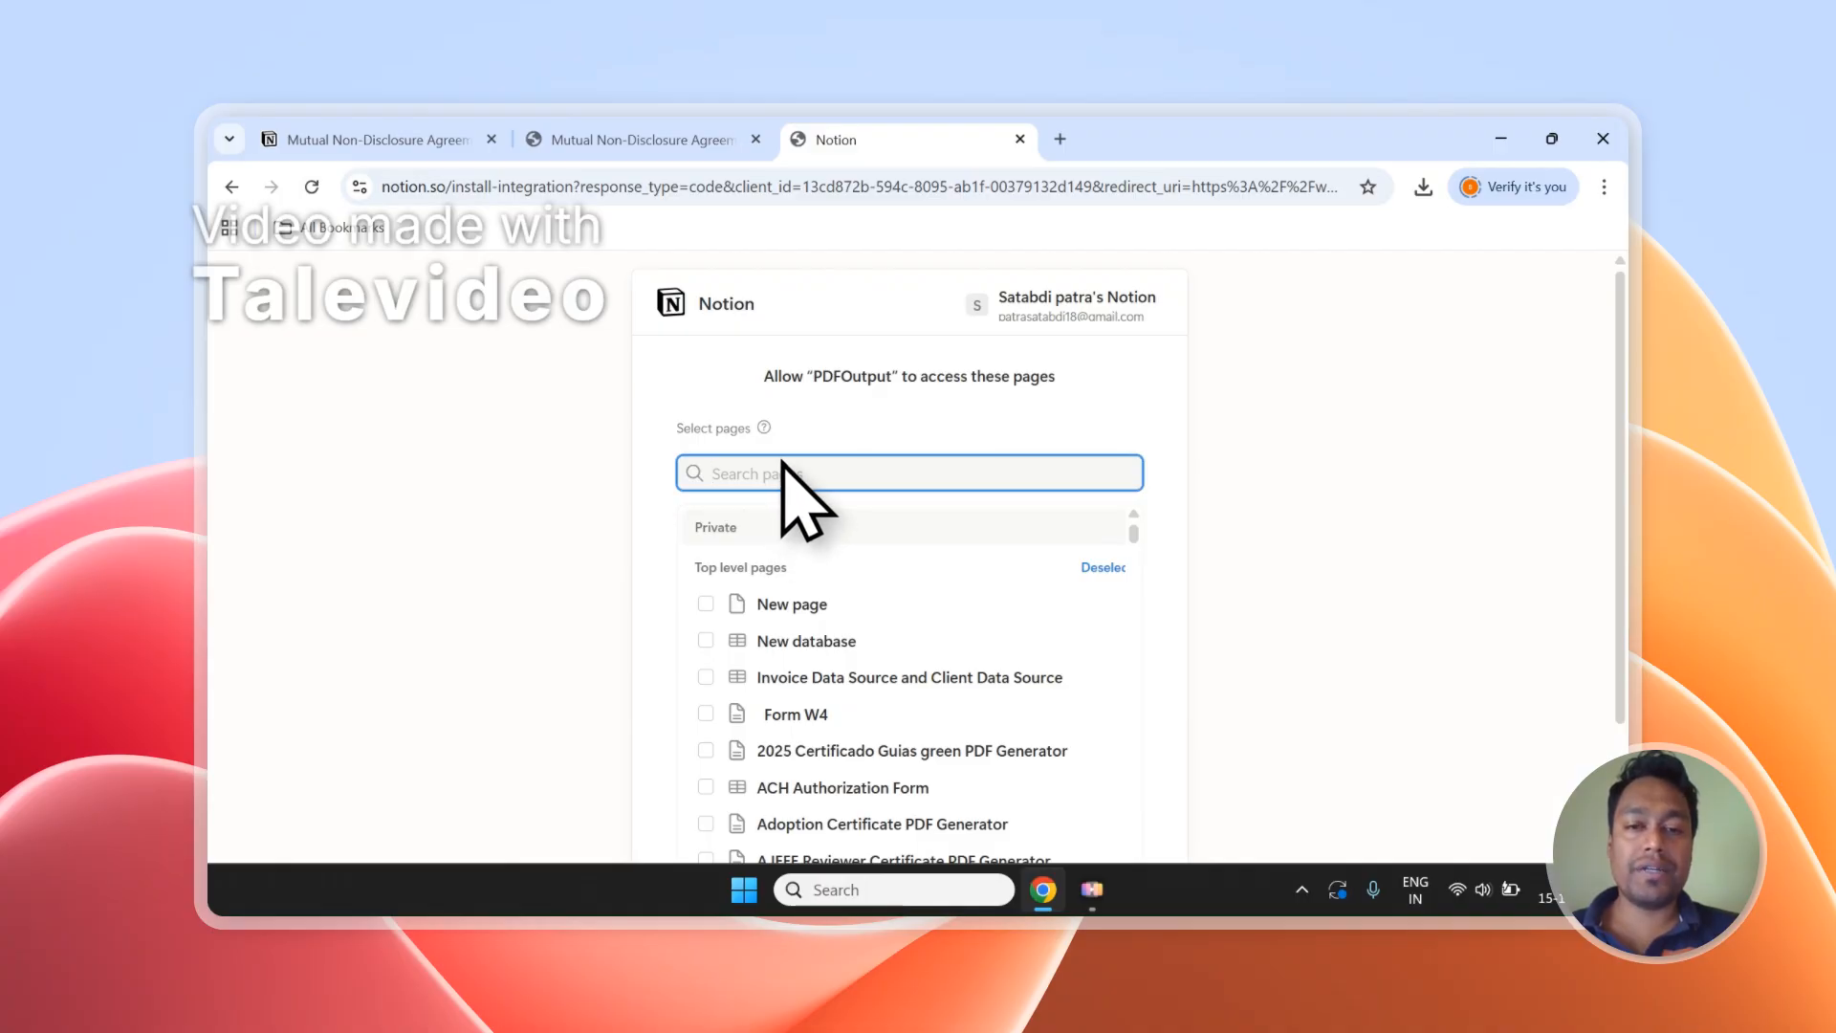
scroll(851, 394, down, 1)
scroll(865, 381, up, 1)
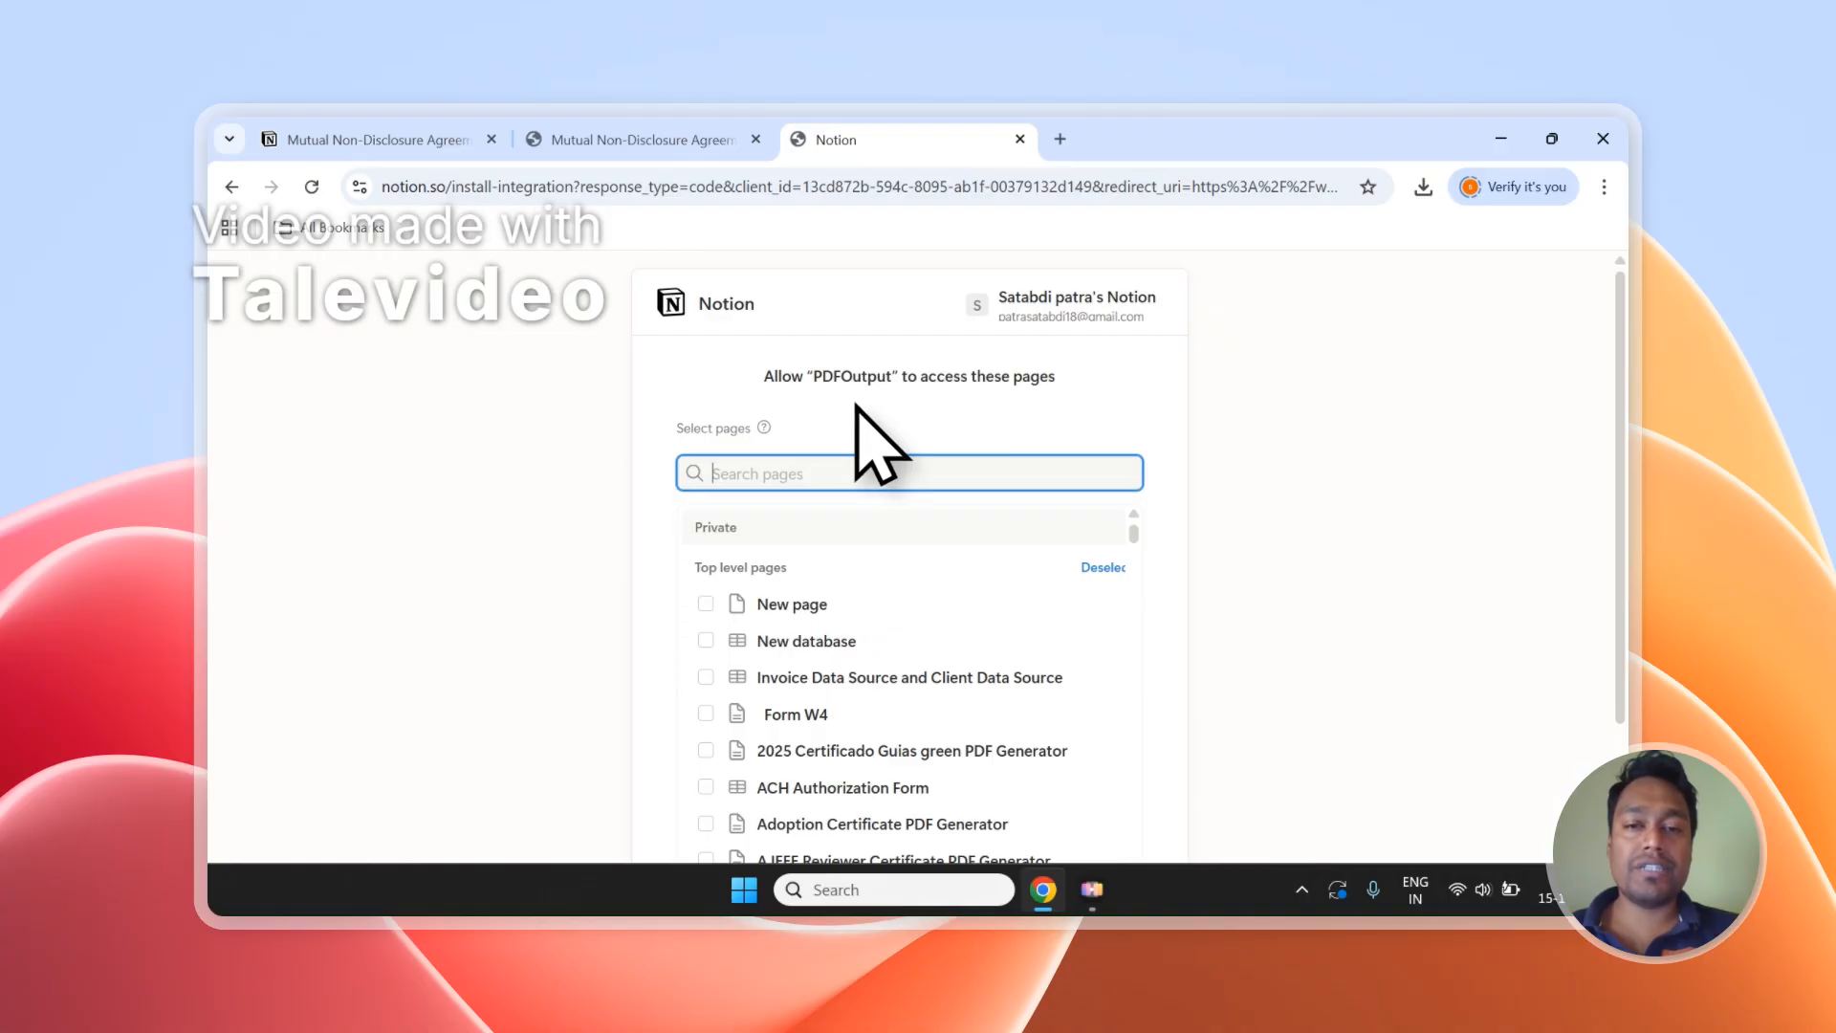
scroll(857, 411, down, 2)
click(1037, 772)
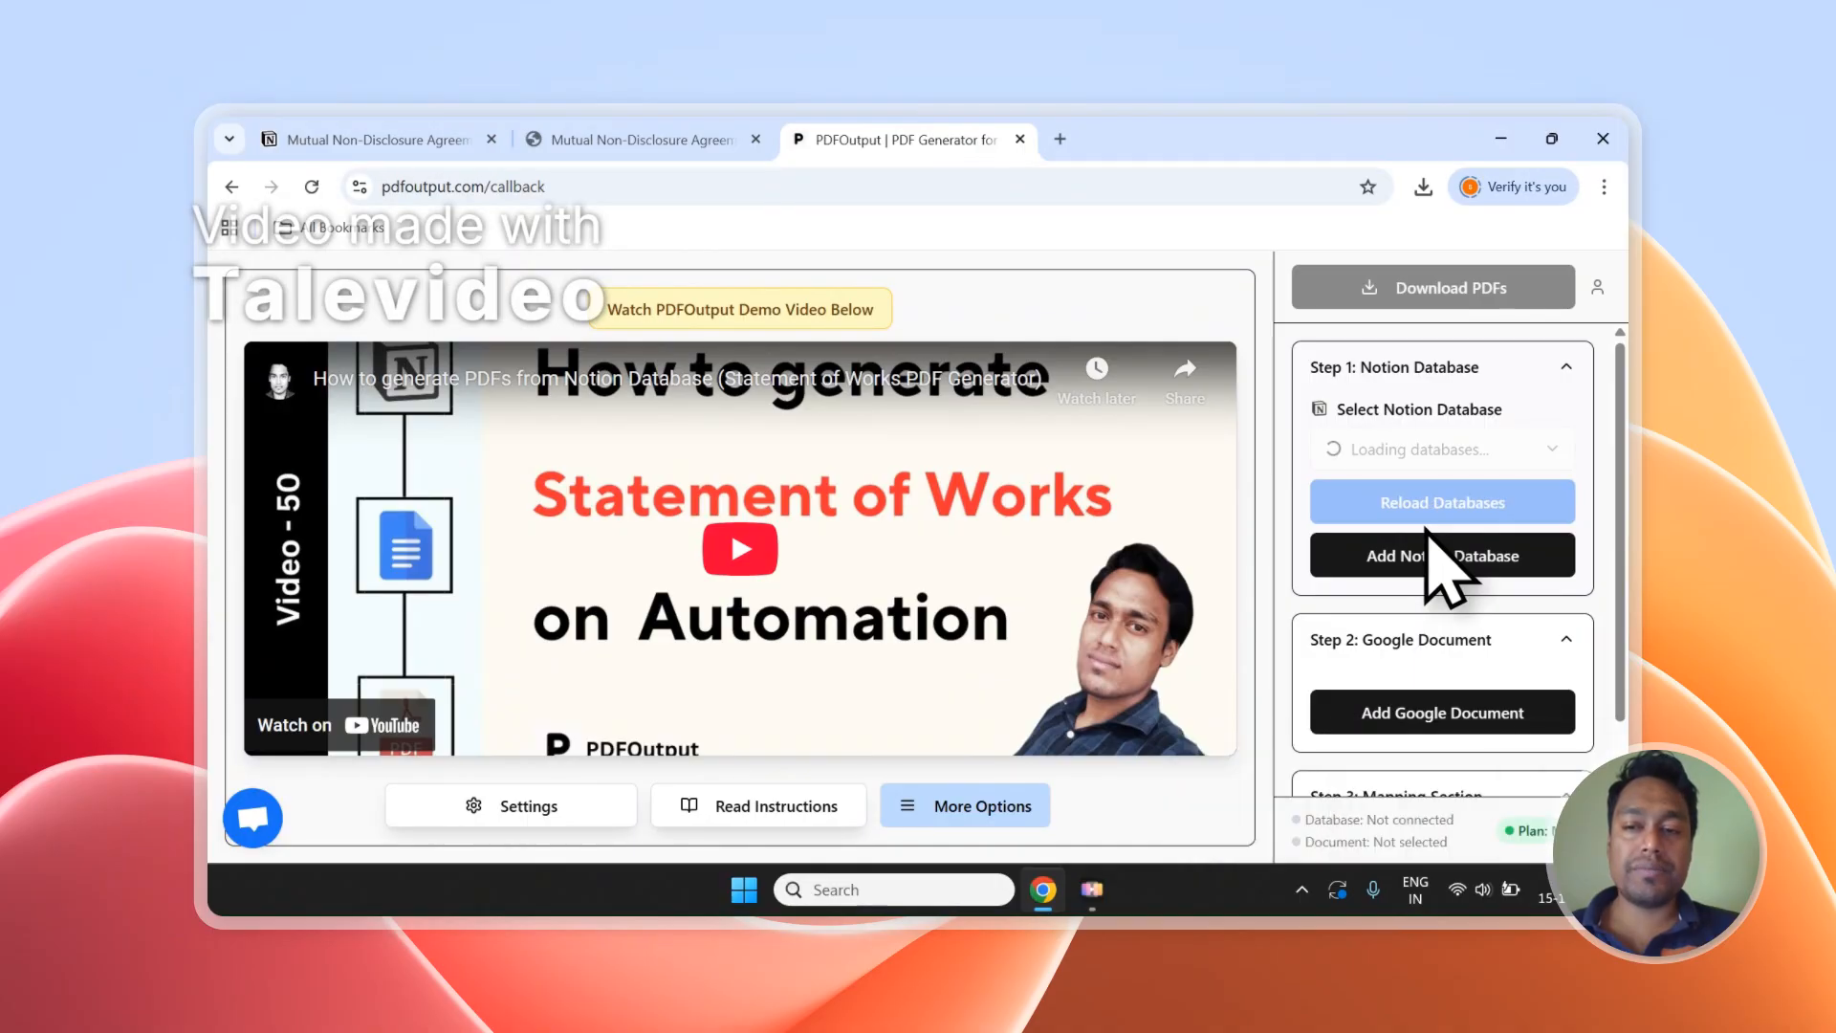
Step: Choose the Mutual Non-Disclosure Agreement Form as the Notion database in Step 1 of PDFOutput
click(1424, 467)
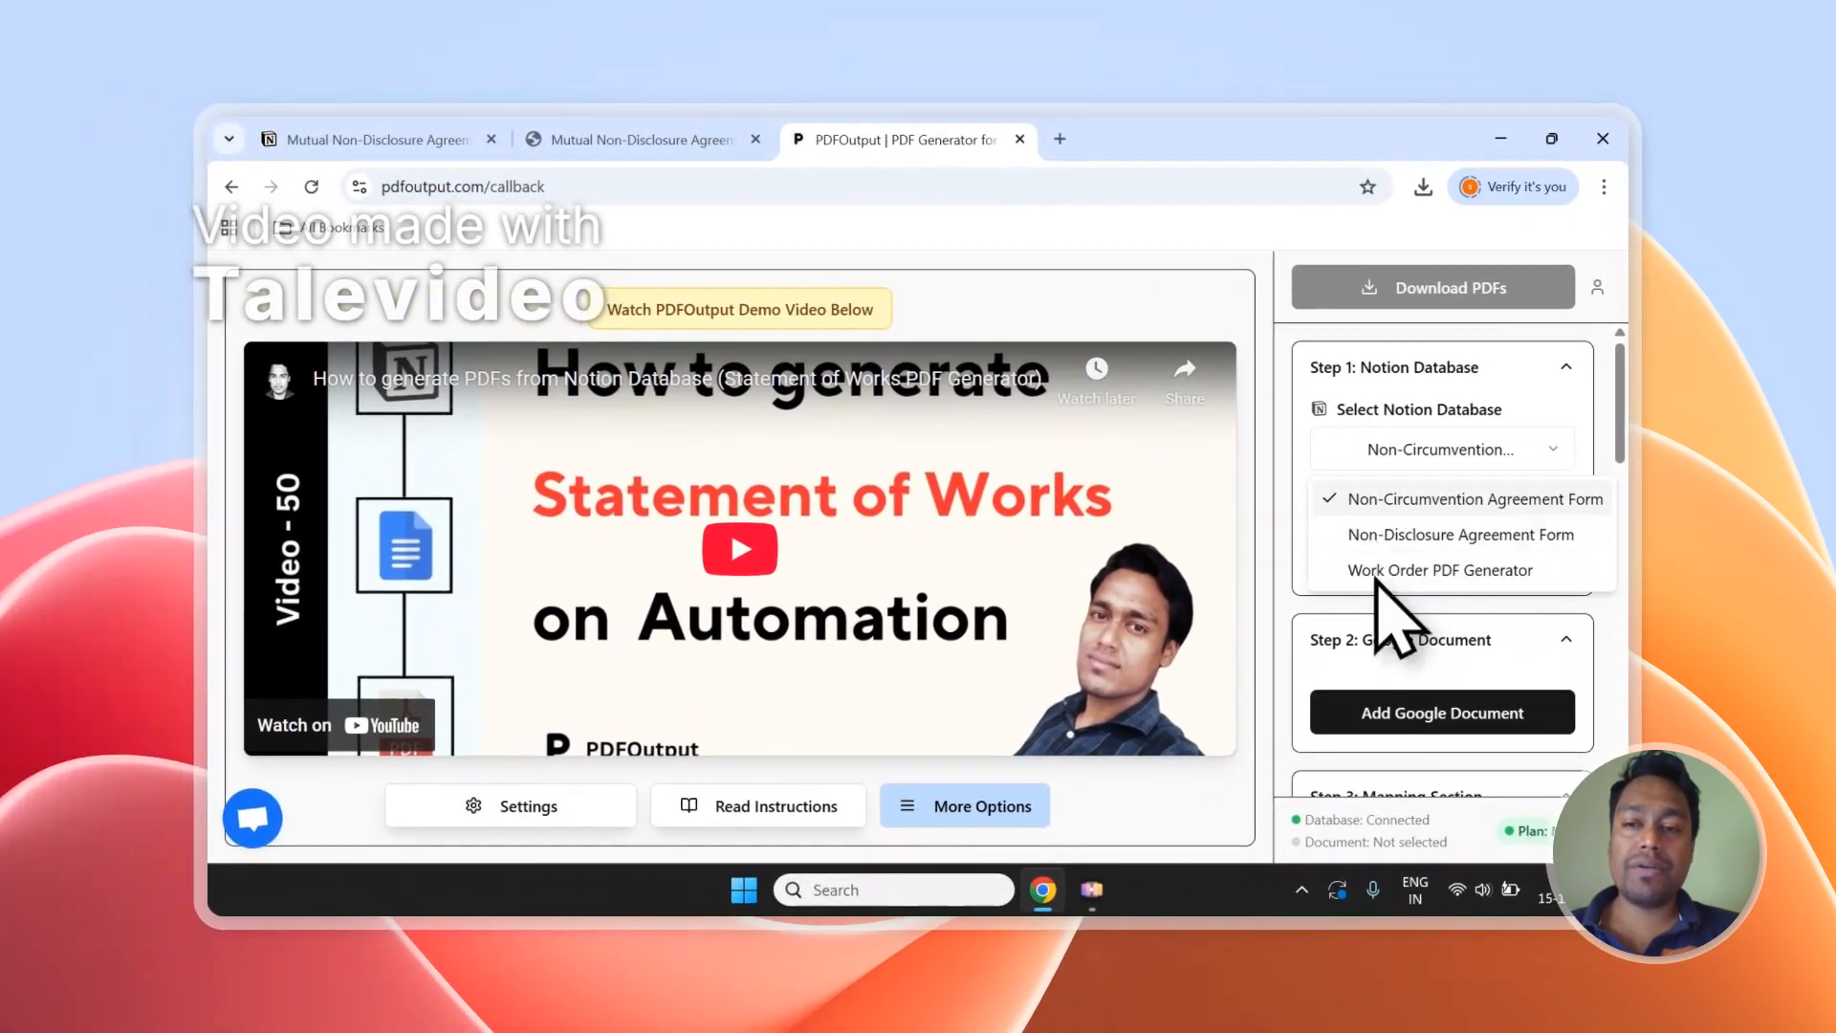
click(1397, 438)
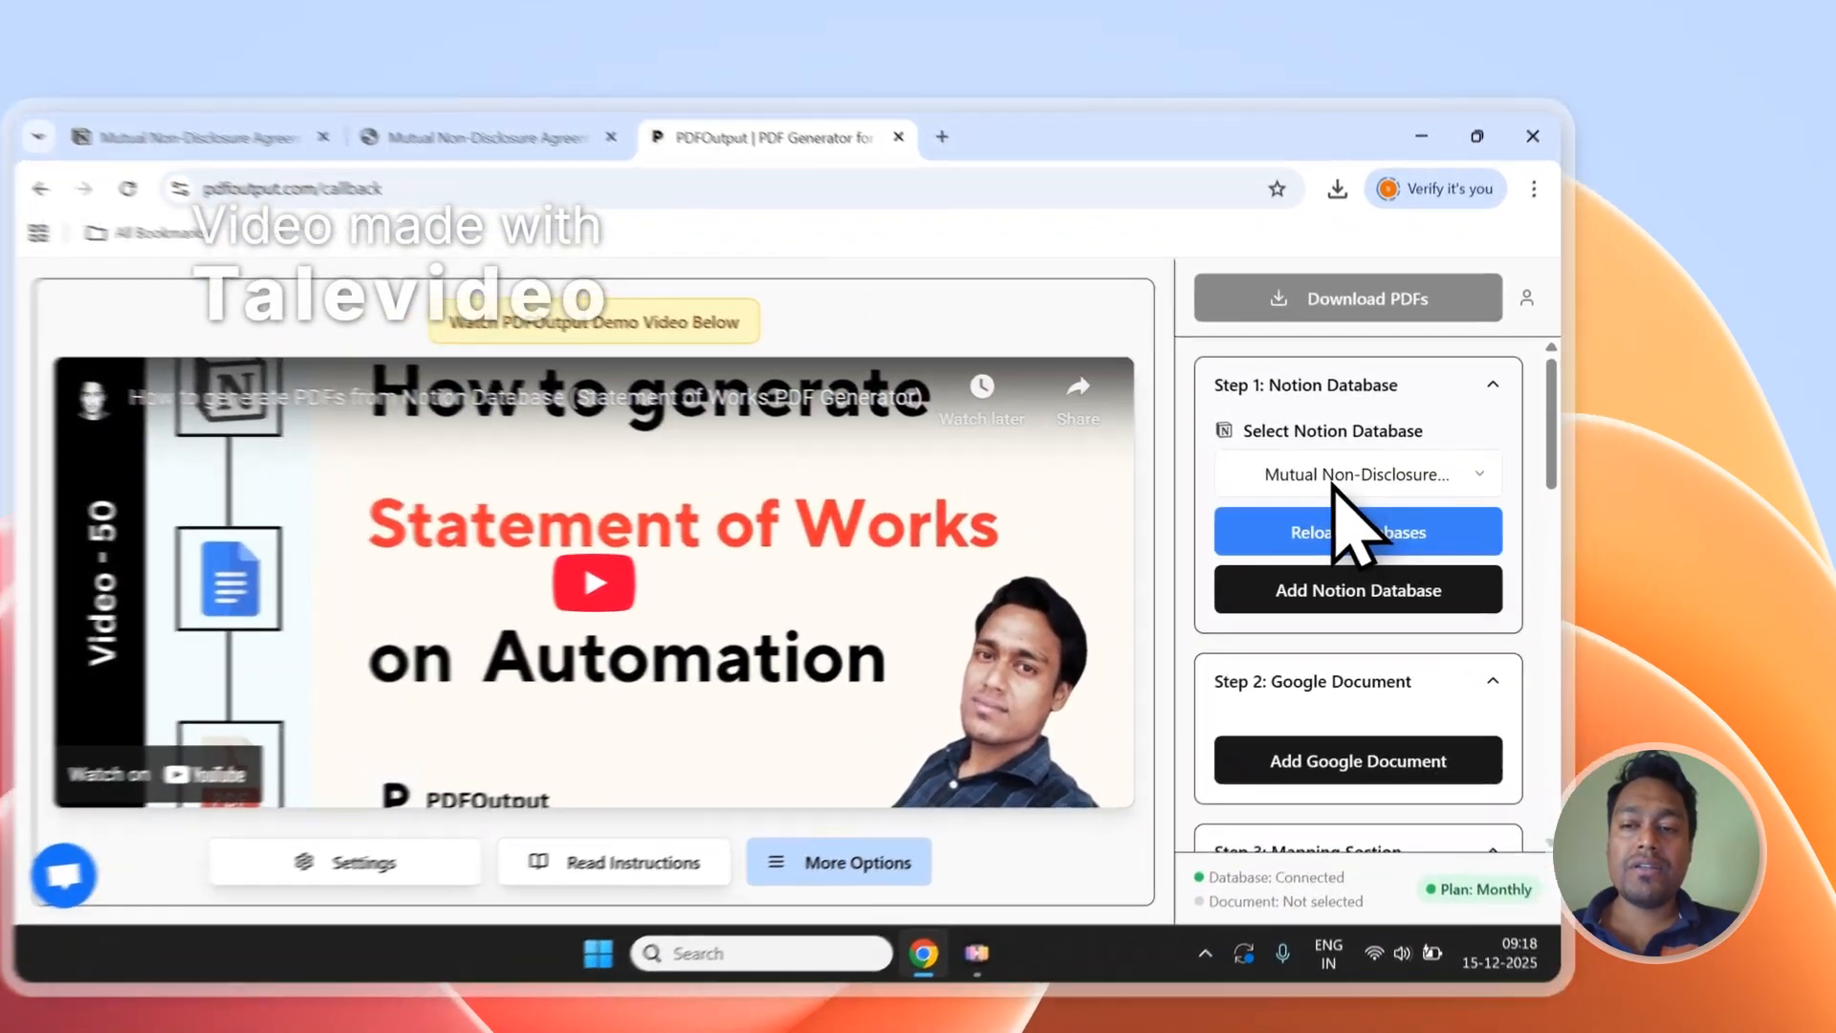
click(1424, 450)
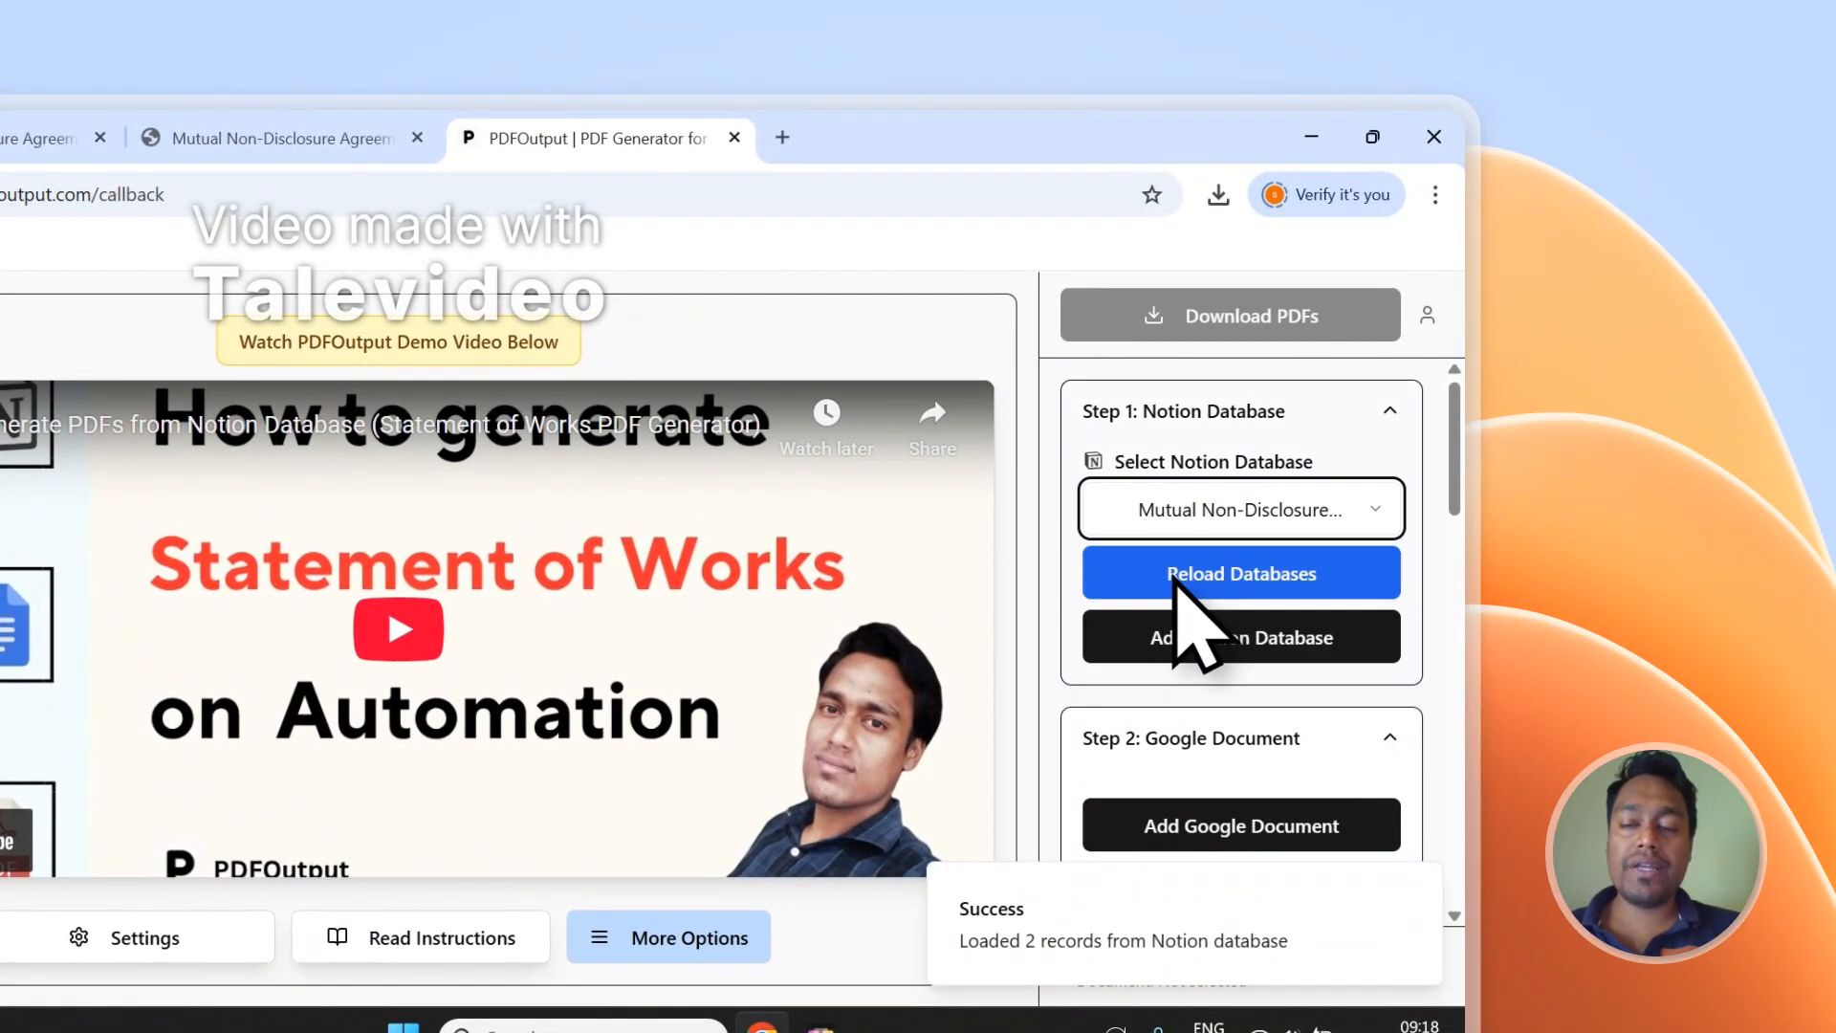
click(1193, 435)
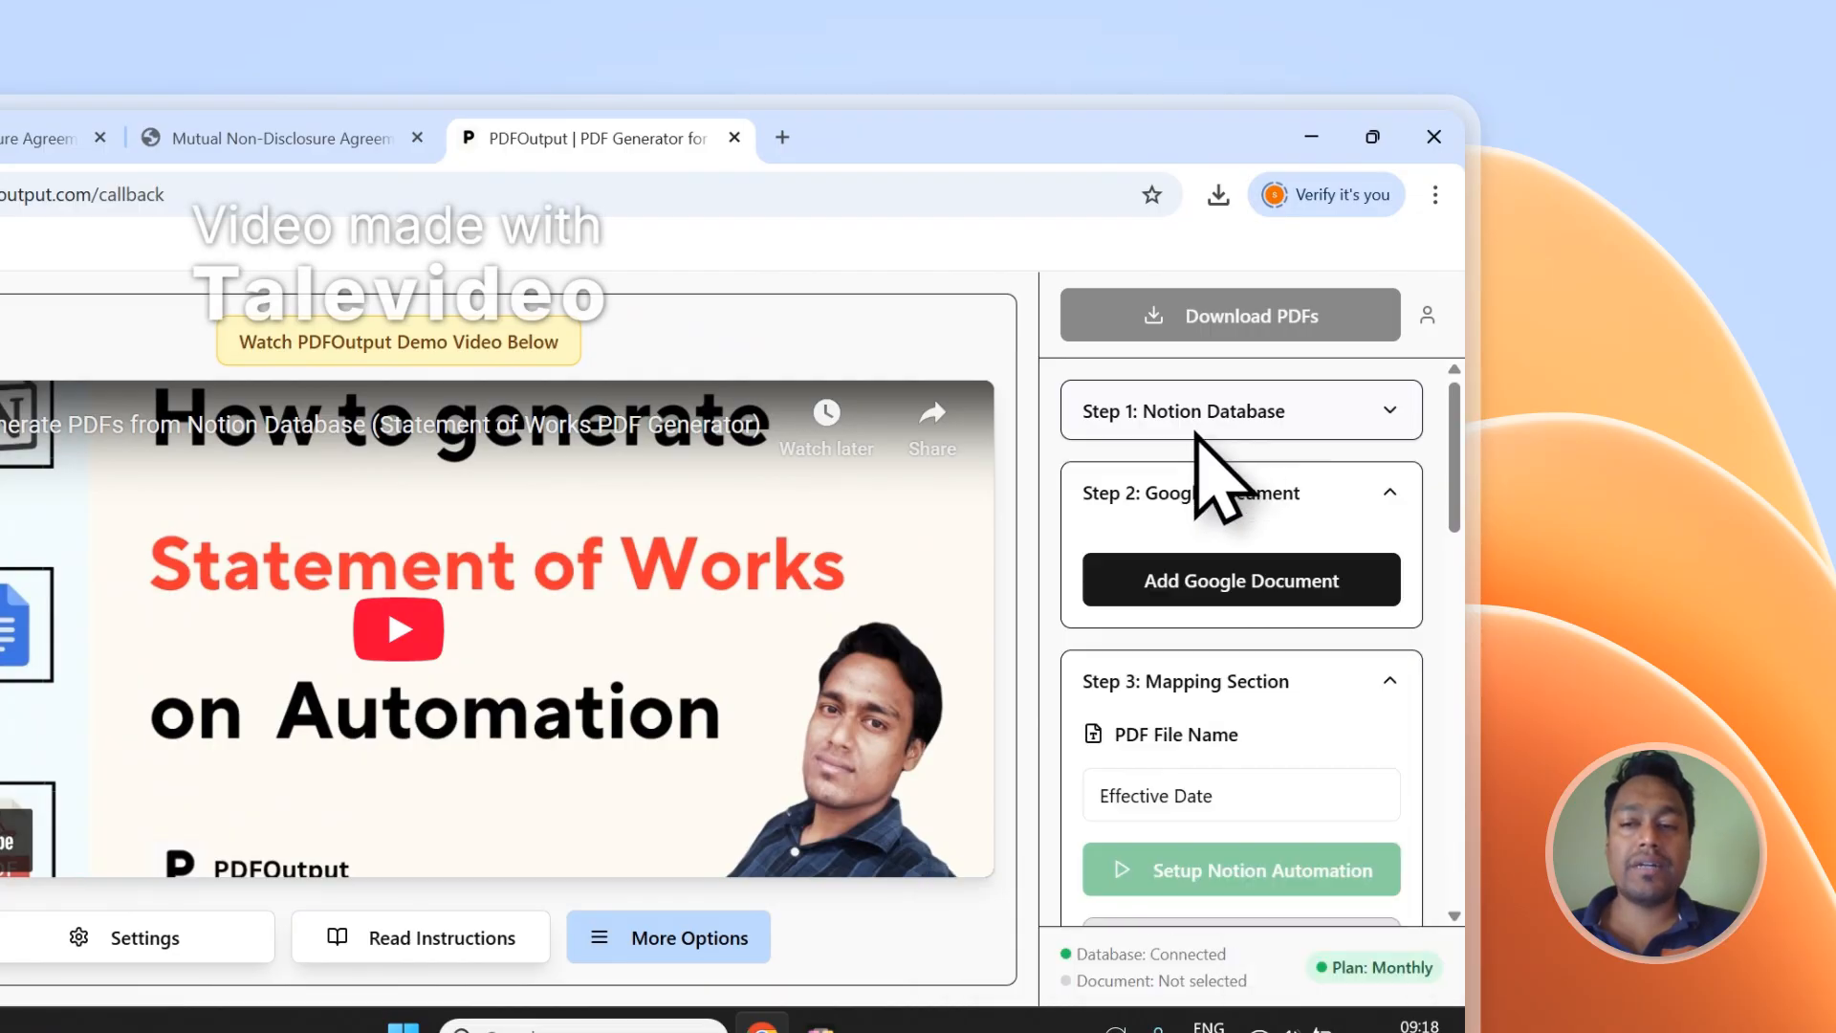
click(1195, 430)
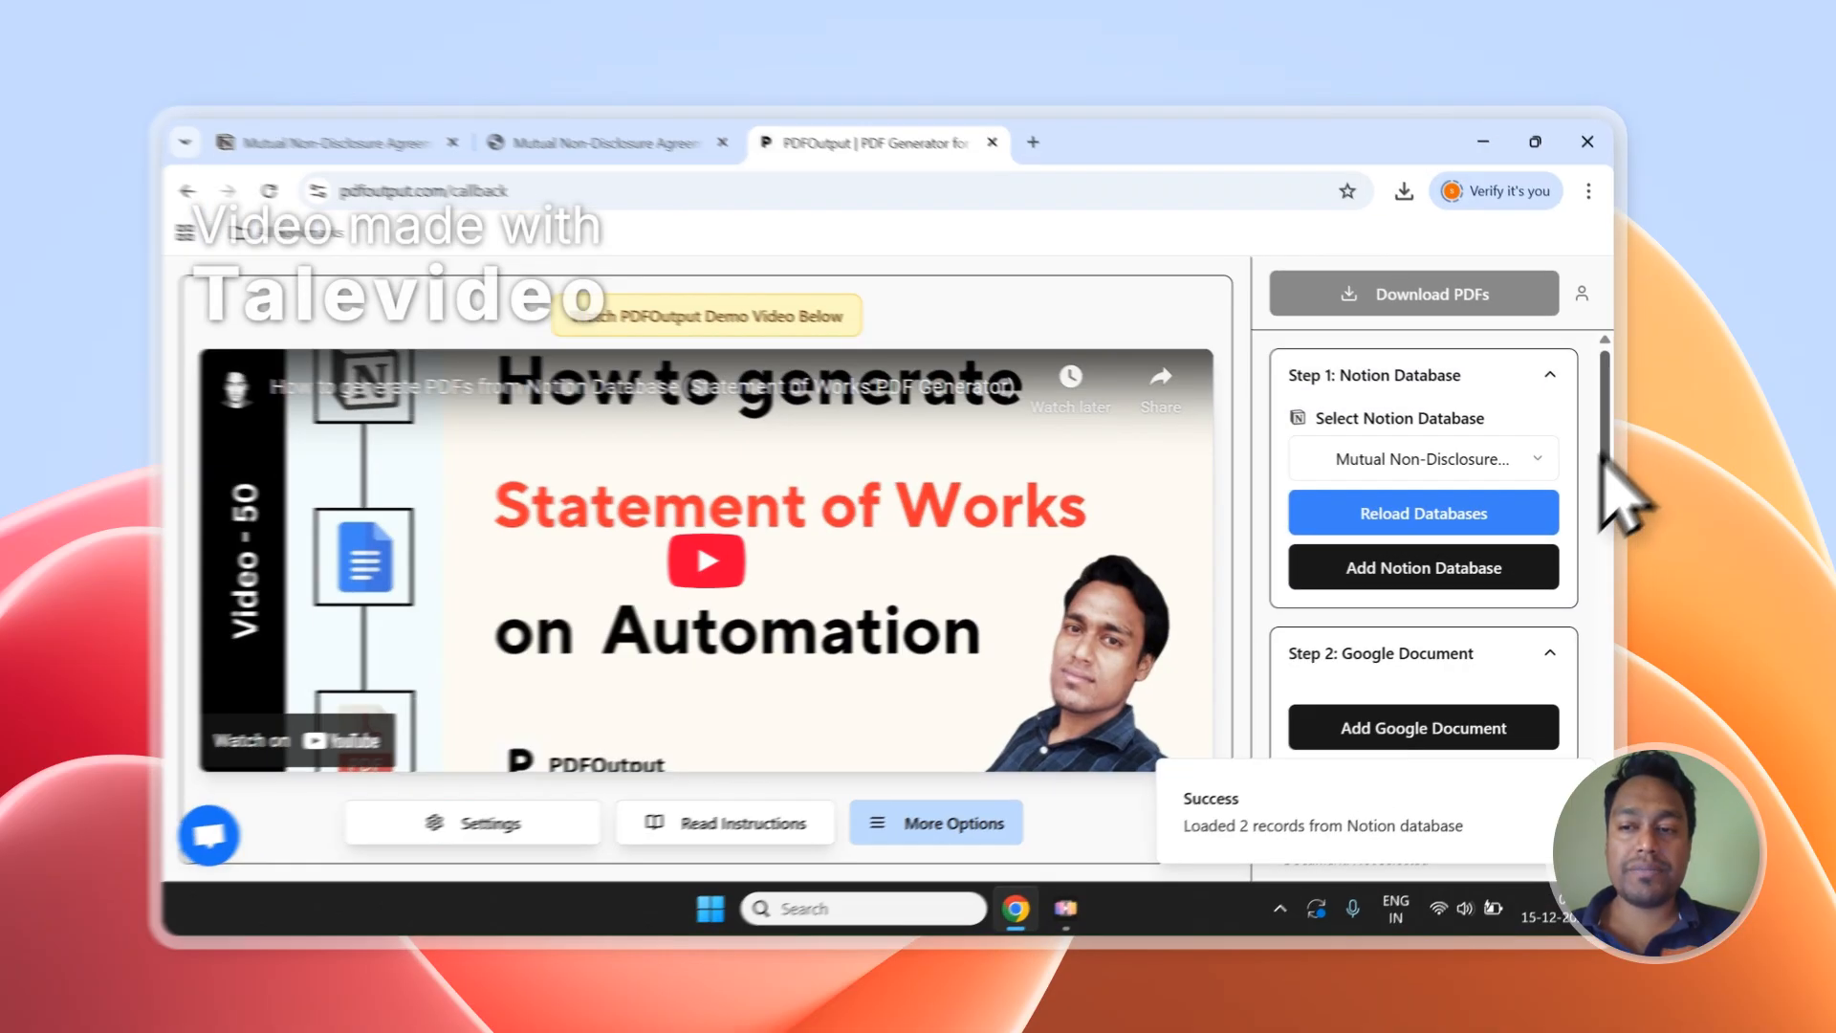
scroll(1615, 478, down, 5)
click(1450, 467)
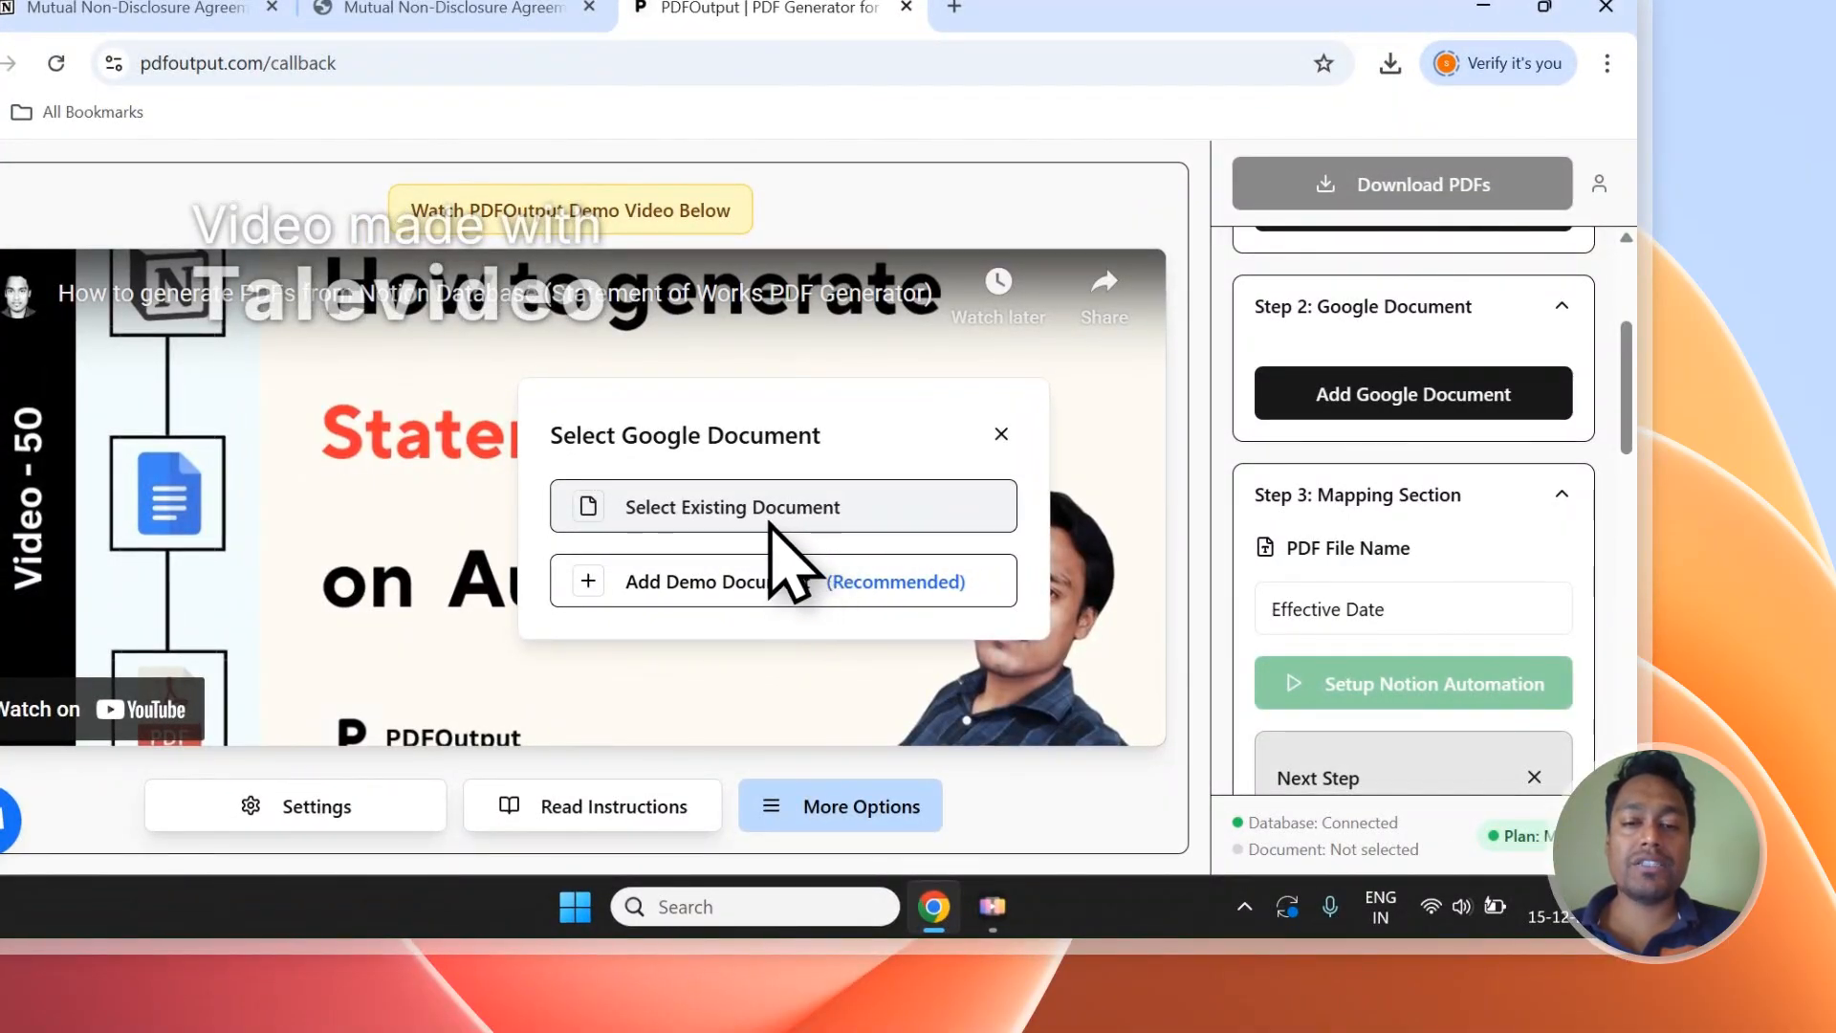
click(771, 521)
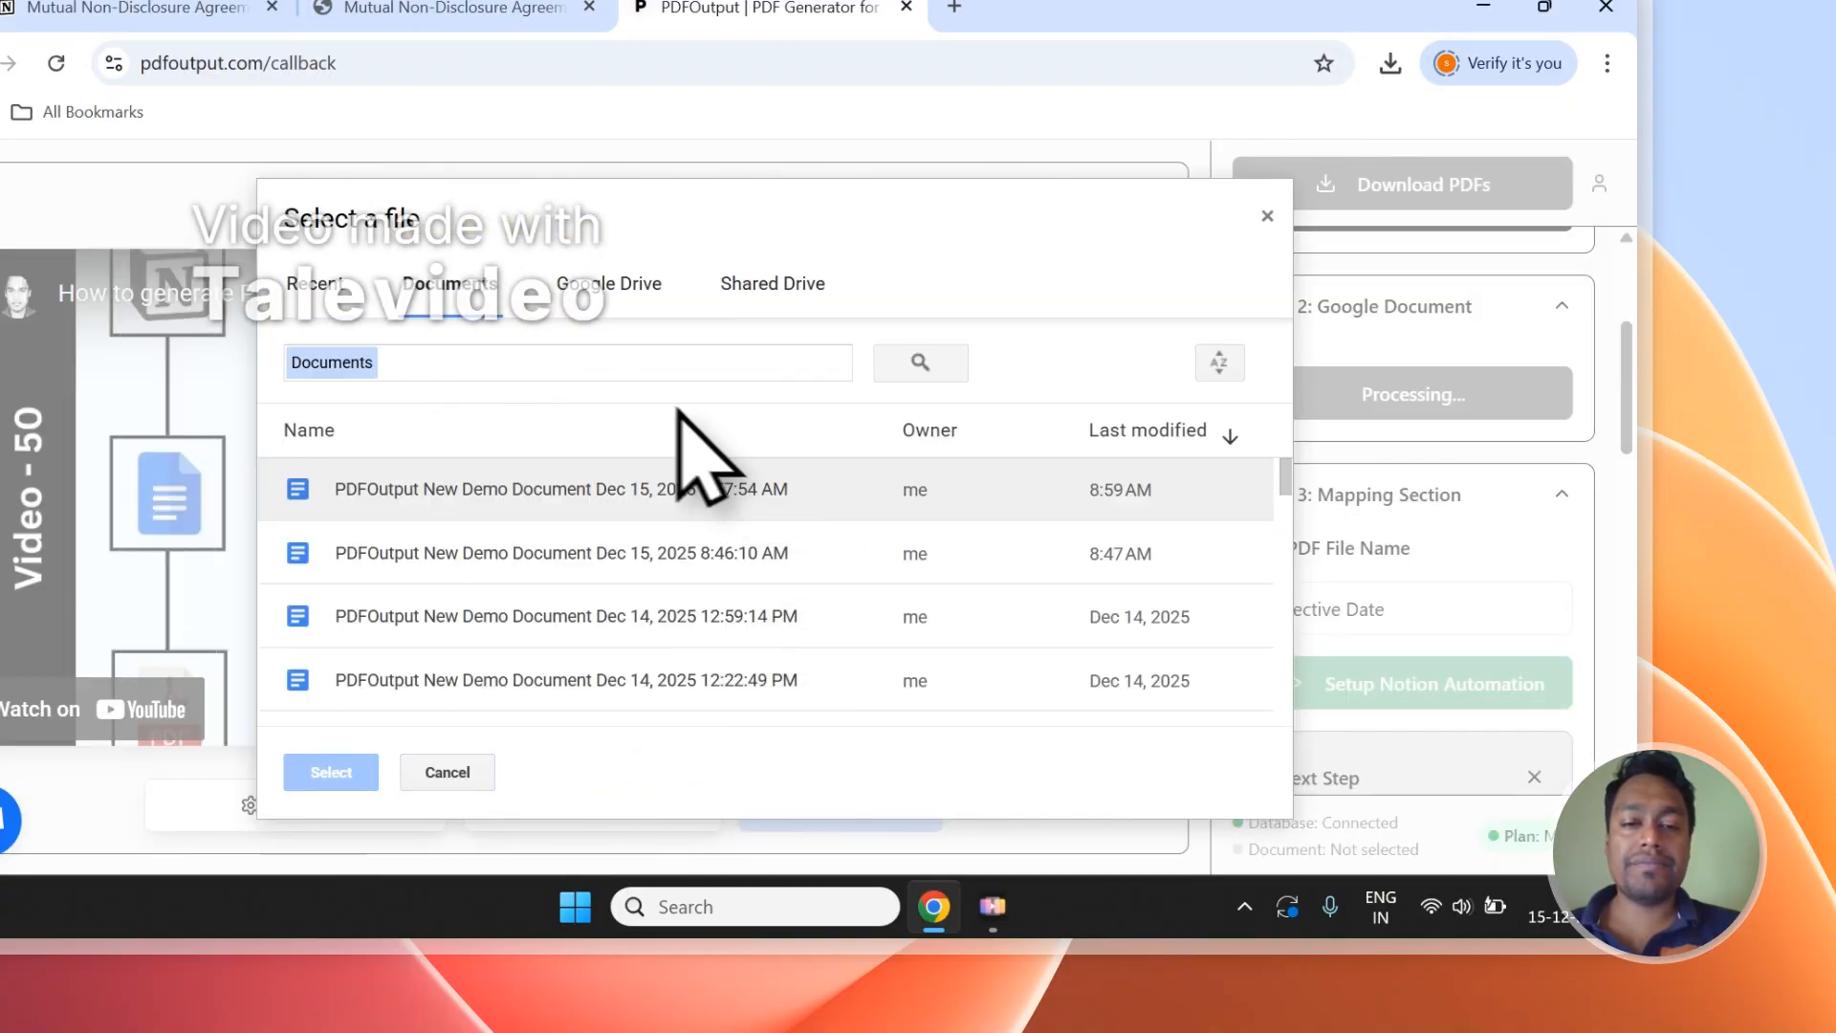
click(1267, 216)
Step: Add the recommended demo document as the Google Docs template in Step 2
click(1308, 391)
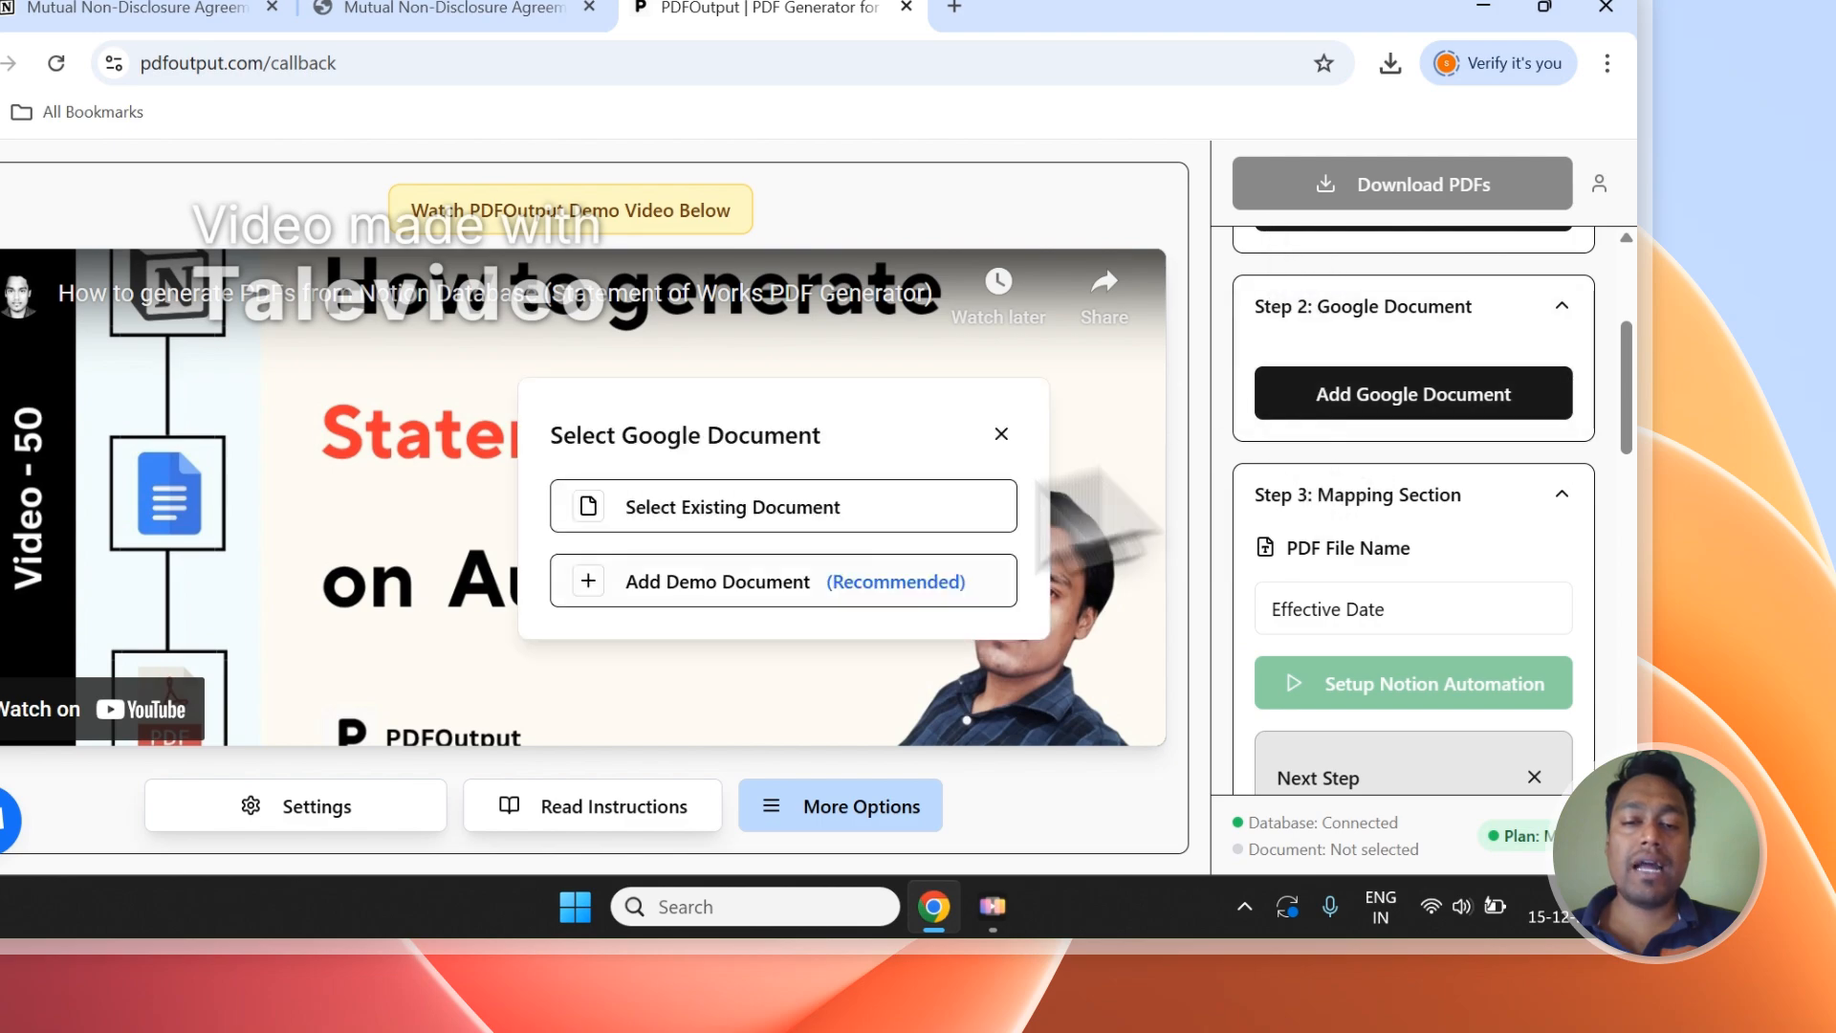
click(603, 599)
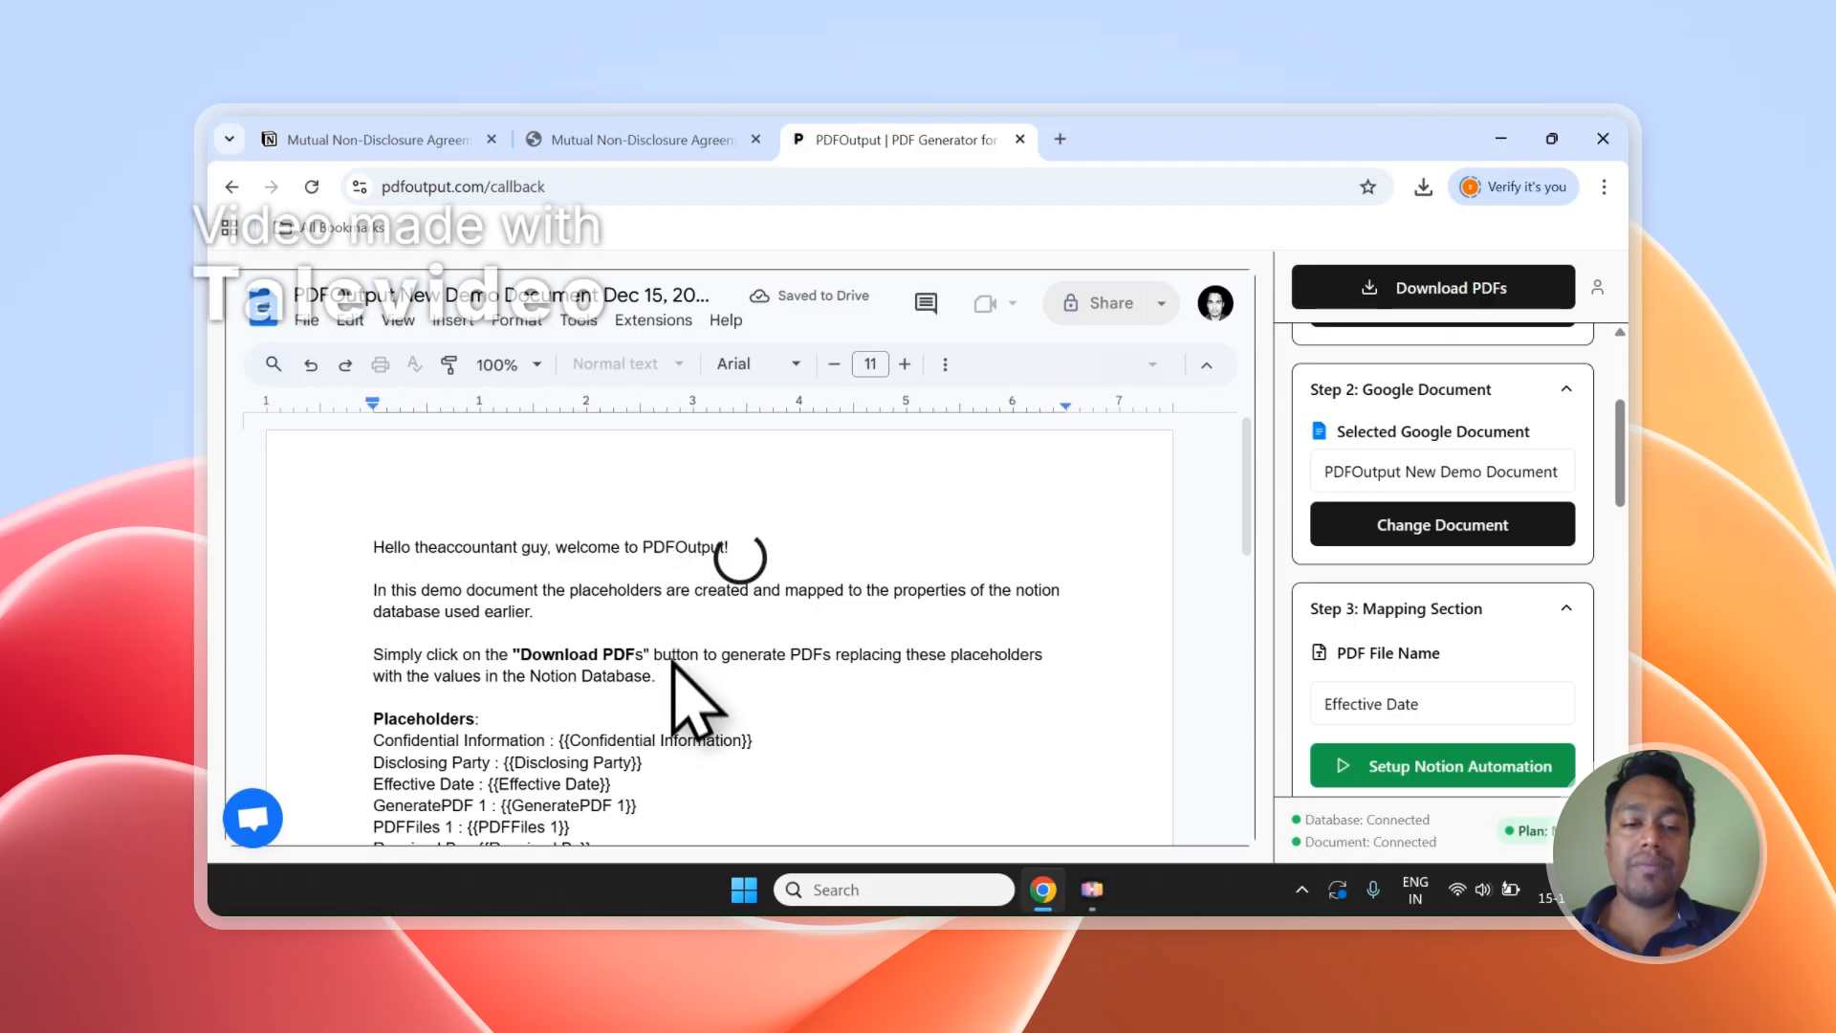
Step: Delete the introductory paragraphs above the Placeholders heading and the GeneratePDF 1 and PDFFiles 1 placeholder lines from the demo document
drag(717, 677, 435, 548)
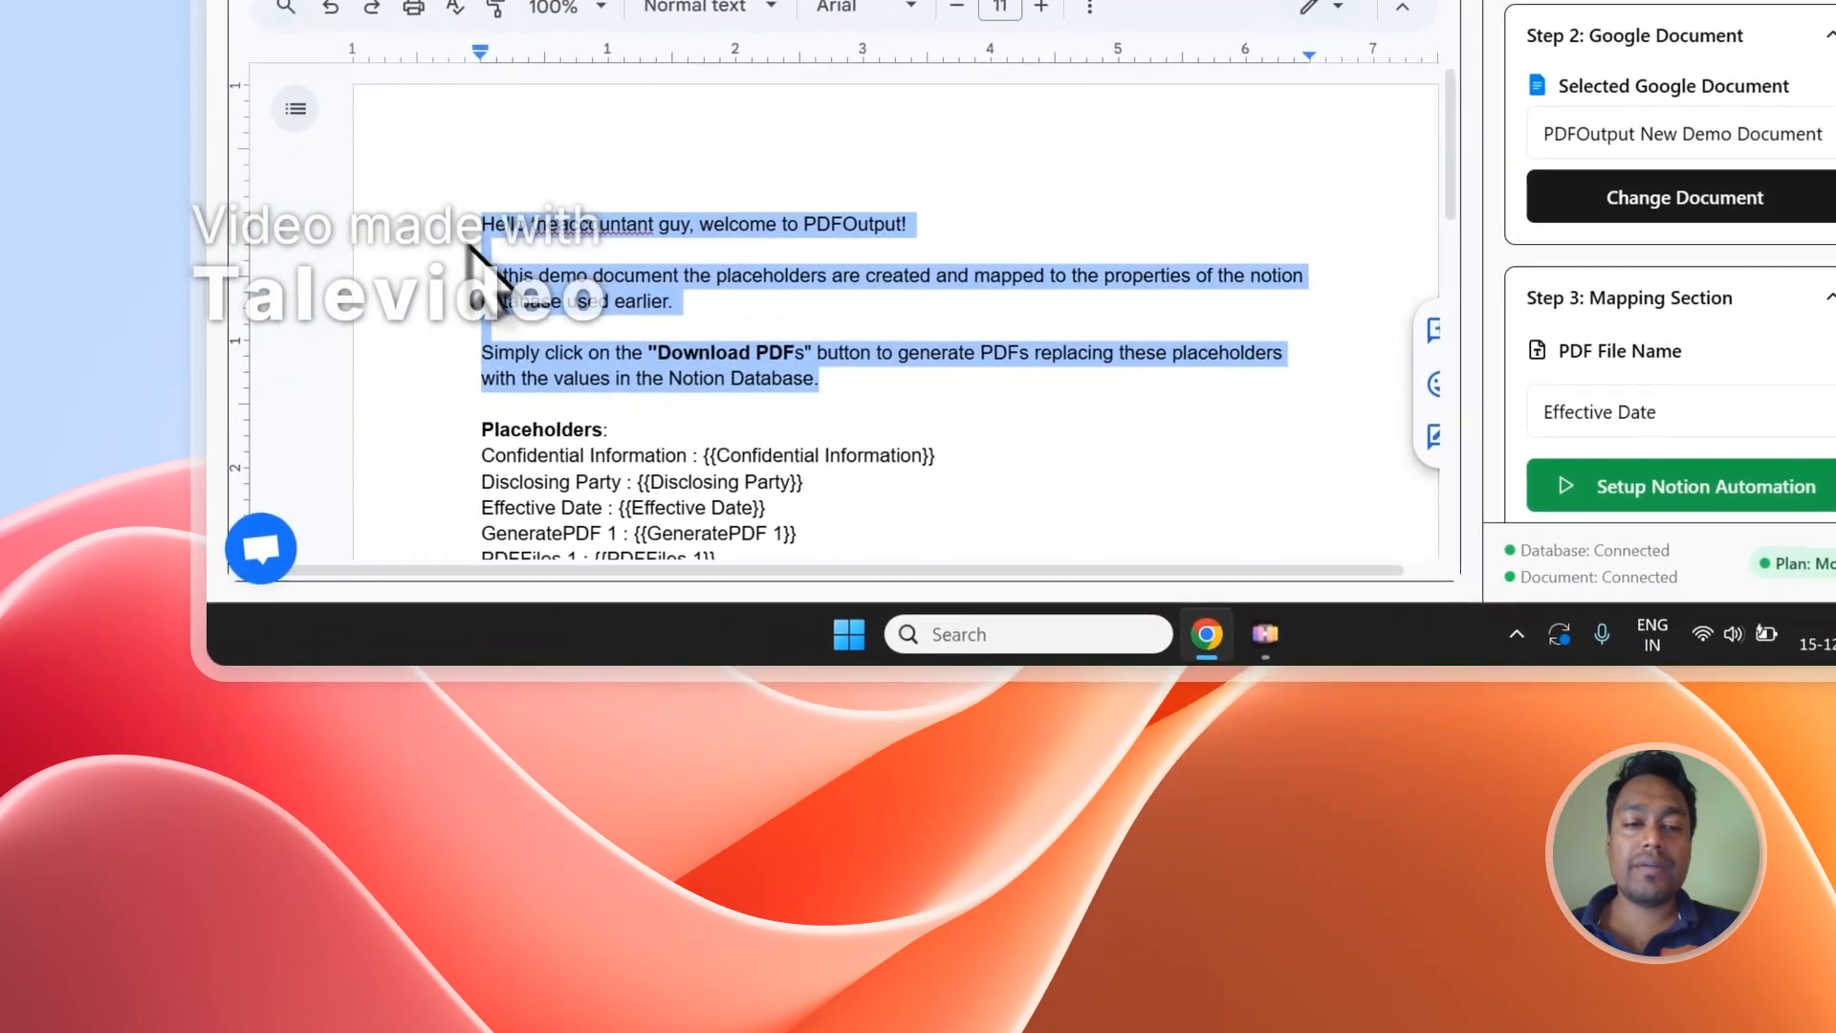
key(BackSpace)
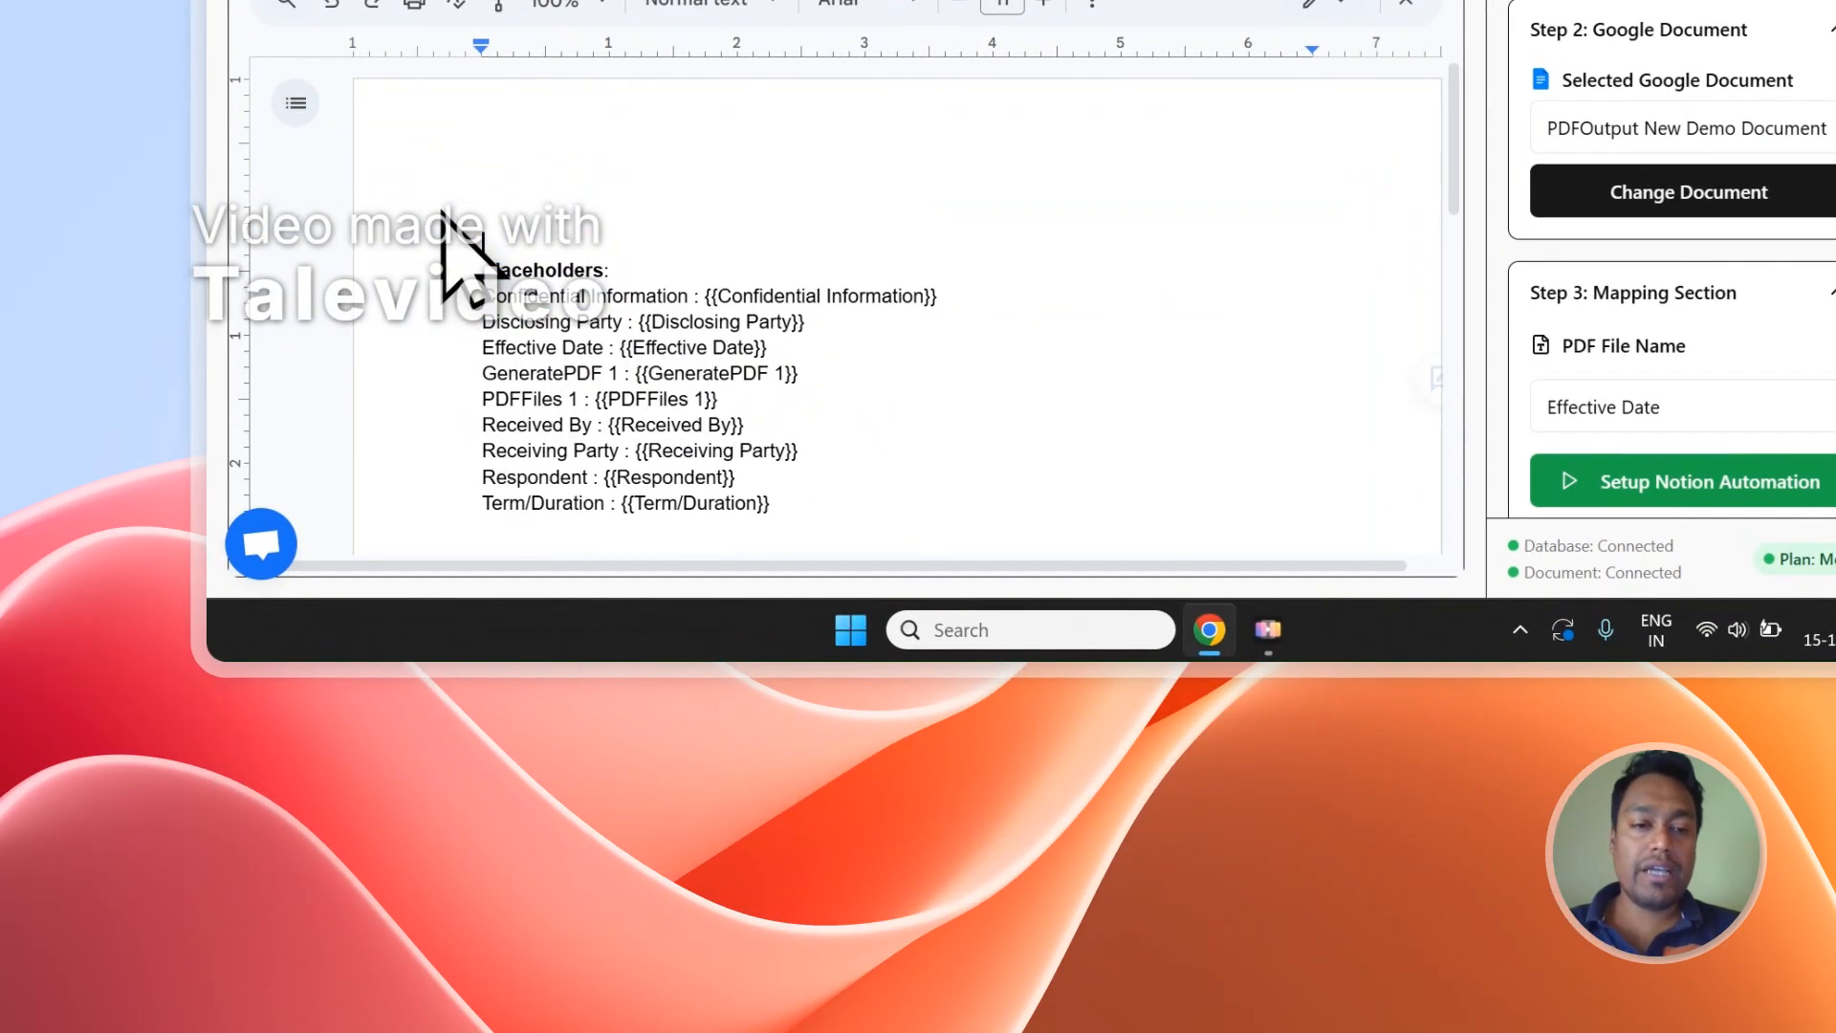
key(BackSpace)
key(BackSpace)
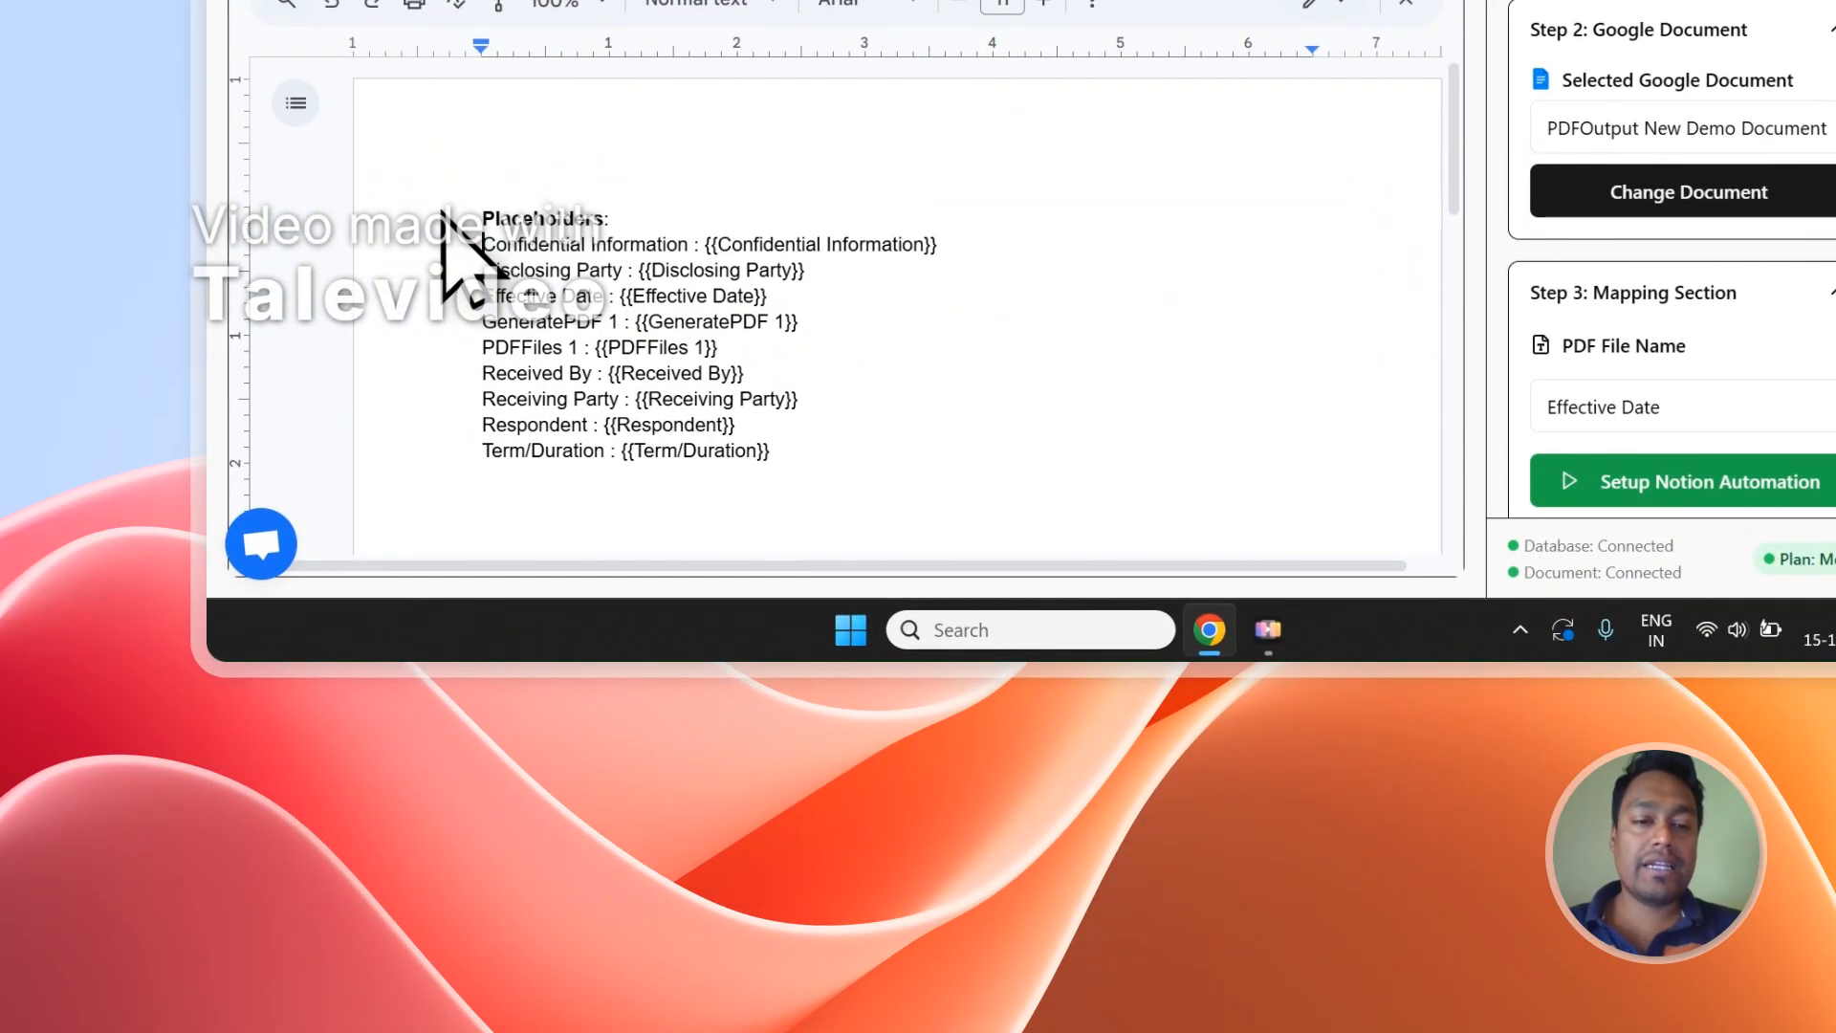
key(shift+End)
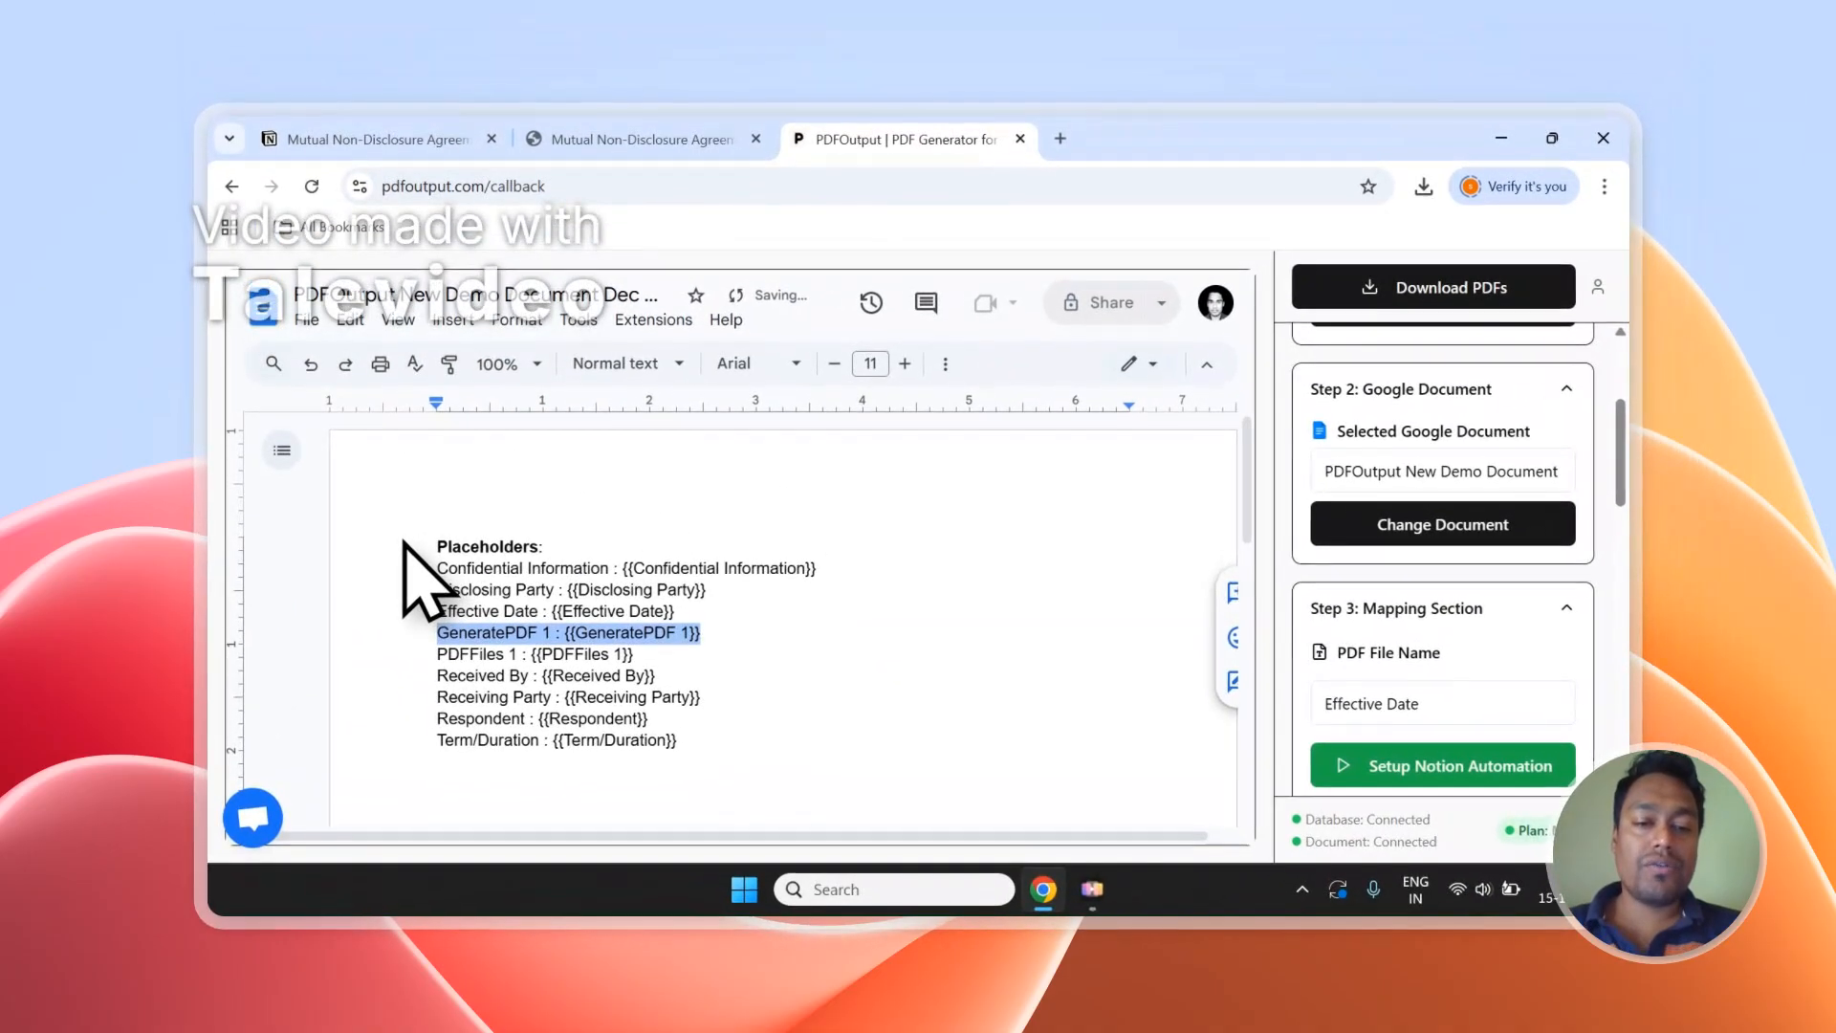
key(BackSpace)
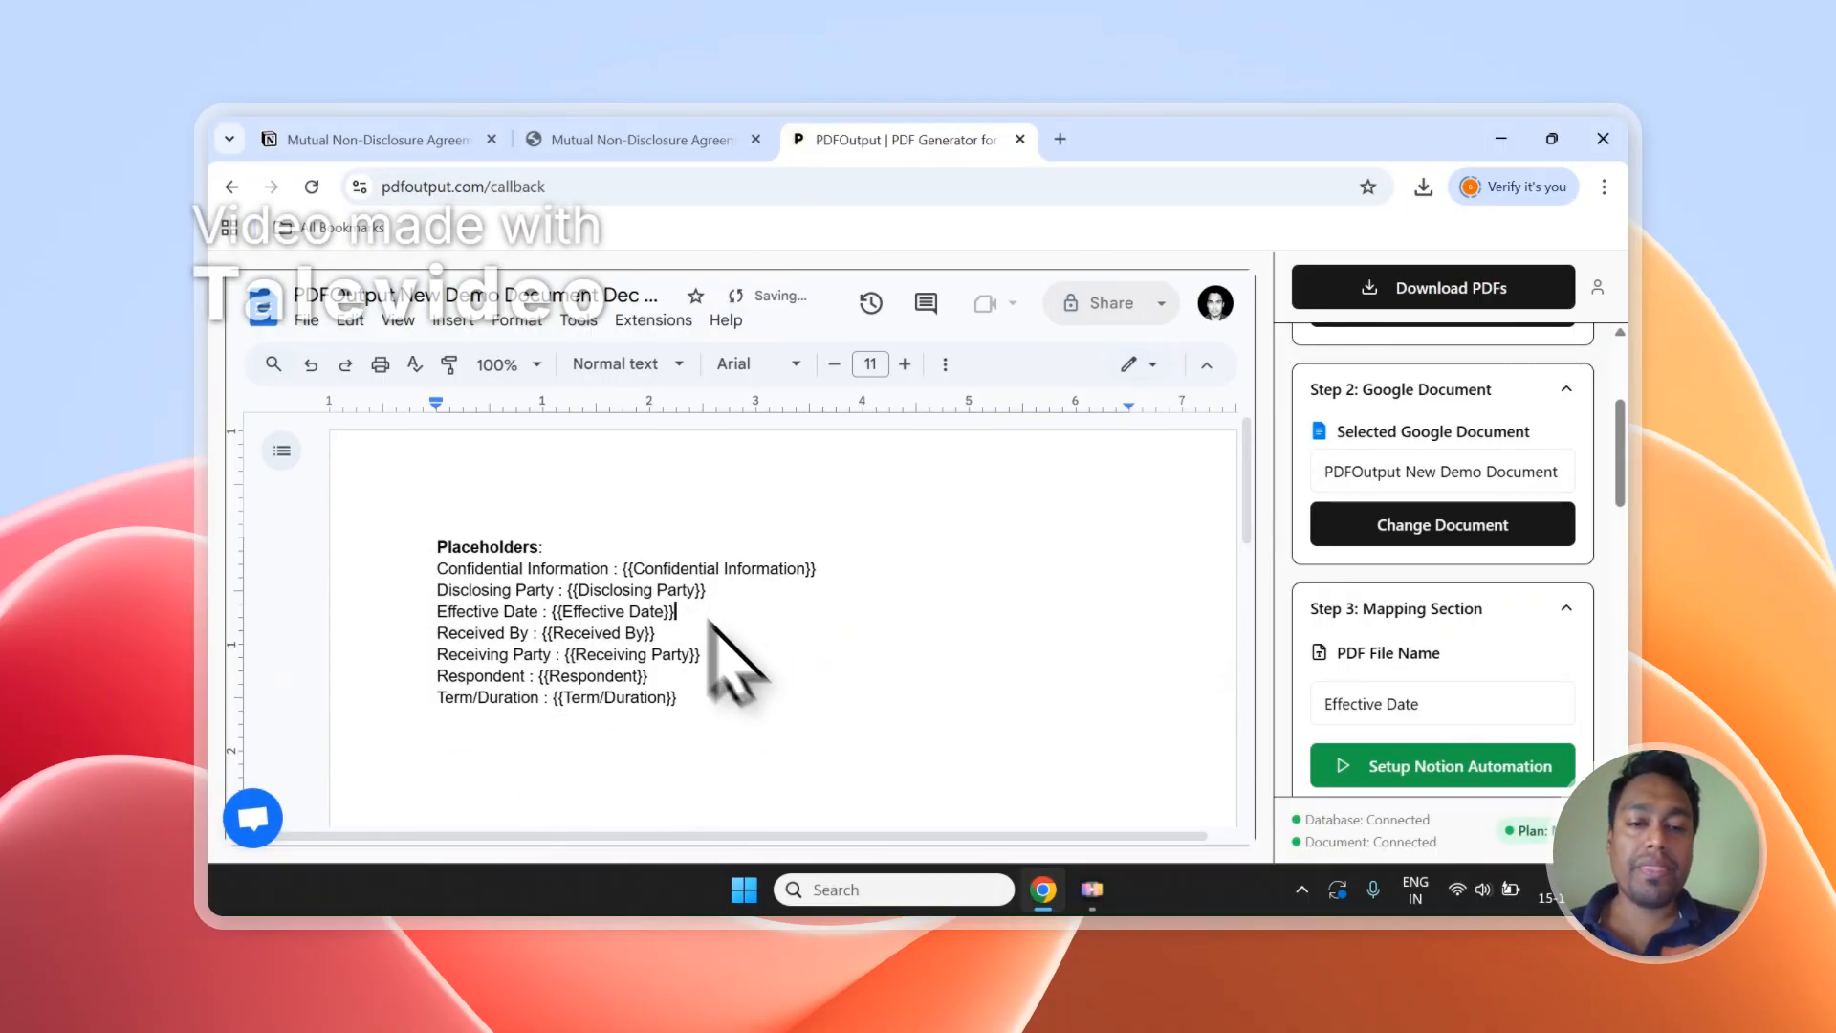
Step: Compare the Confidential Information, Disclosing Party and Effective Date placeholders in the template with the matching columns of the Notion responses table
drag(624, 568, 830, 565)
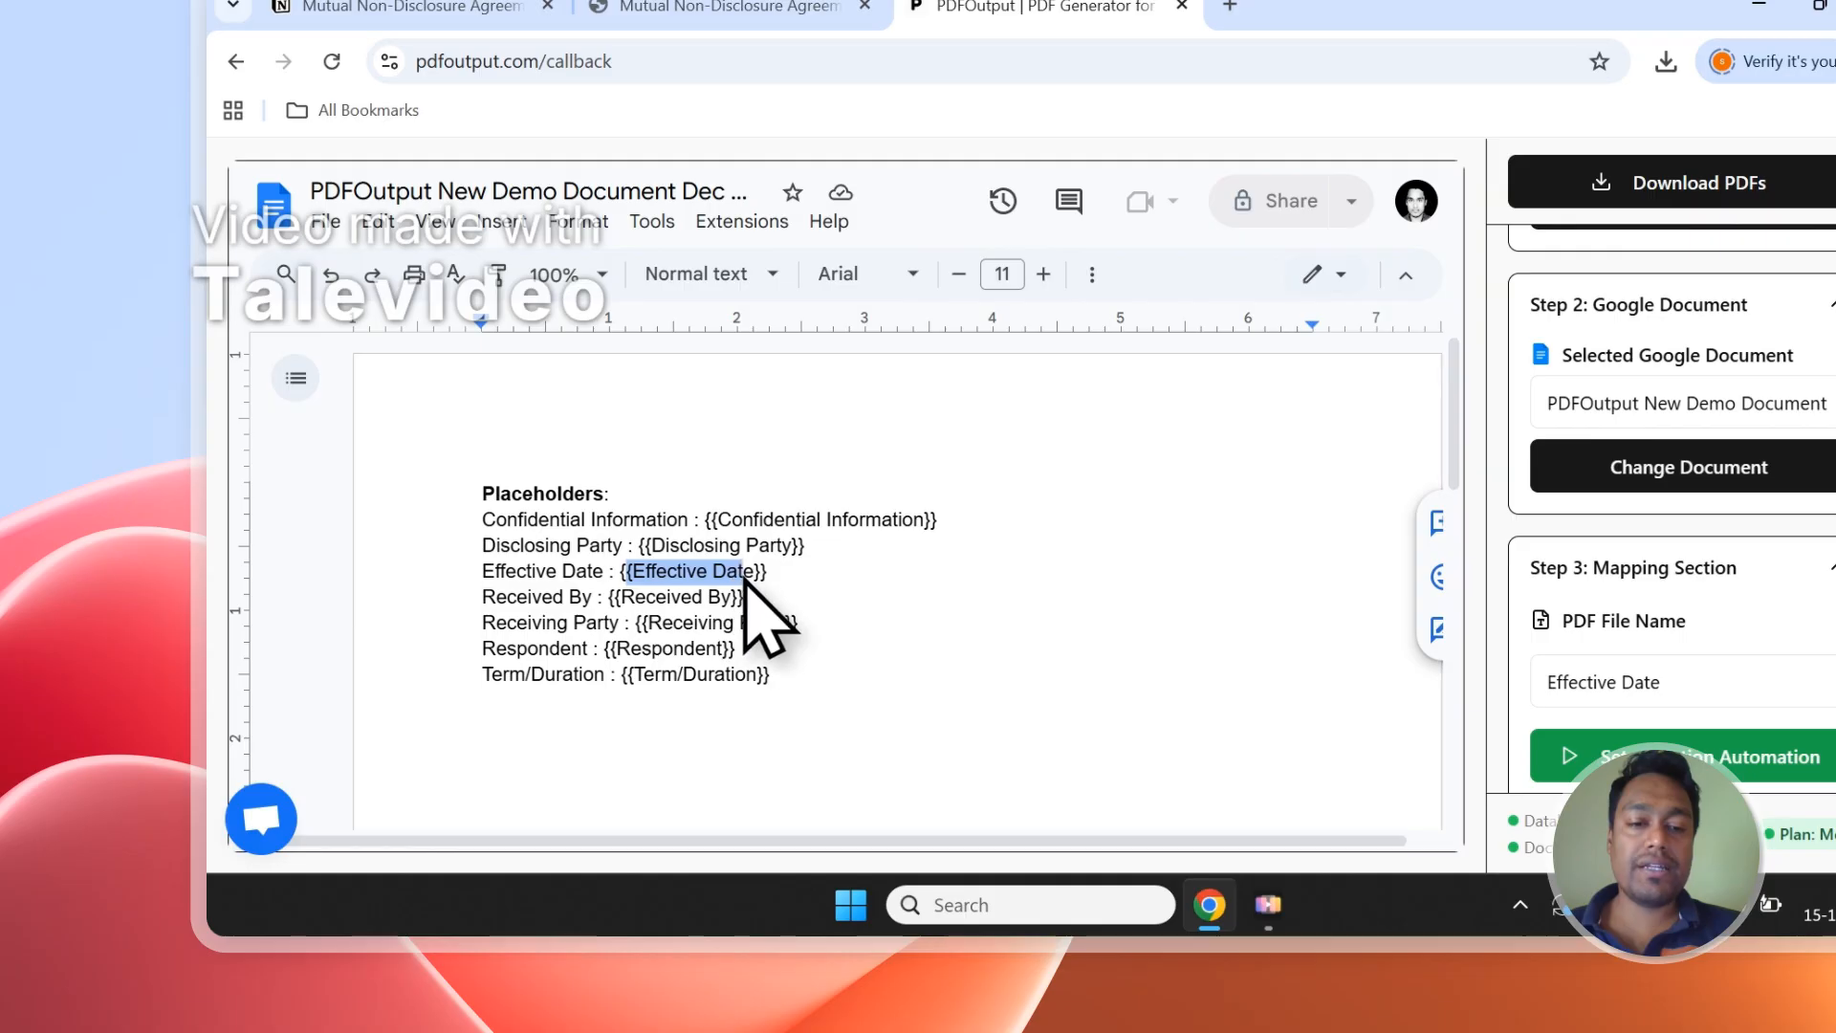
click(694, 6)
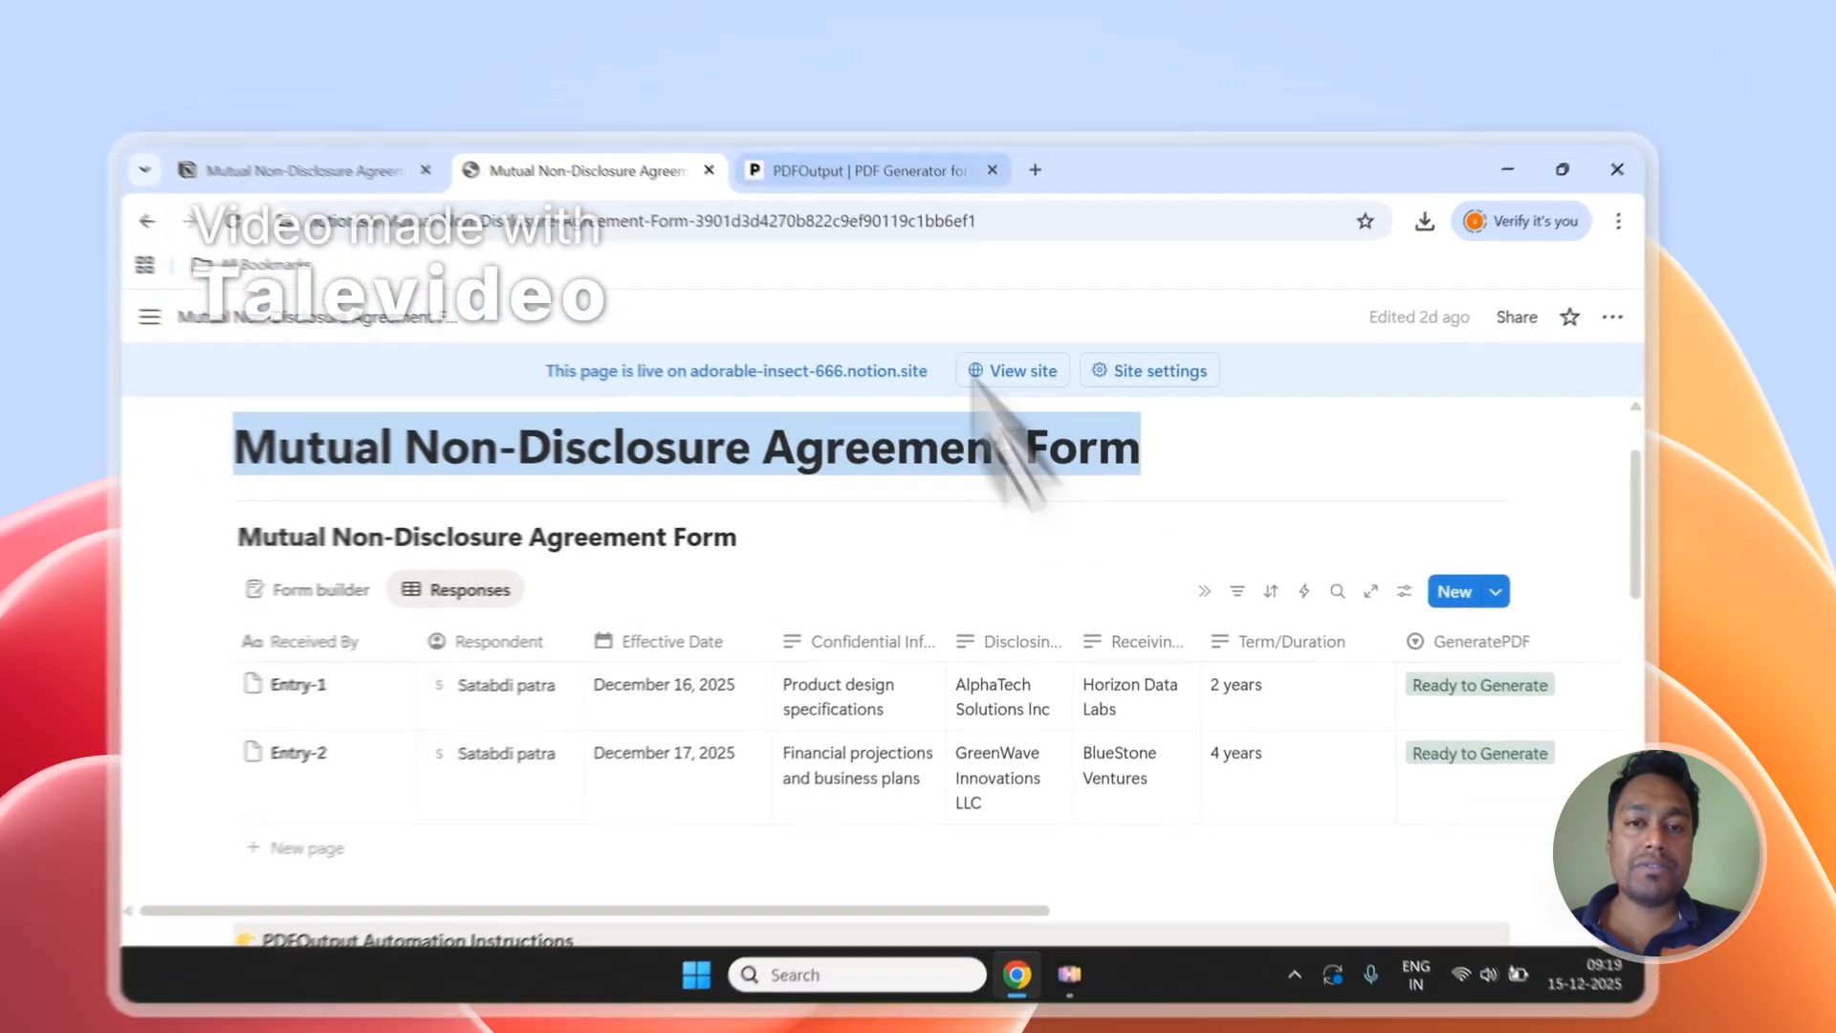
click(894, 139)
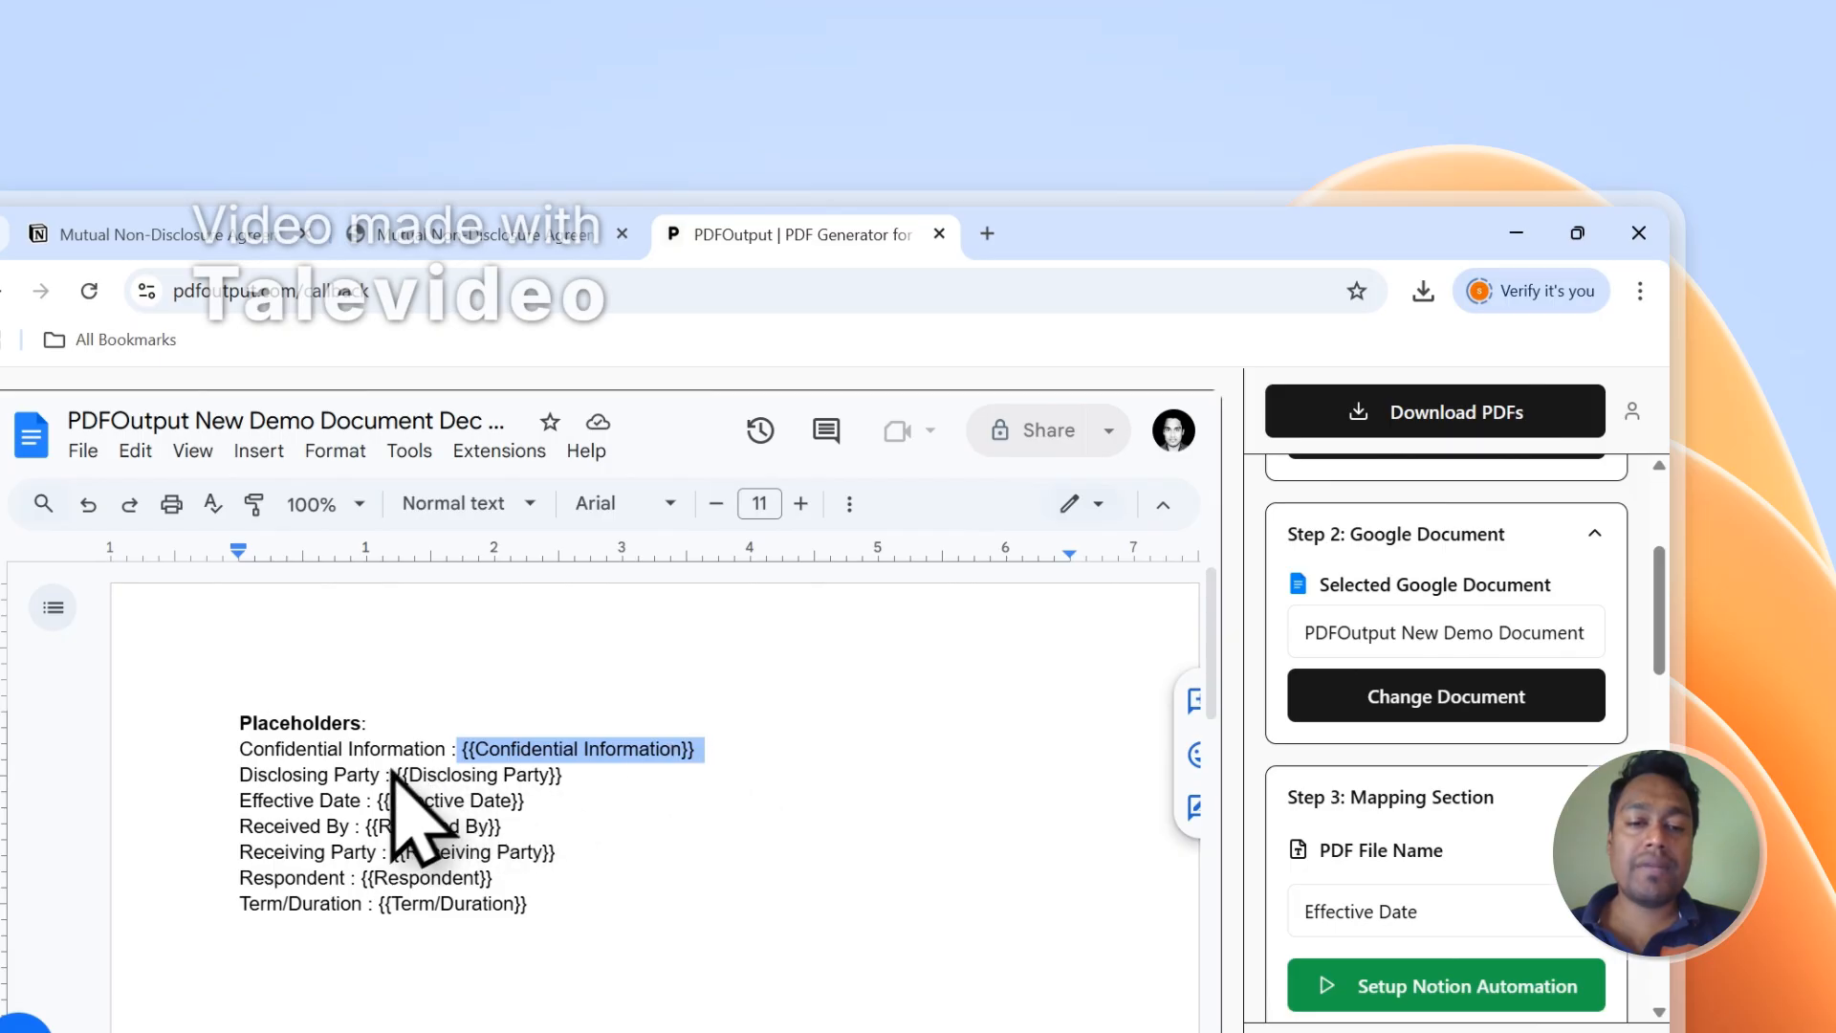
drag(392, 776, 437, 775)
click(532, 218)
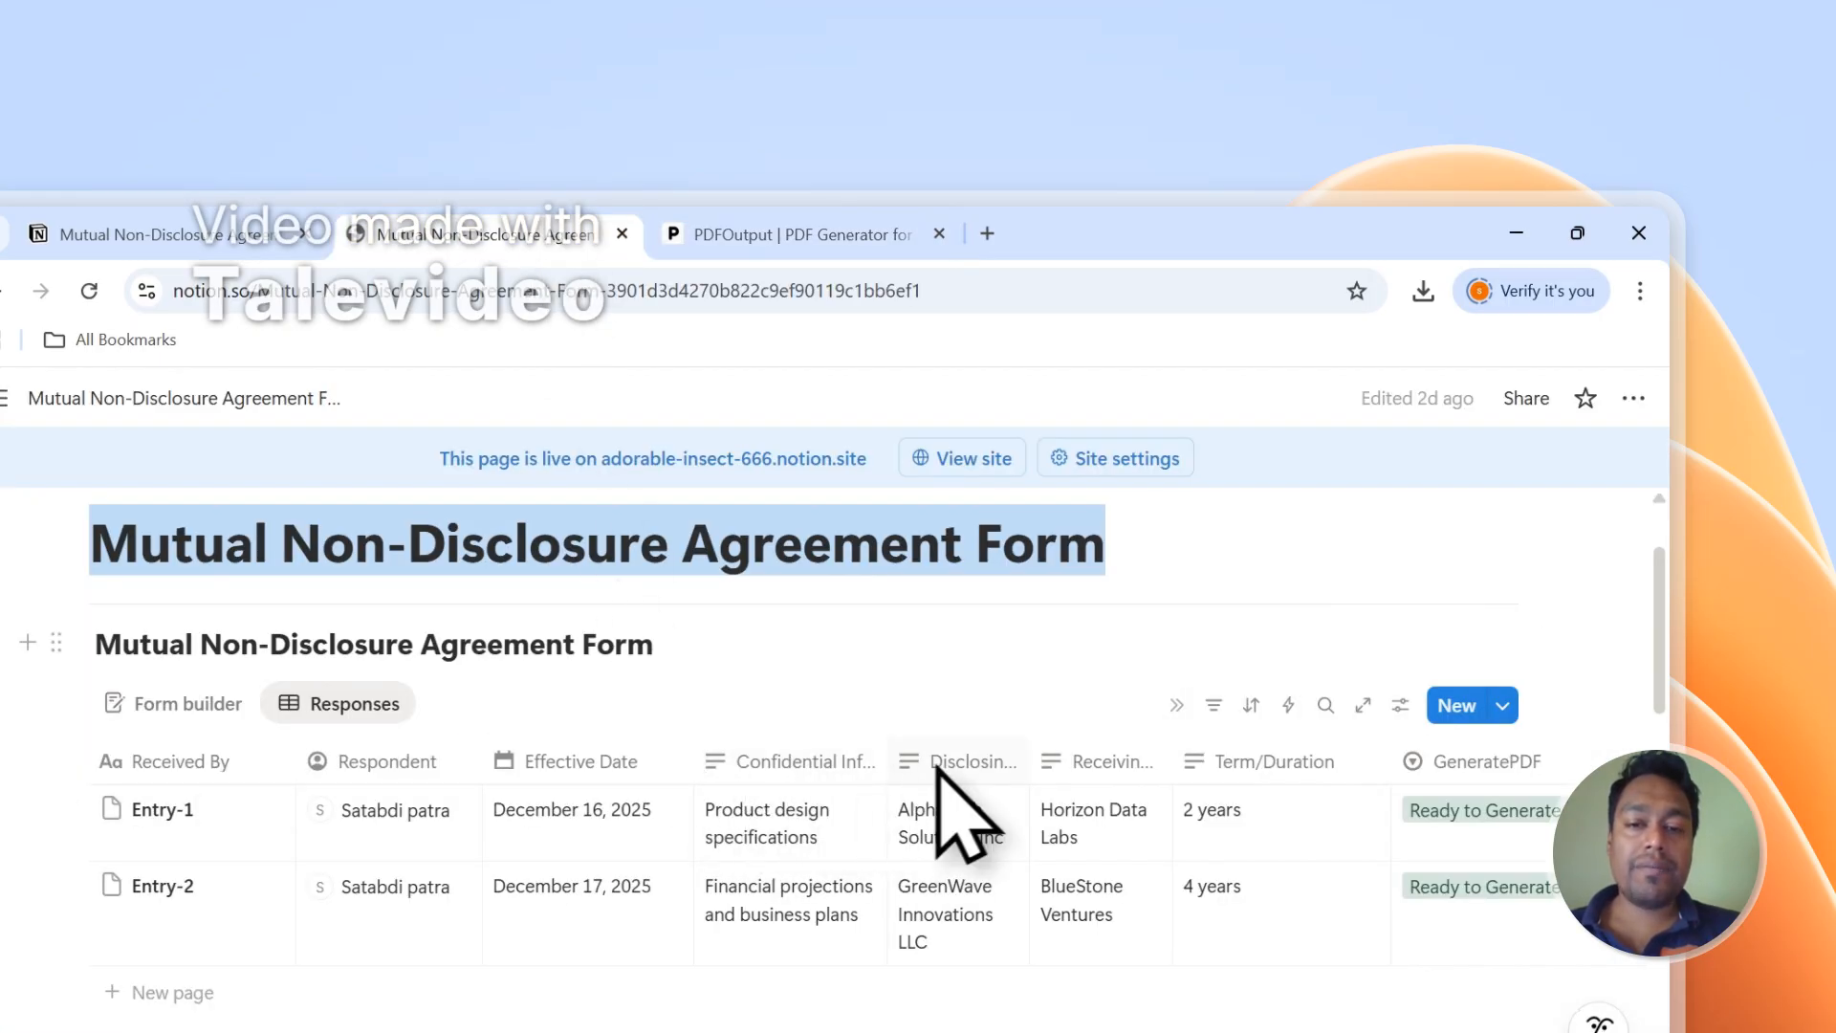
click(705, 236)
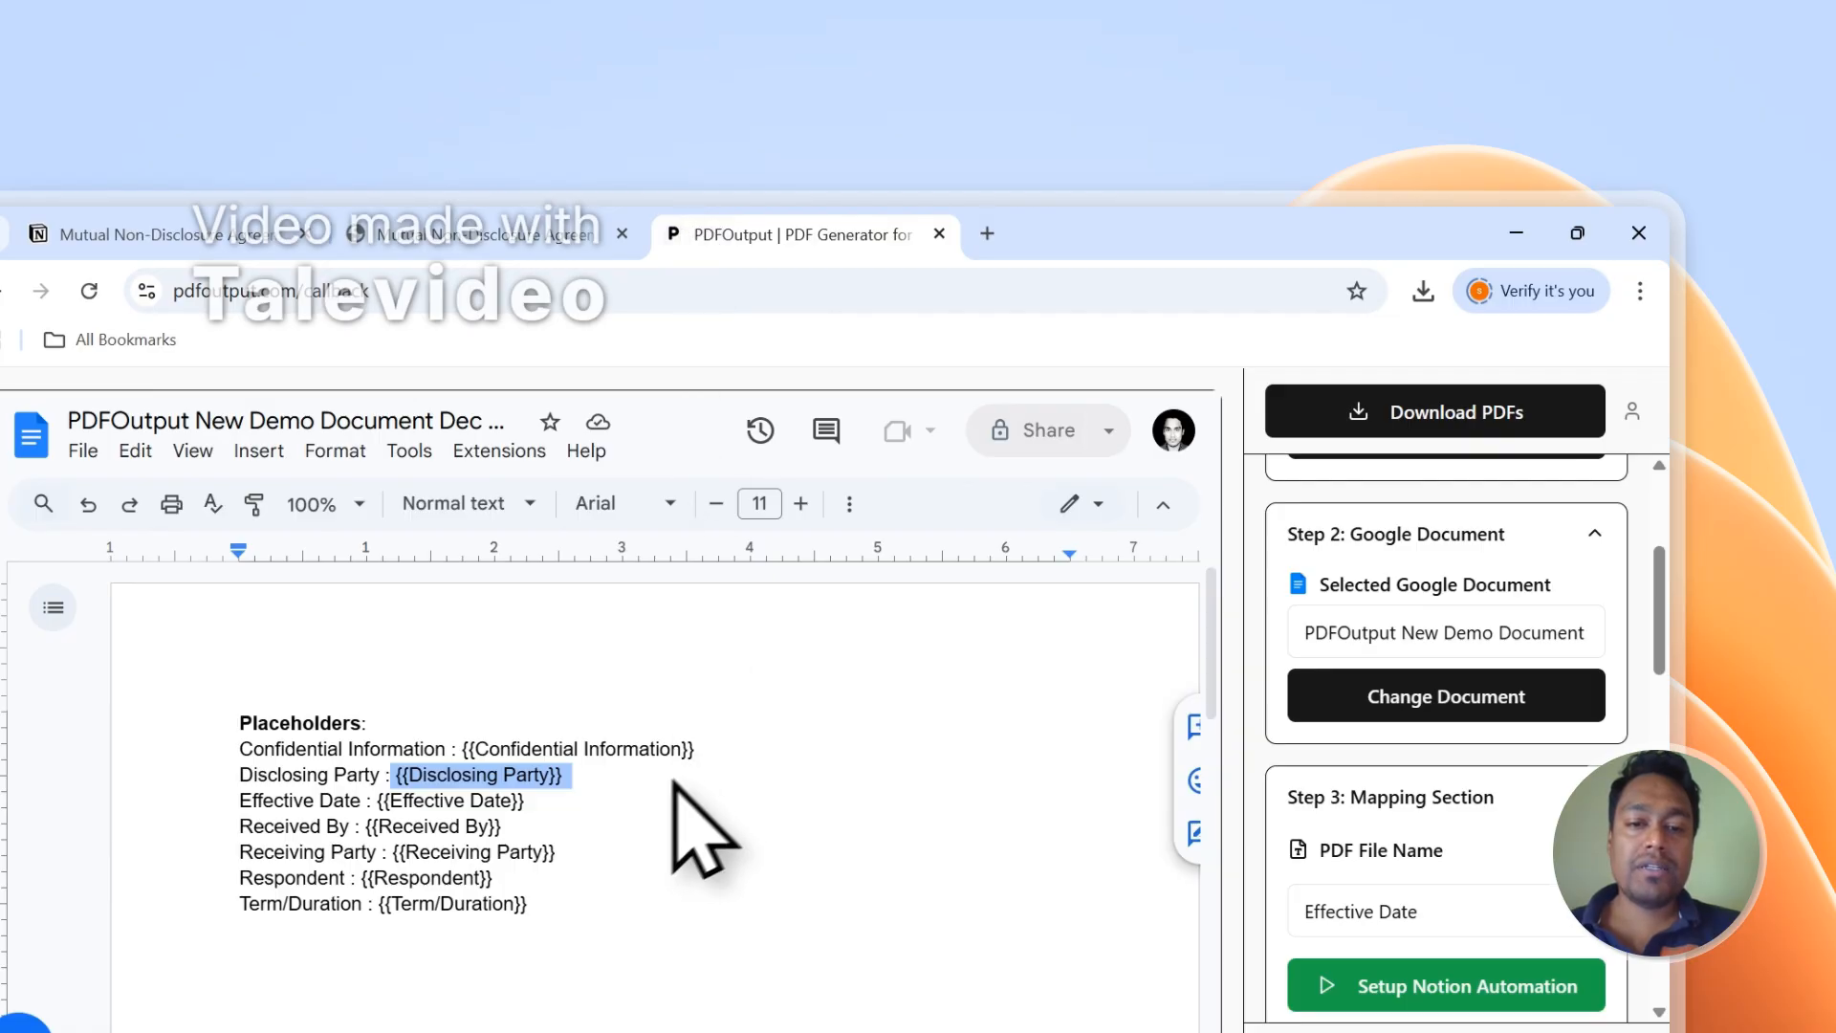
drag(685, 752, 461, 752)
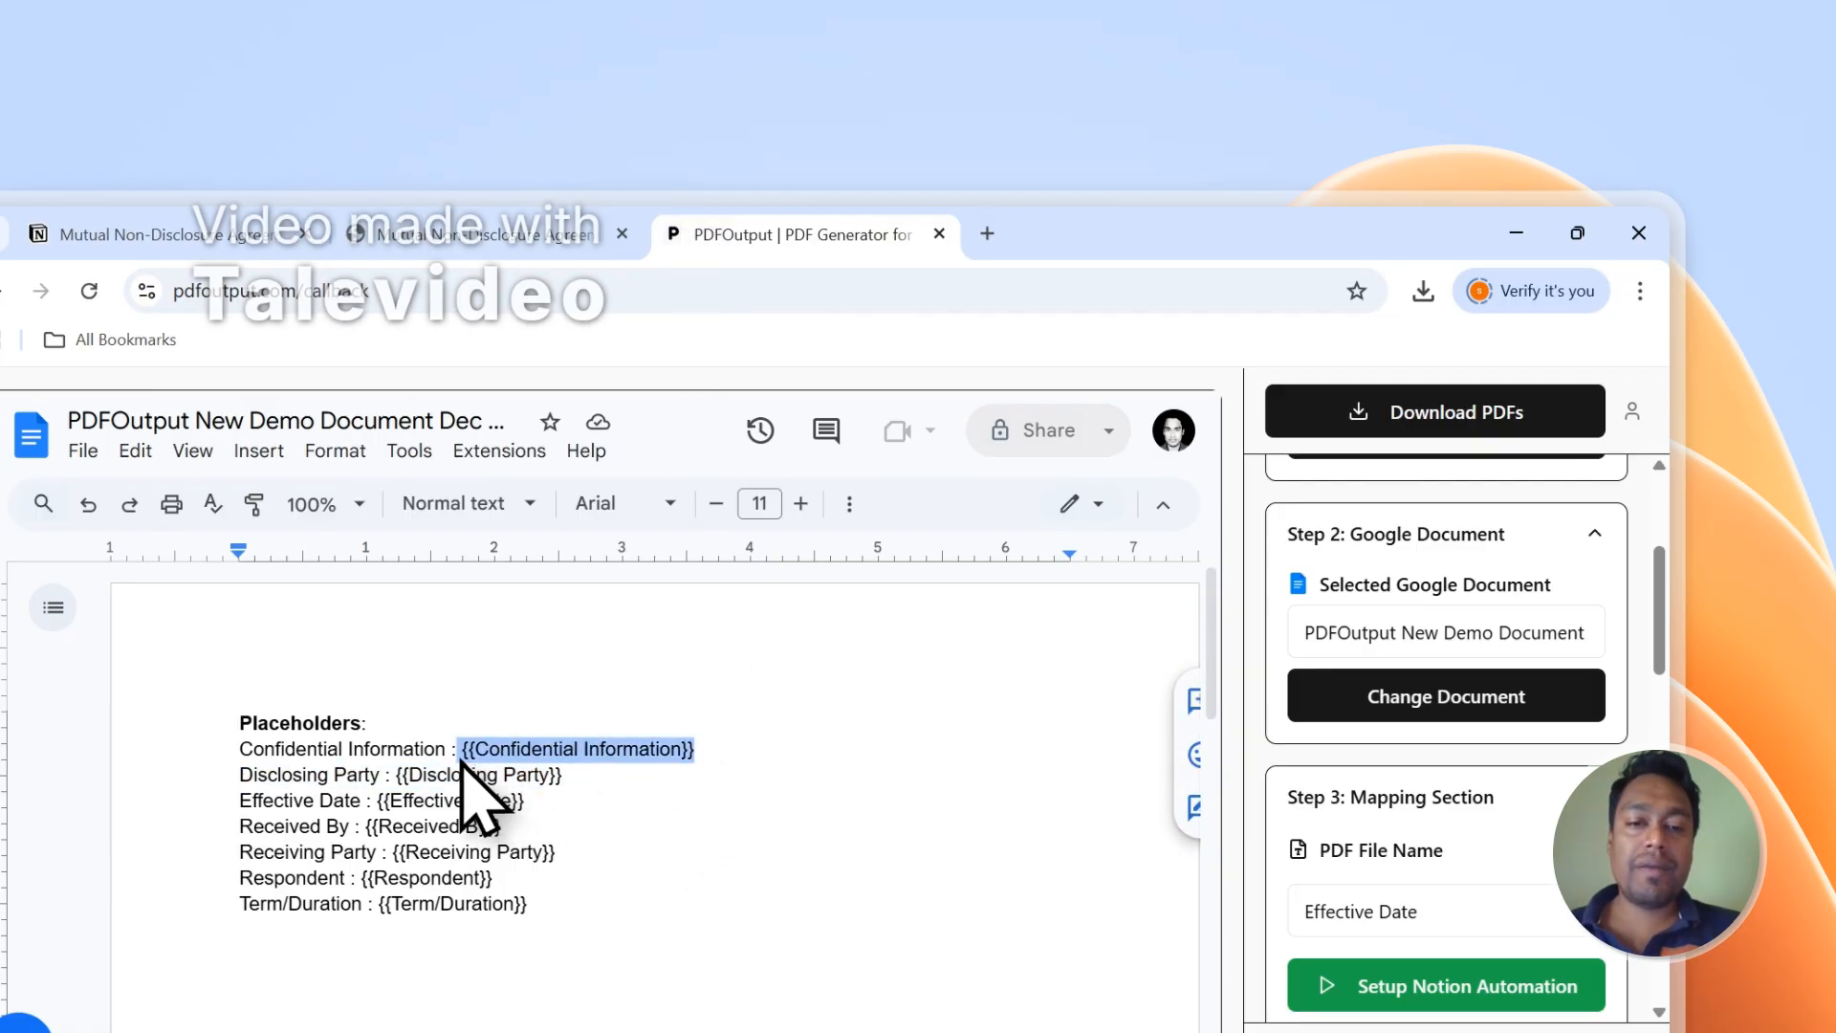
click(489, 241)
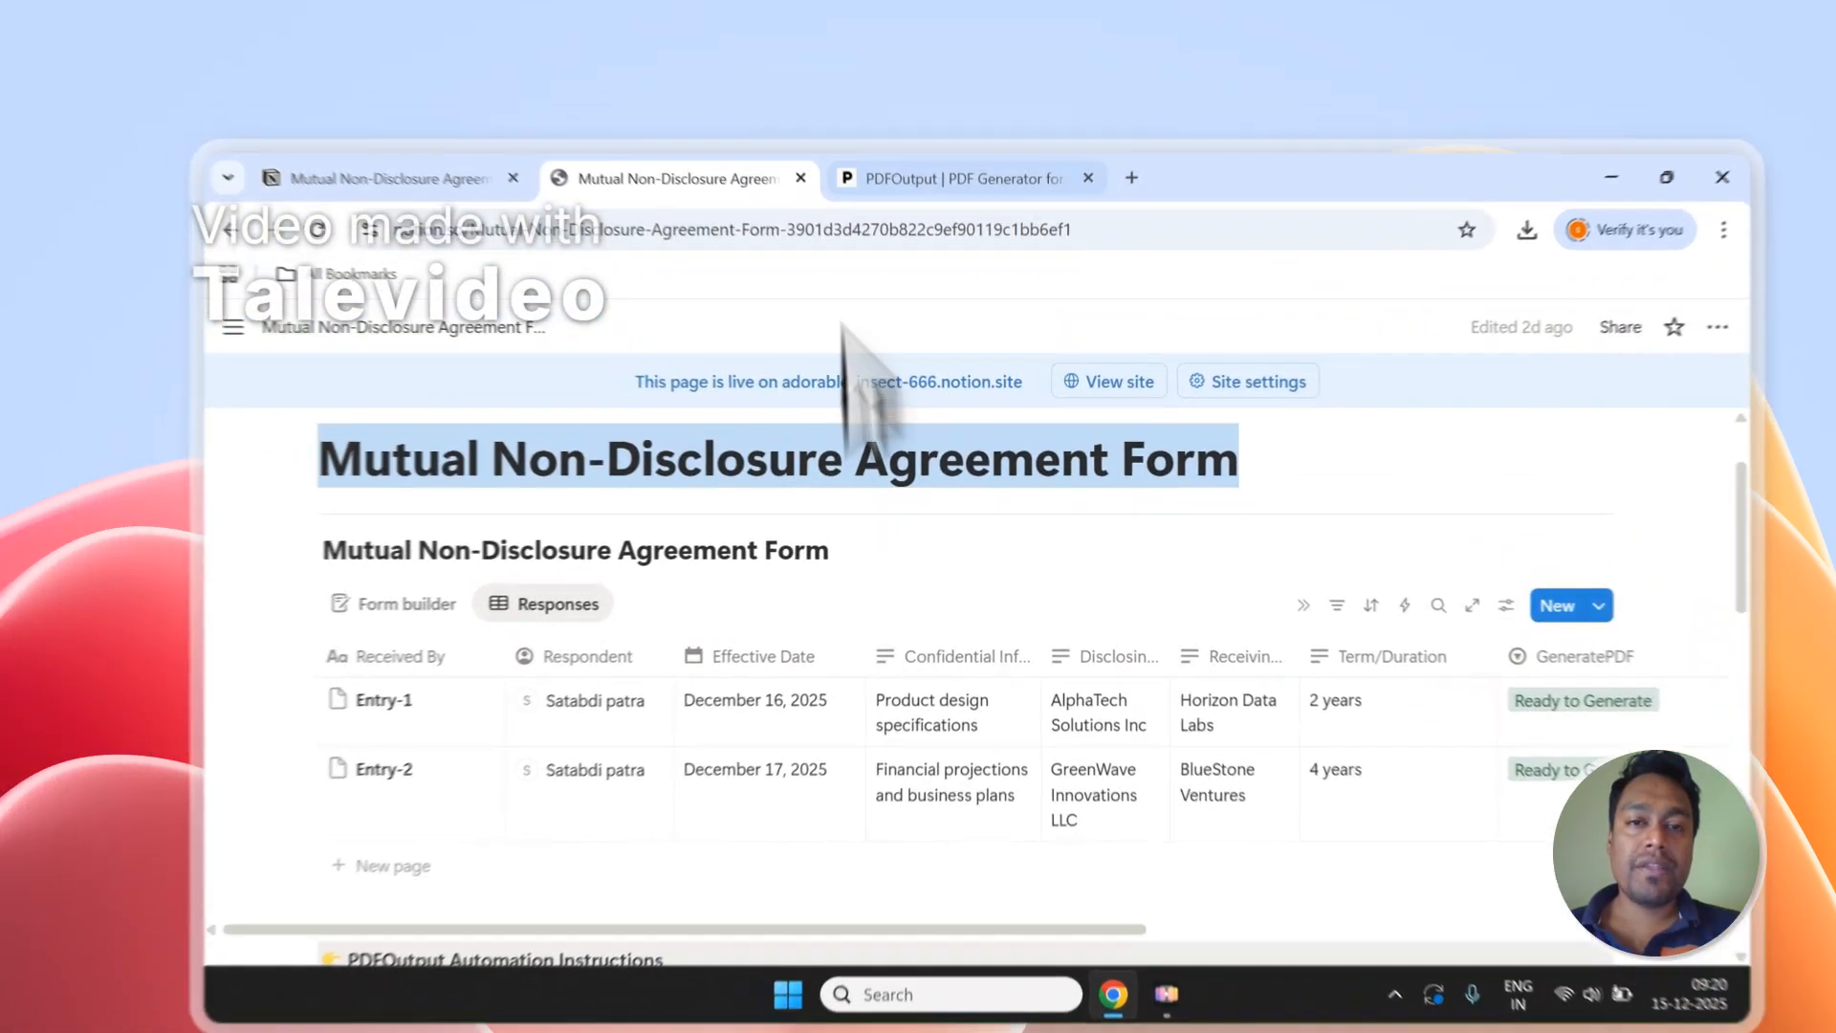
click(842, 139)
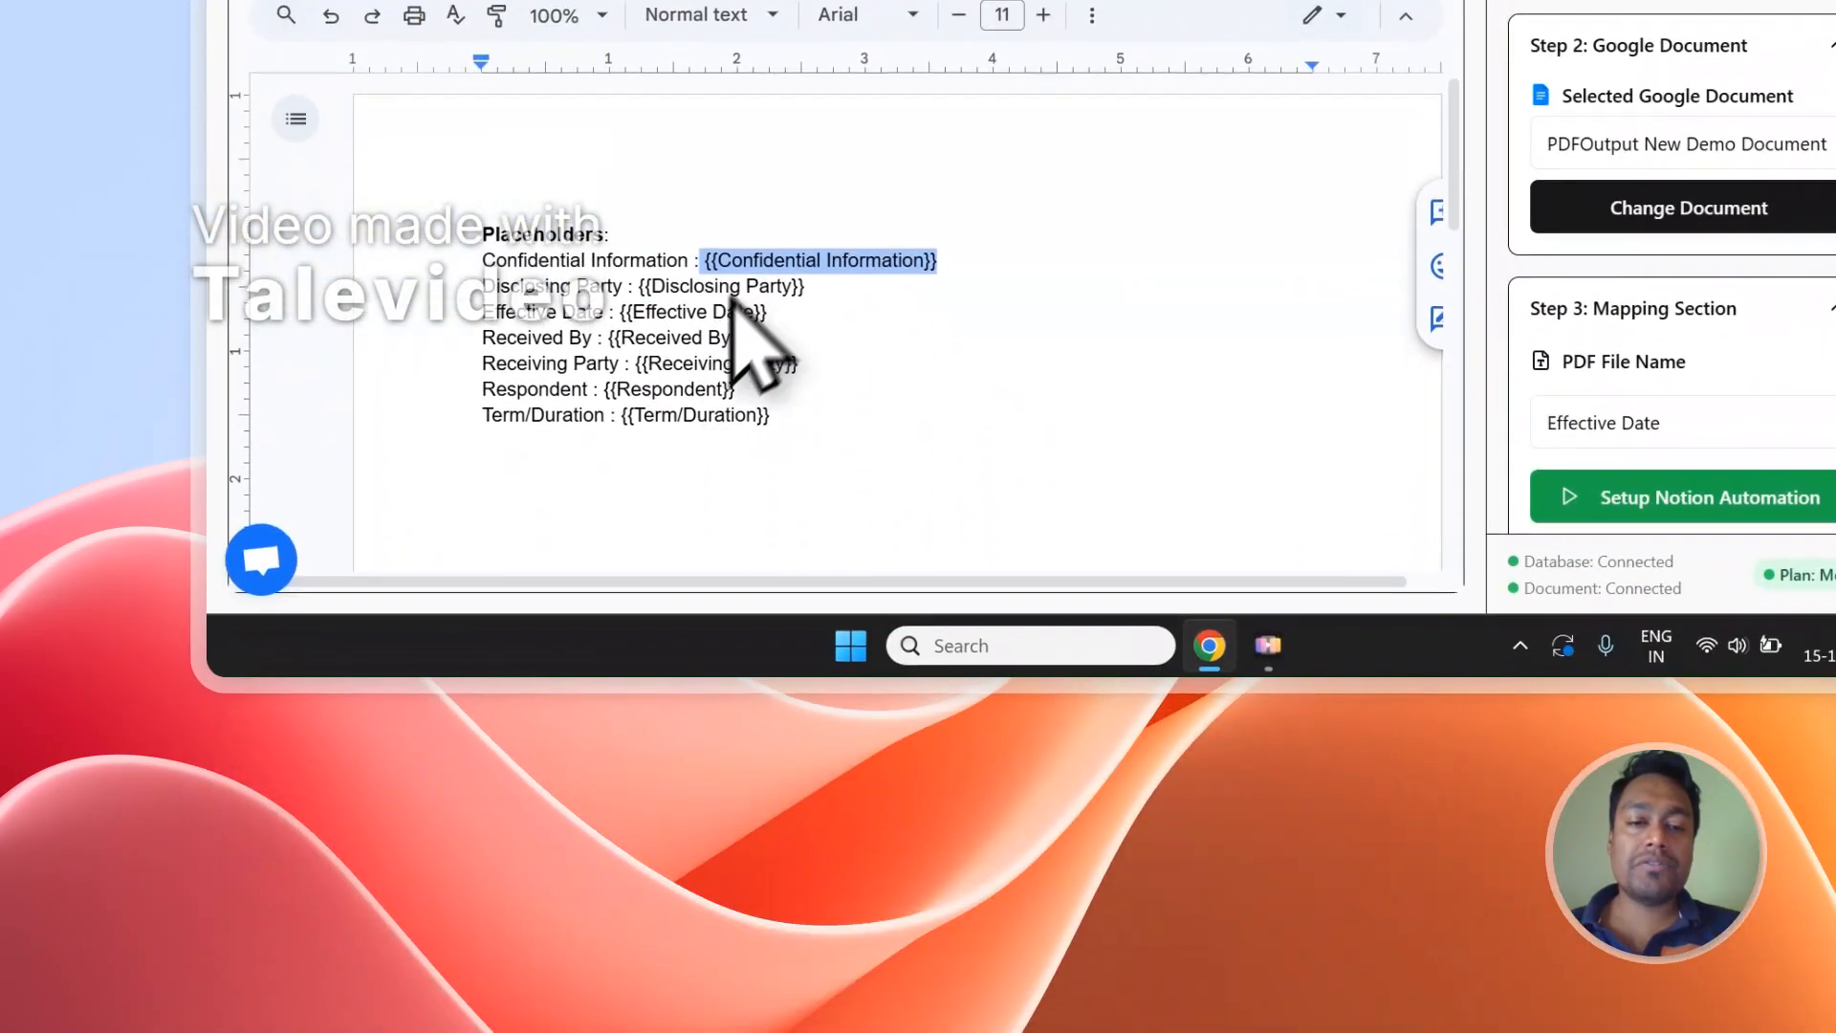
Step: Copy the Disclosing Party placeholder and add the line "Party - {{Disclosing Party}}" below the placeholder list in the template
scroll(1463, 696, down, 10)
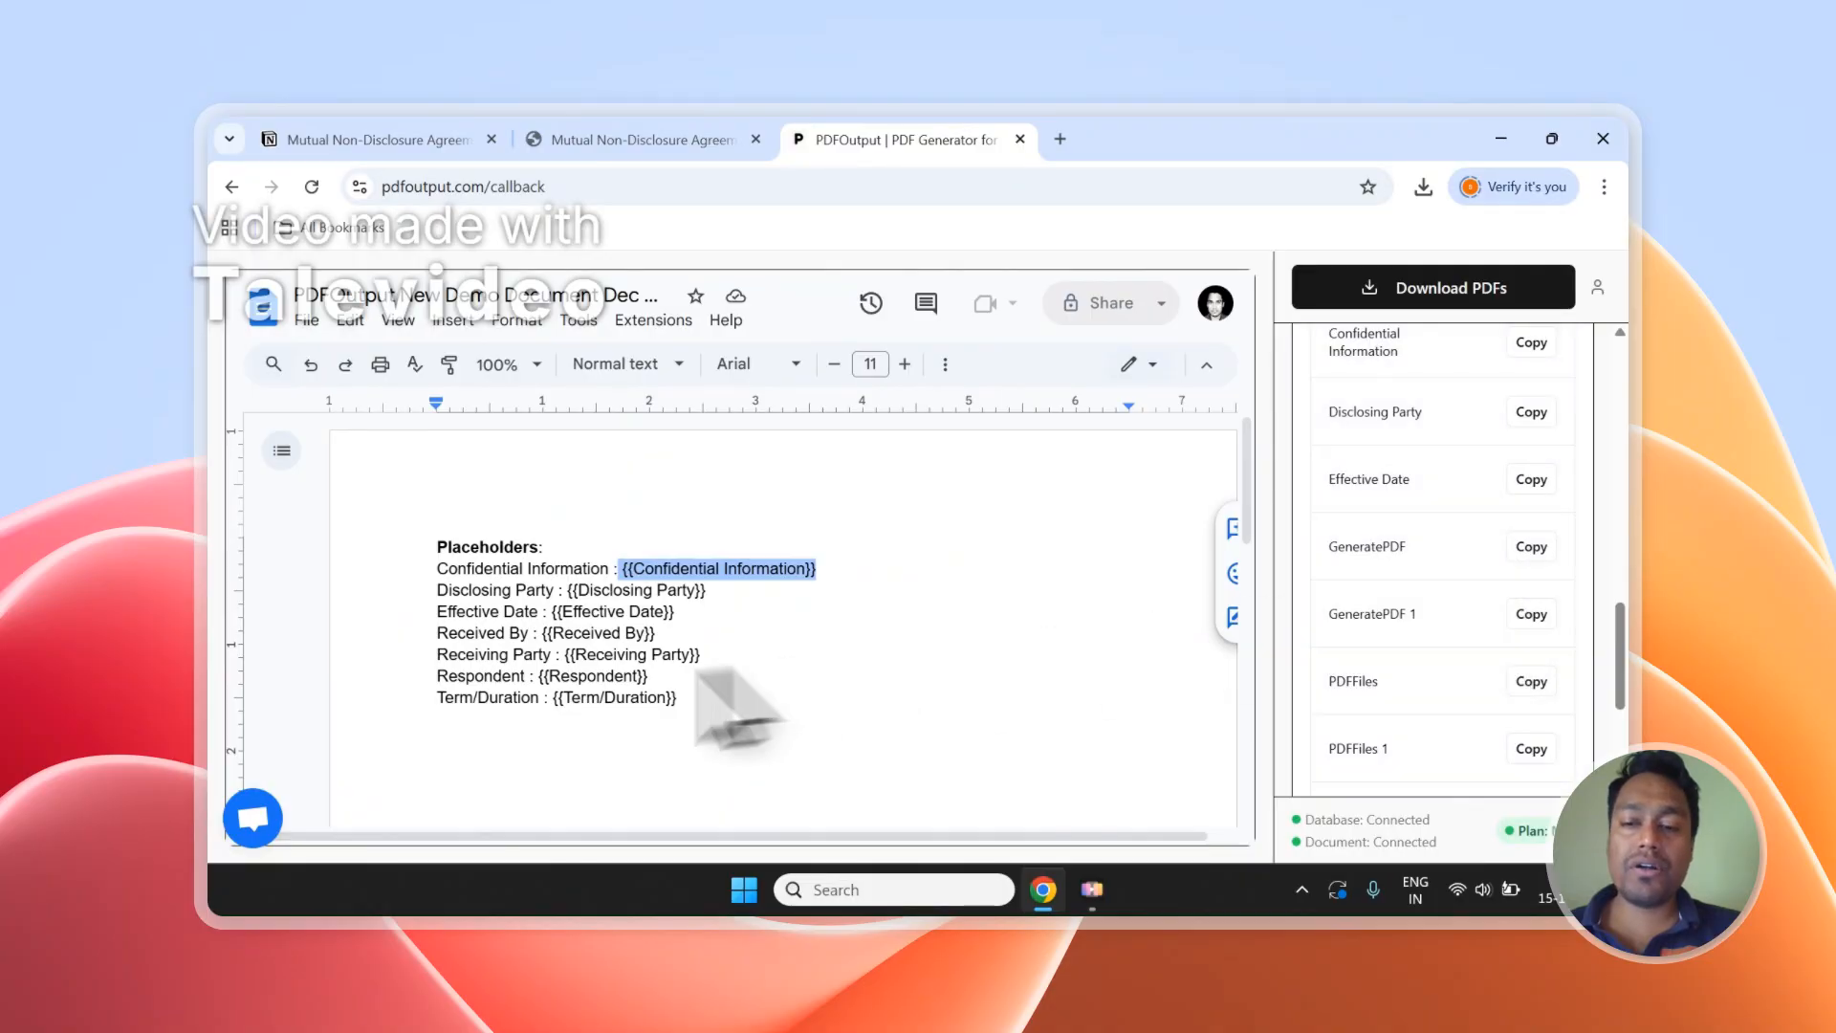
scroll(1391, 542, up, 2)
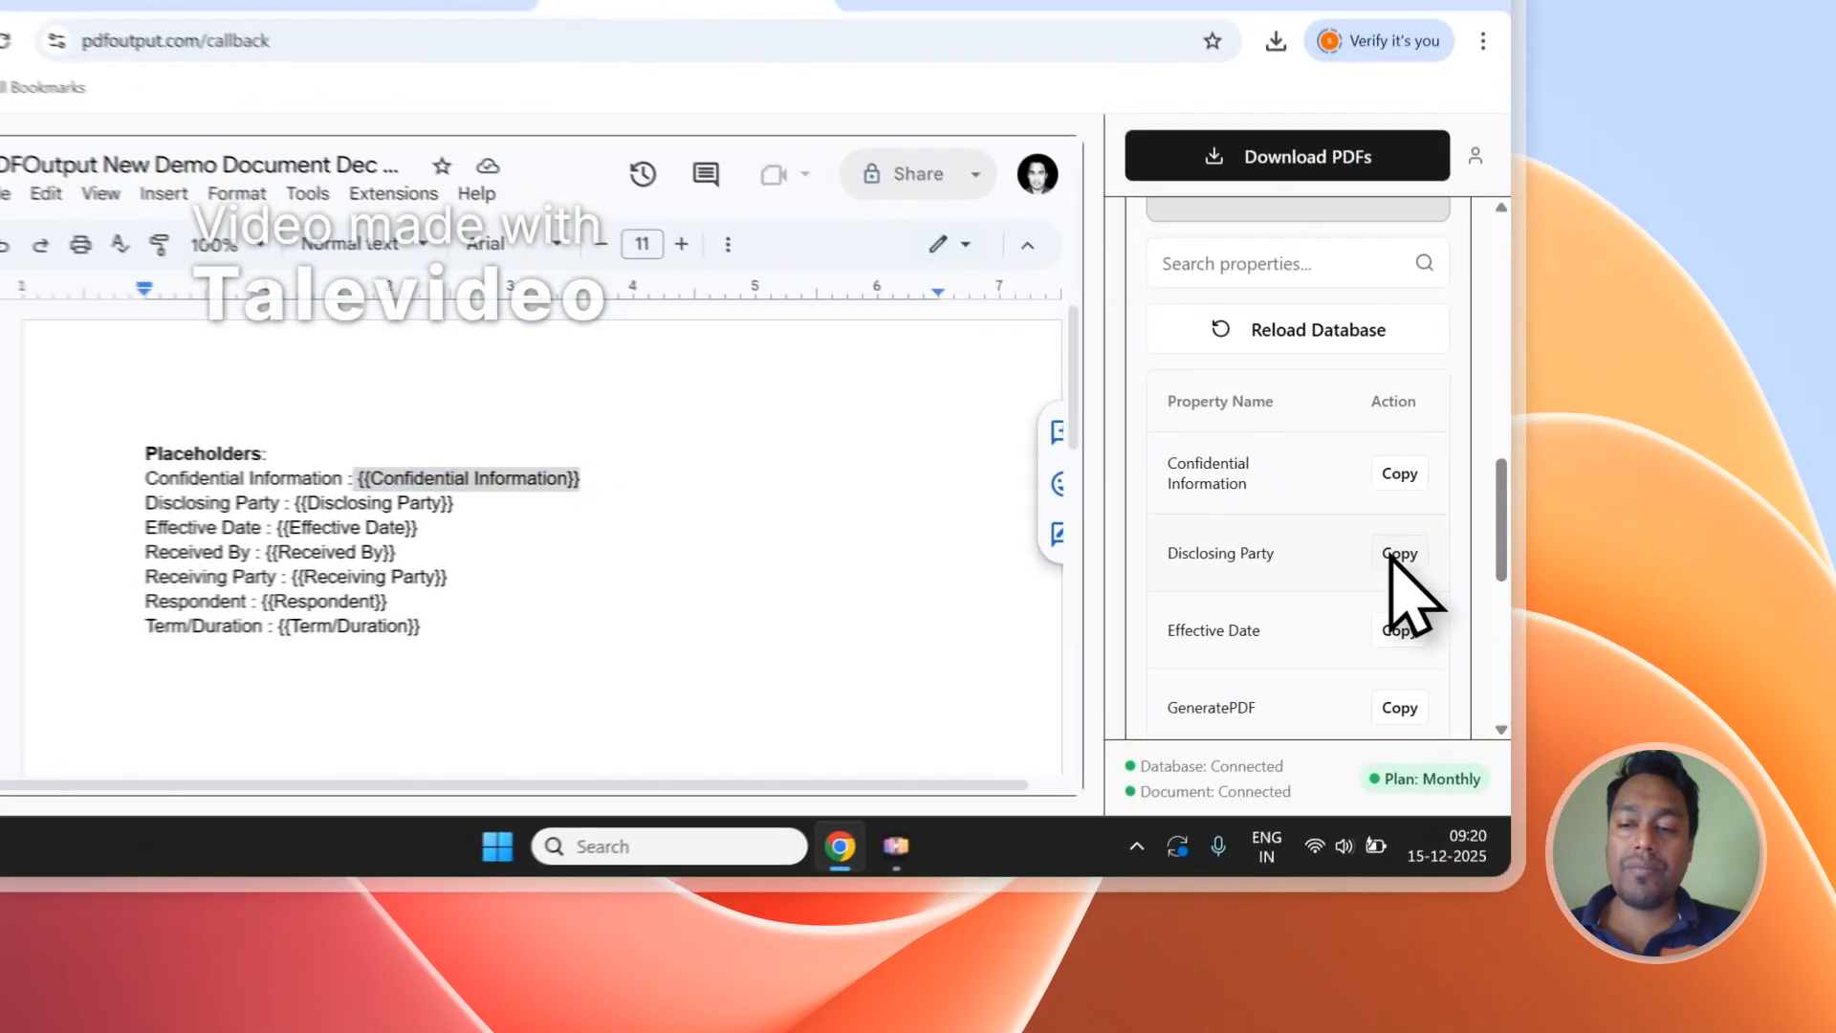
click(1530, 634)
click(660, 750)
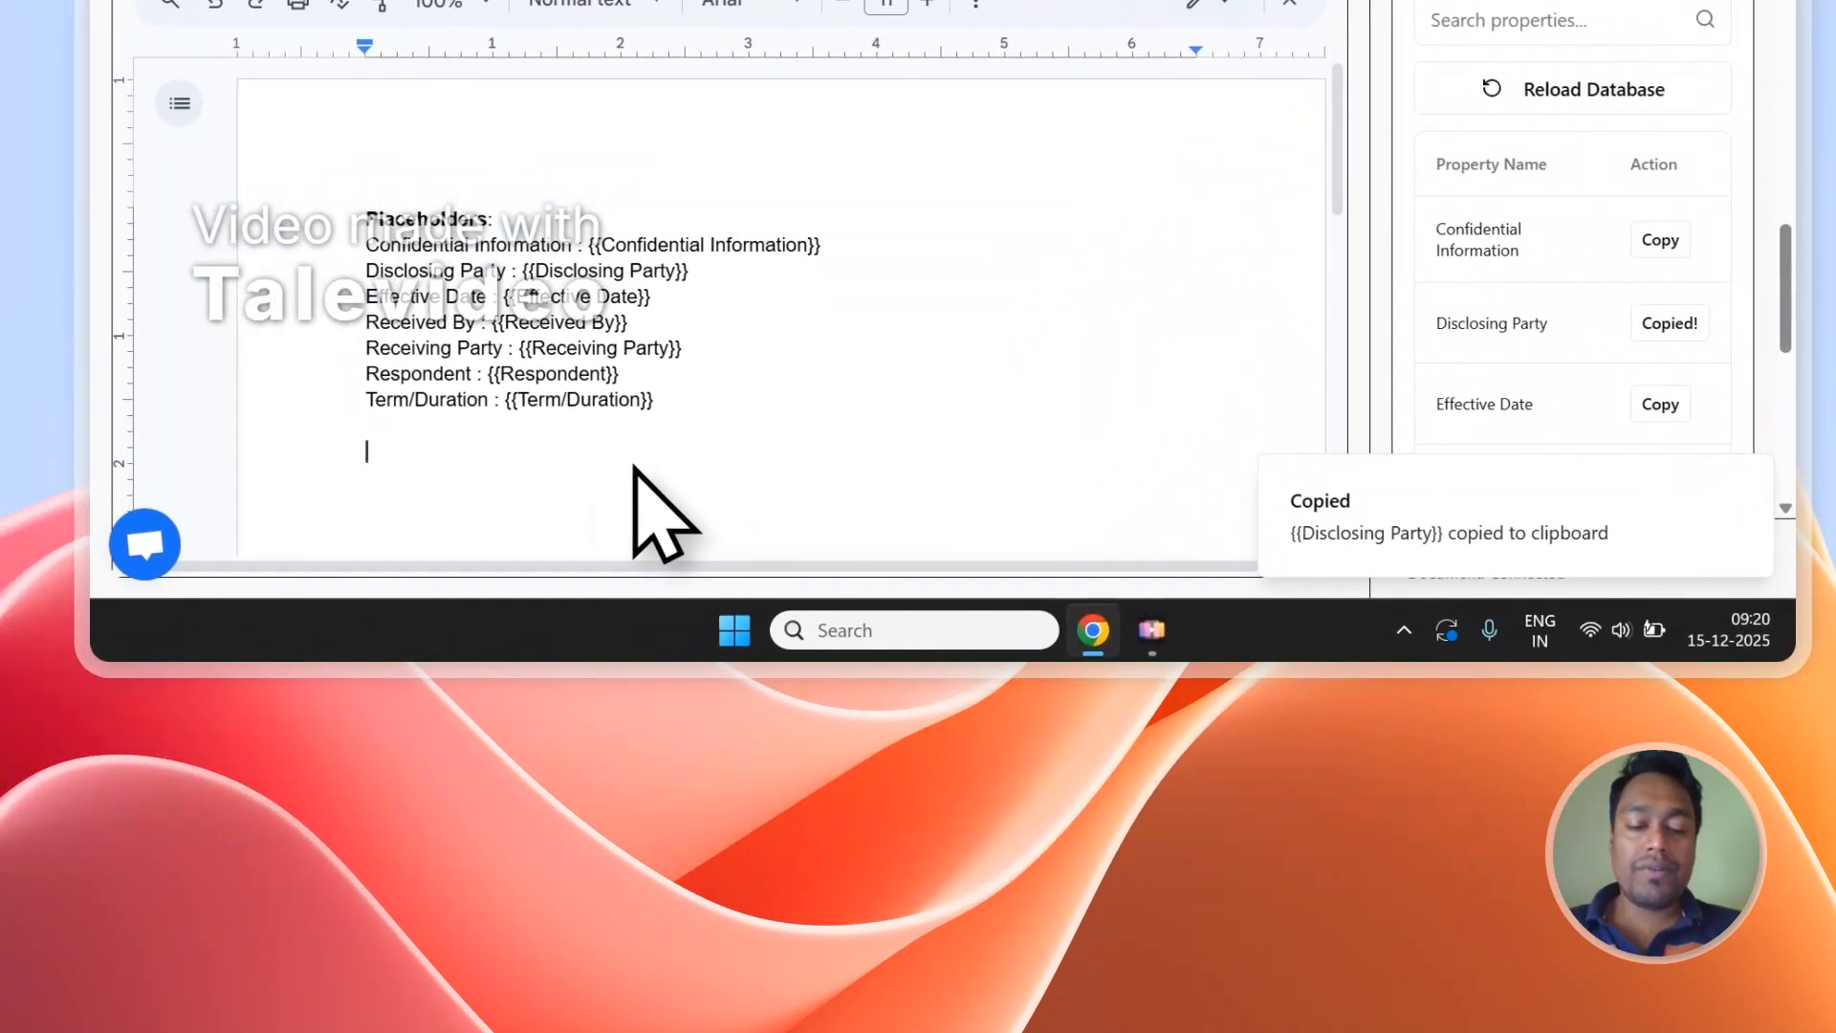
text(Party - {{Disclosing Party)
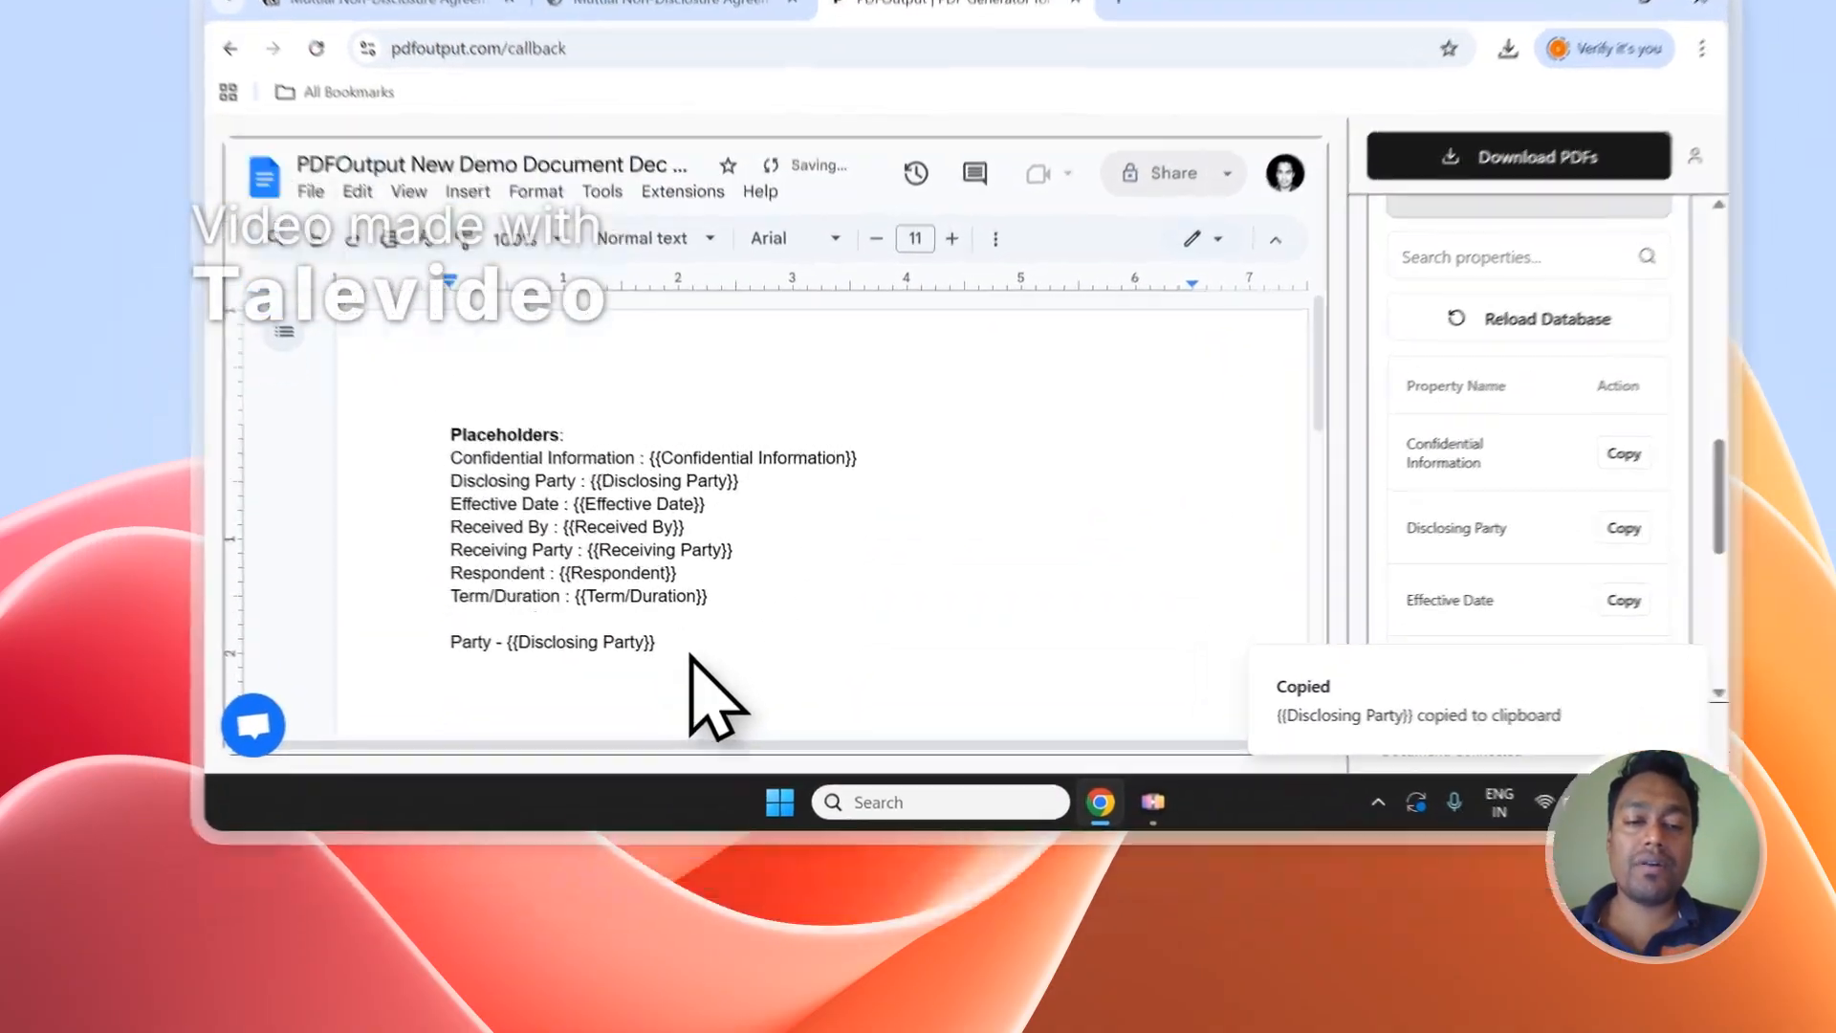
drag(629, 742, 497, 749)
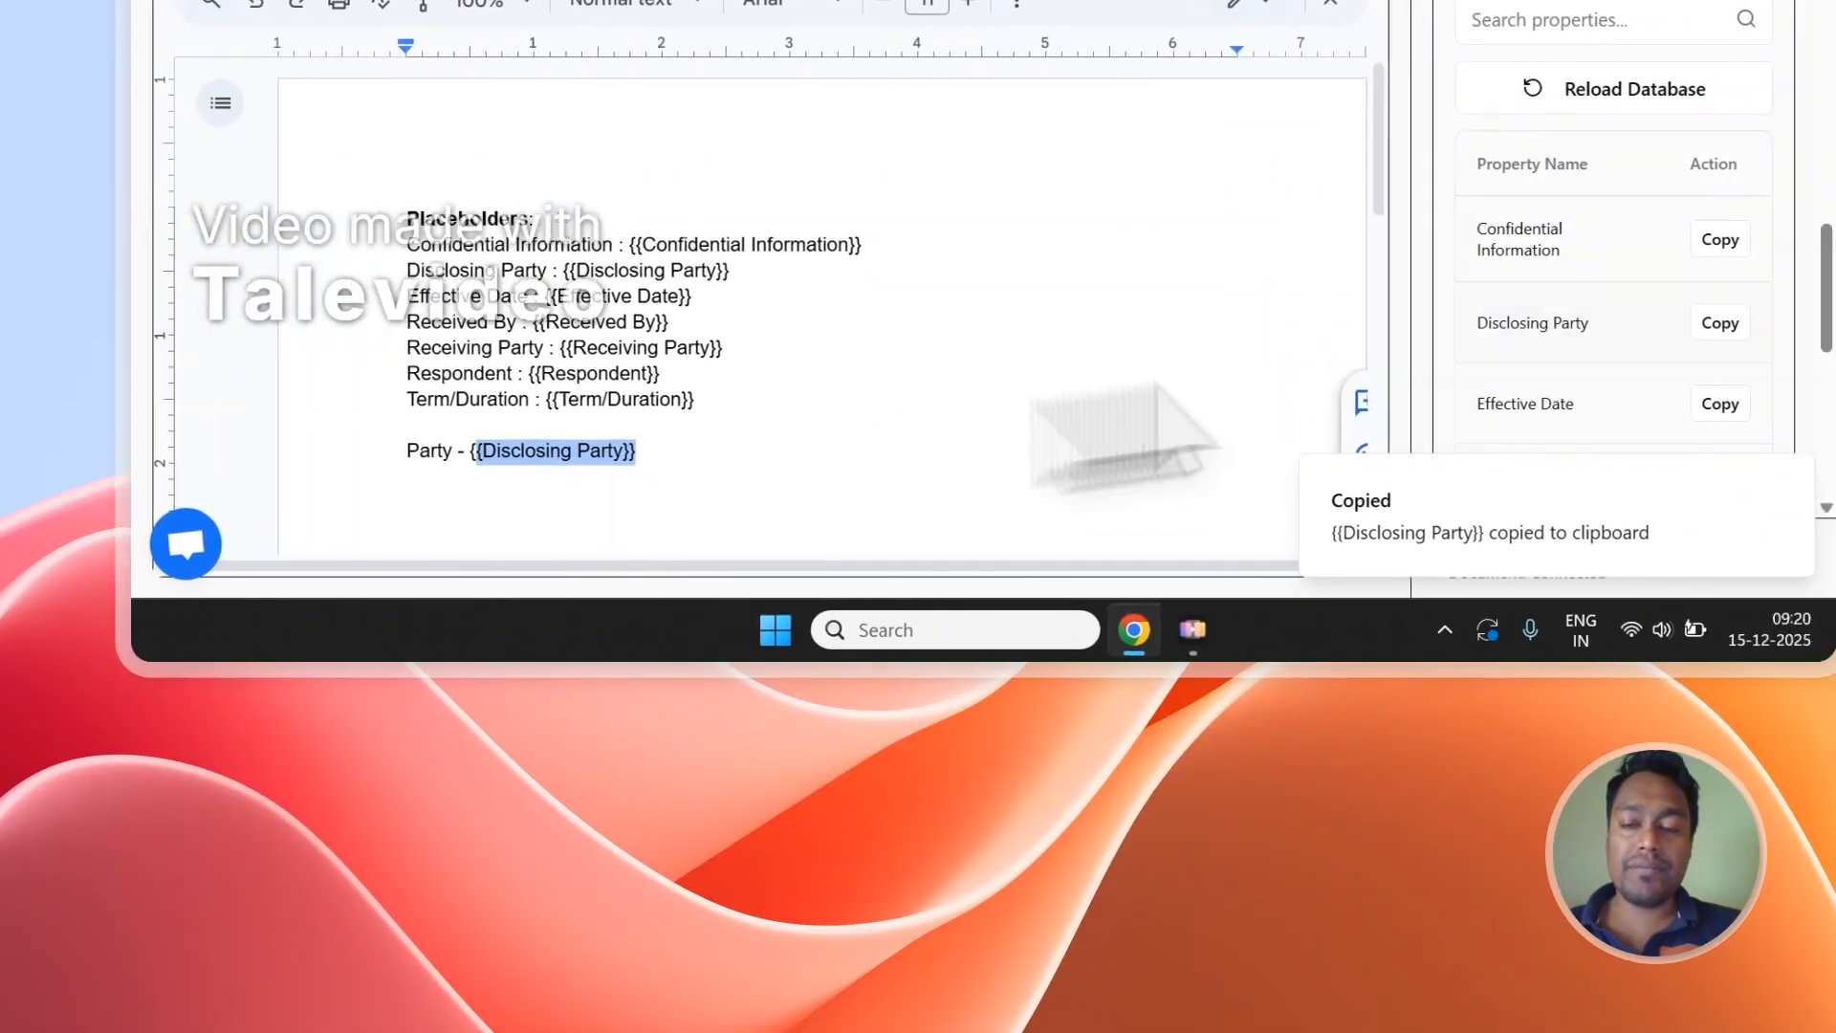
Step: Copy the Effective Date placeholder and add the line "Date - {{Effective Date}}" under the Party line
scroll(1797, 325, down, 3)
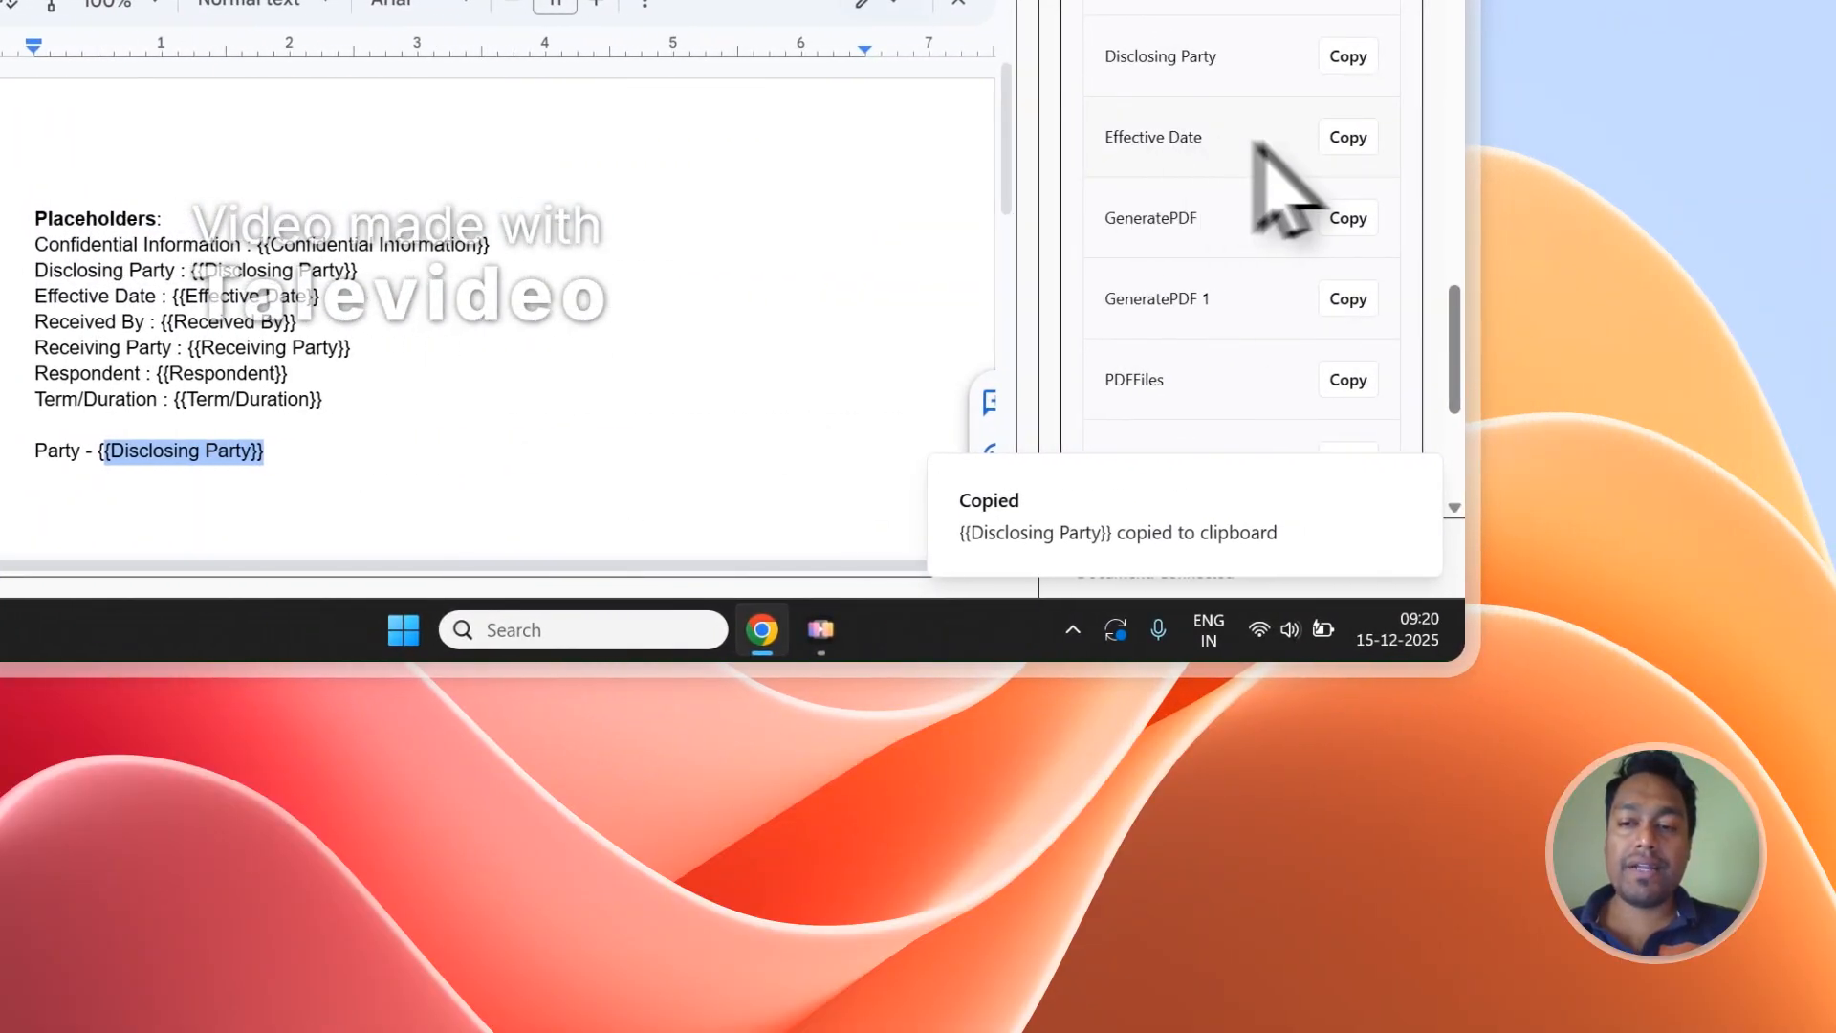
click(1346, 138)
click(471, 494)
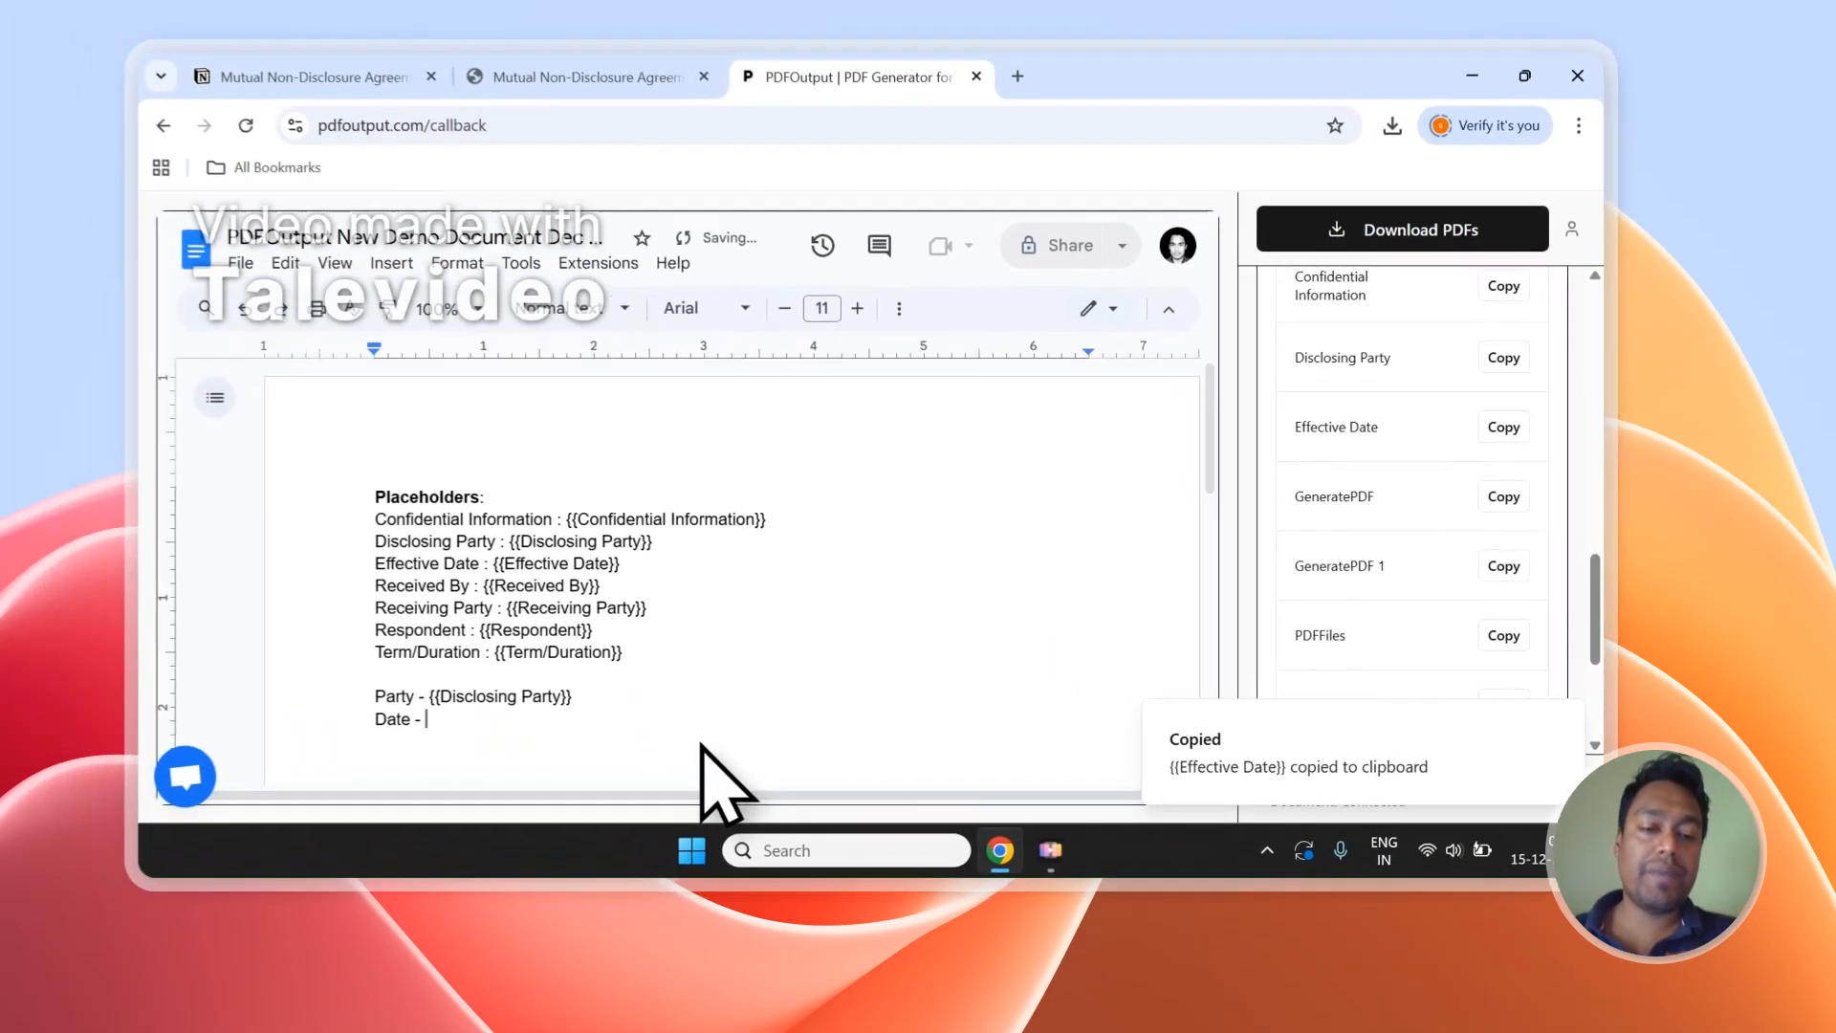
key(ctrl+v)
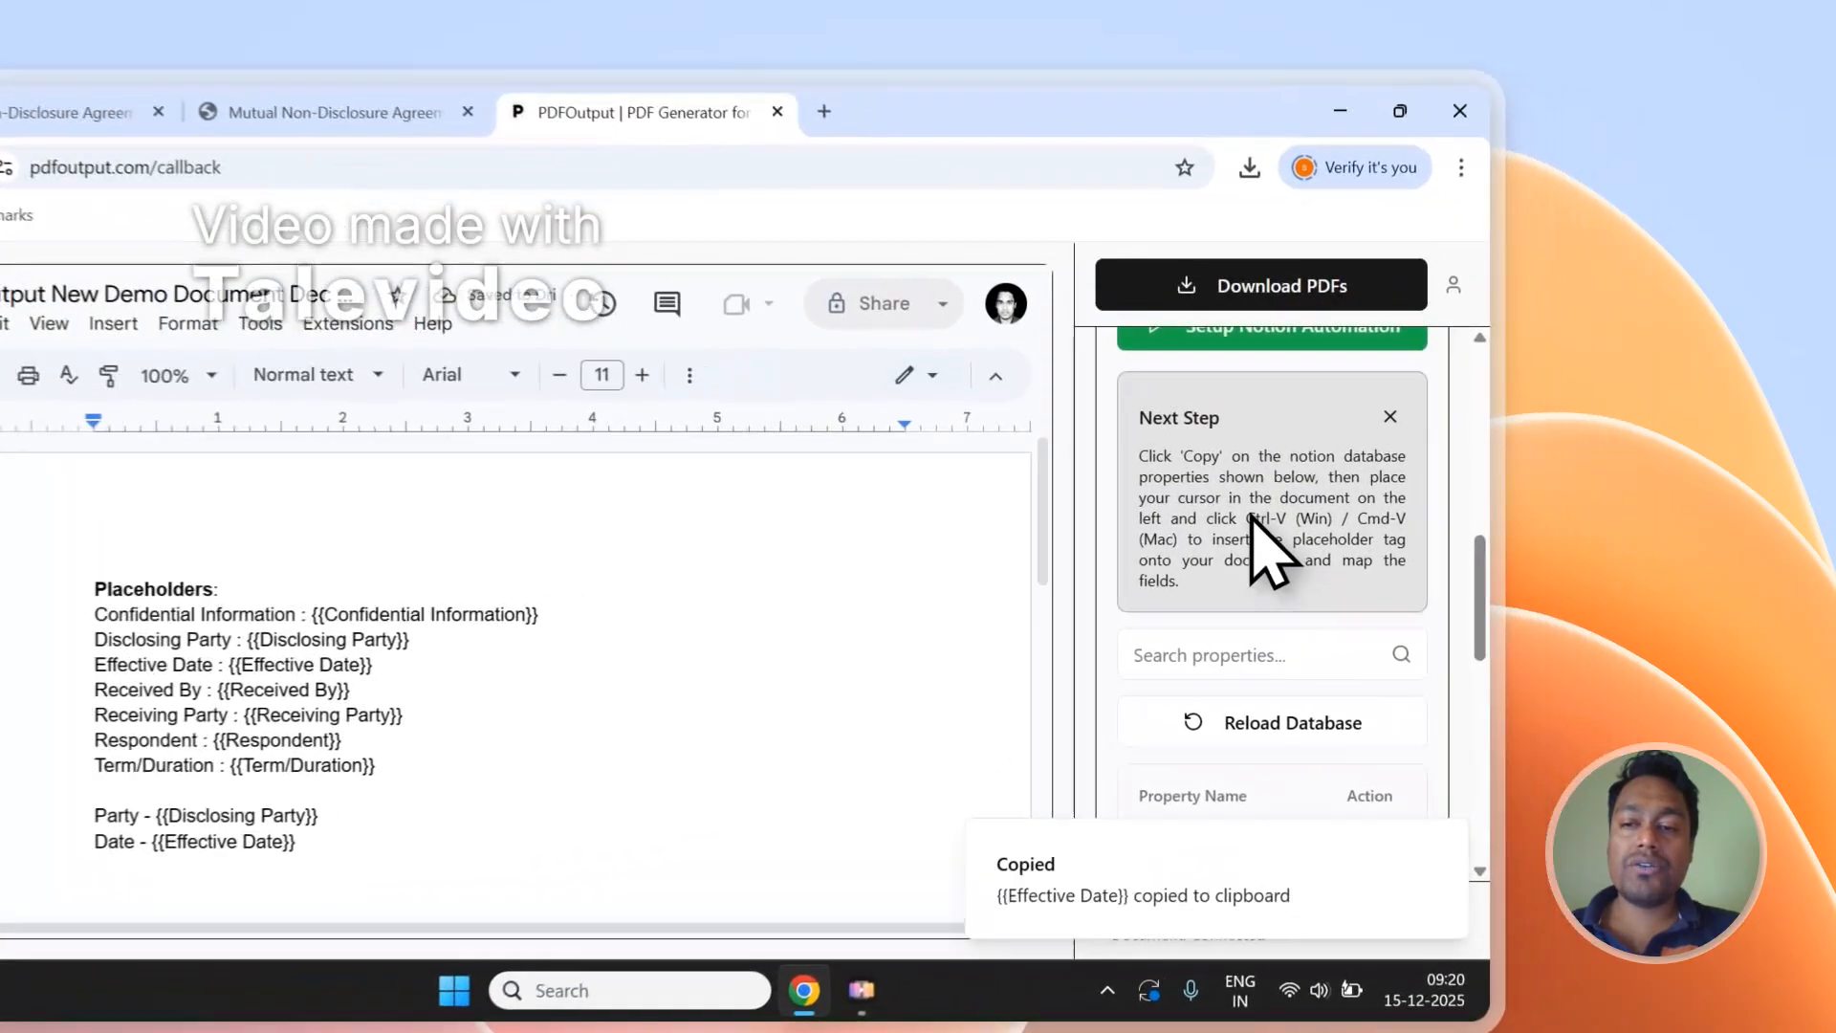
drag(1422, 488, 1364, 507)
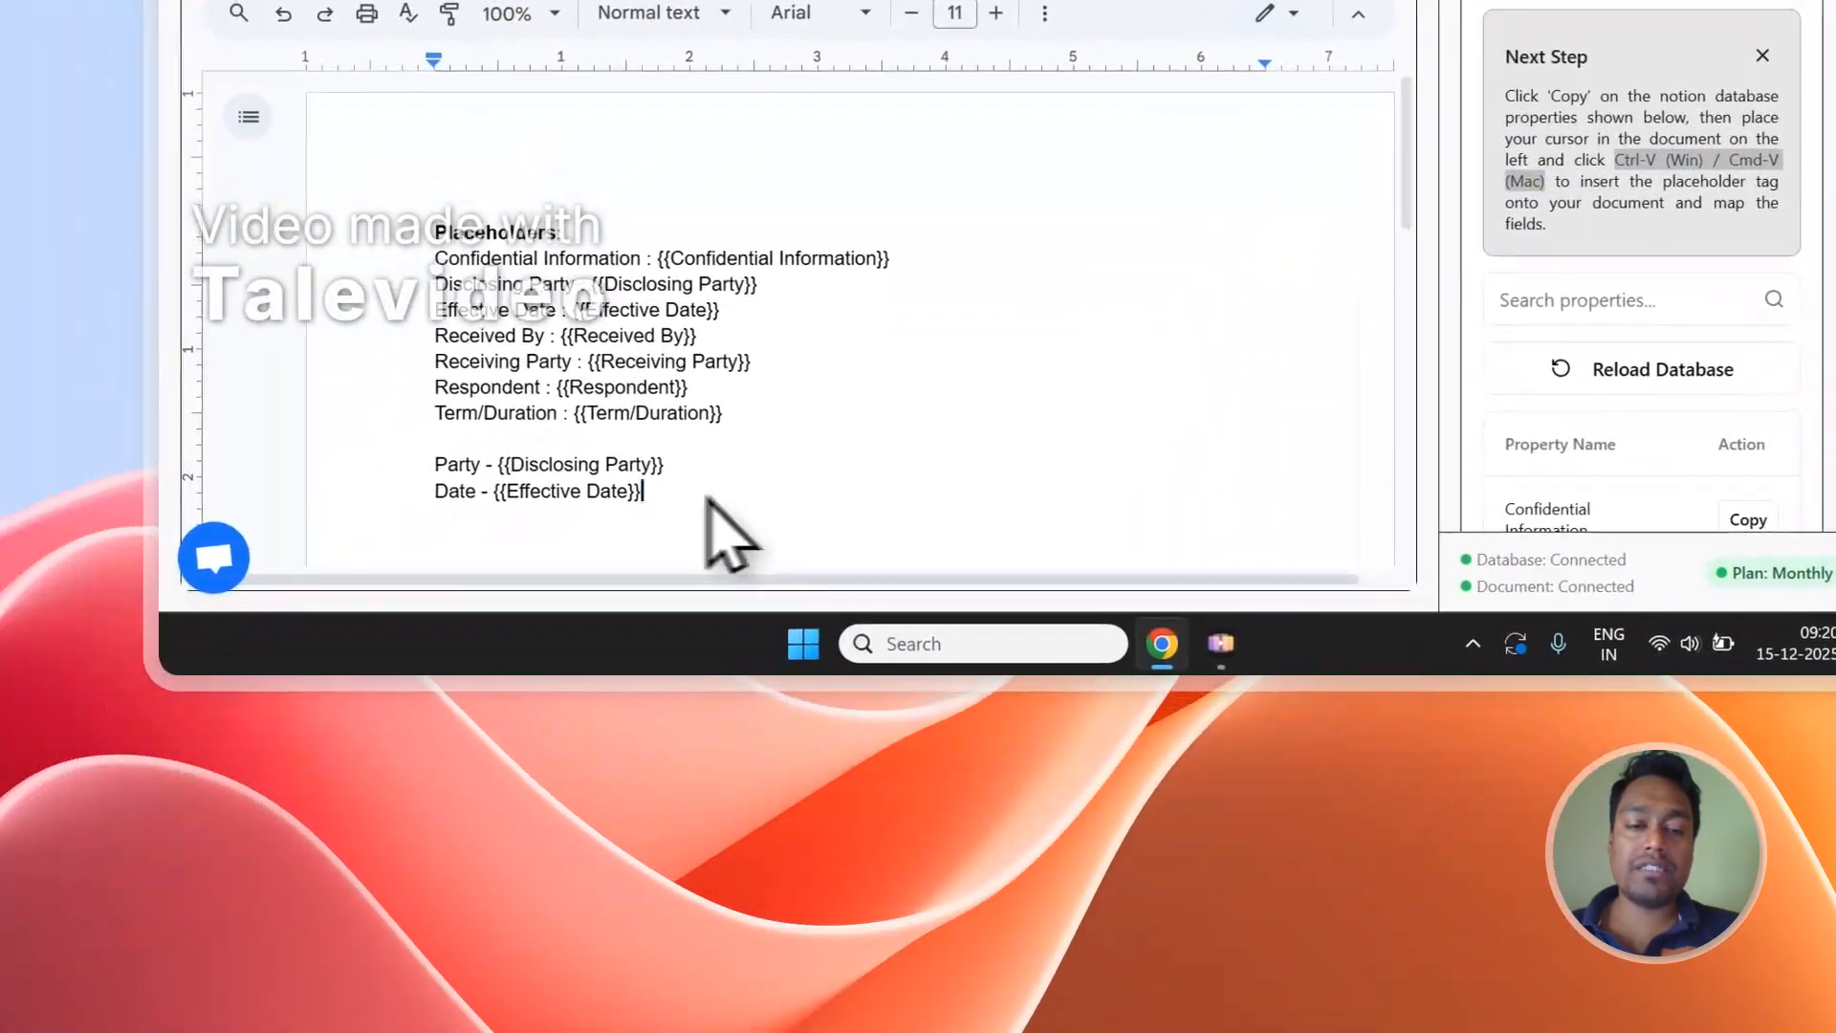
Step: Check the columns of the Notion responses table and set the PDF File Name in Step 3 to Disclosing Party
drag(245, 858, 6, 822)
click(565, 431)
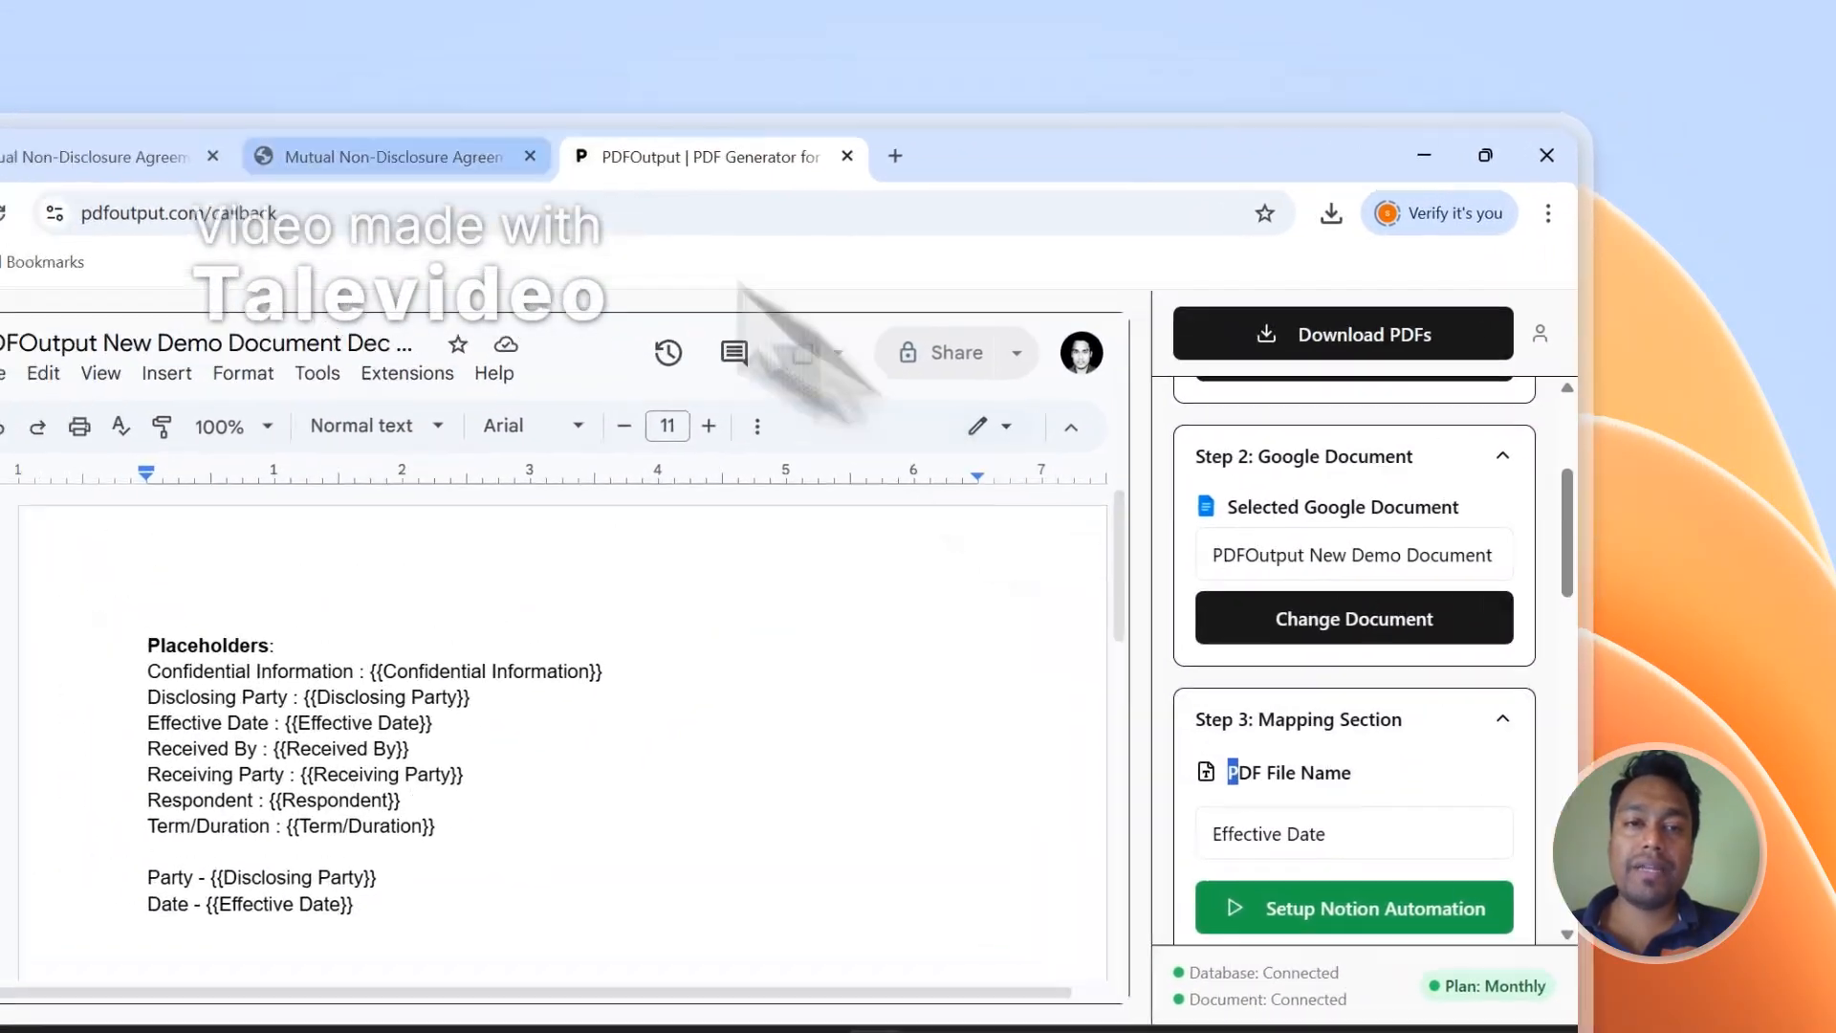
click(282, 116)
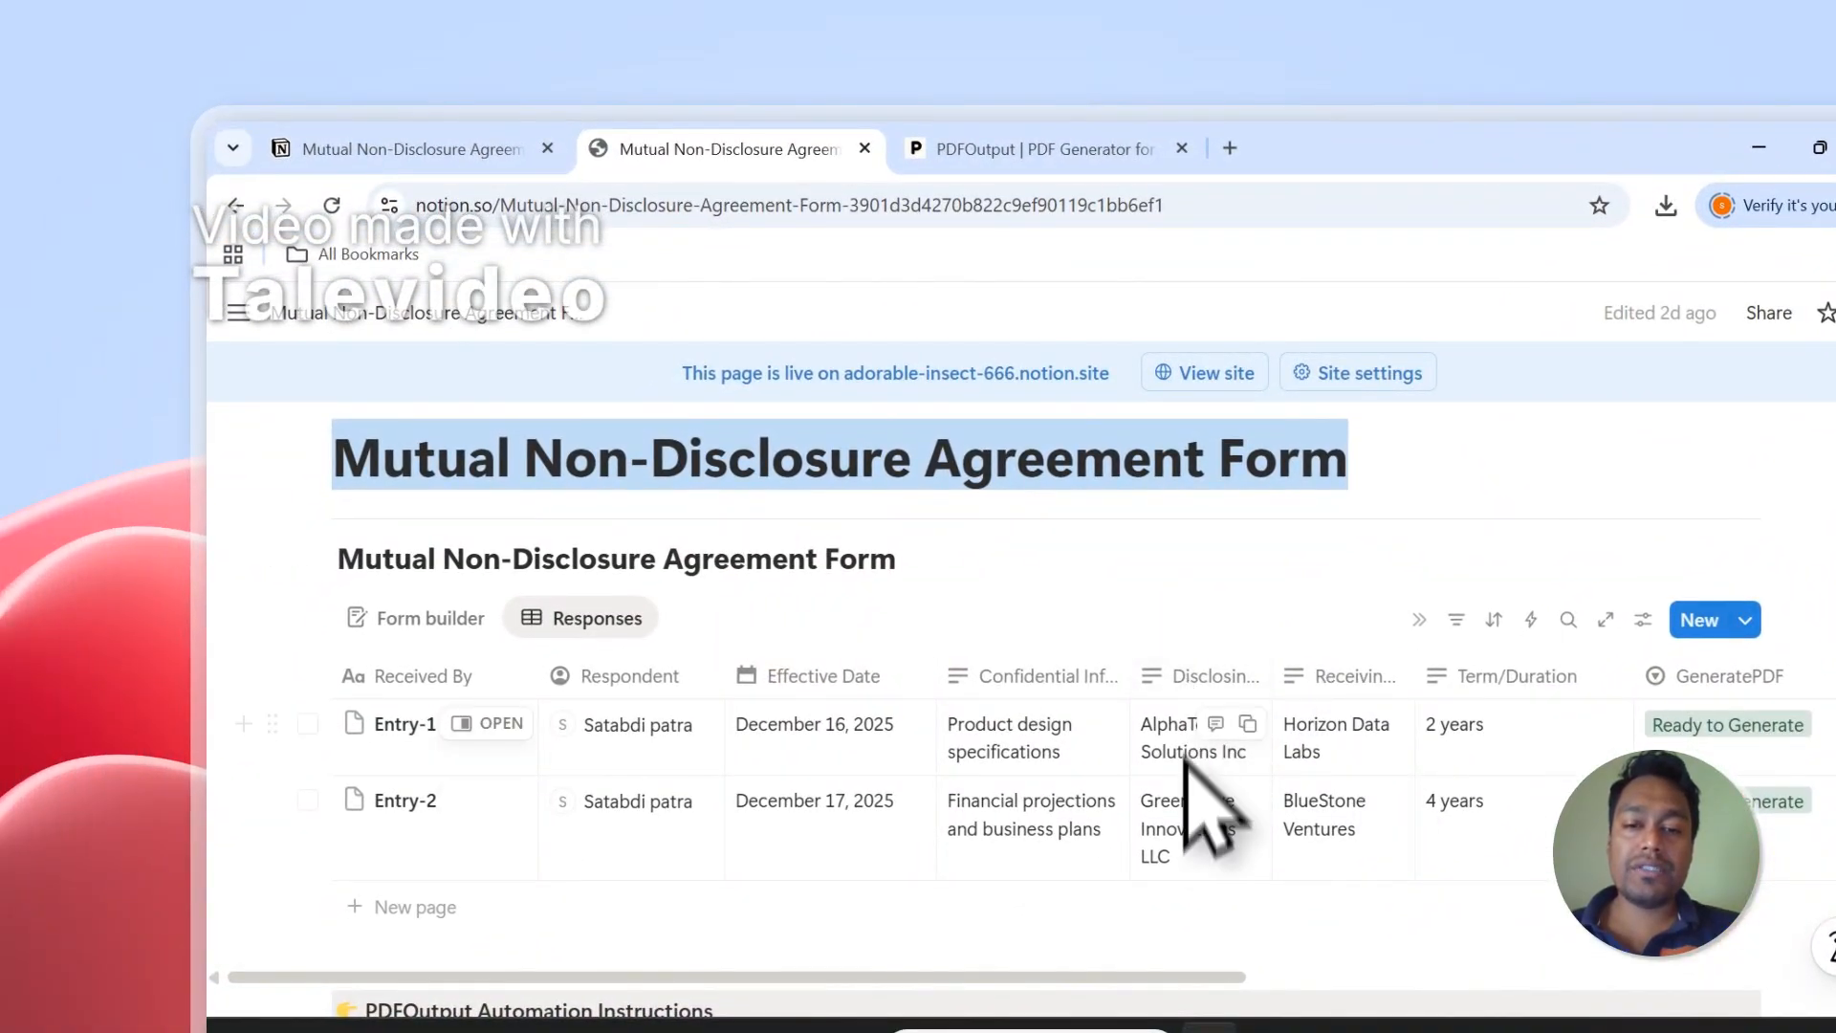
click(1032, 149)
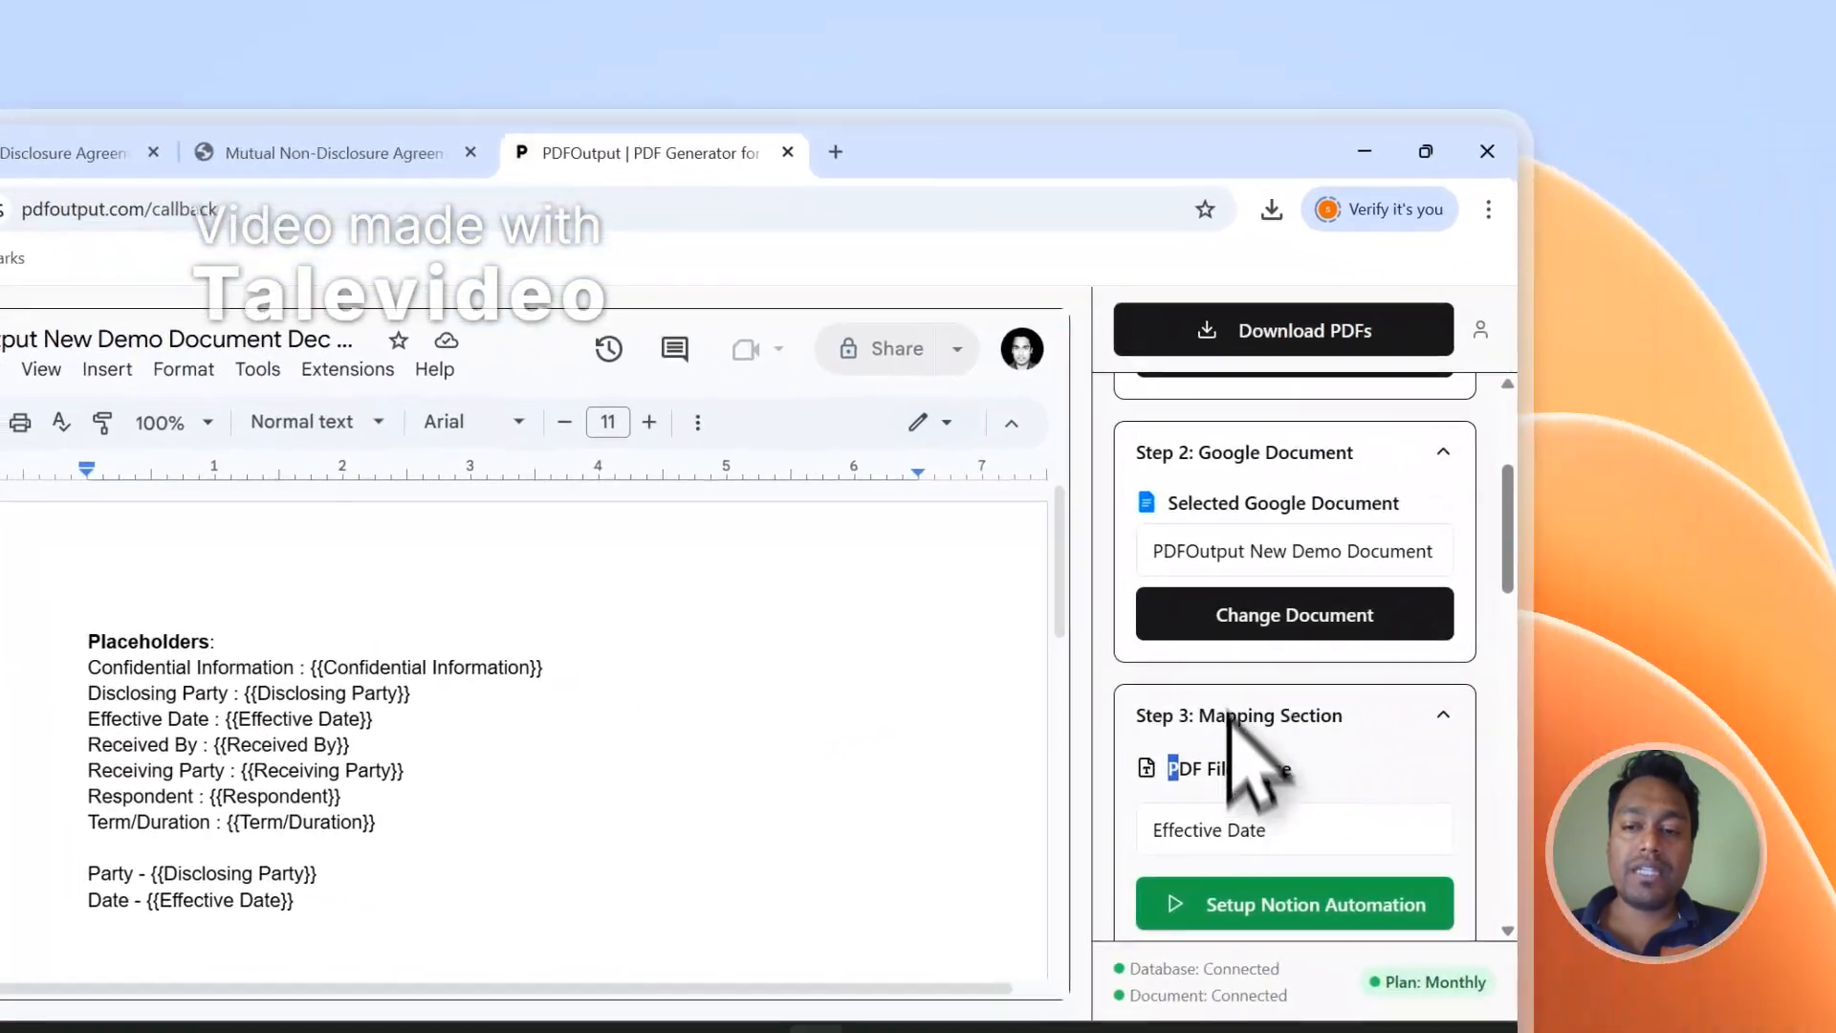
click(1154, 840)
click(1207, 593)
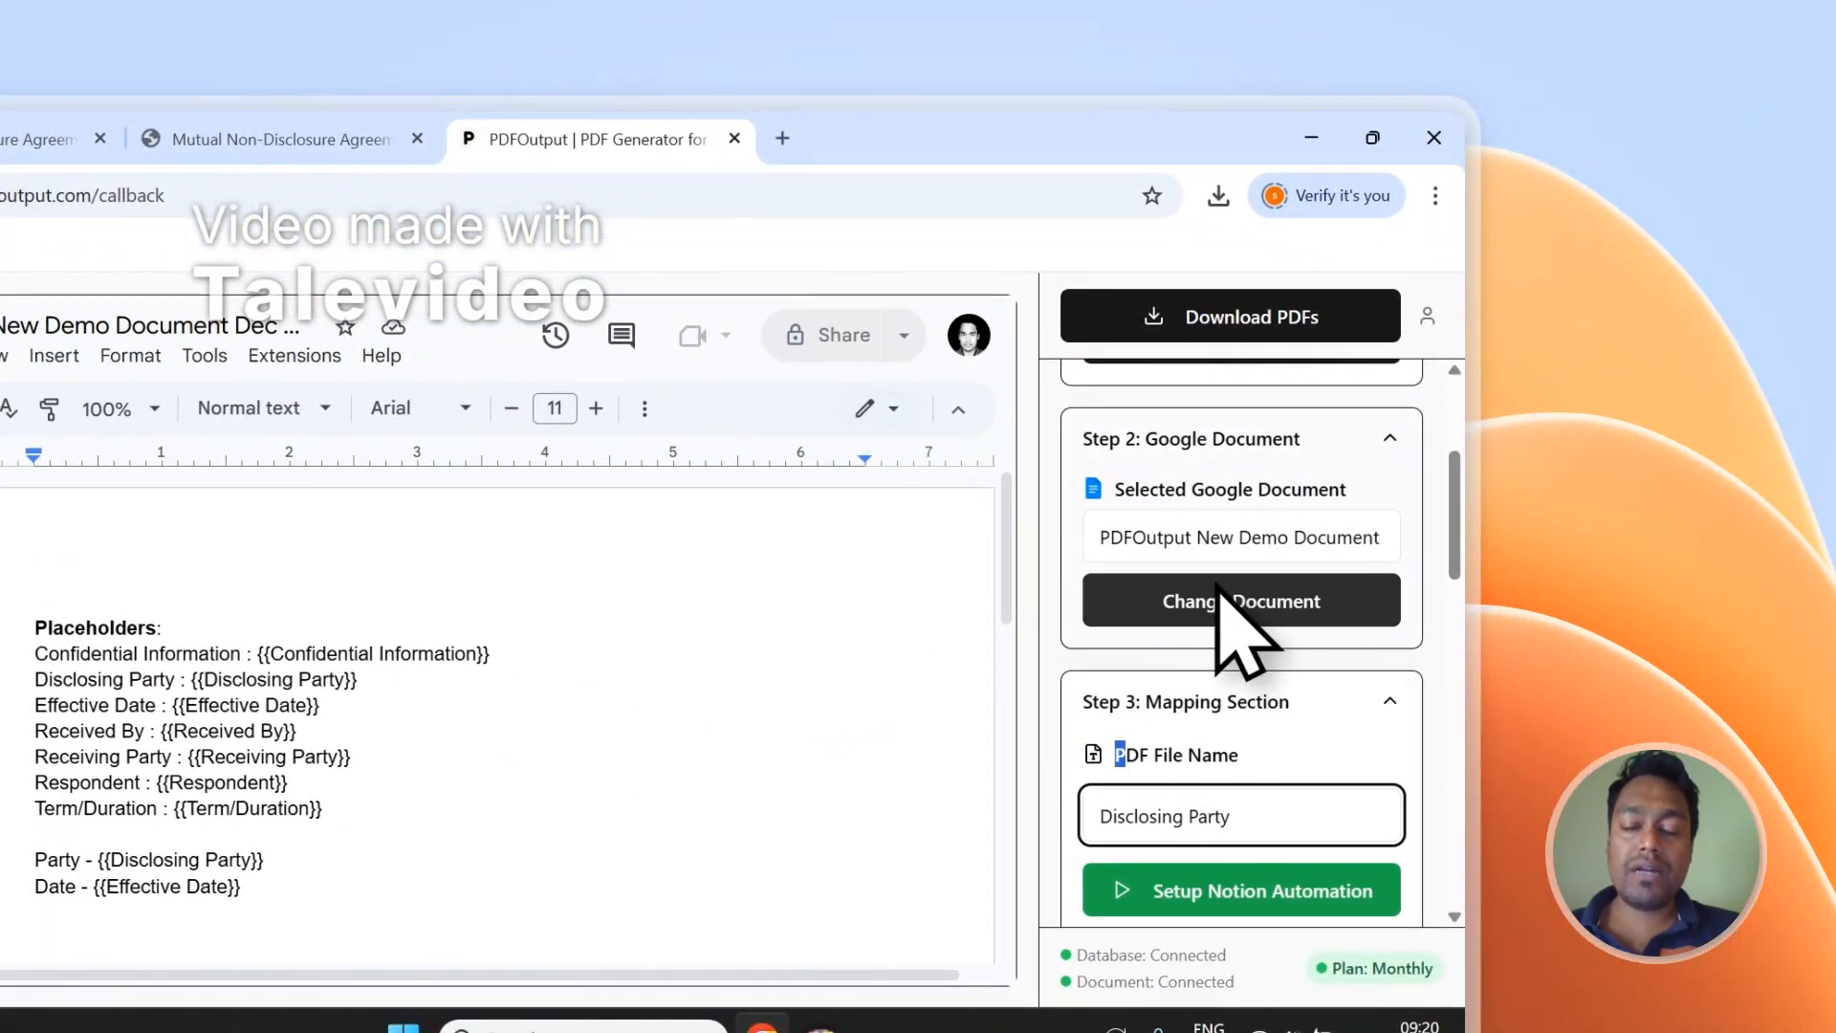
Step: Generate and download the PDFs for the connected database, and return to the Notion responses table
scroll(1210, 808, up, 3)
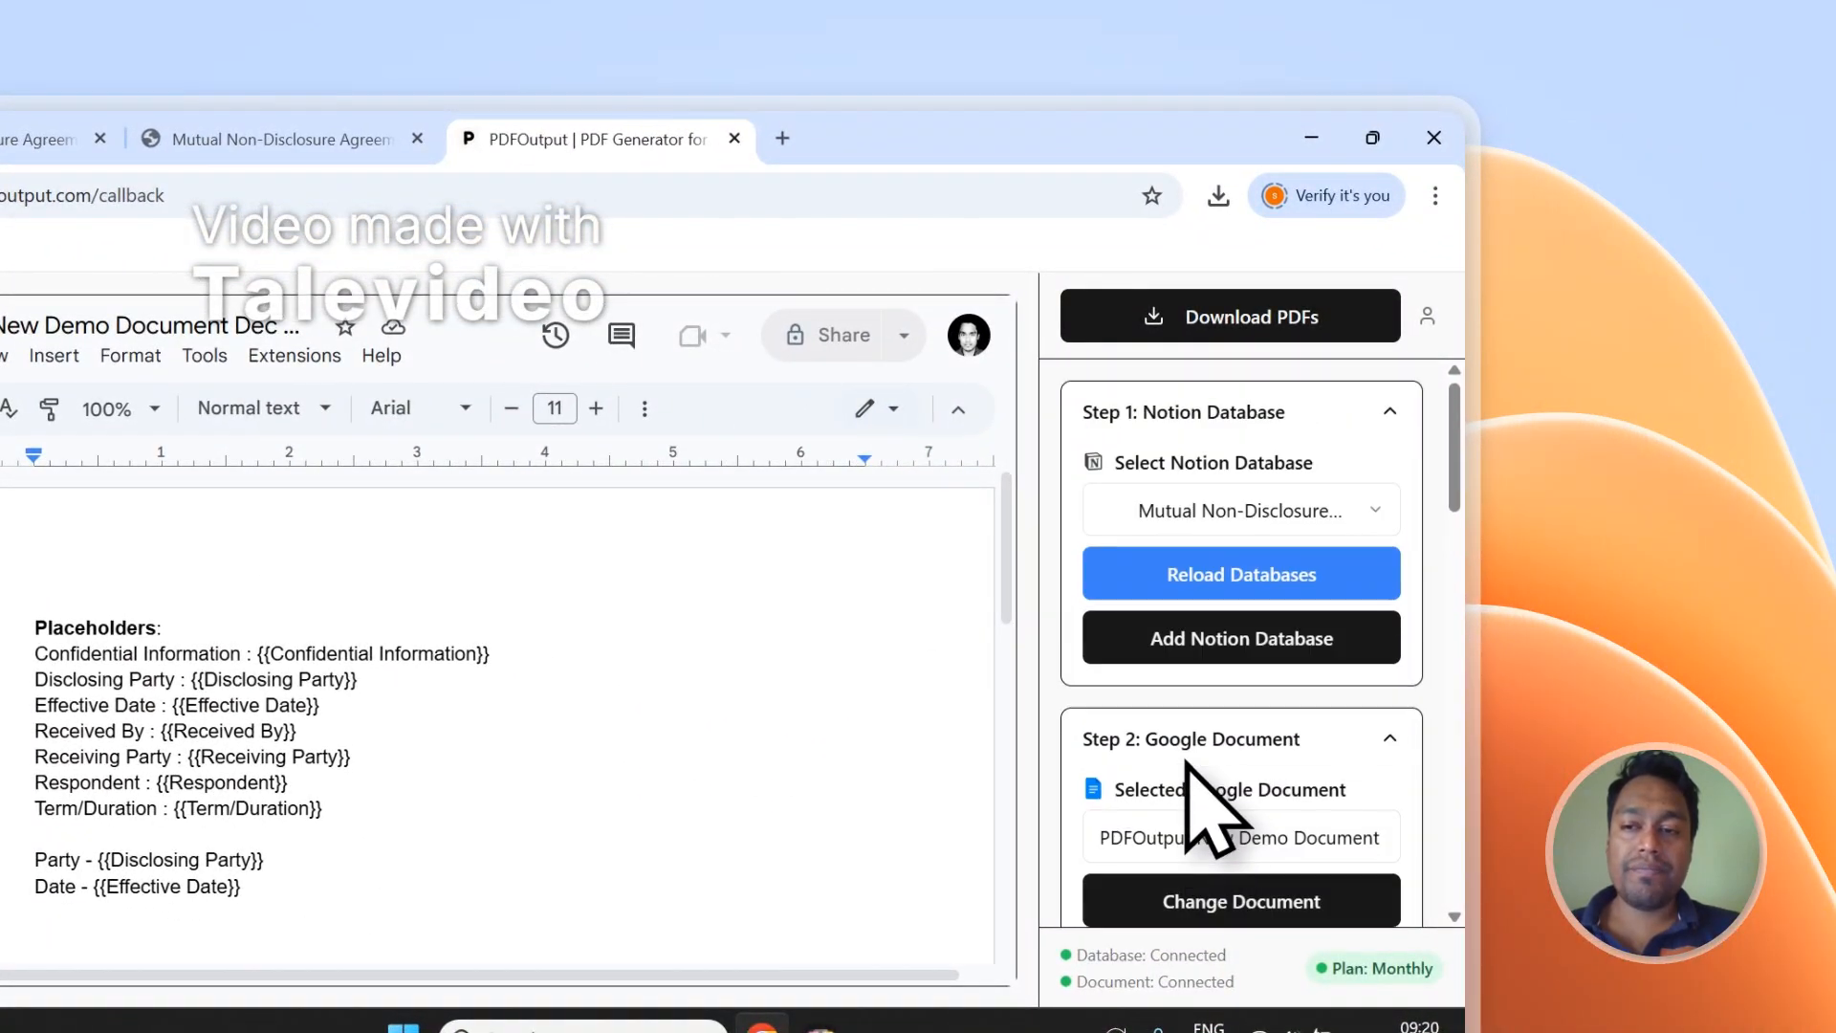
click(1229, 325)
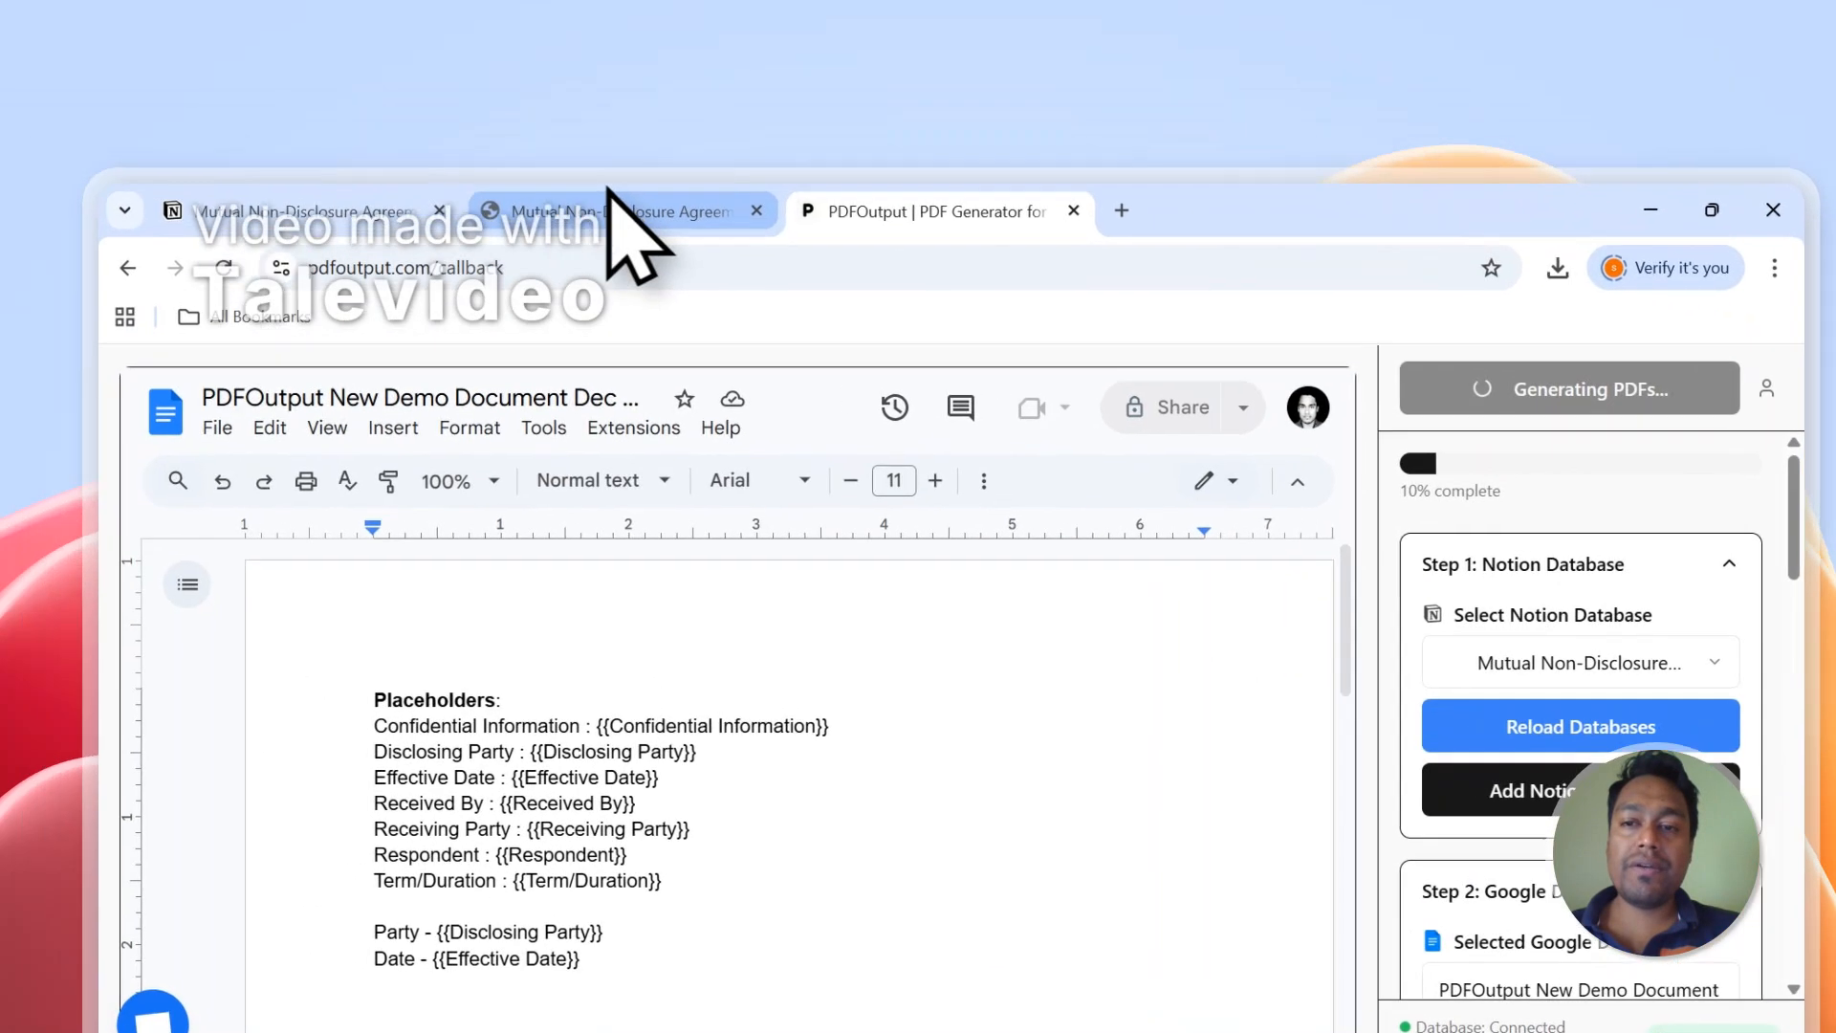
click(279, 139)
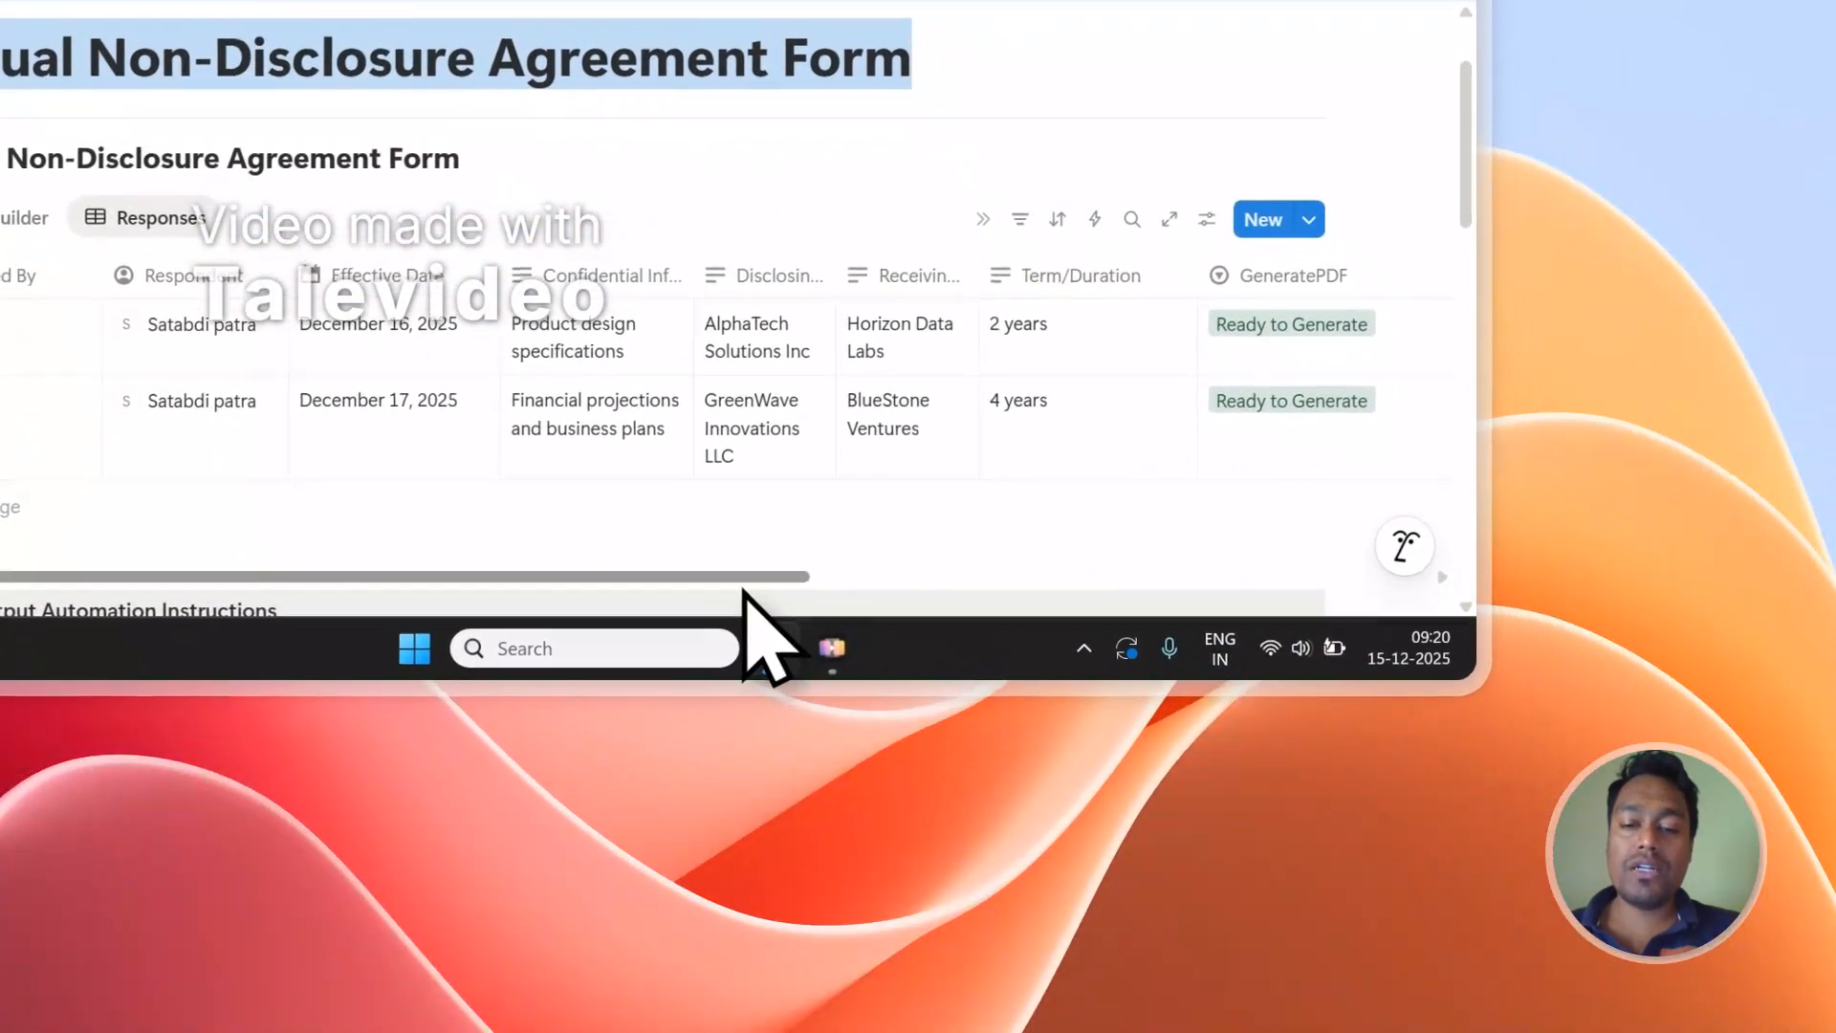
Step: Delete the GeneratePDF 1 and PDFFiles 1 properties from the Notion responses table
drag(744, 579, 1143, 579)
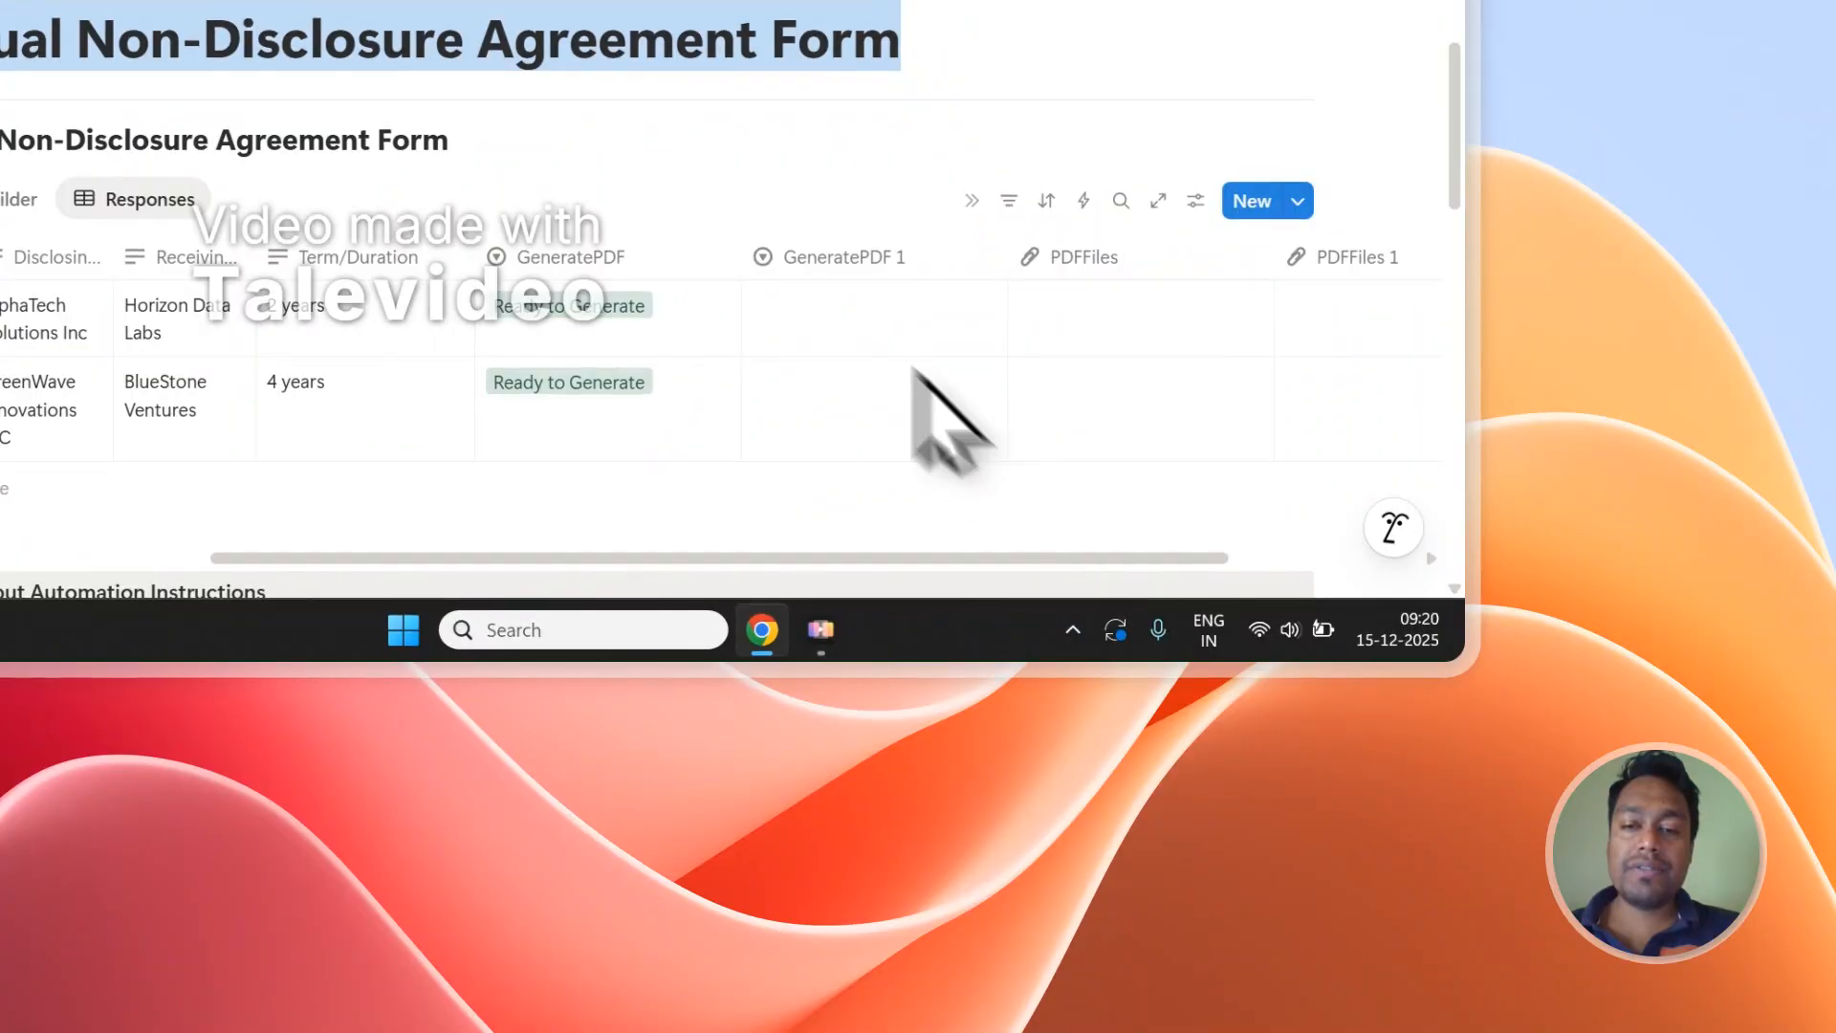
click(777, 243)
scroll(881, 521, down, 1)
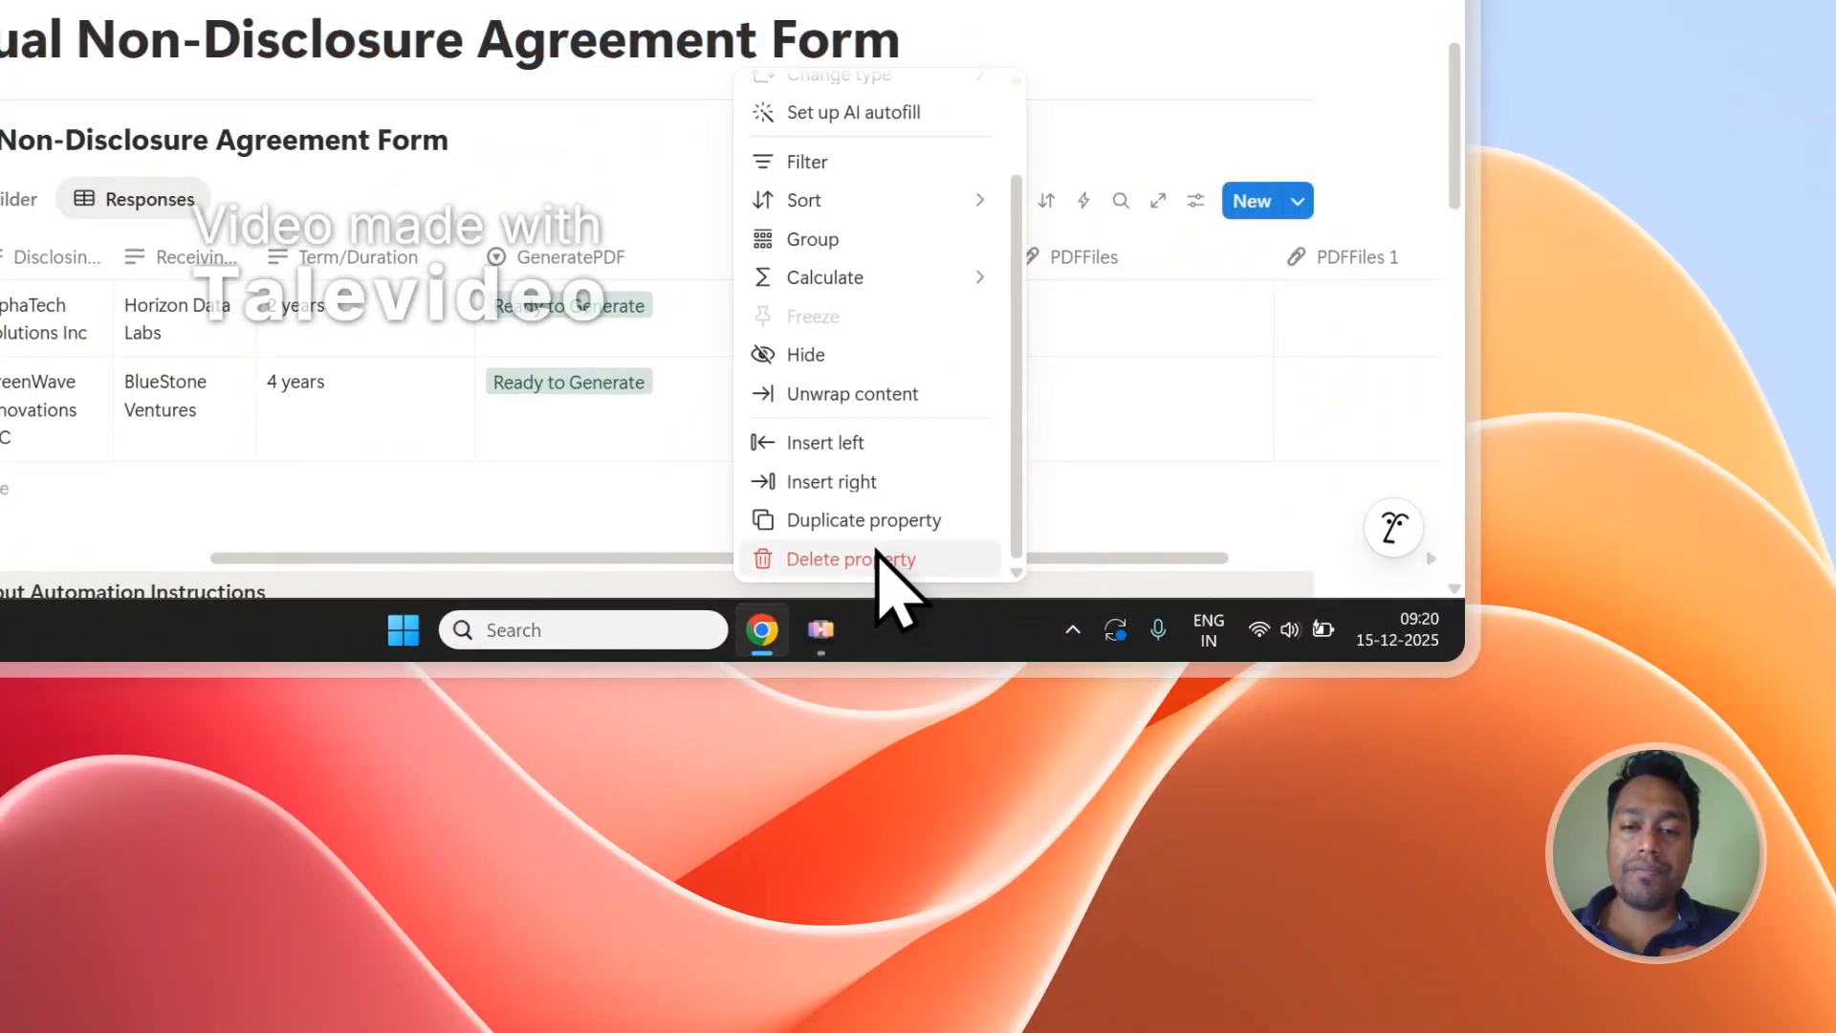
click(876, 562)
click(678, 257)
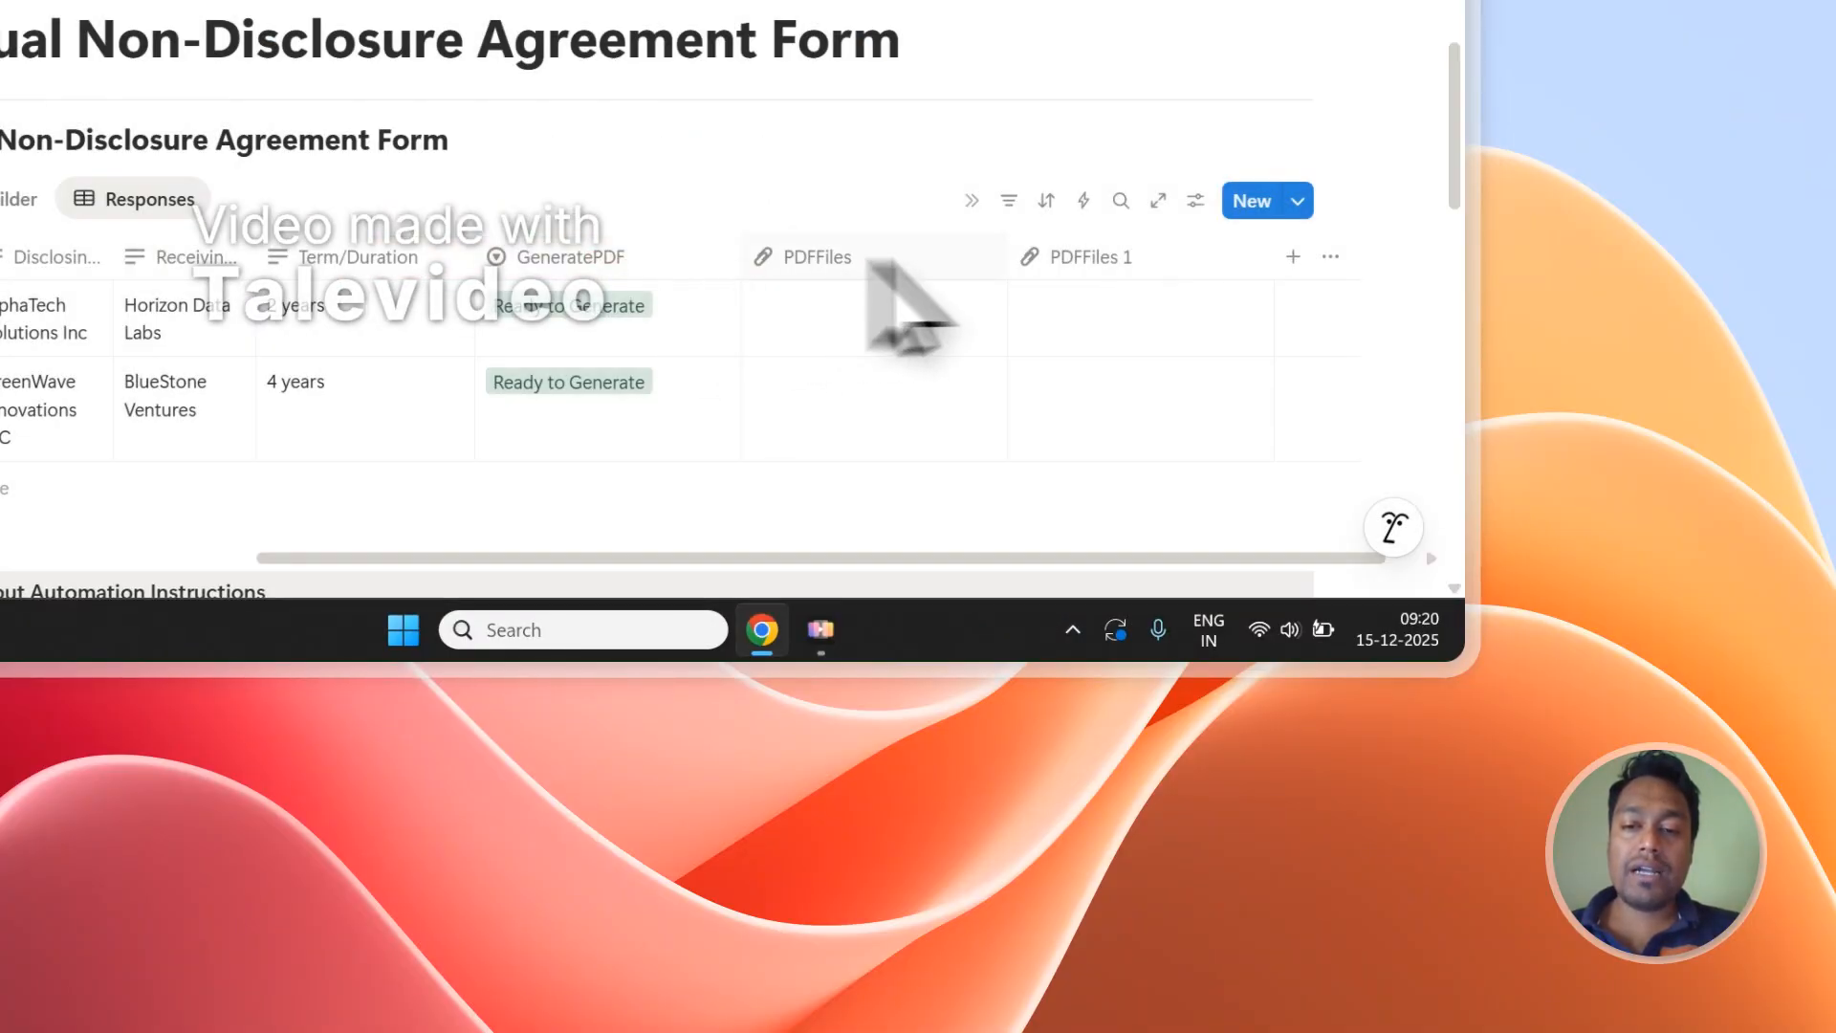
click(1066, 256)
click(1033, 558)
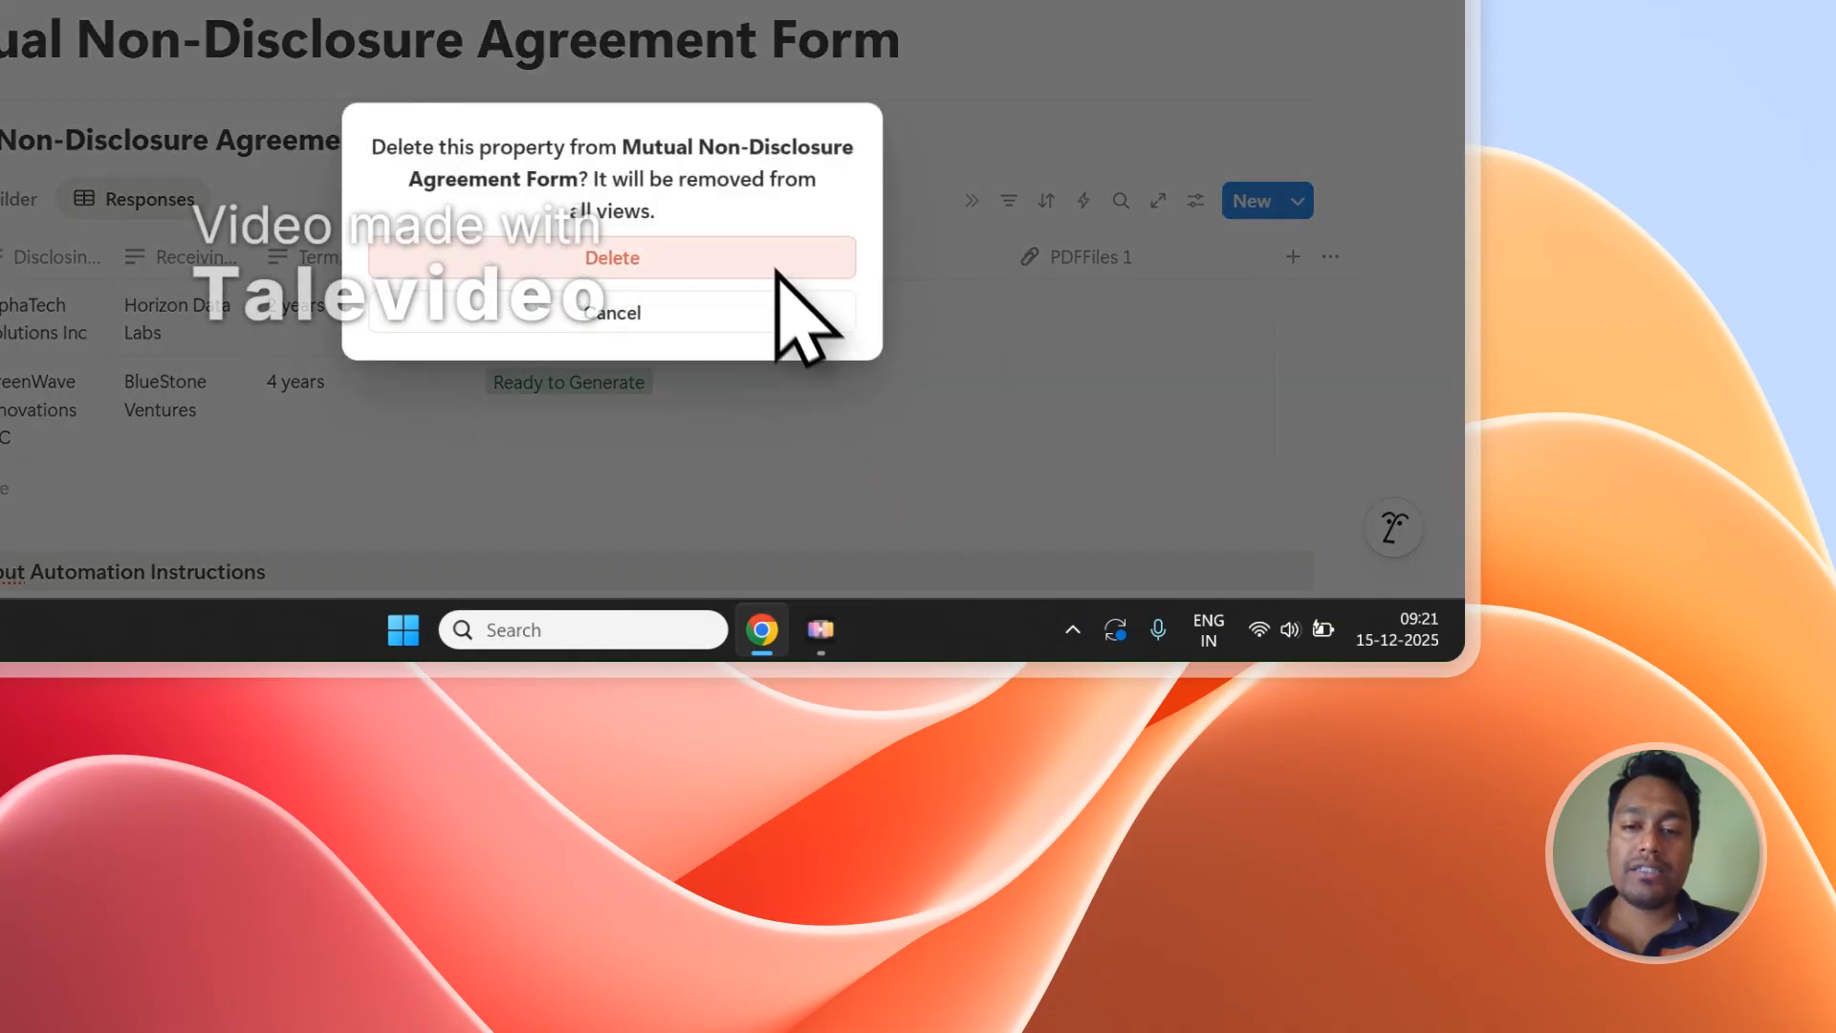
click(777, 271)
Step: Open the generated GreenWave Innovations and AlphaTech Solutions PDFs from the PDFFiles column of the responses table
scroll(717, 220, down, 1)
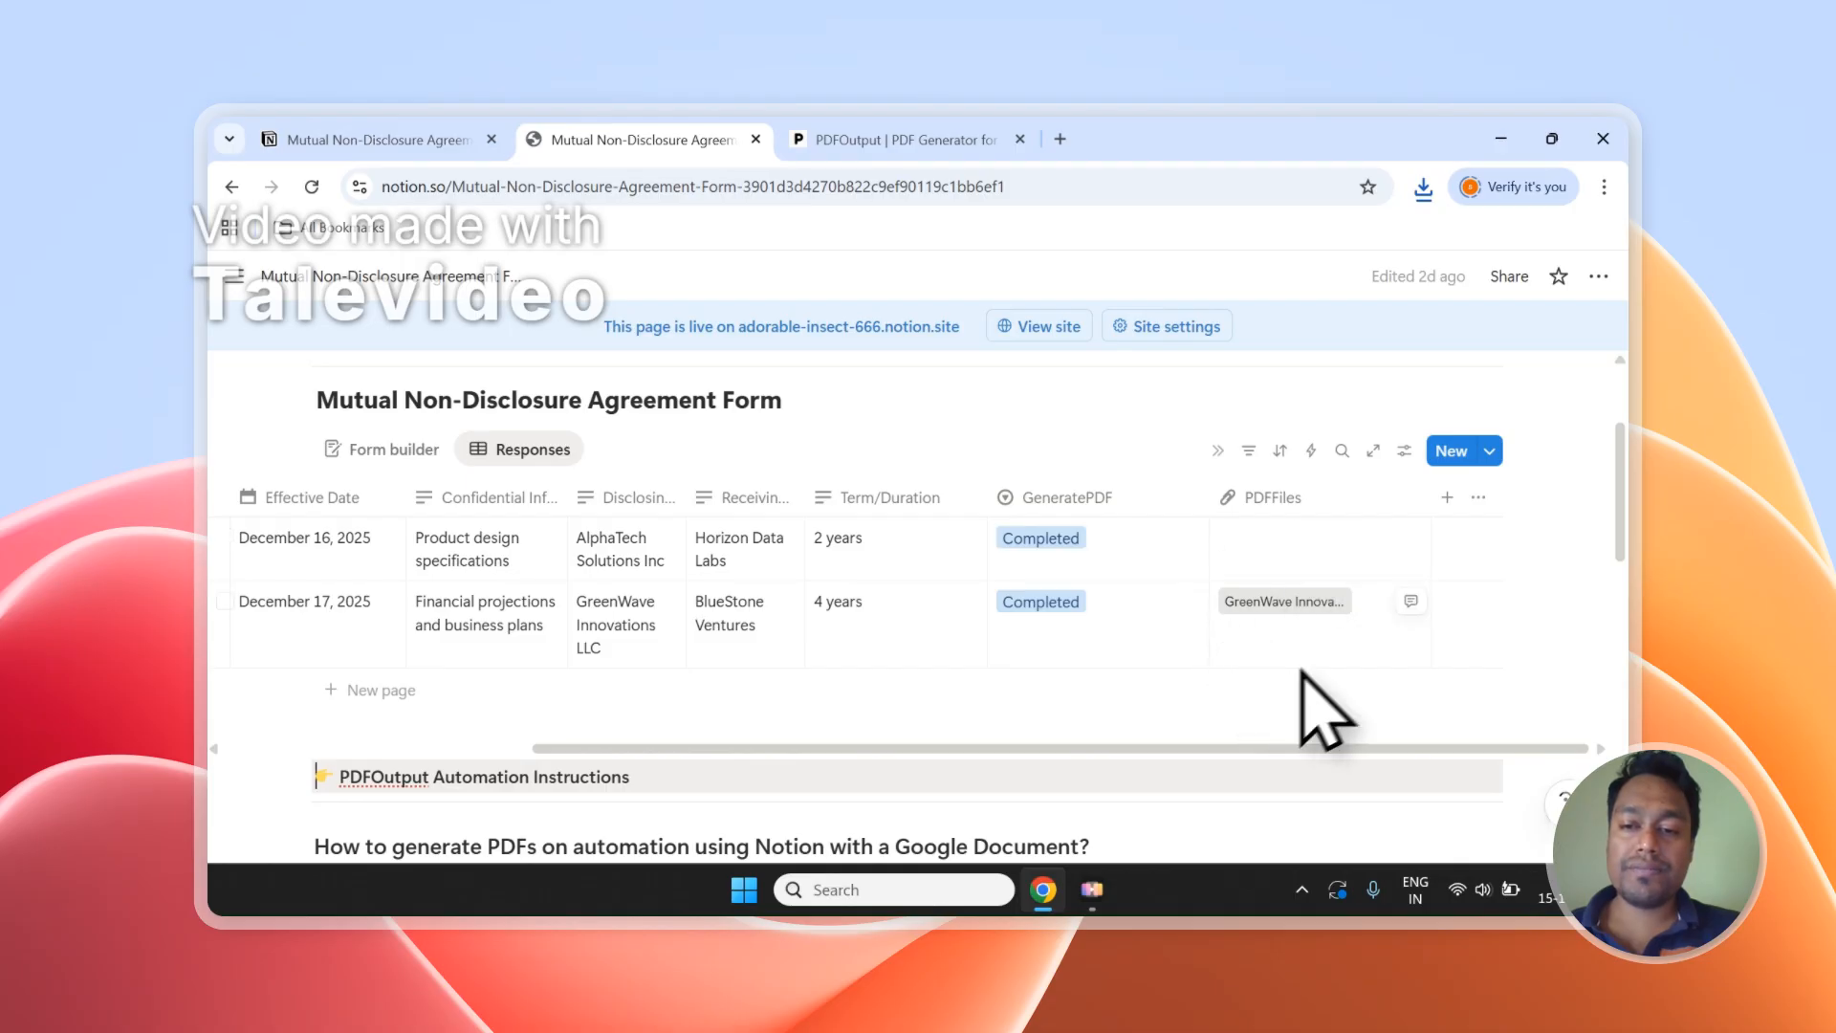
click(1277, 604)
click(708, 130)
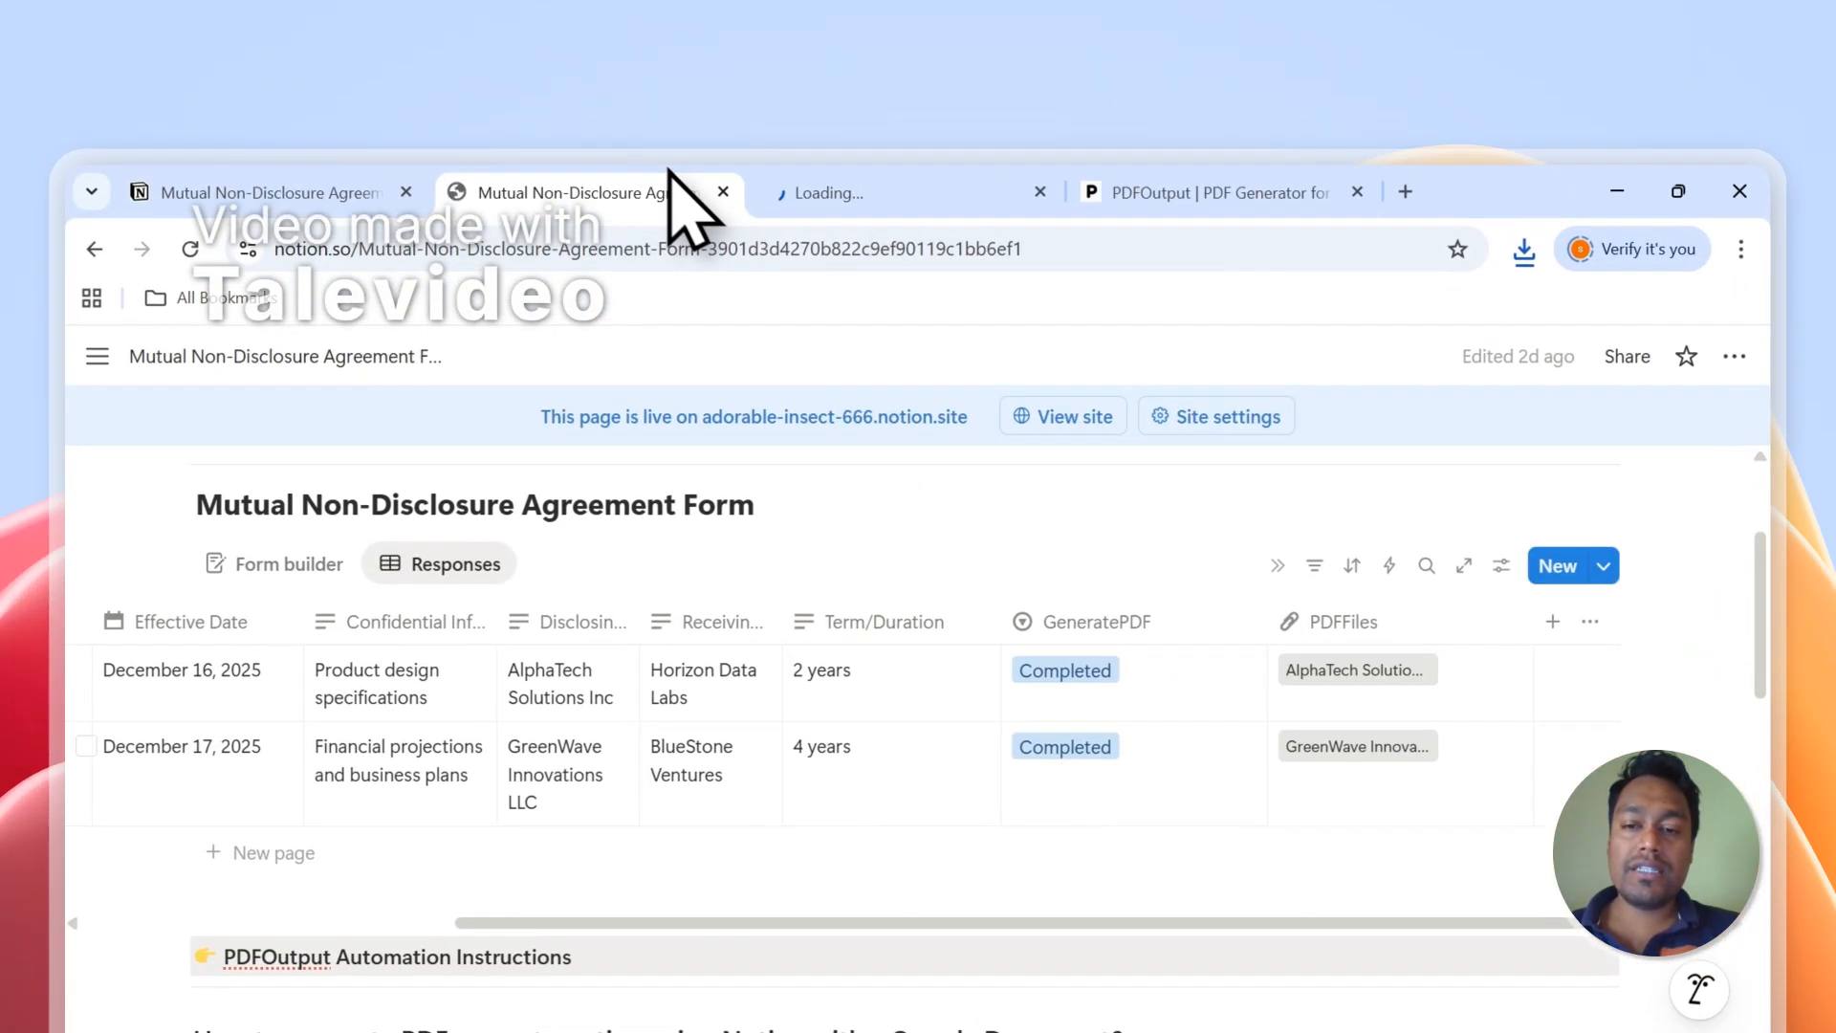
click(1338, 747)
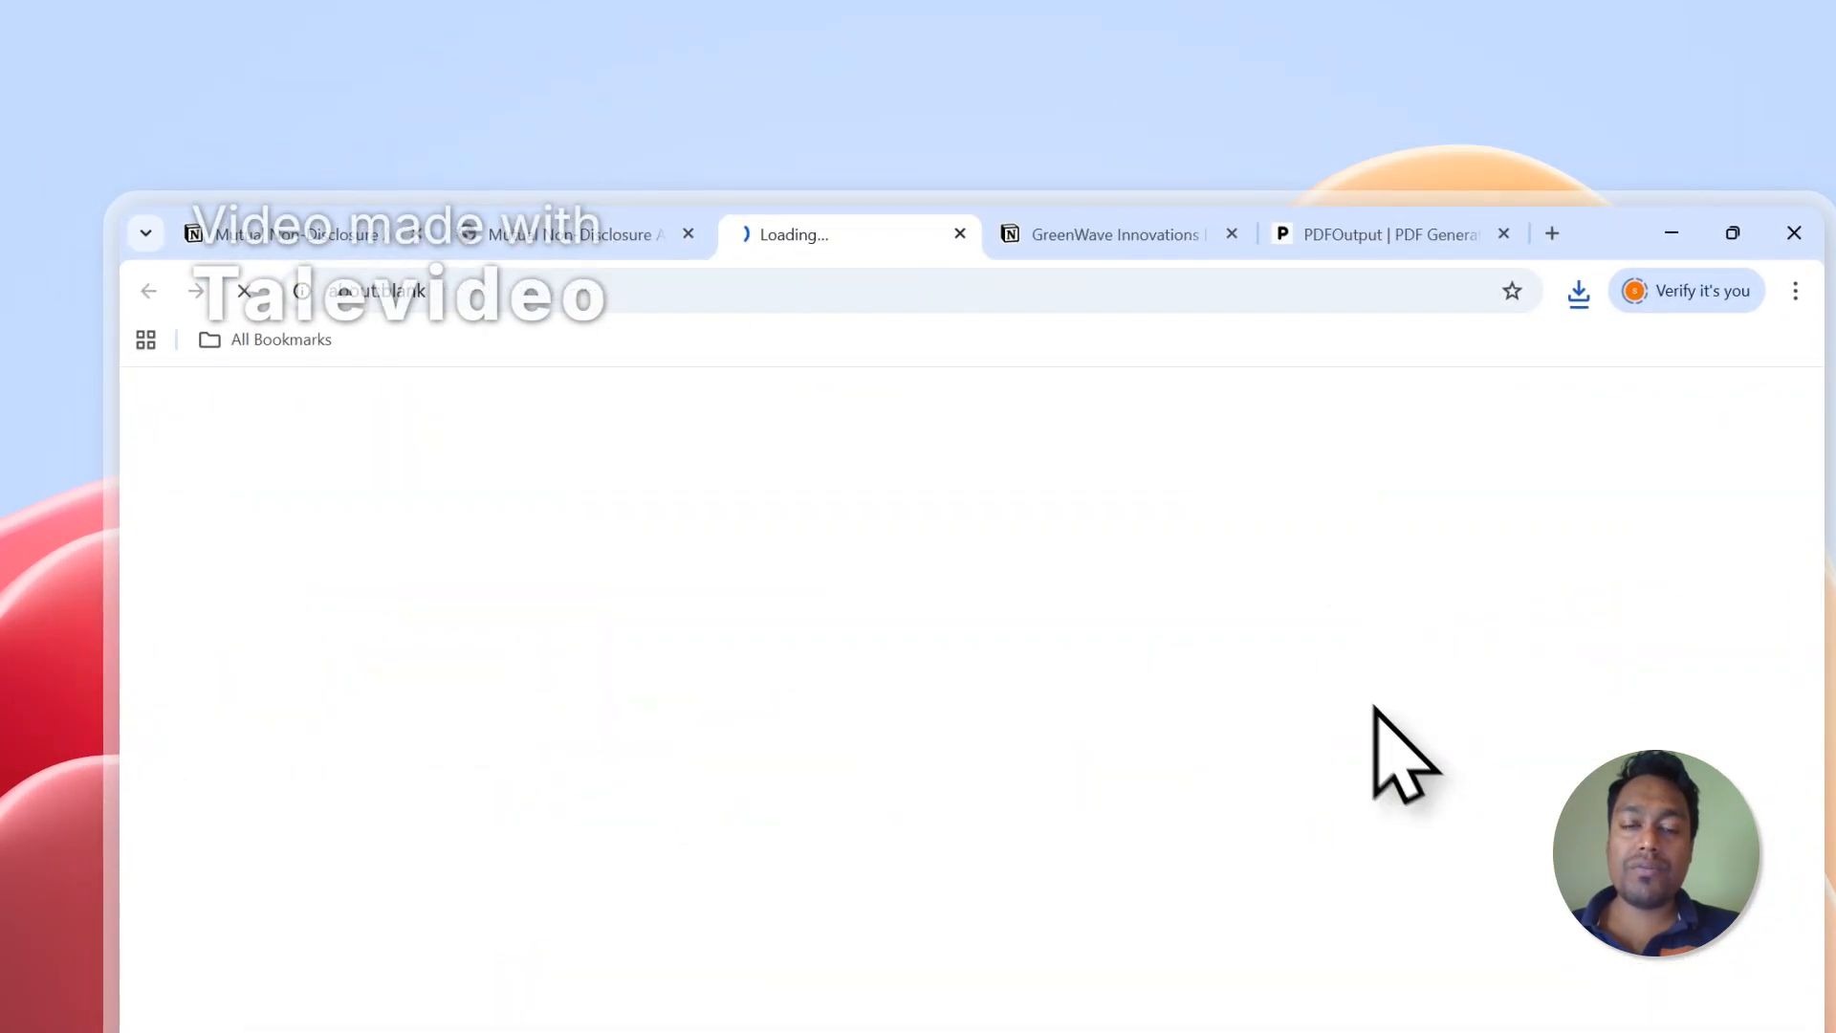
click(1086, 234)
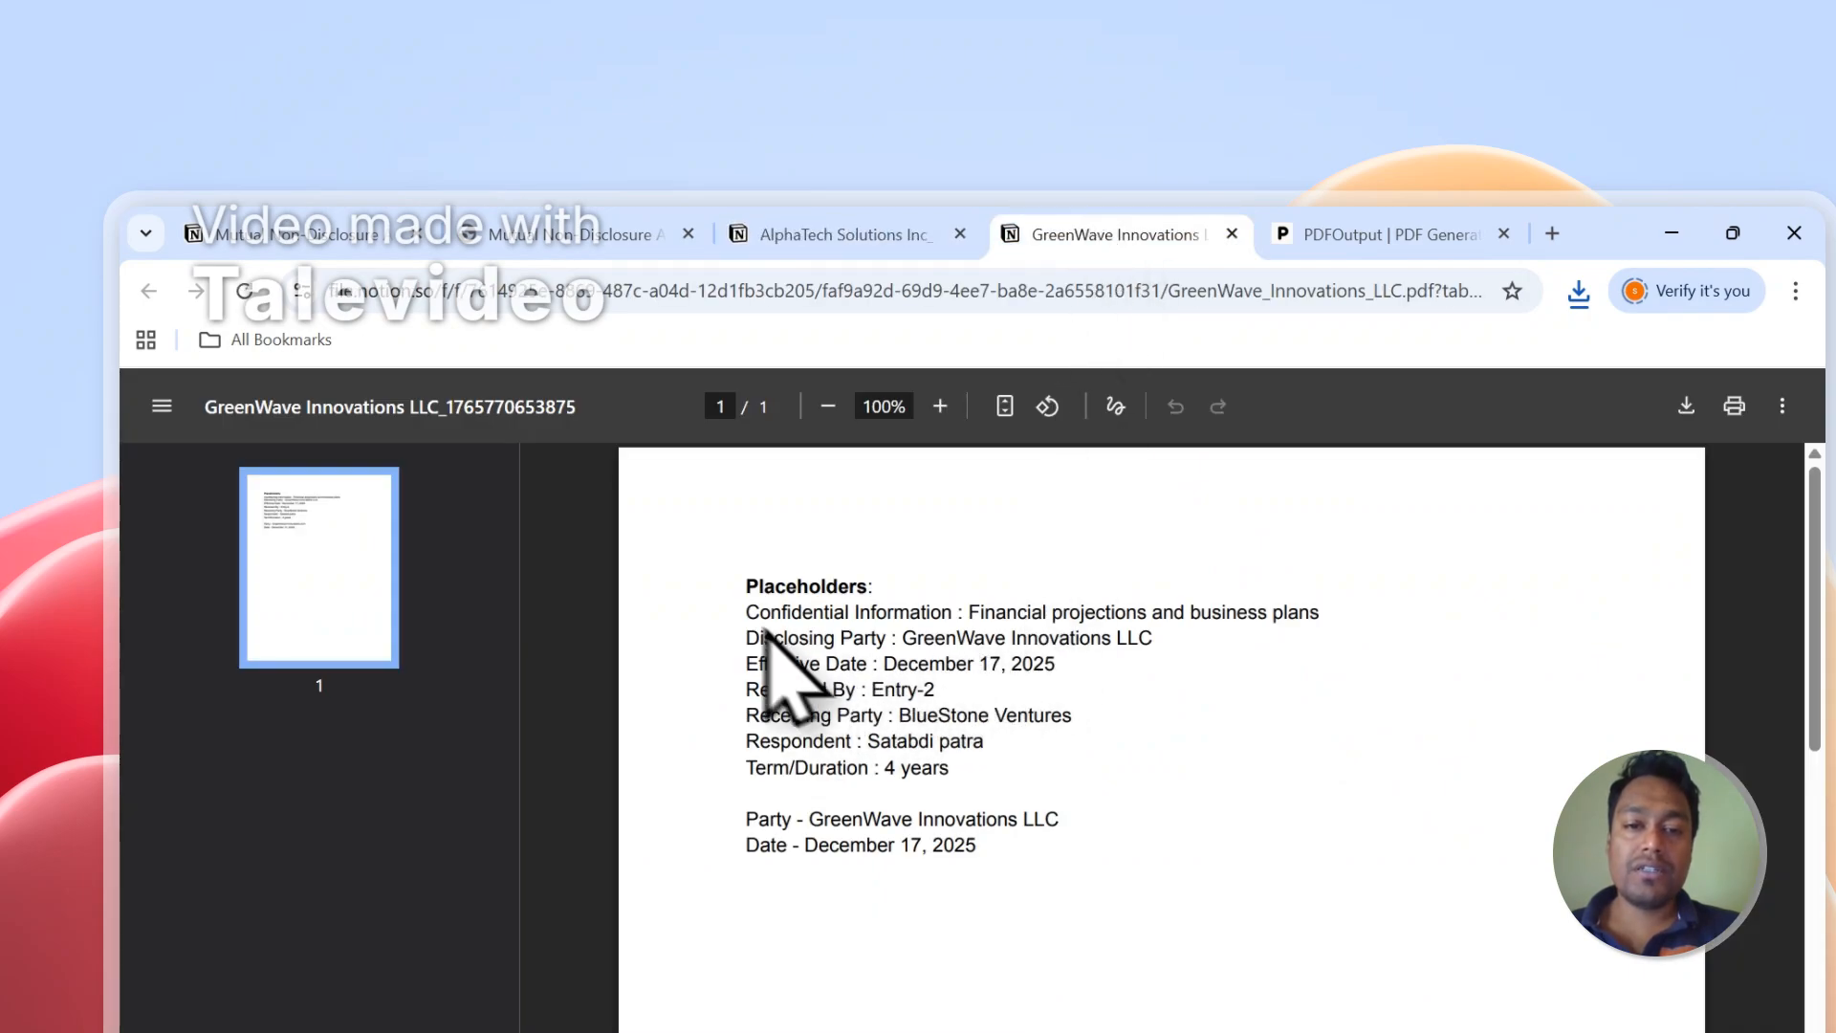
Step: Examine the filled-in placeholder values and the Party and Date lines in the GreenWave Innovations and AlphaTech Solutions PDFs
drag(748, 594, 980, 861)
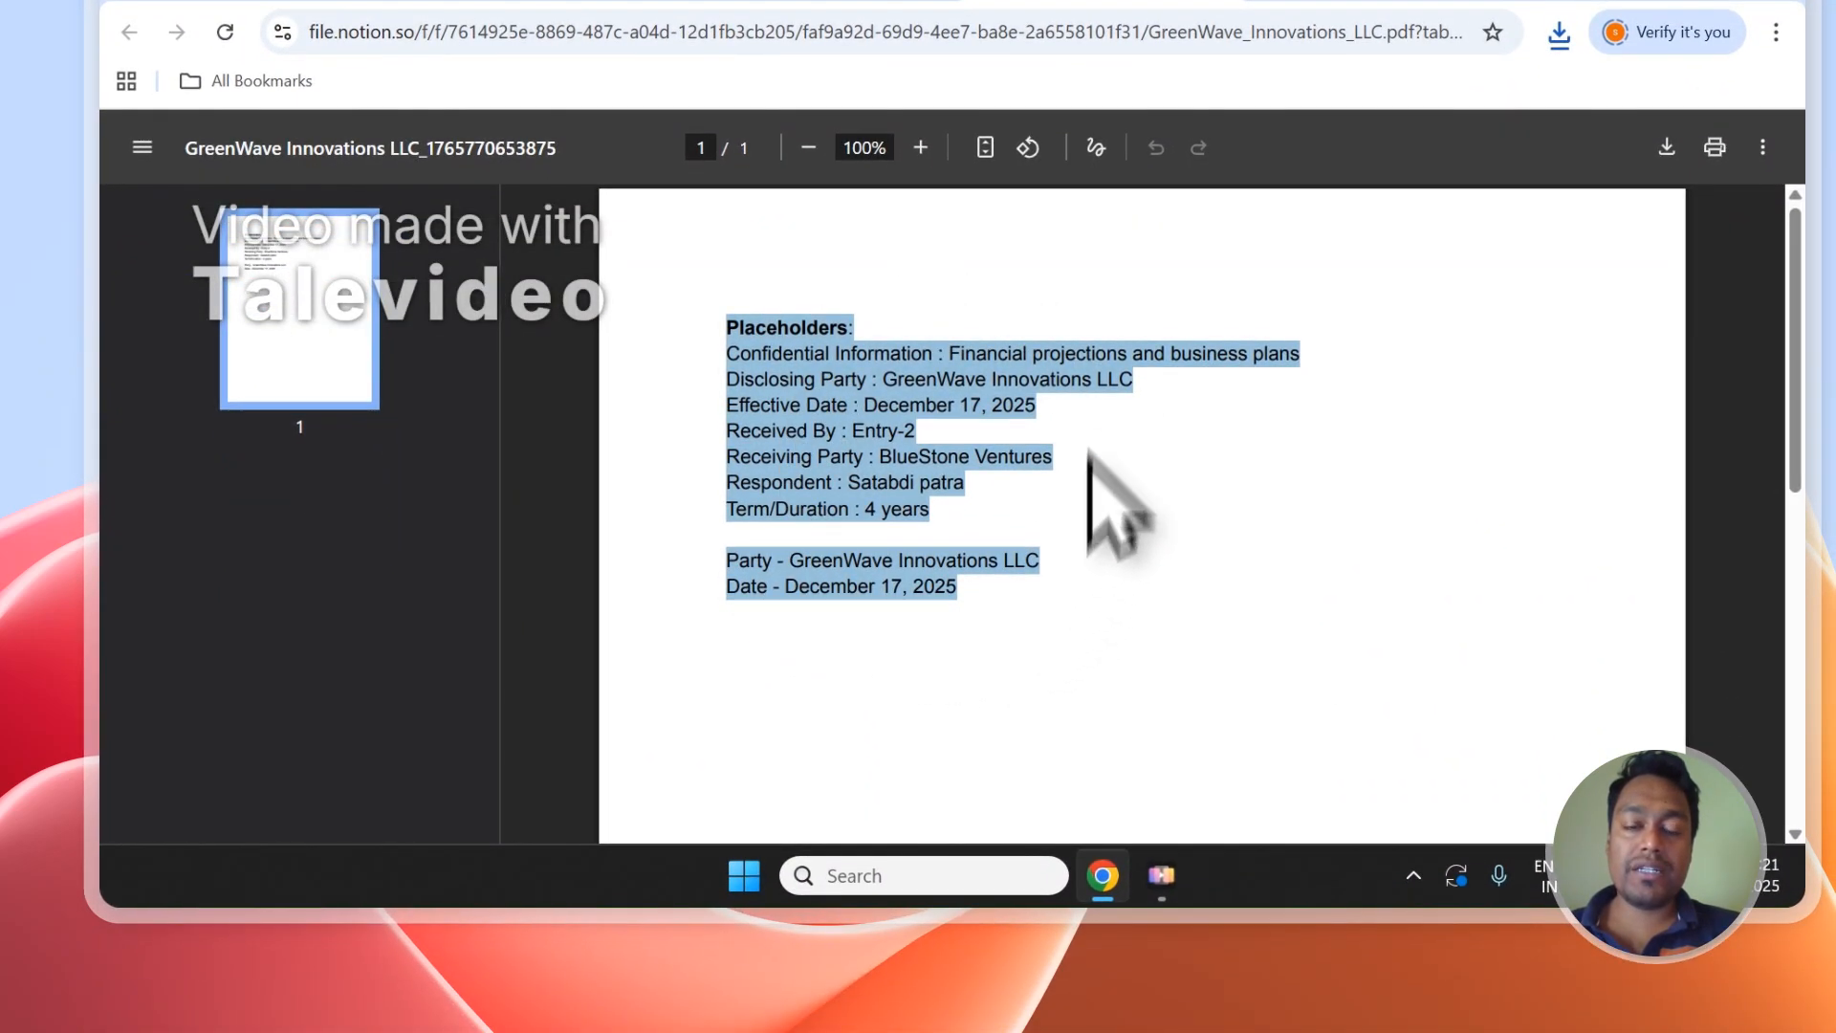
click(854, 431)
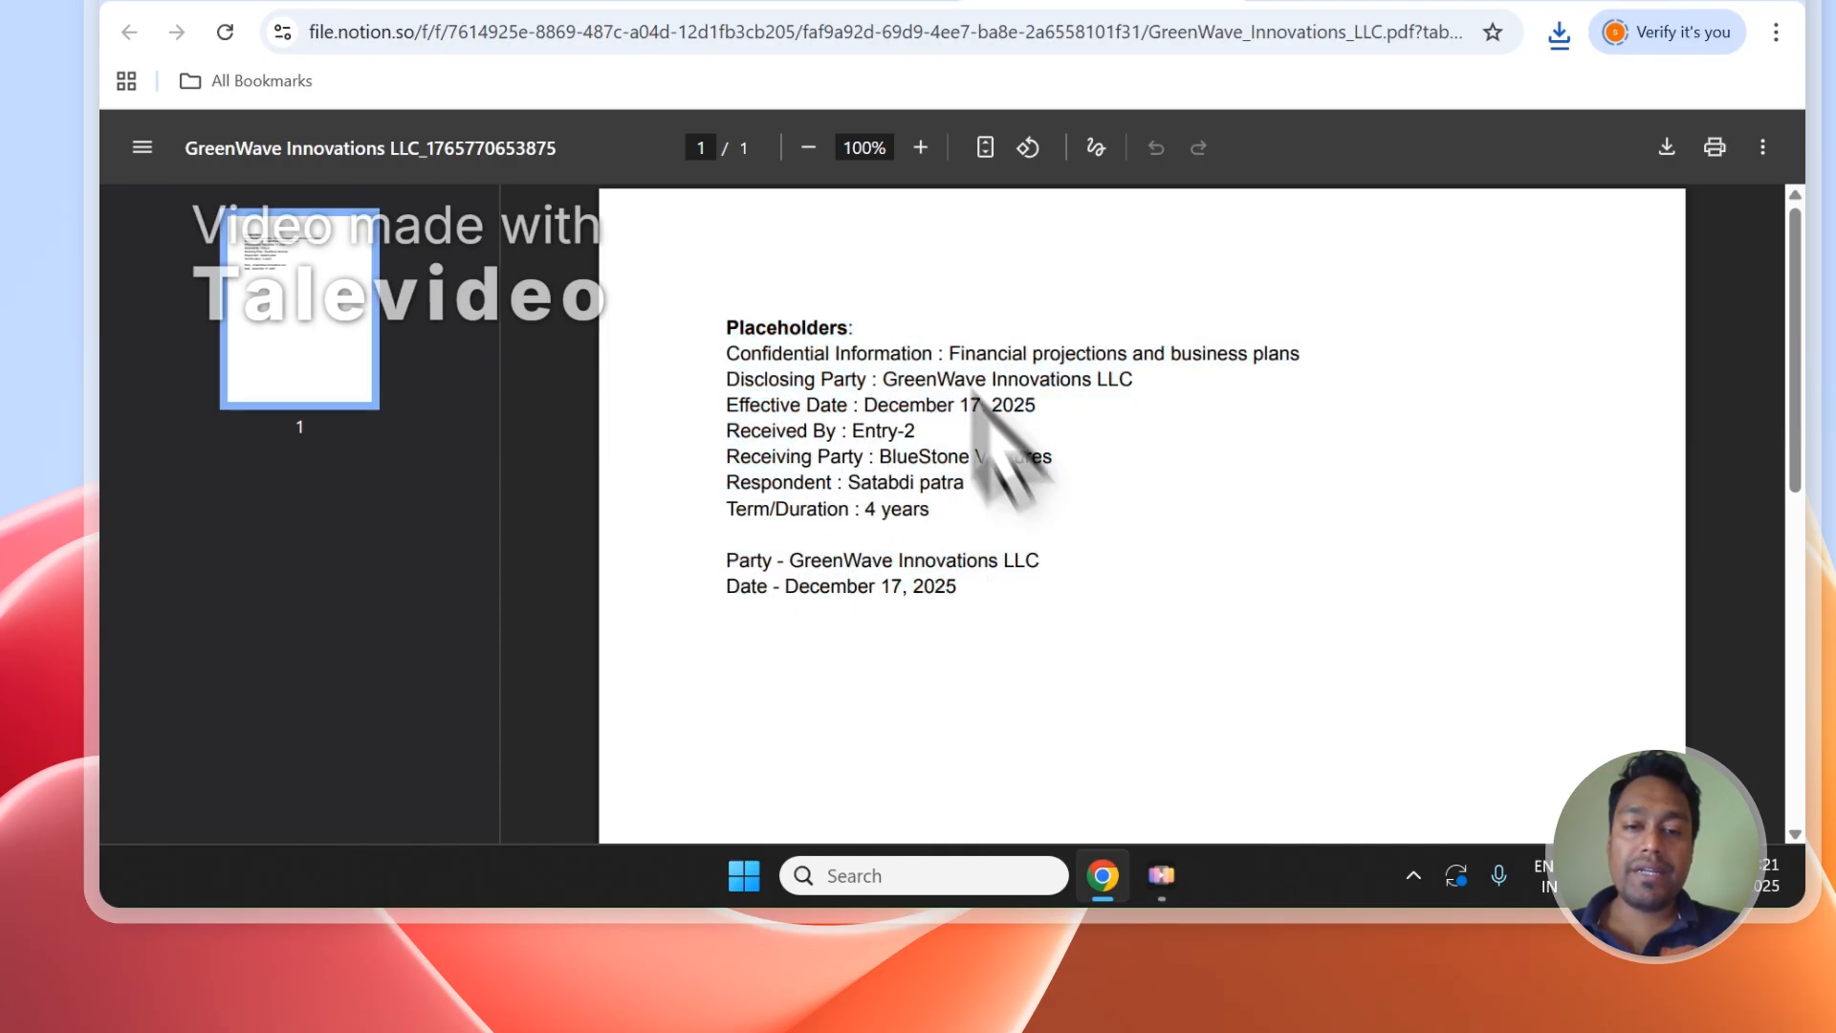
click(869, 165)
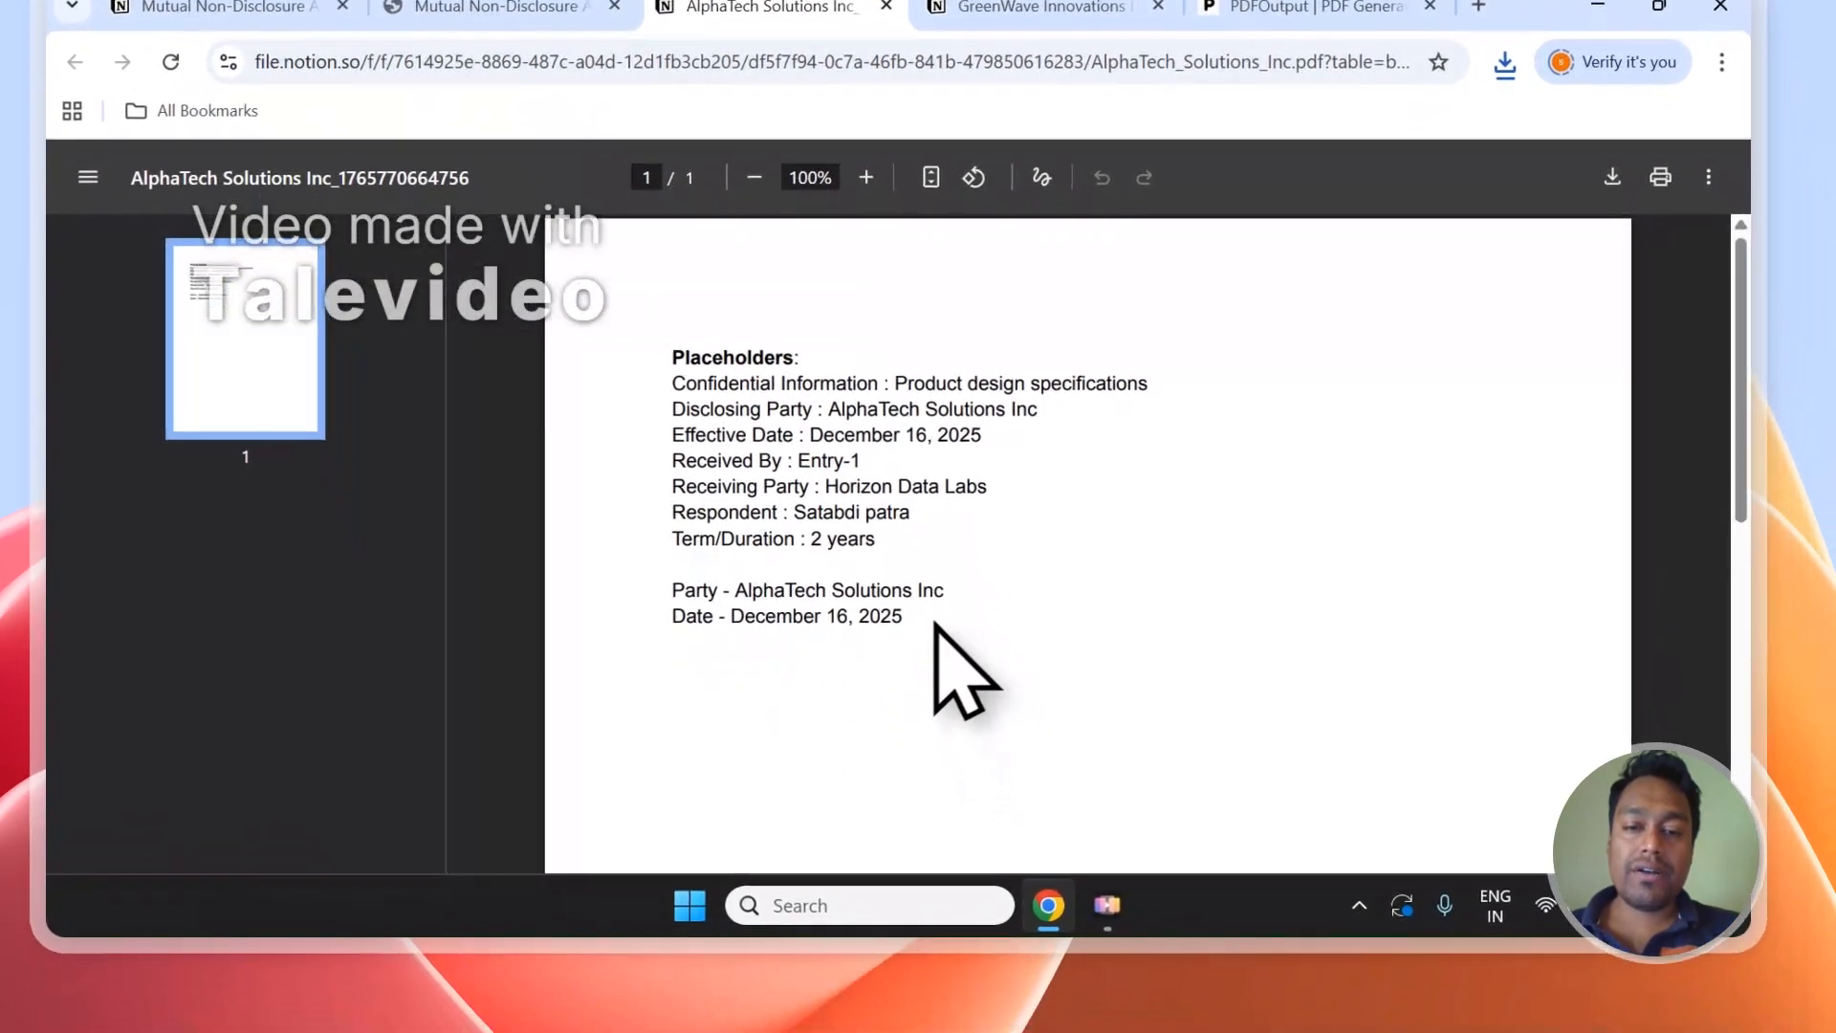
drag(908, 619, 781, 462)
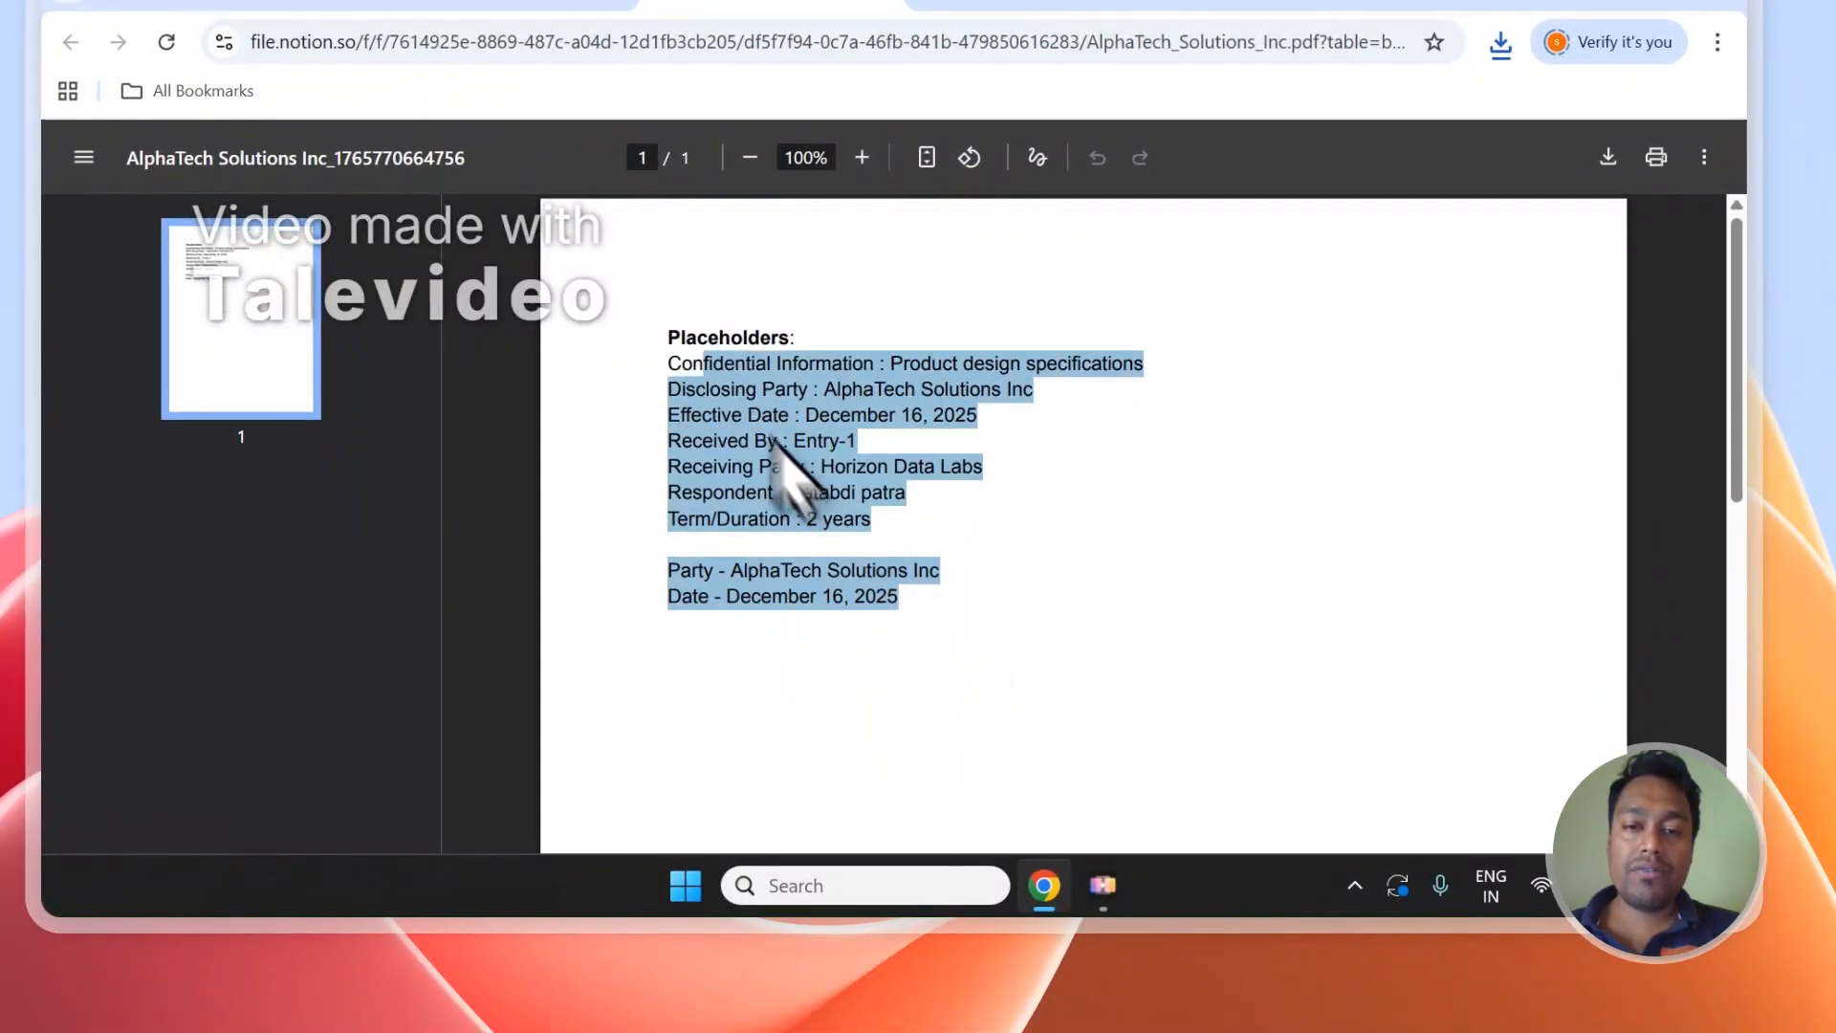
click(824, 377)
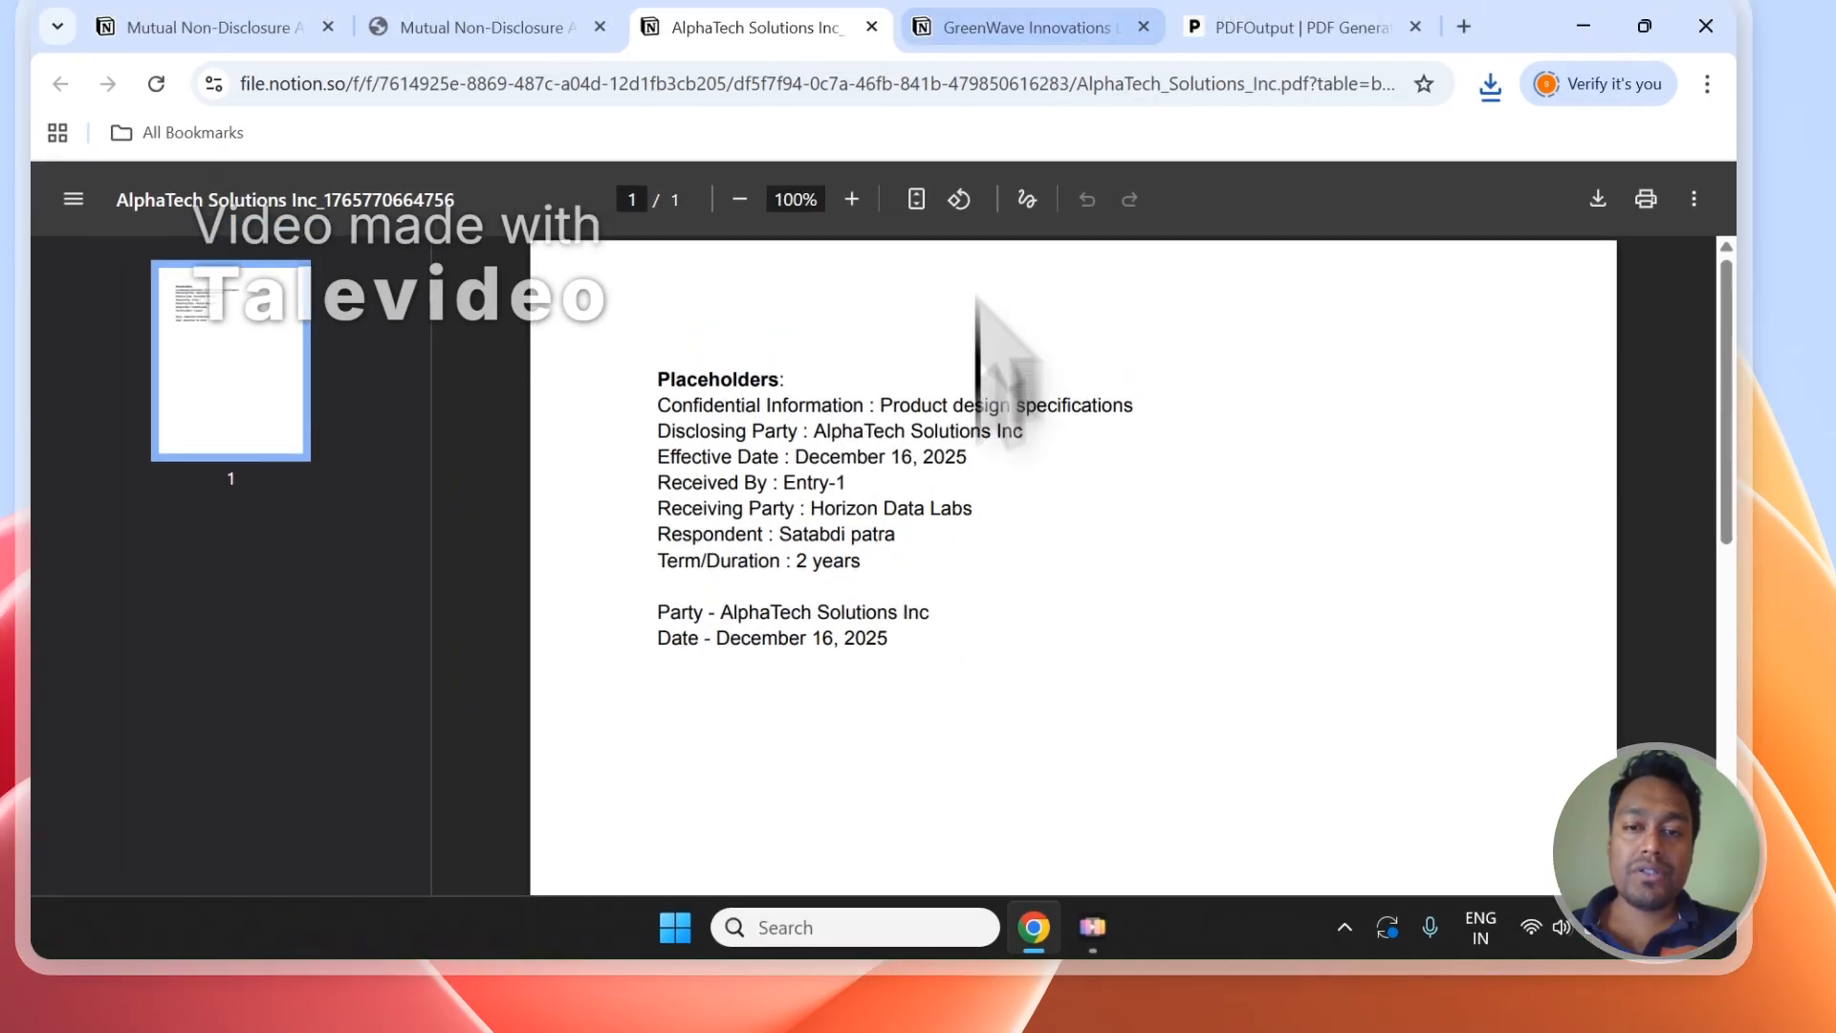
click(1037, 83)
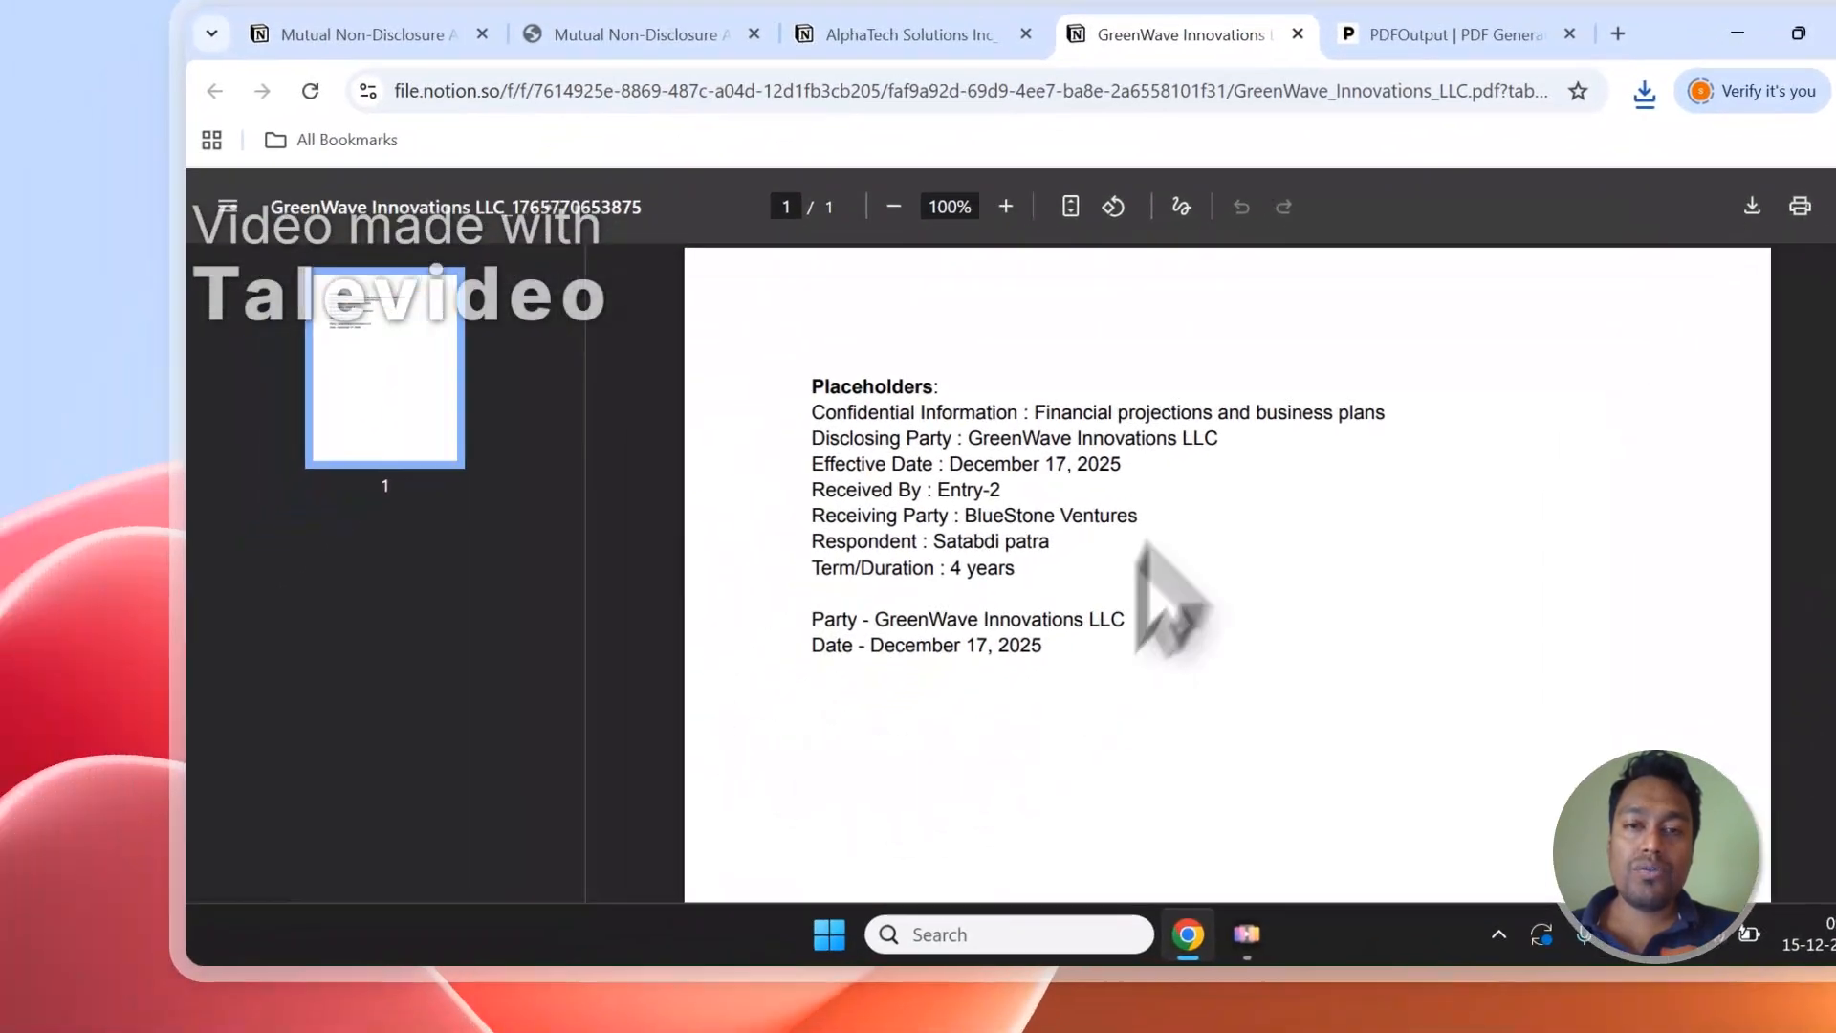
click(956, 35)
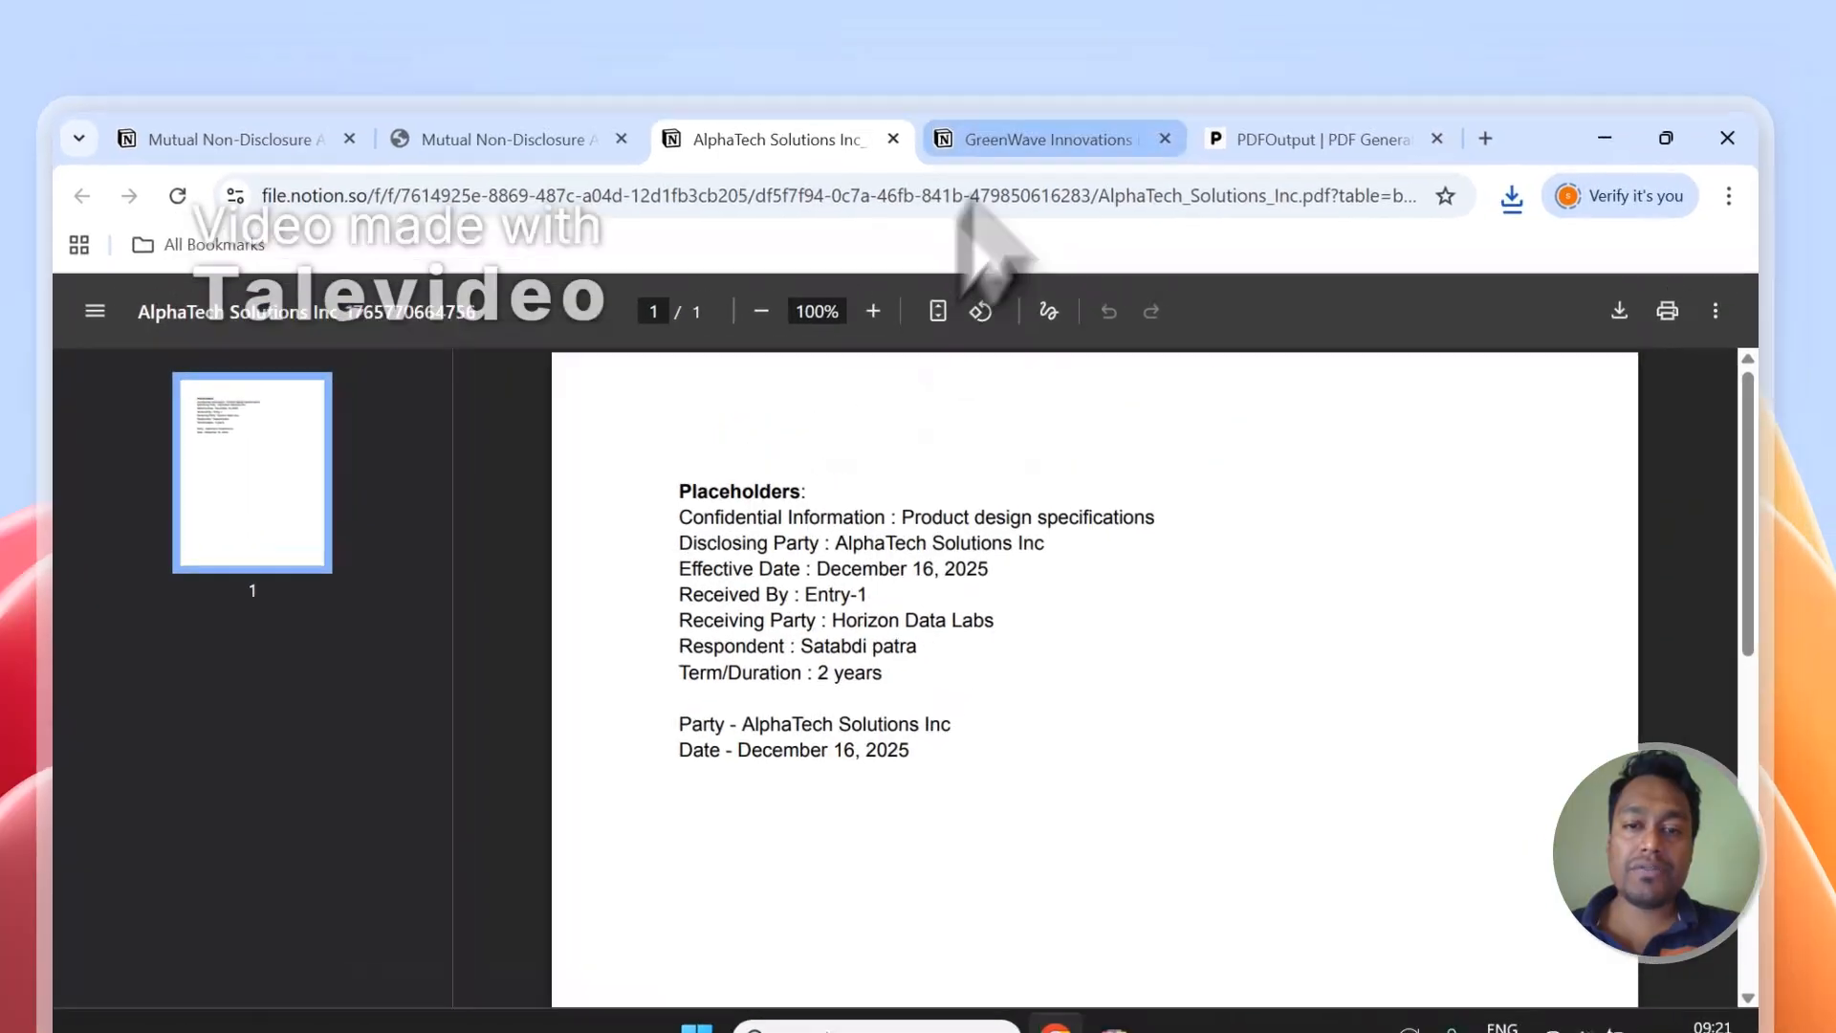
click(1085, 71)
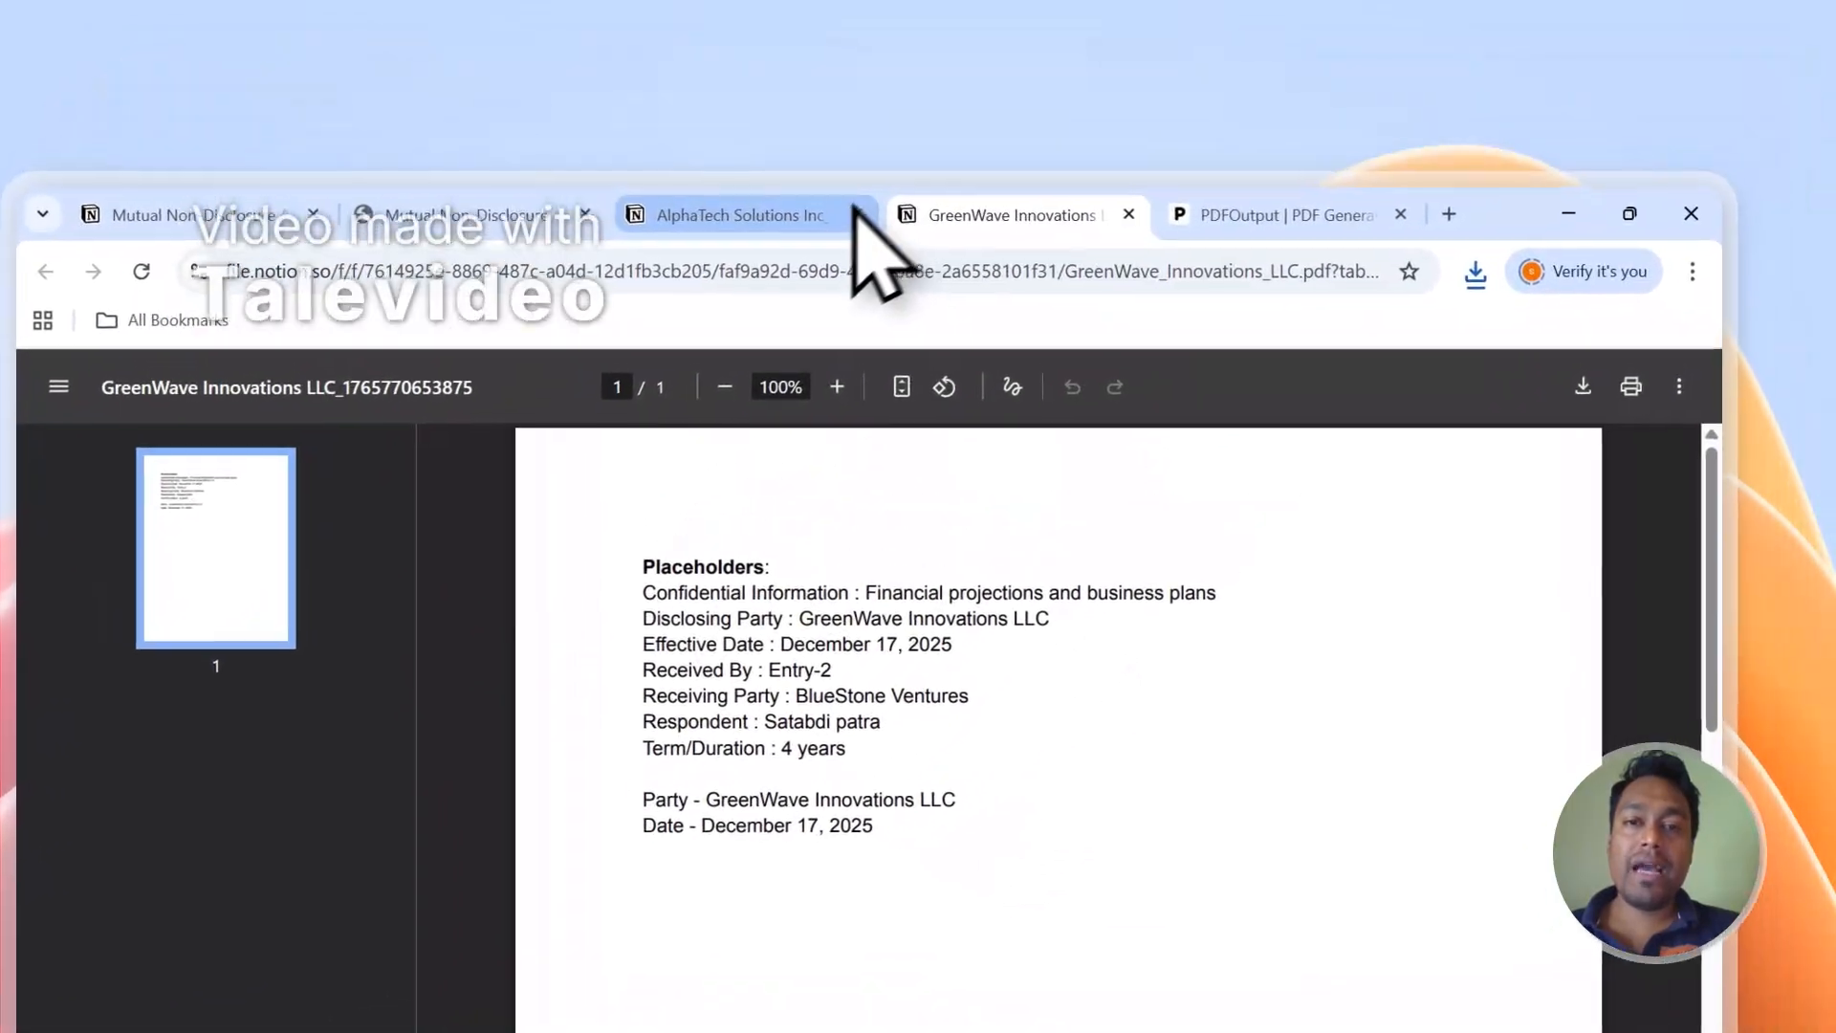
click(937, 93)
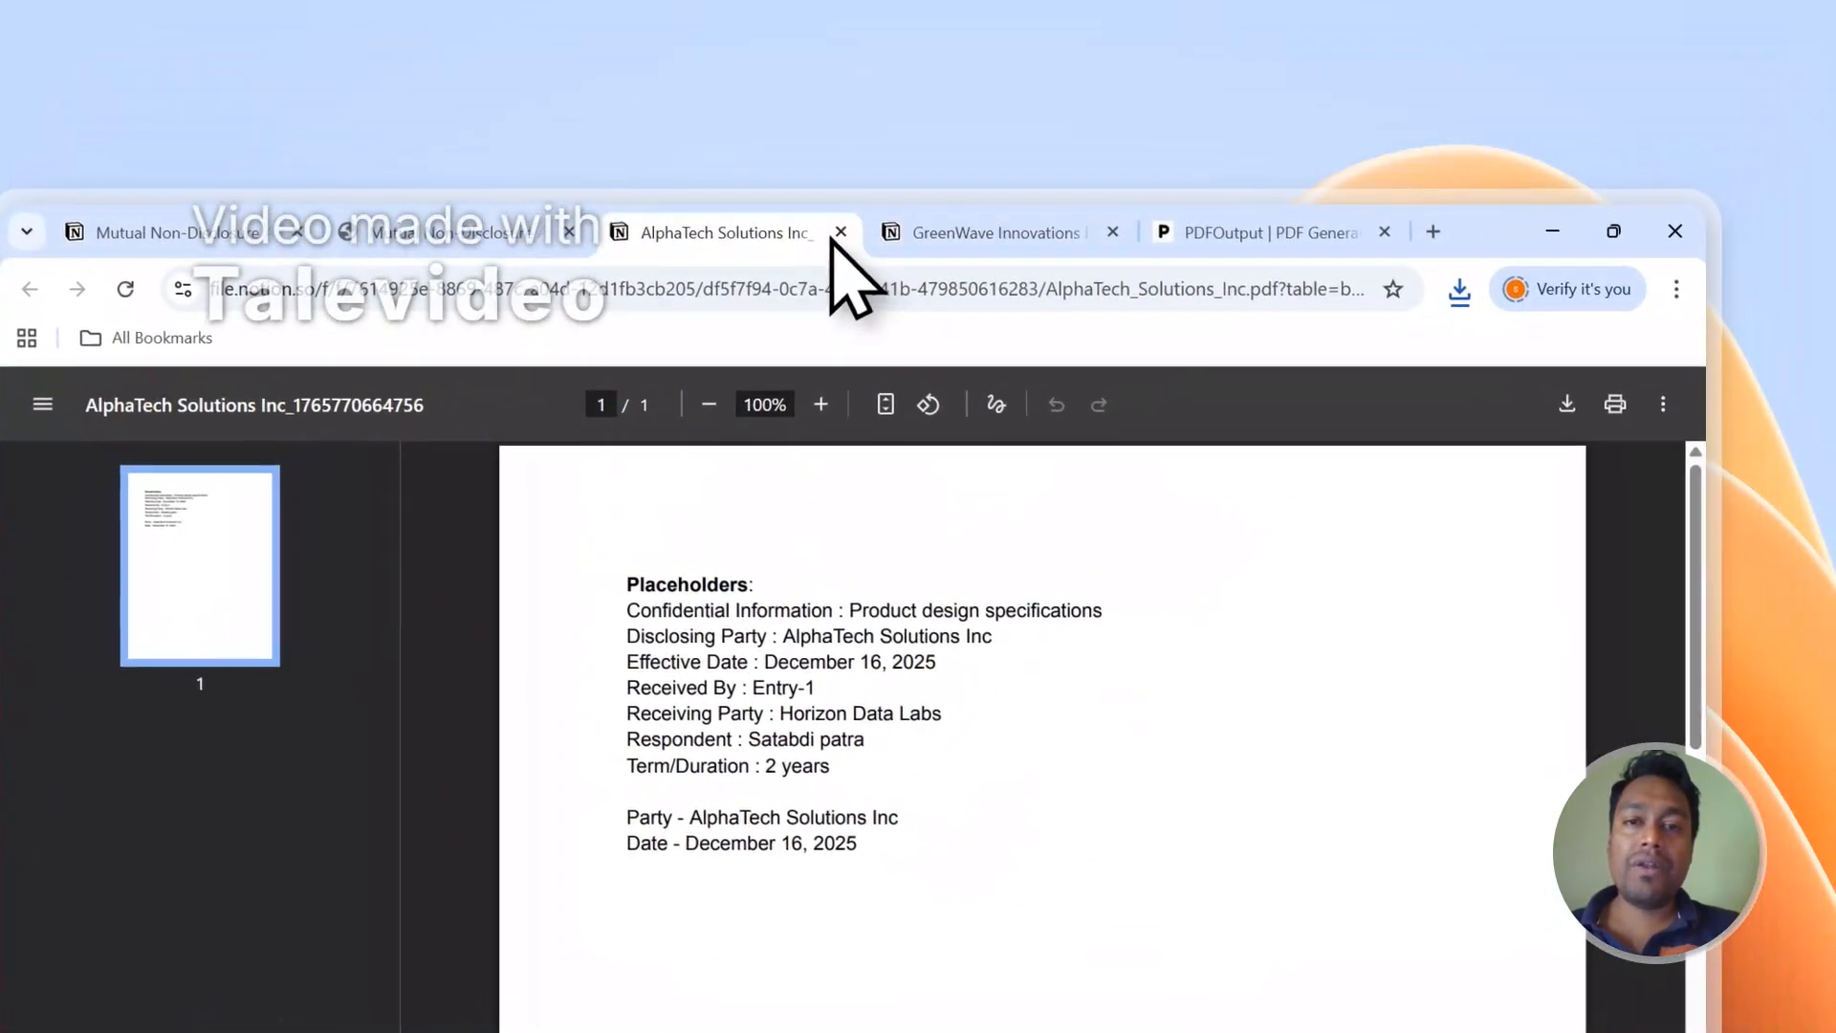
Step: Close both generated PDFs and go back to Step 3, the Mapping Section, in PDFOutput
click(966, 93)
click(839, 233)
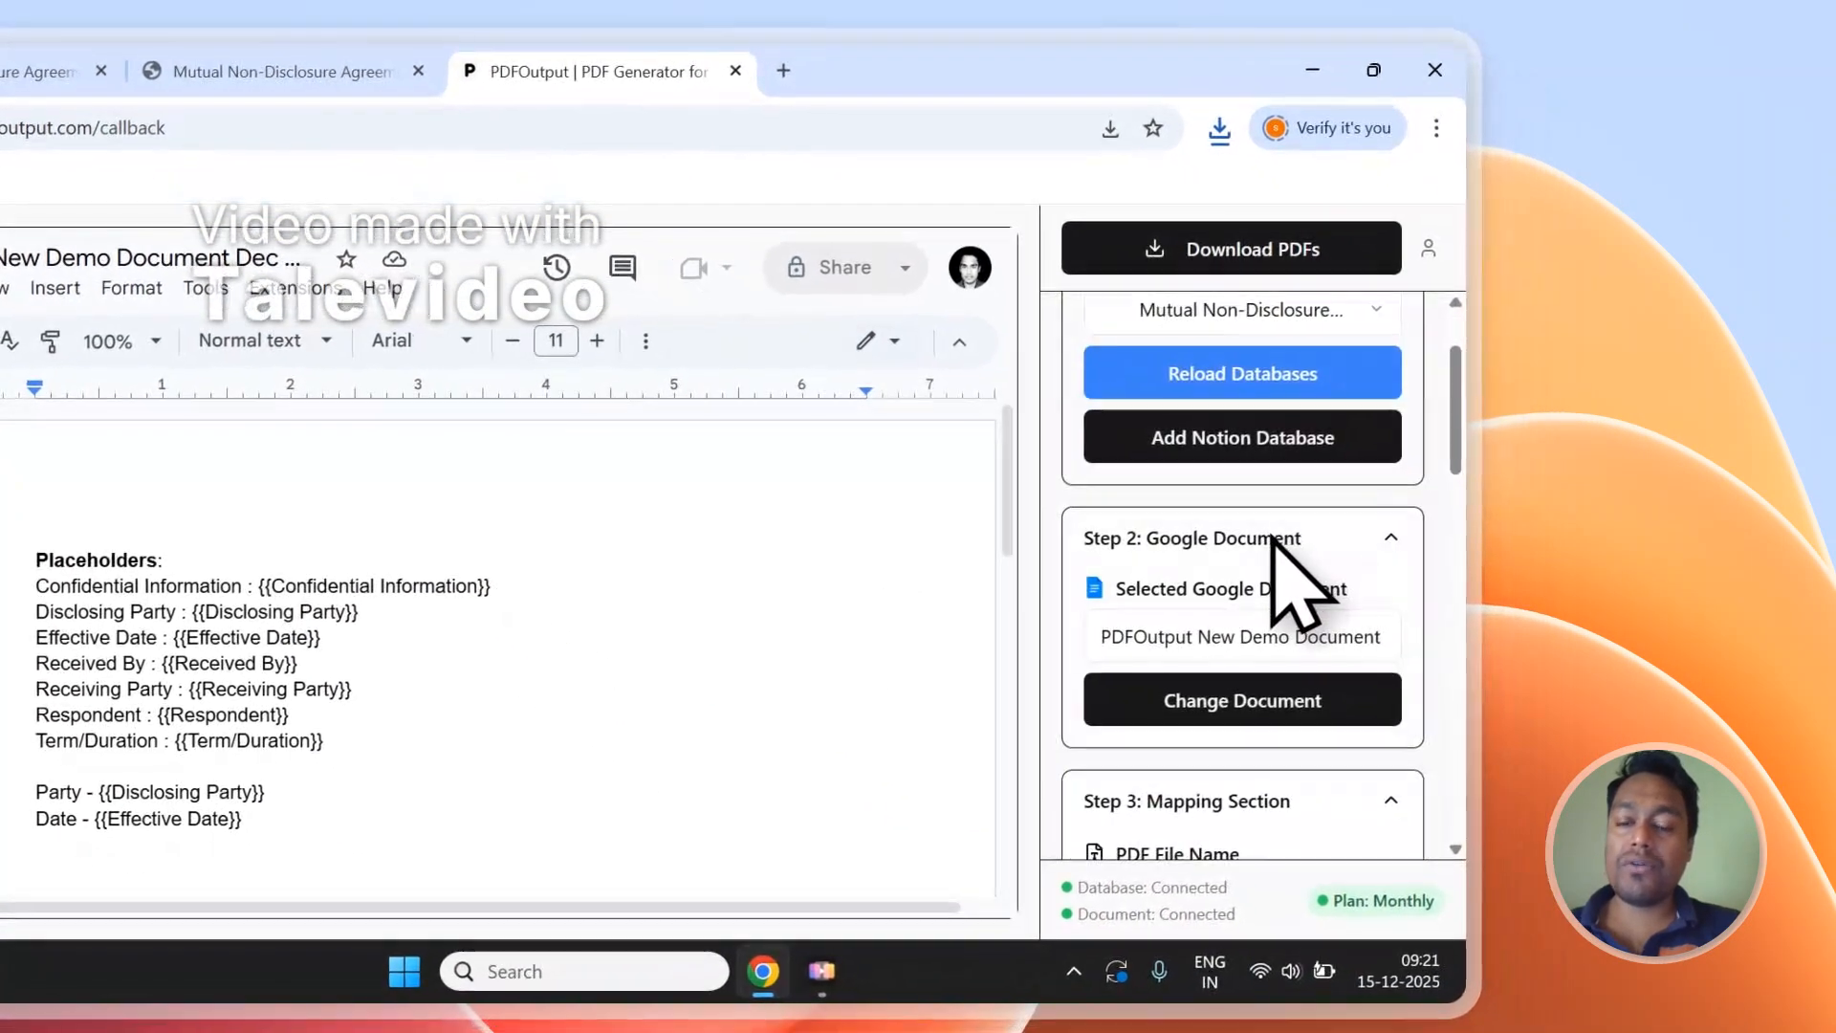
scroll(1282, 569, down, 4)
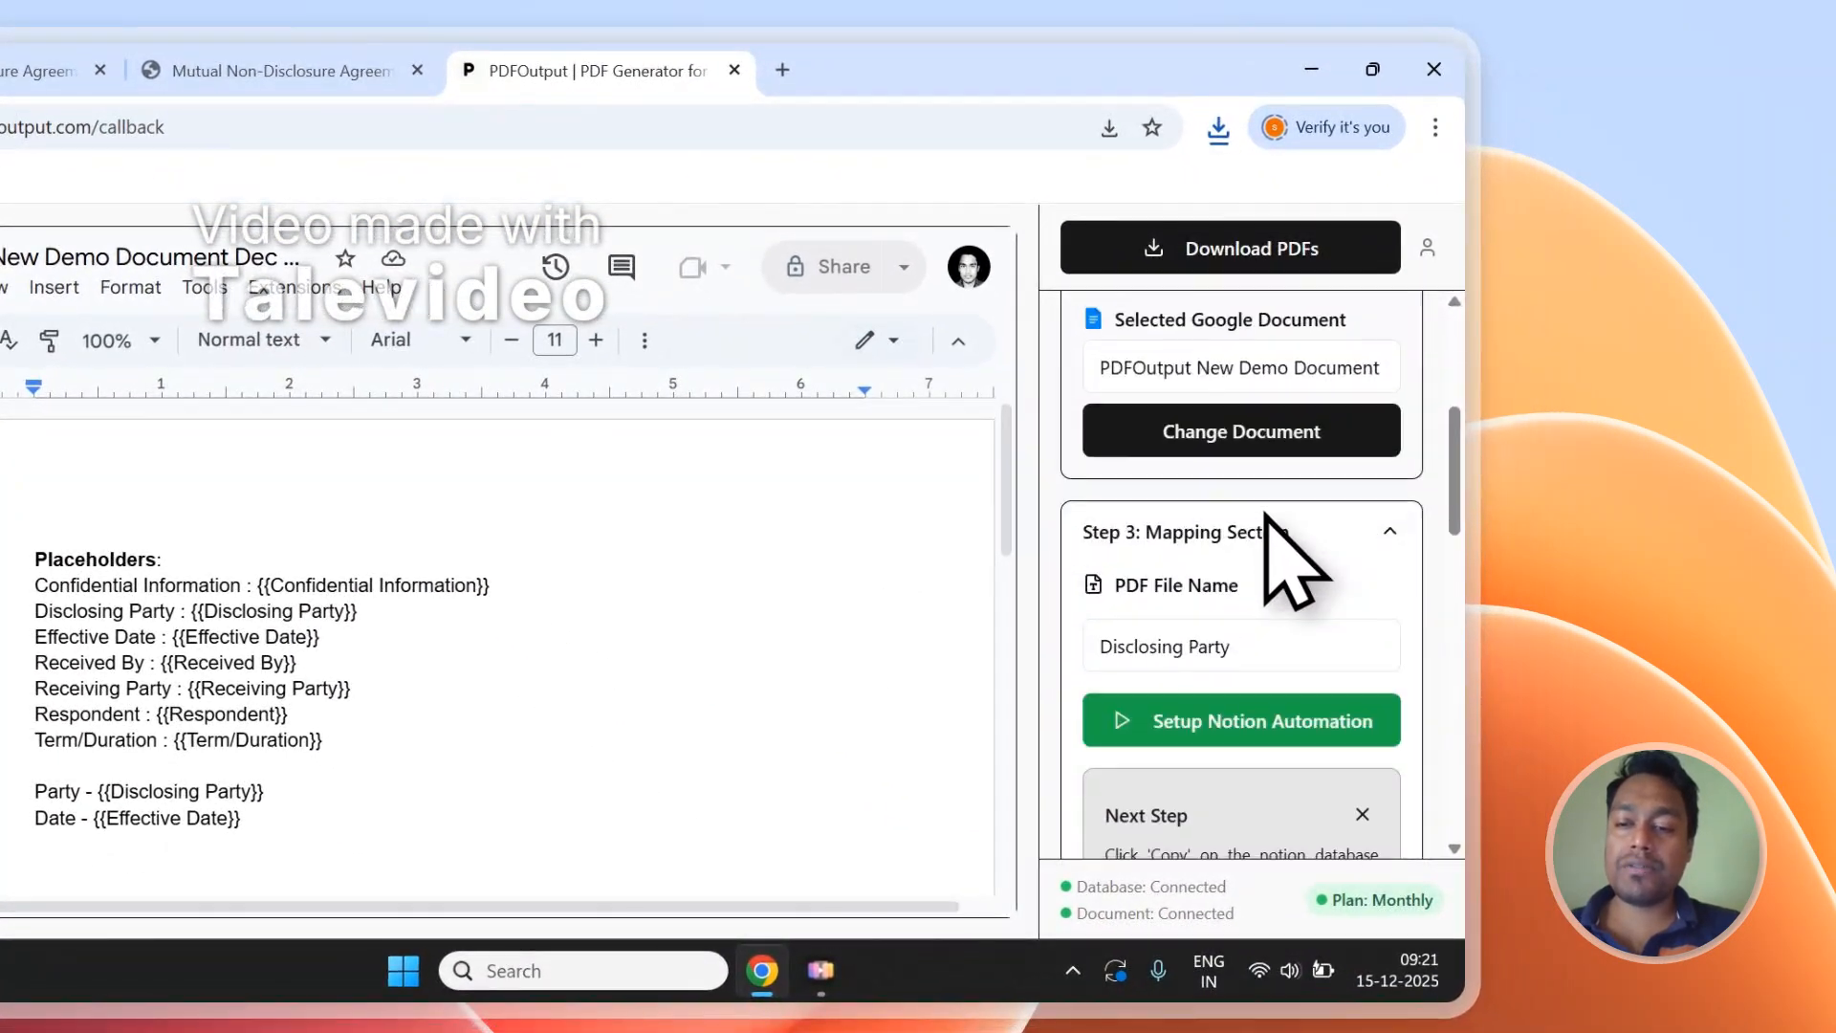
Step: Set up the Notion automation from the Mapping Section and open the responses table in Notion
click(1213, 602)
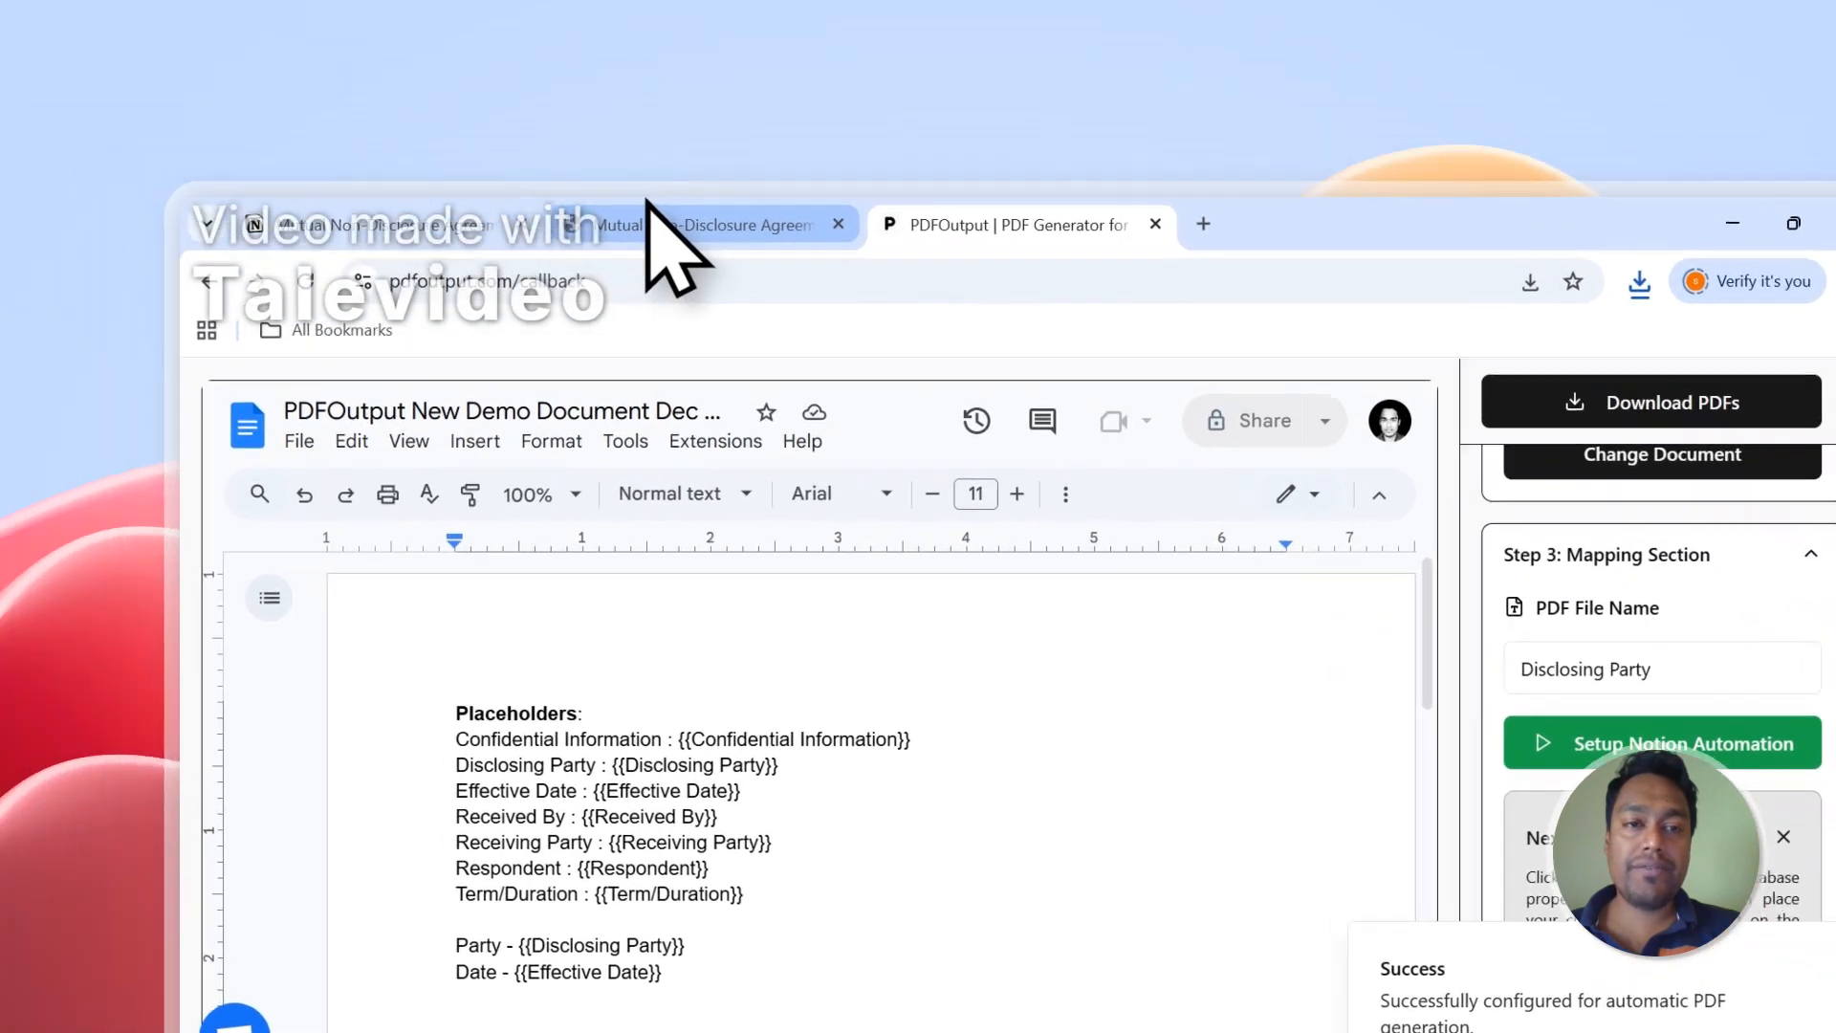
click(243, 70)
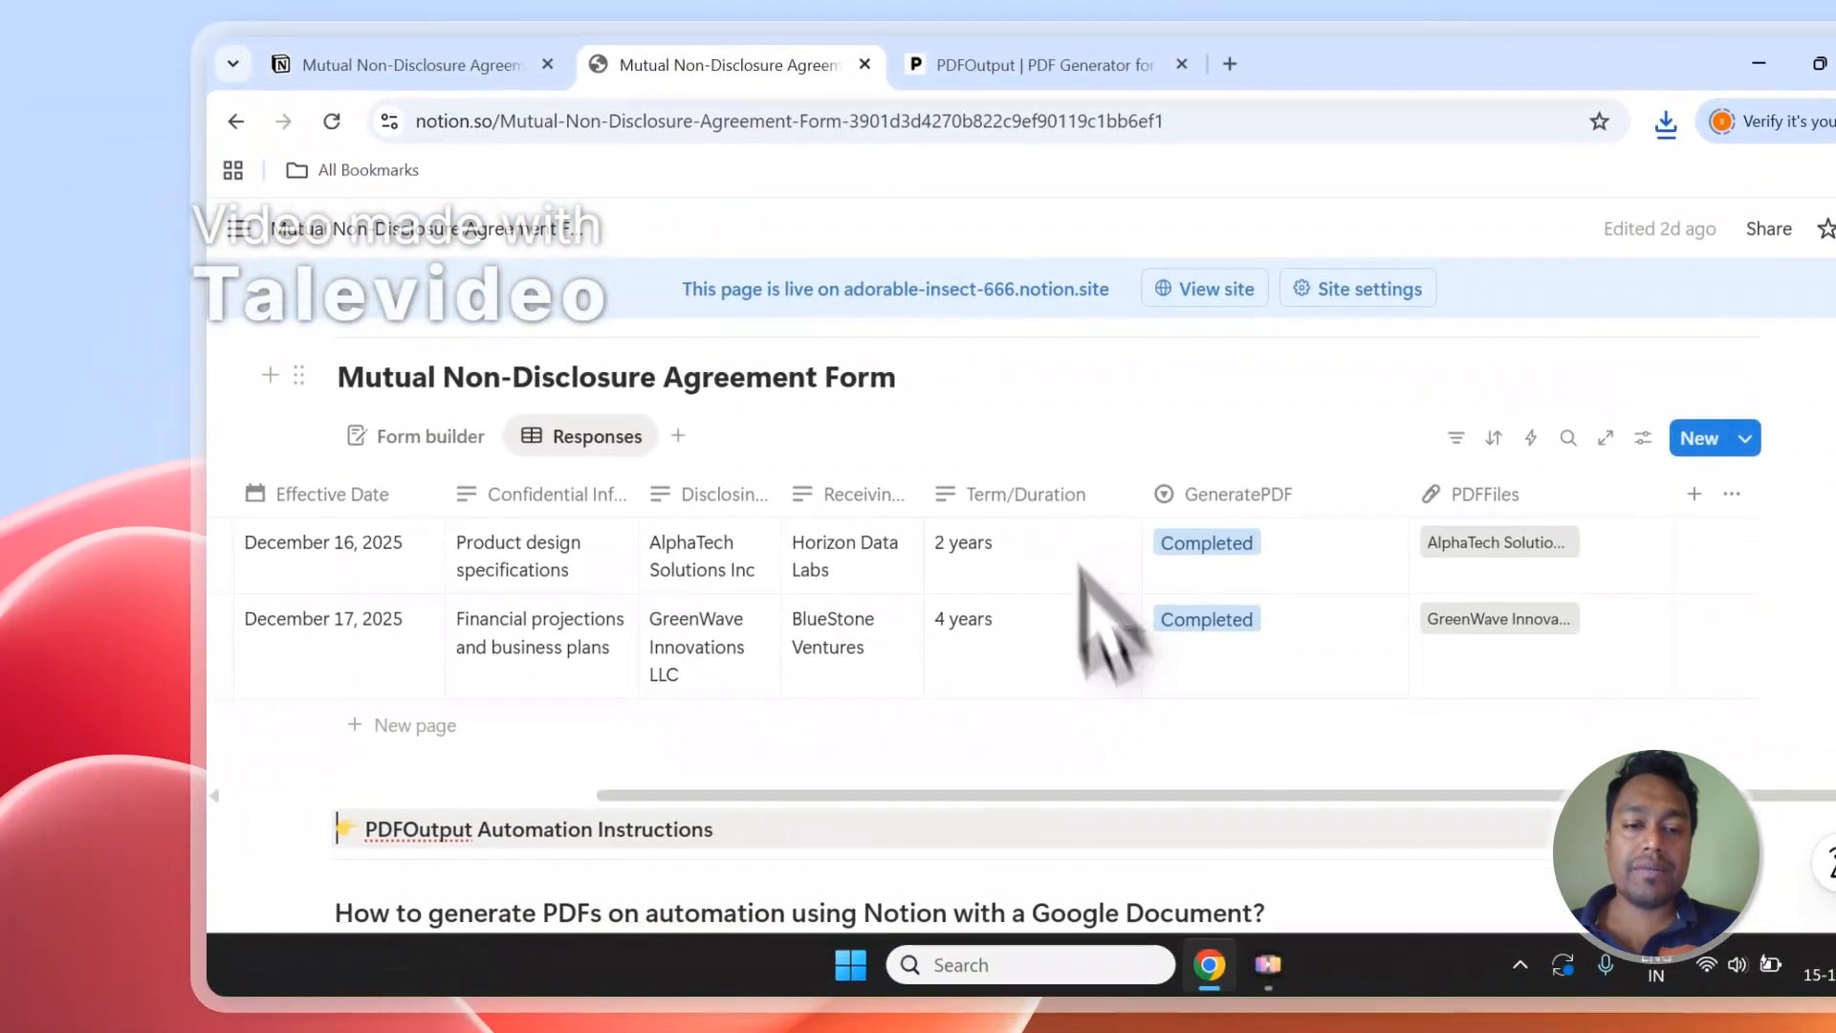
Step: Go back to PDFOutput and review the Notion Database, Google Document and Mapping Section steps
click(1004, 102)
scroll(1477, 631, up, 5)
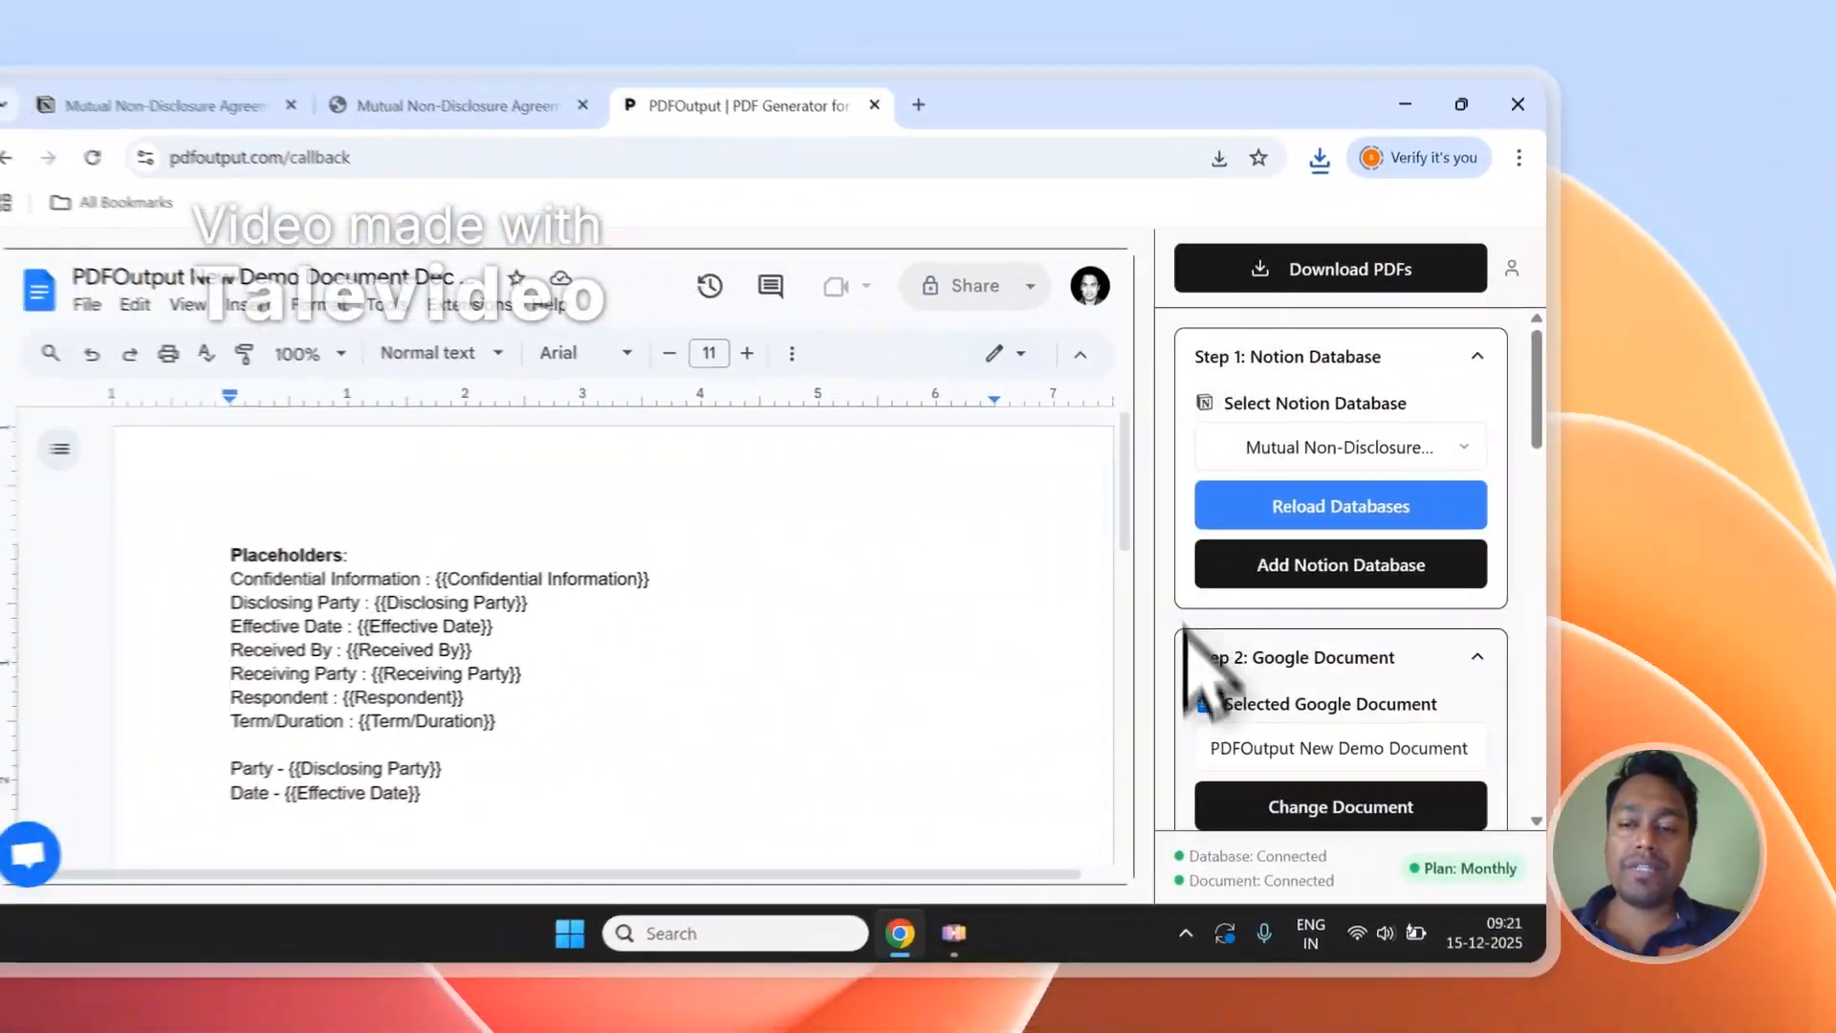
scroll(1338, 621, down, 3)
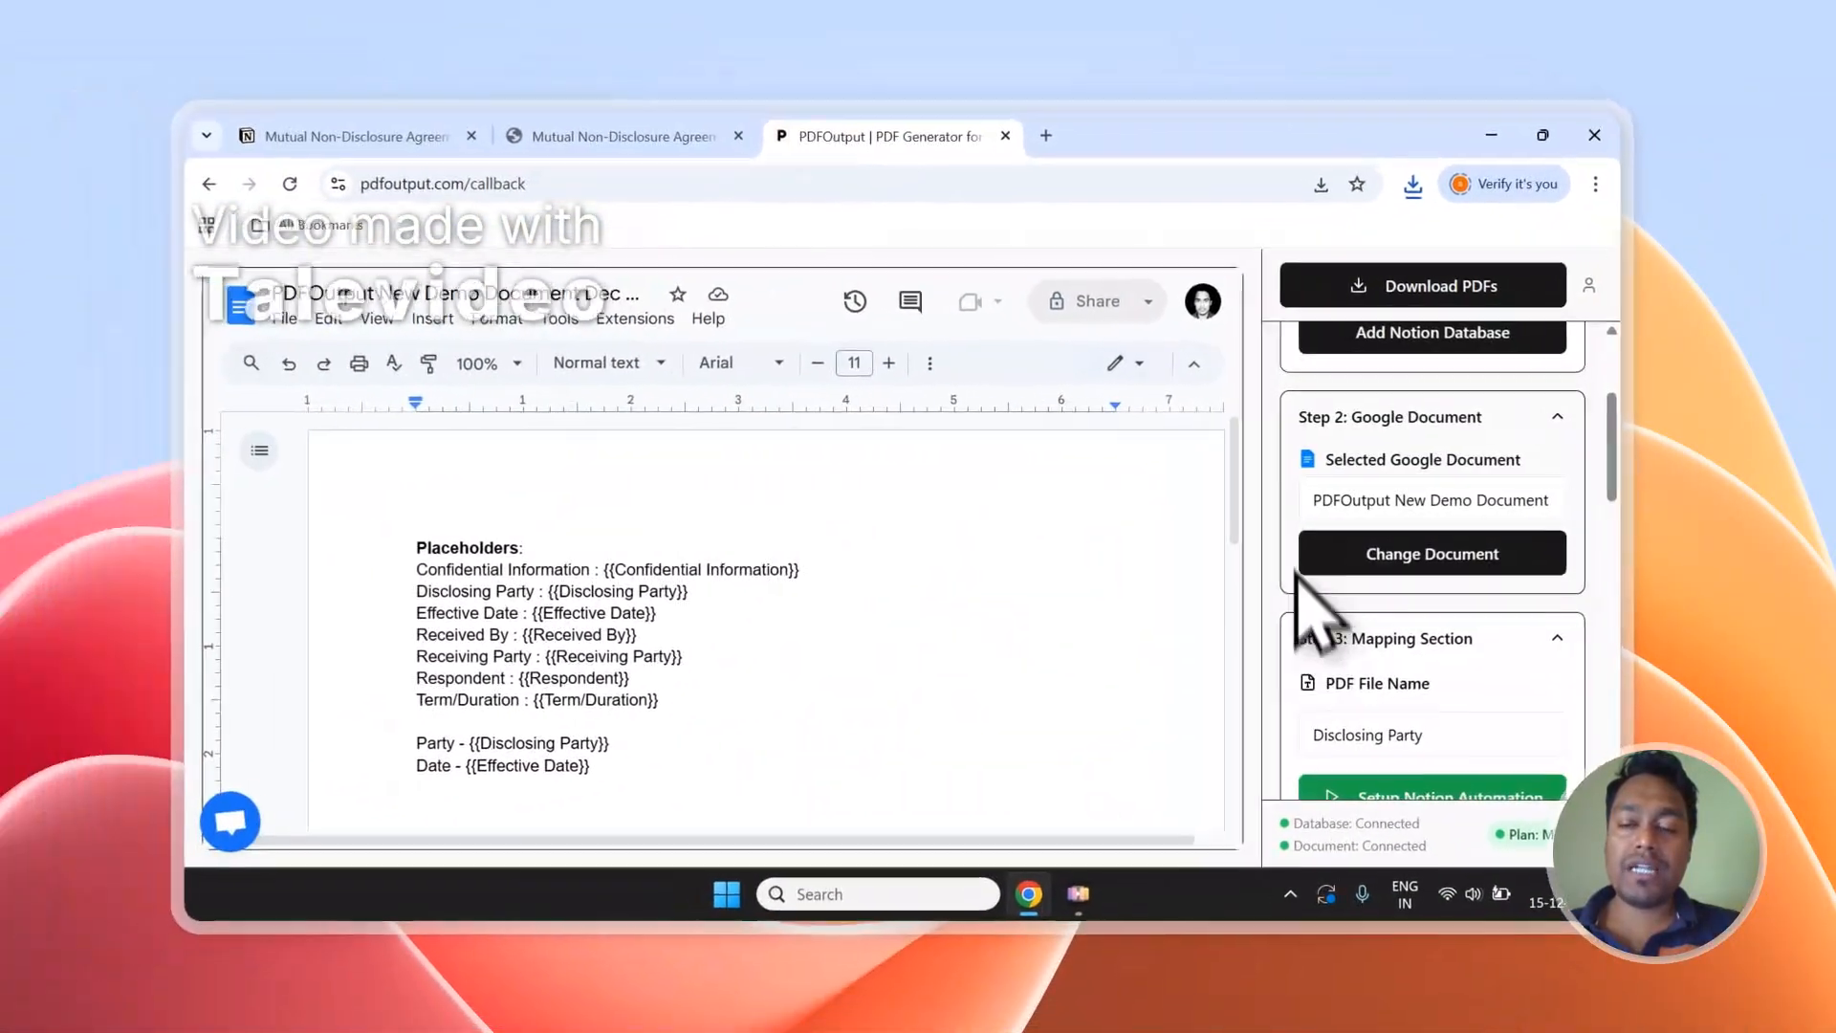
scroll(1358, 574, up, 3)
scroll(1358, 535, down, 5)
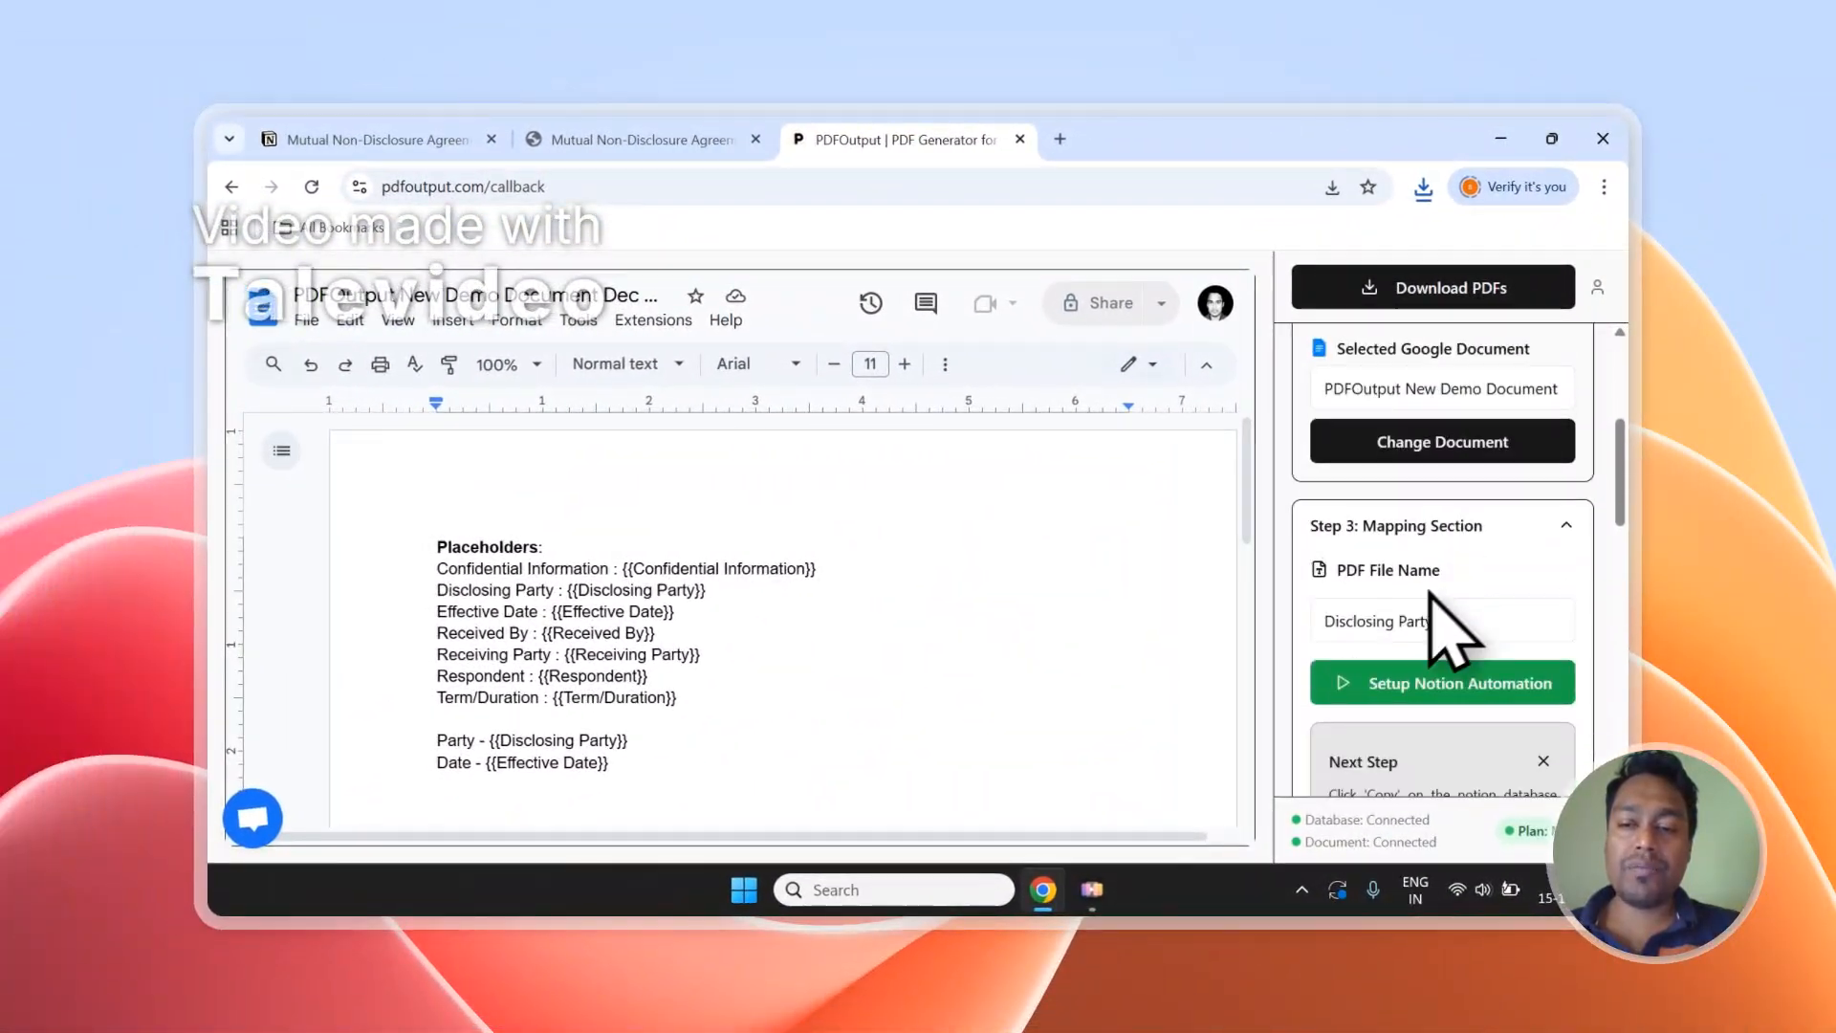
scroll(1430, 574, down, 1)
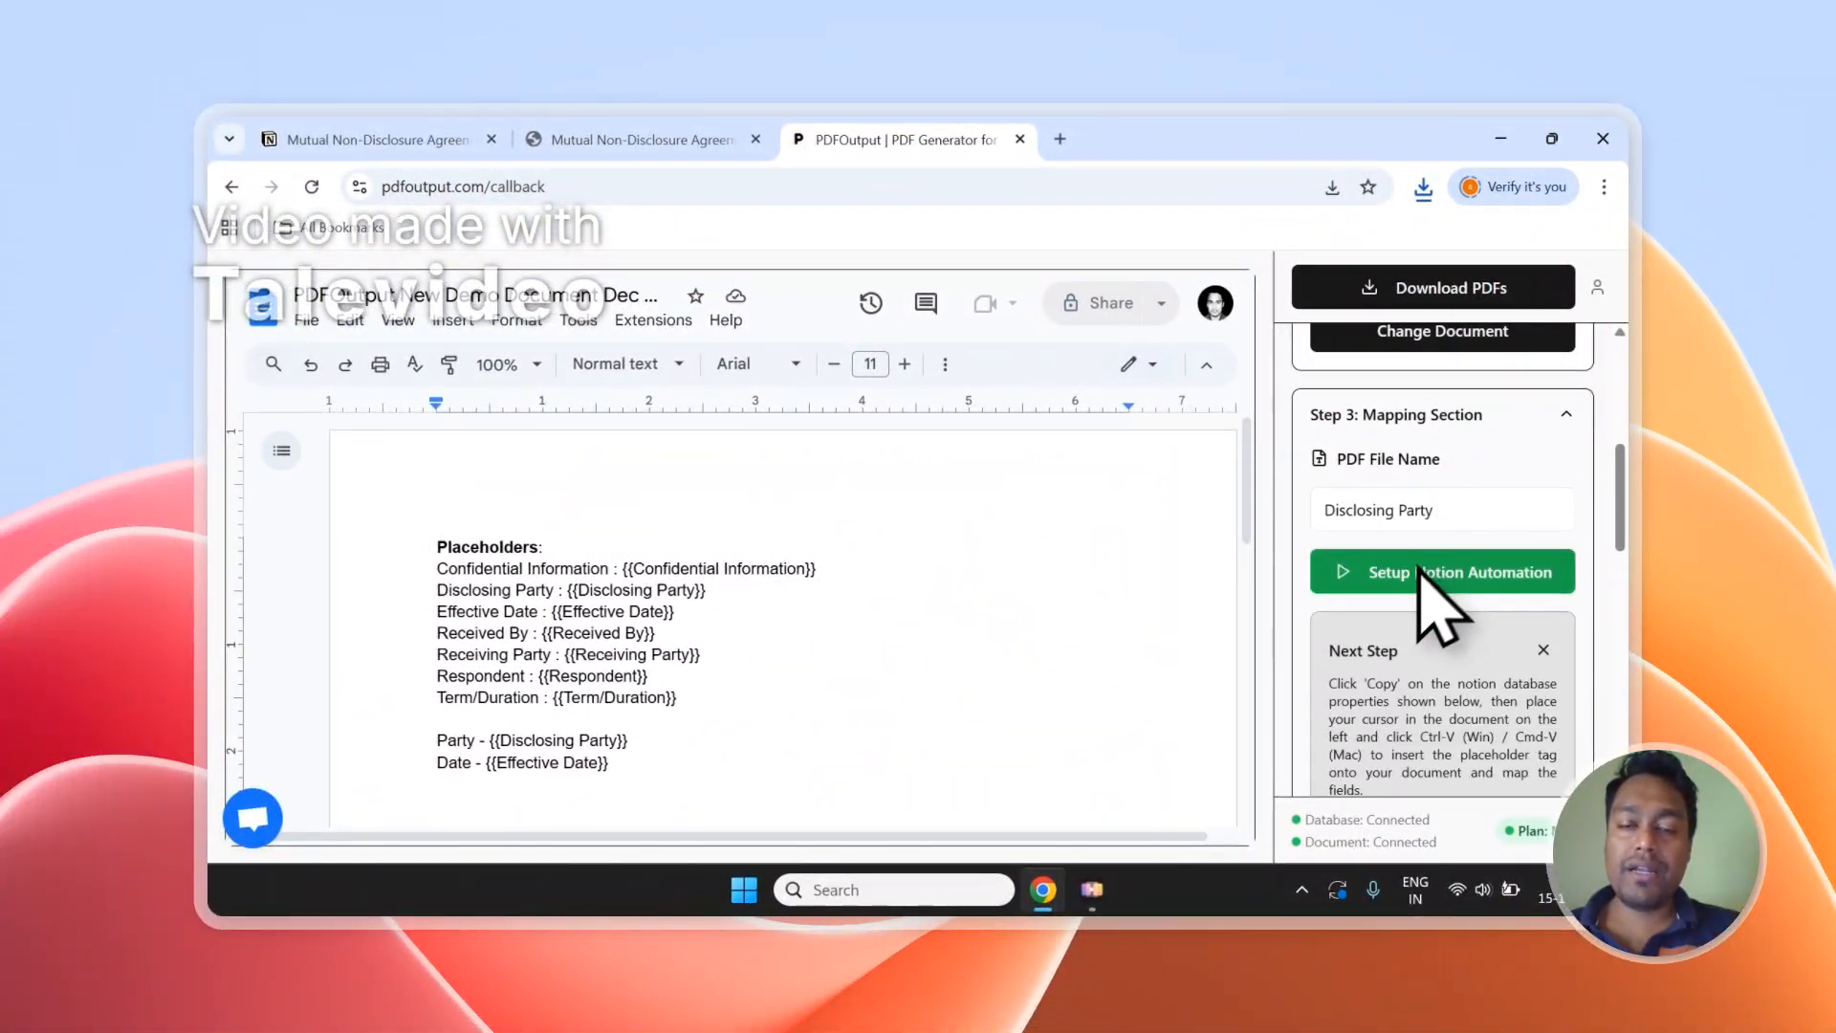
Step: Add a new row to the Notion responses table and set its GeneratePDF value to Ready to Generate
click(363, 140)
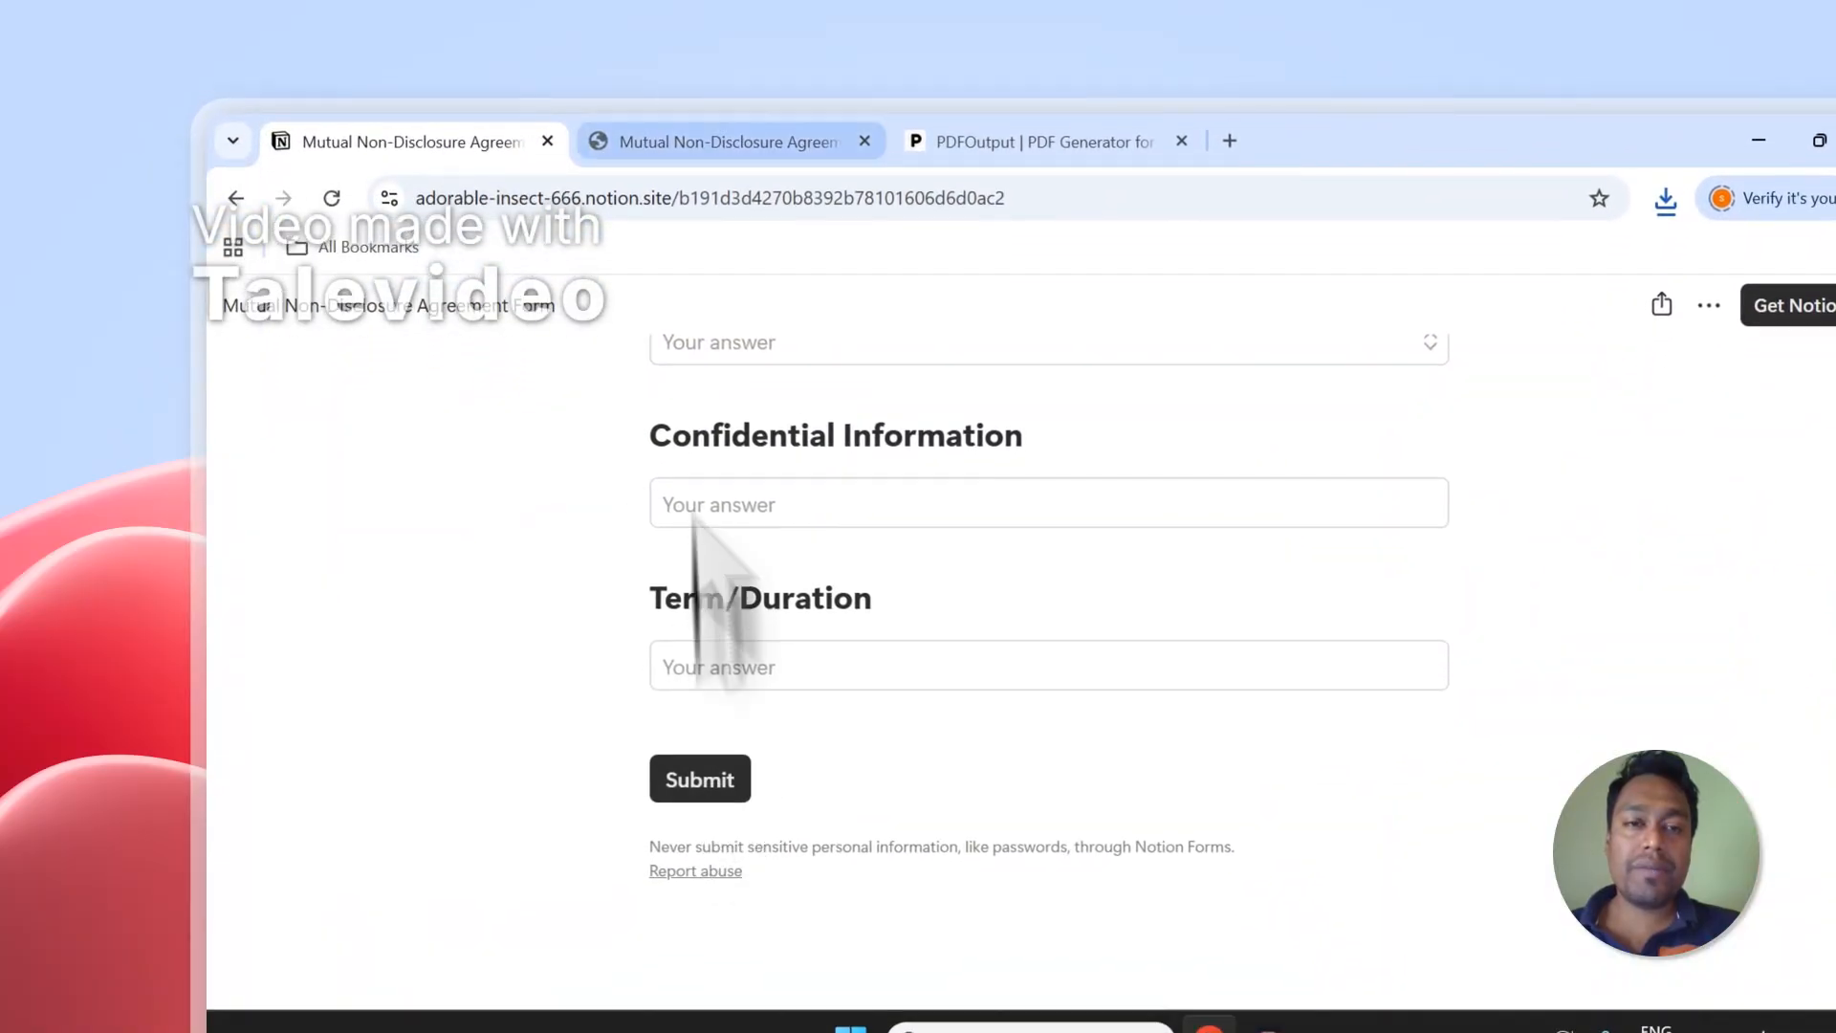
click(712, 154)
click(431, 827)
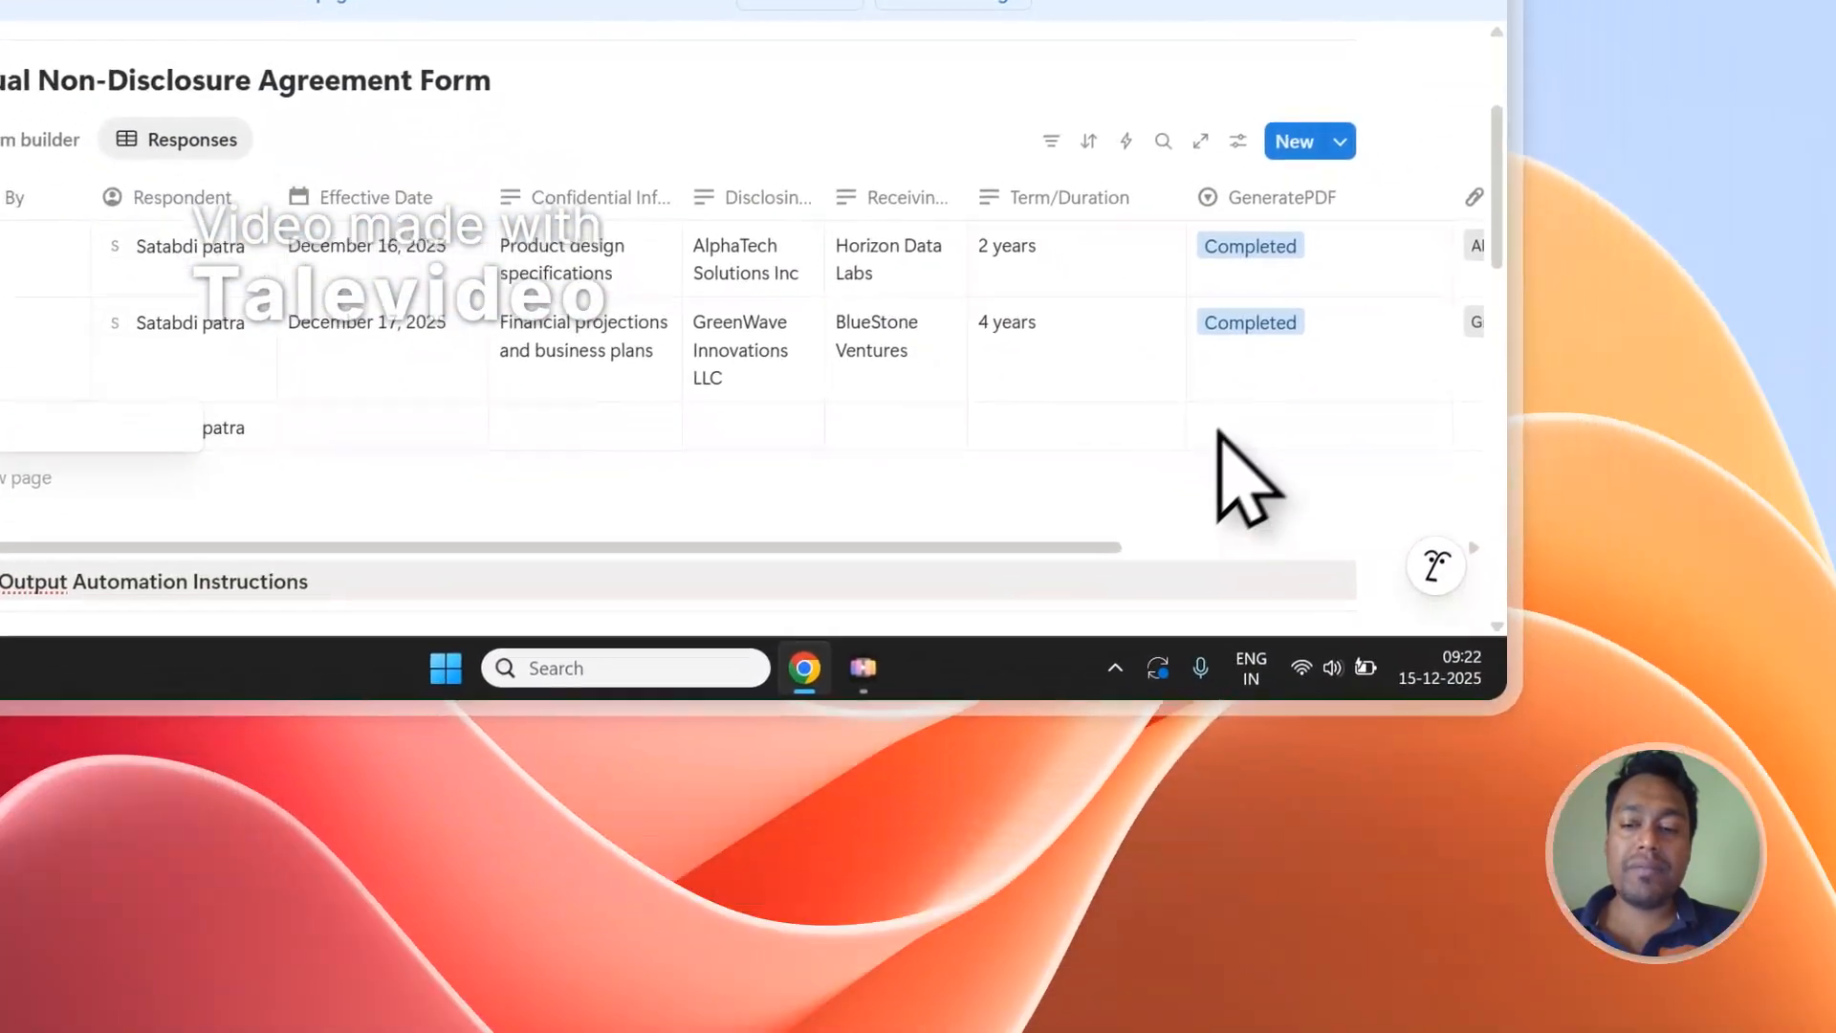
click(1632, 789)
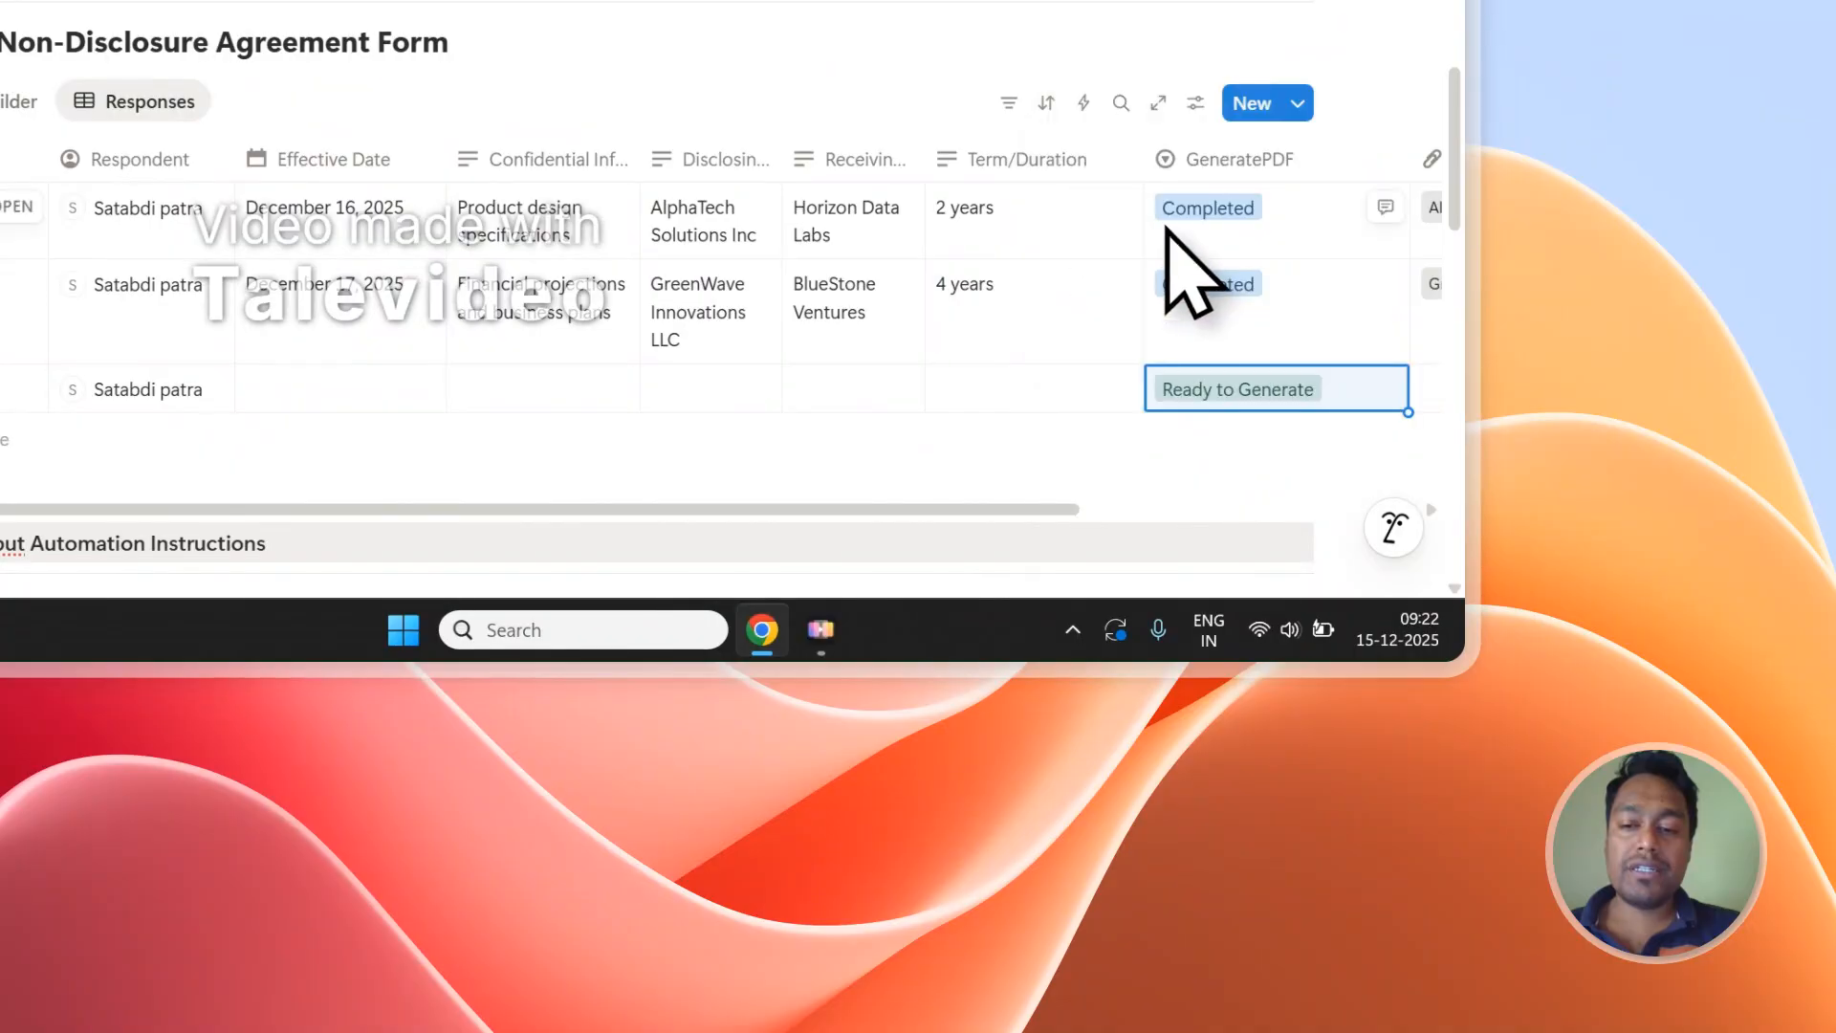
drag(1071, 510, 1341, 510)
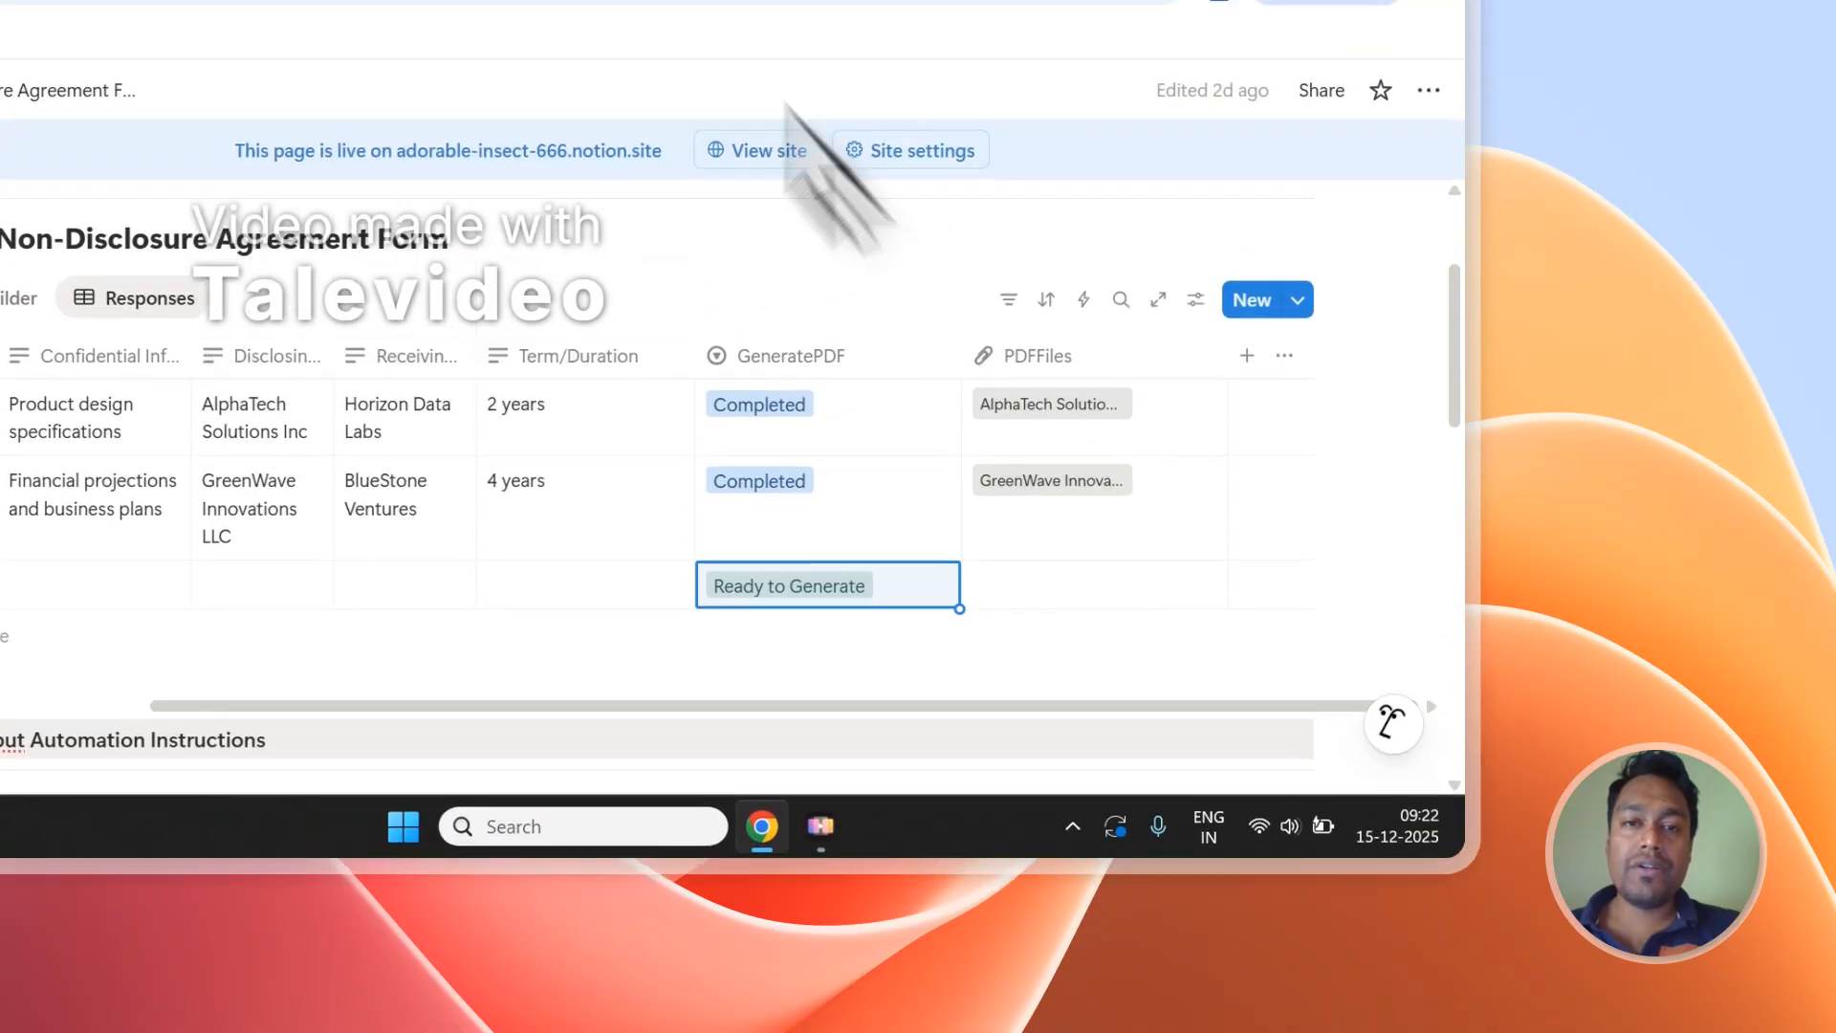
Step: Check the template in PDFOutput, and narrow the GeneratePDF column in the Notion responses table
click(602, 198)
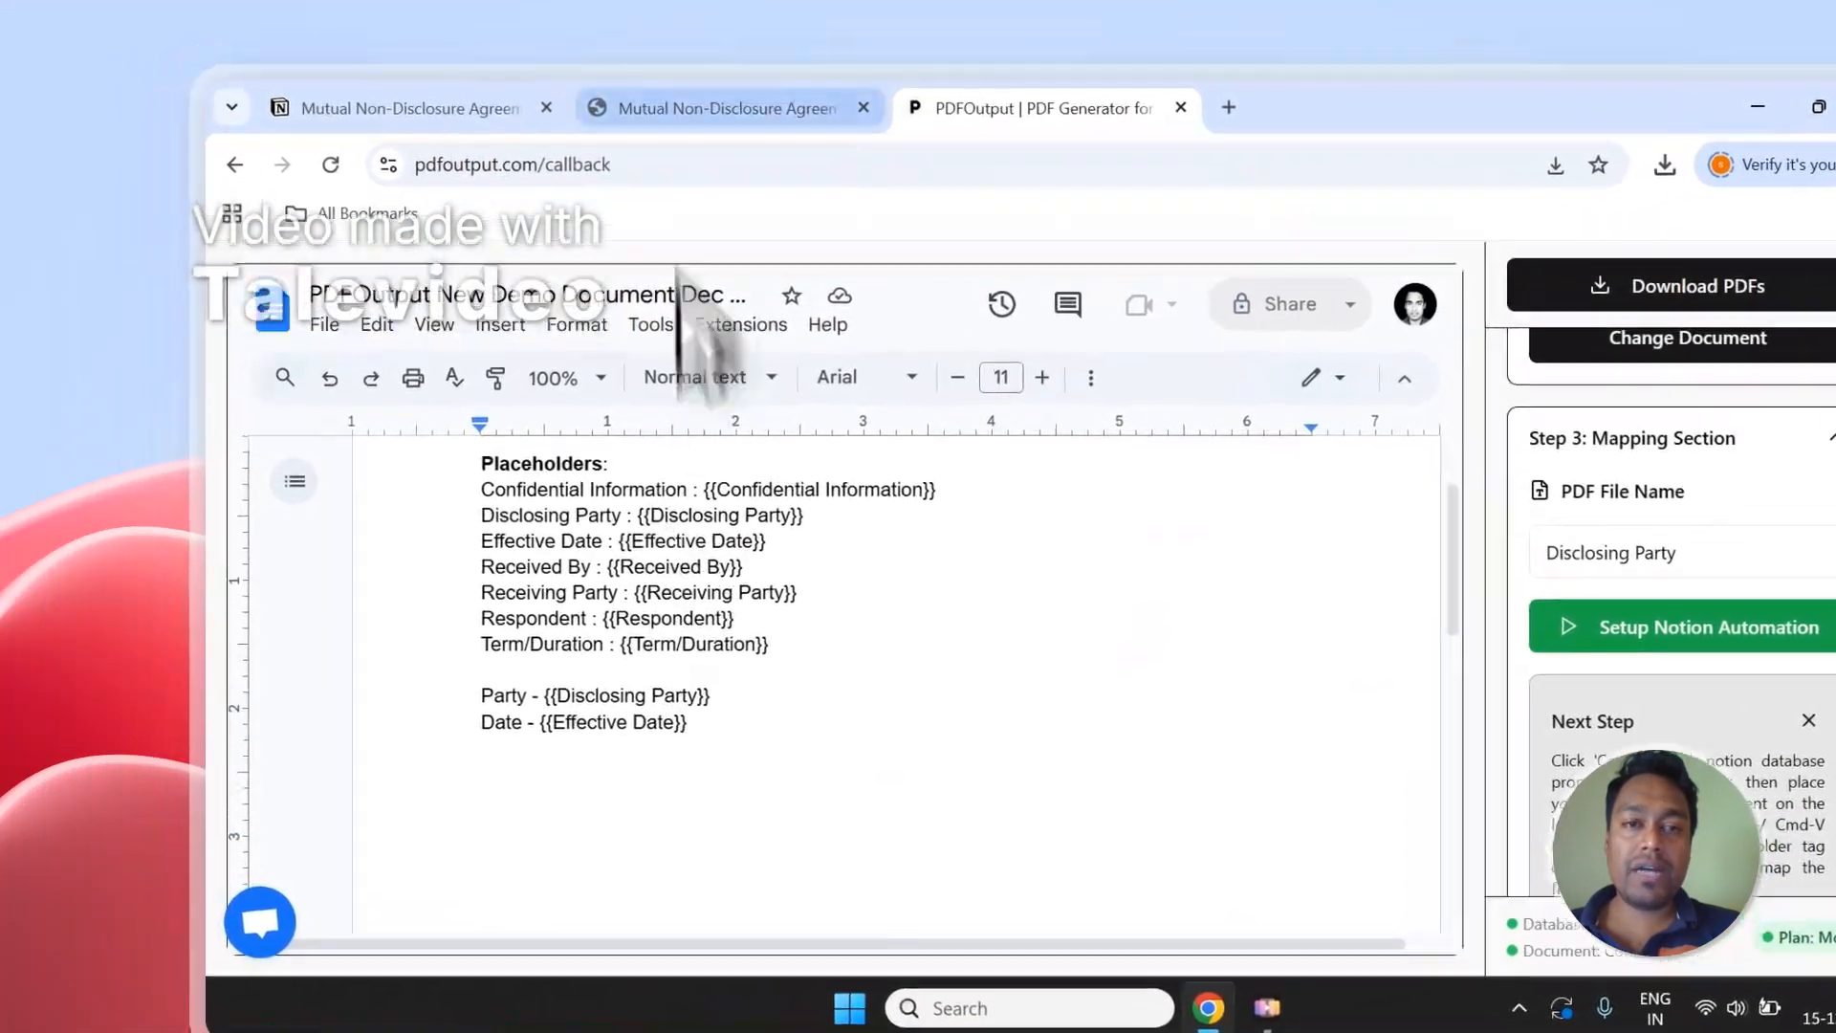
click(727, 108)
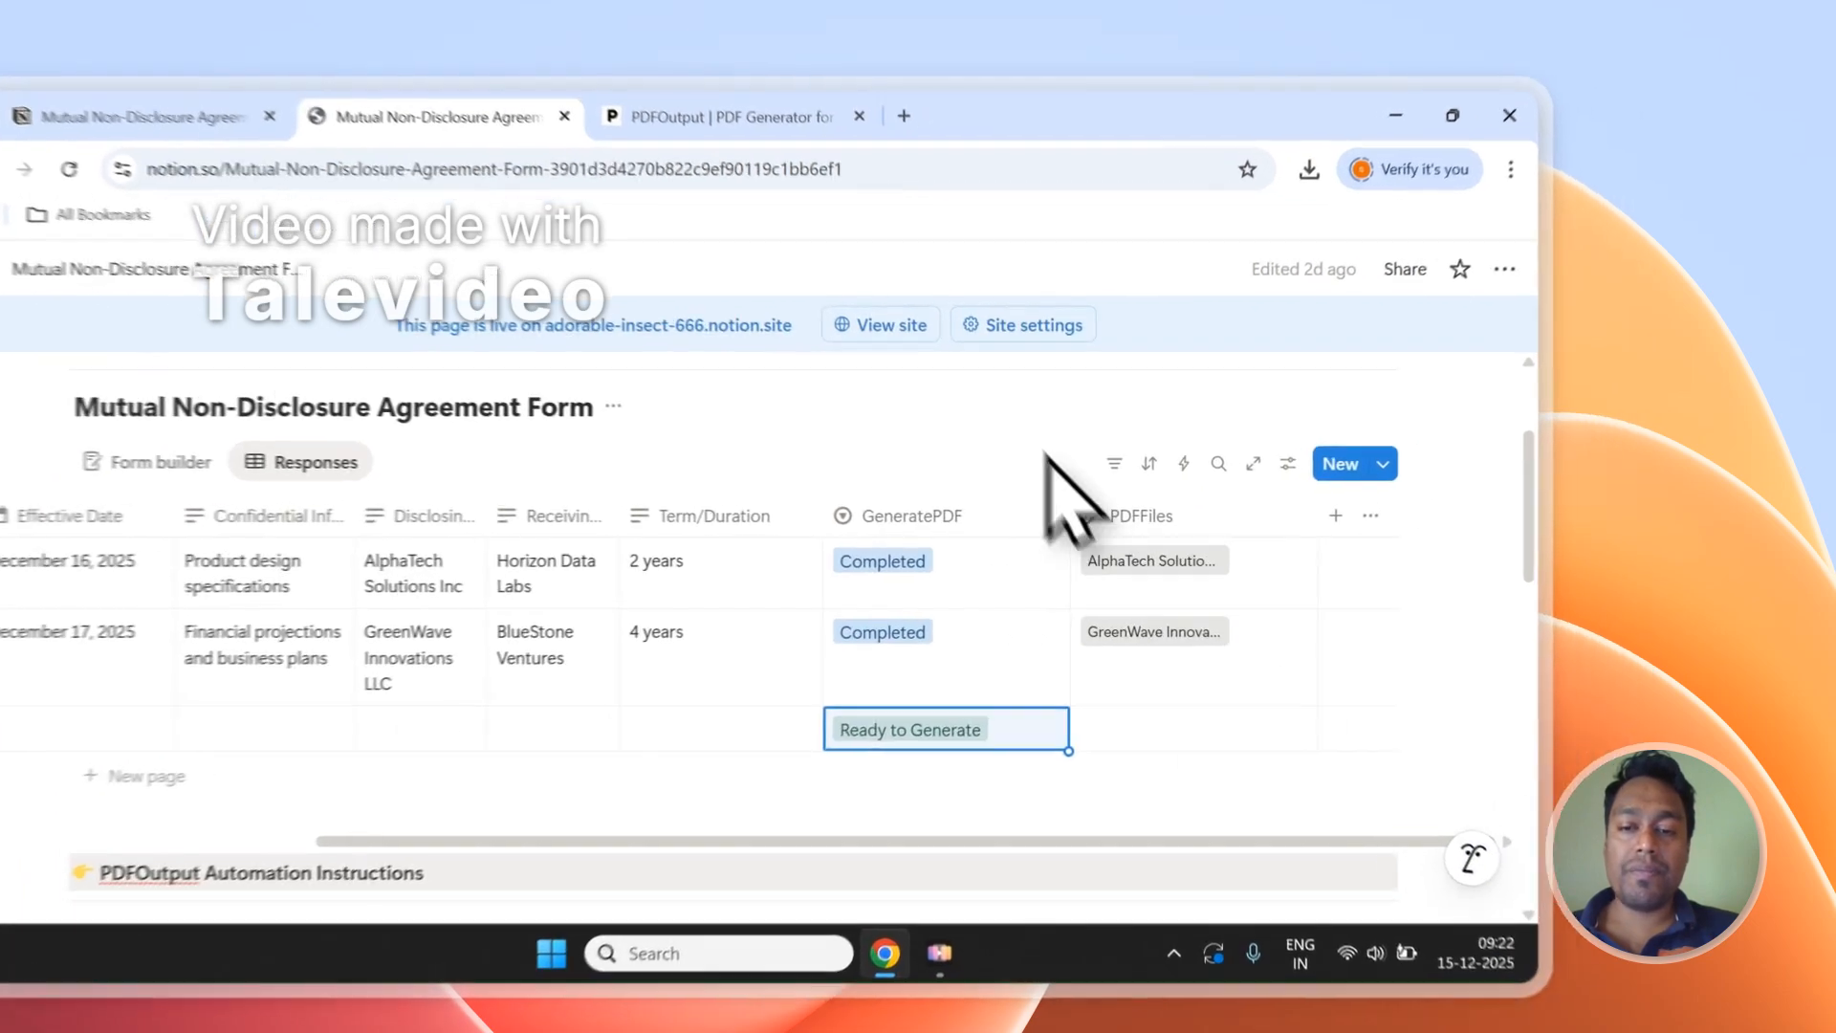
click(1176, 419)
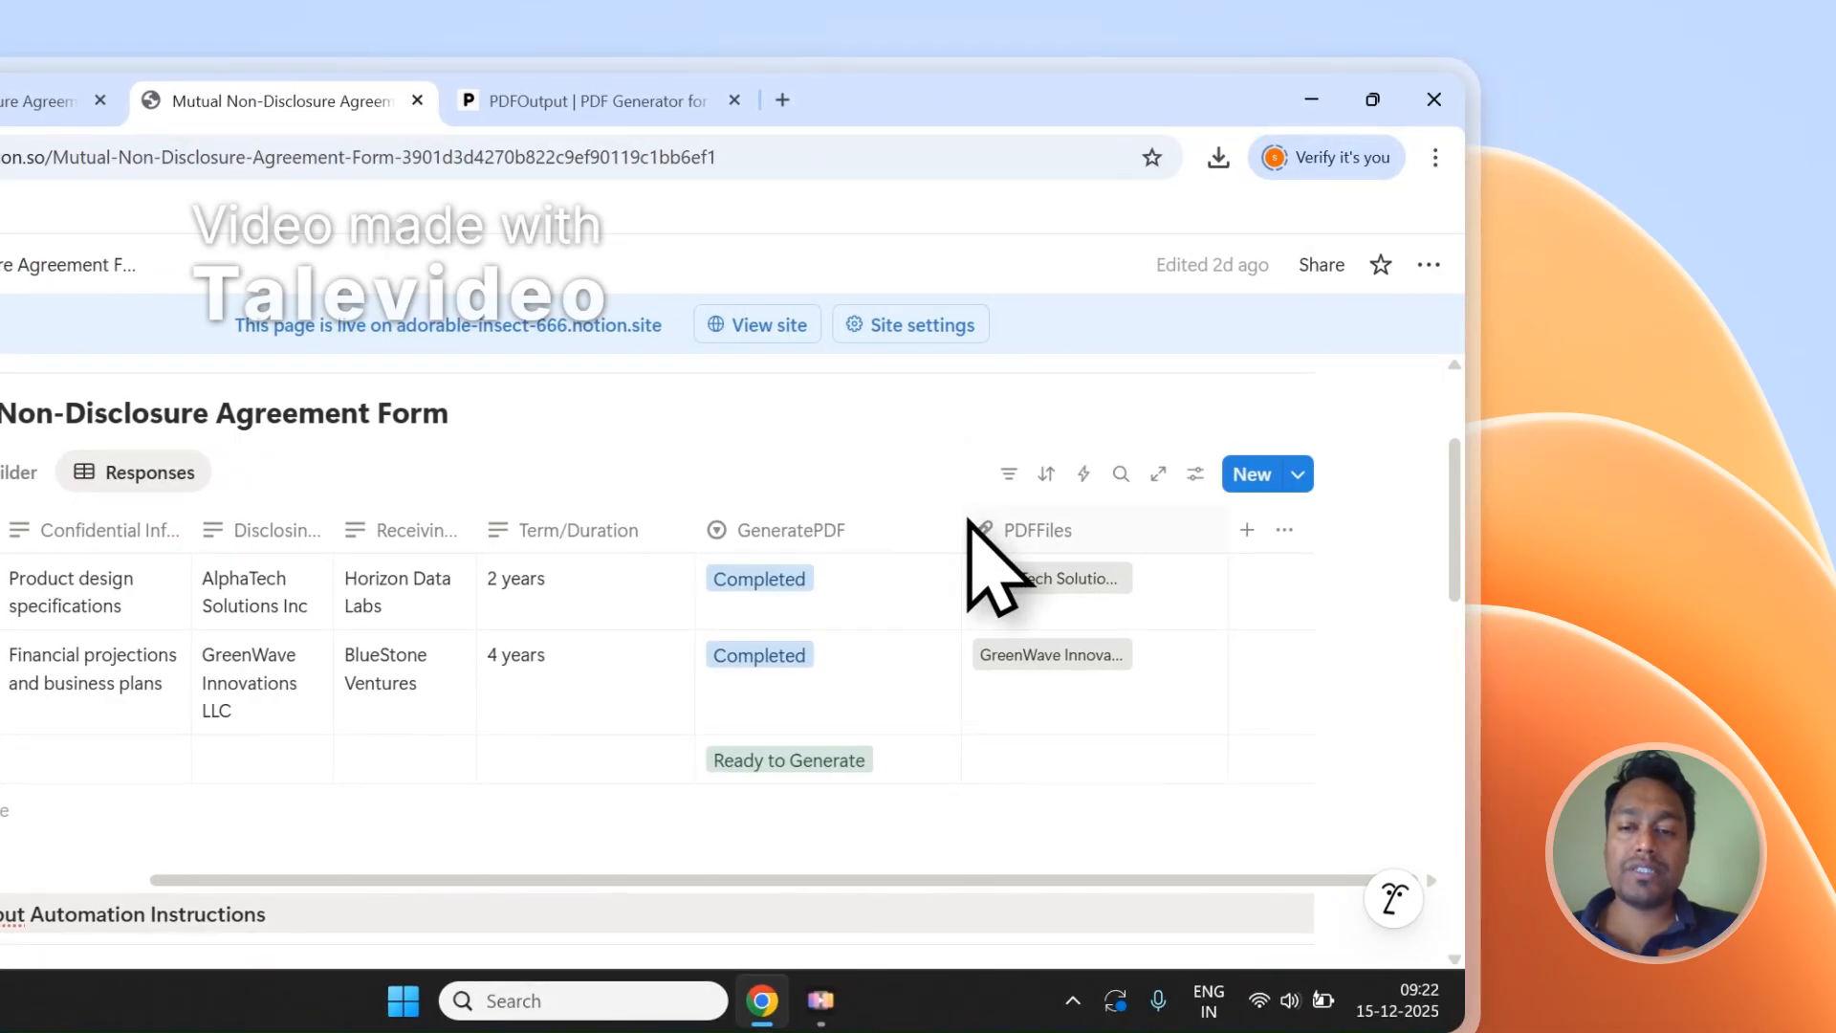
drag(964, 524, 923, 517)
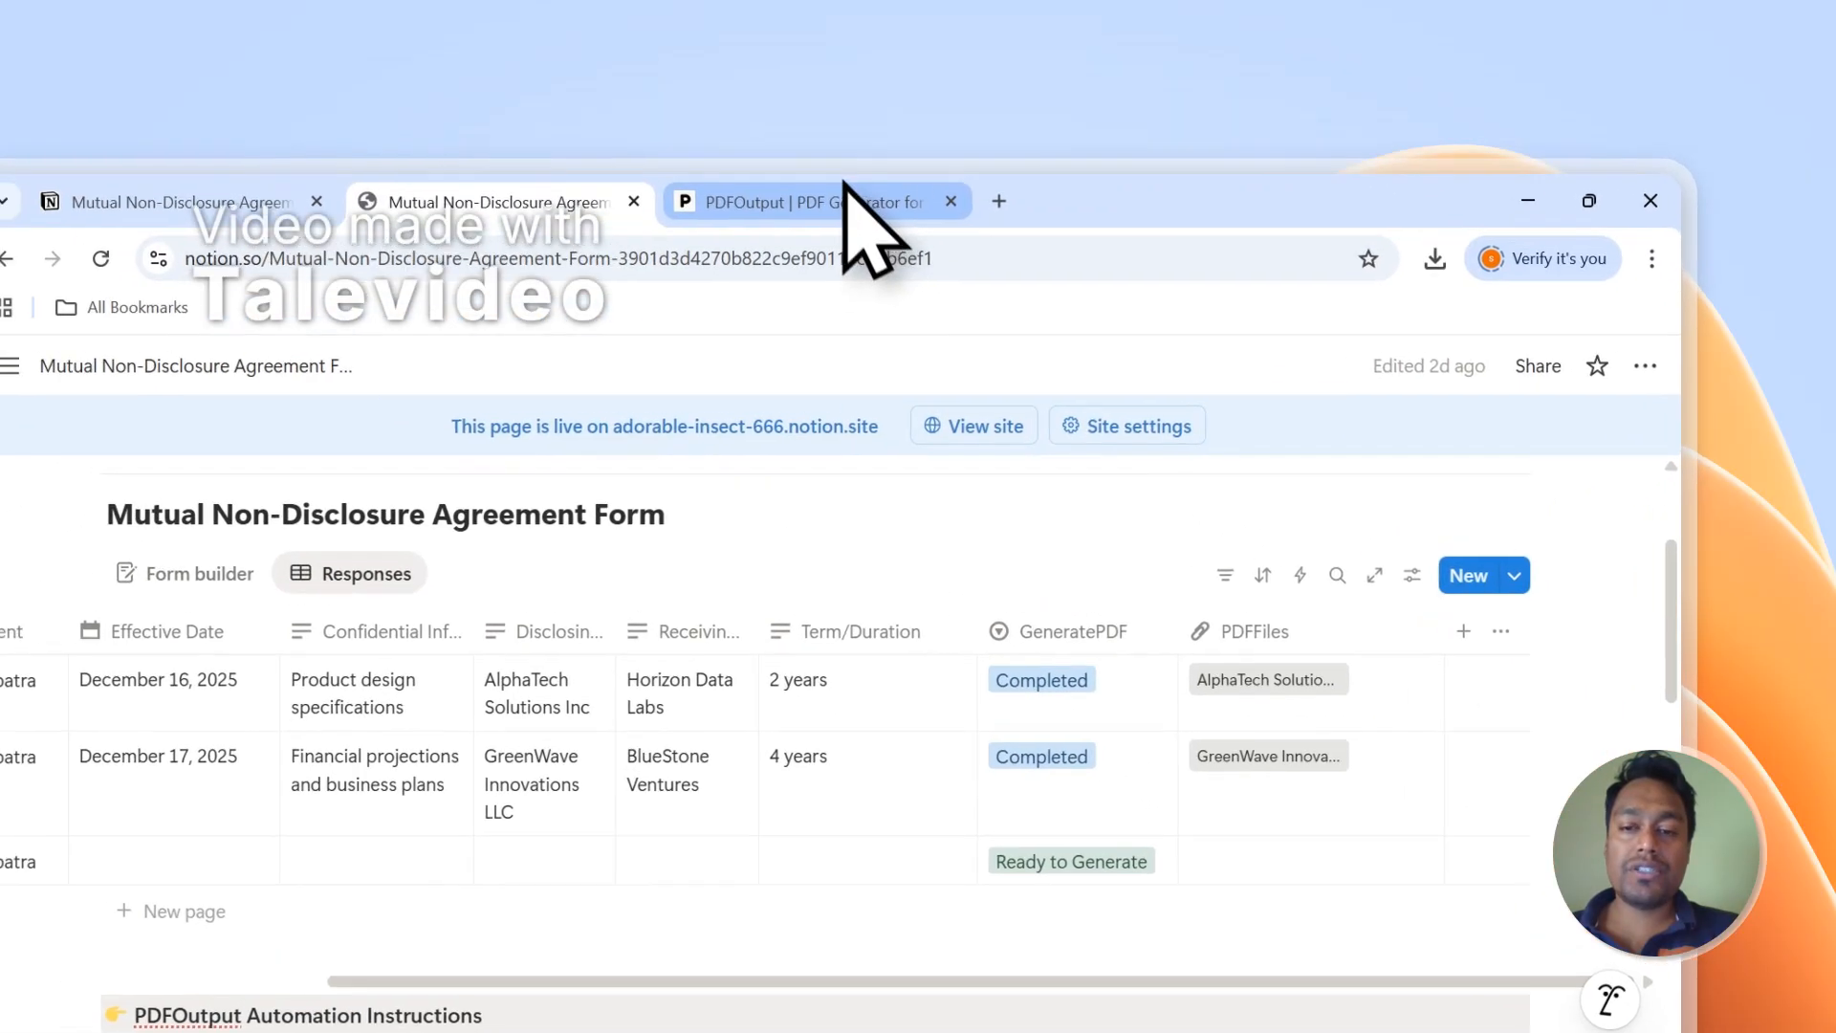
Step: View and close the PDFOutput support chat, and sign out of the account
click(631, 100)
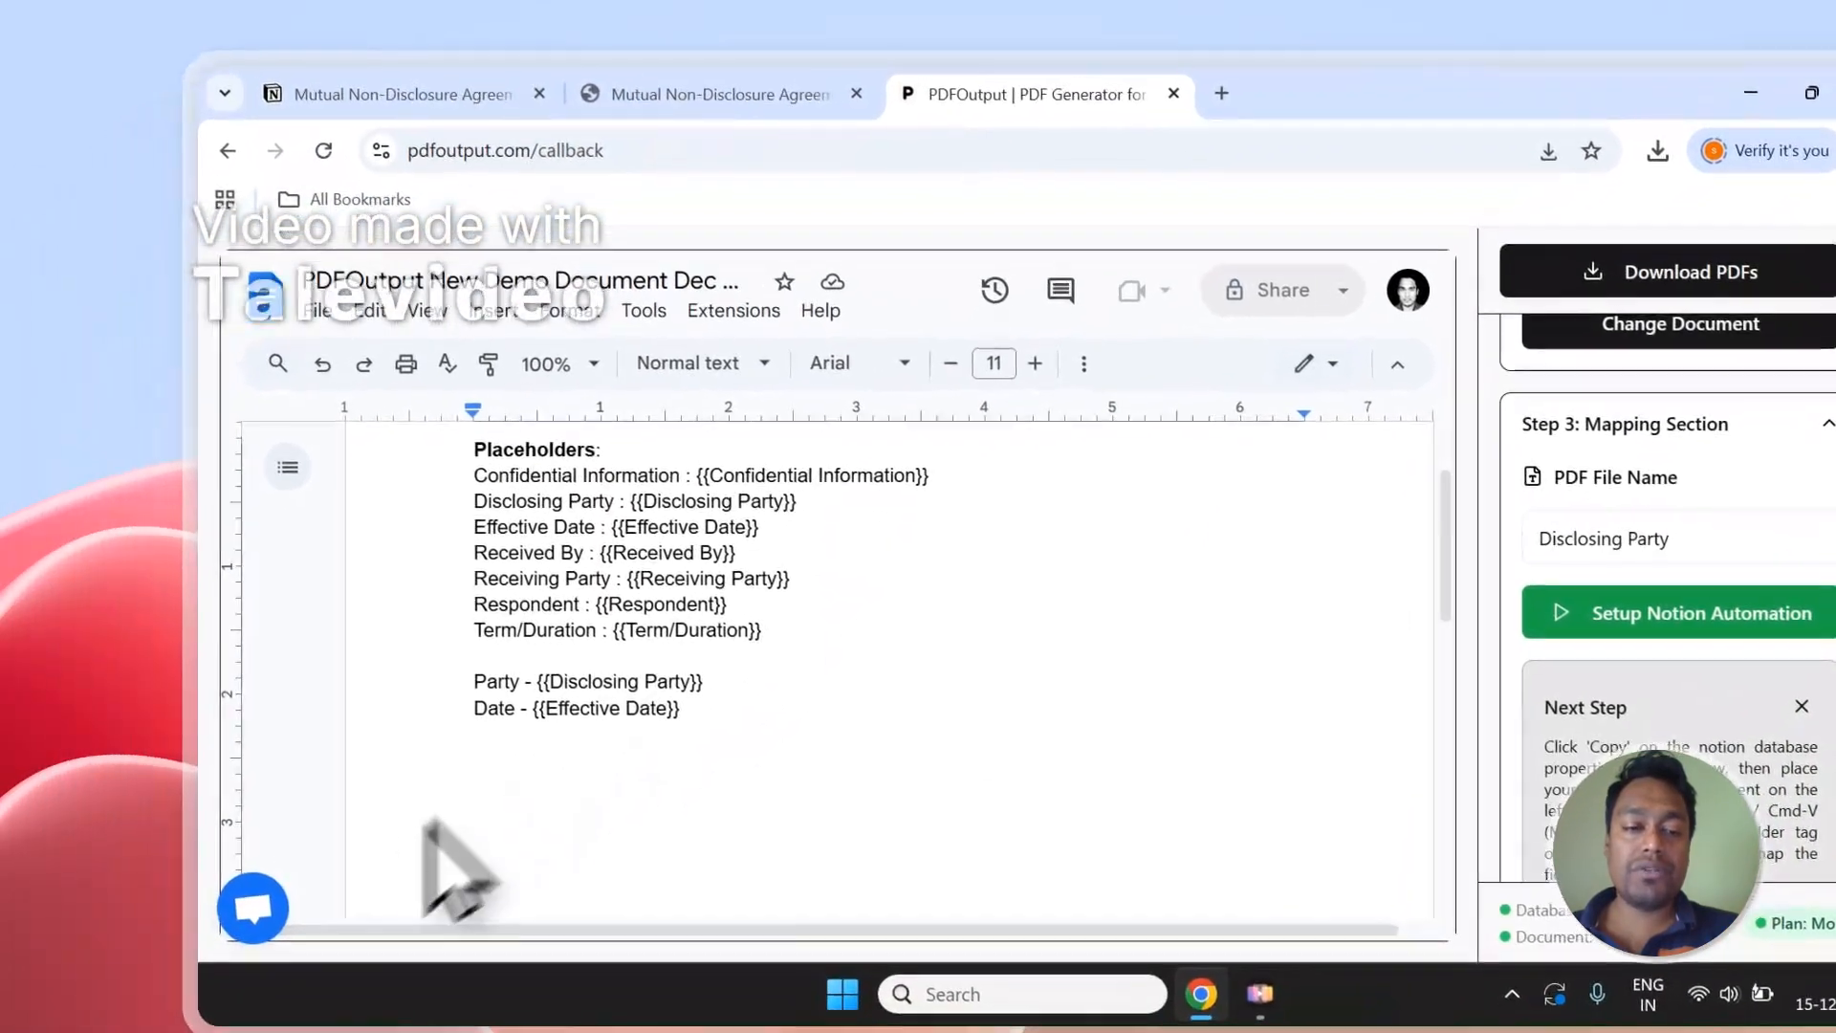
click(263, 910)
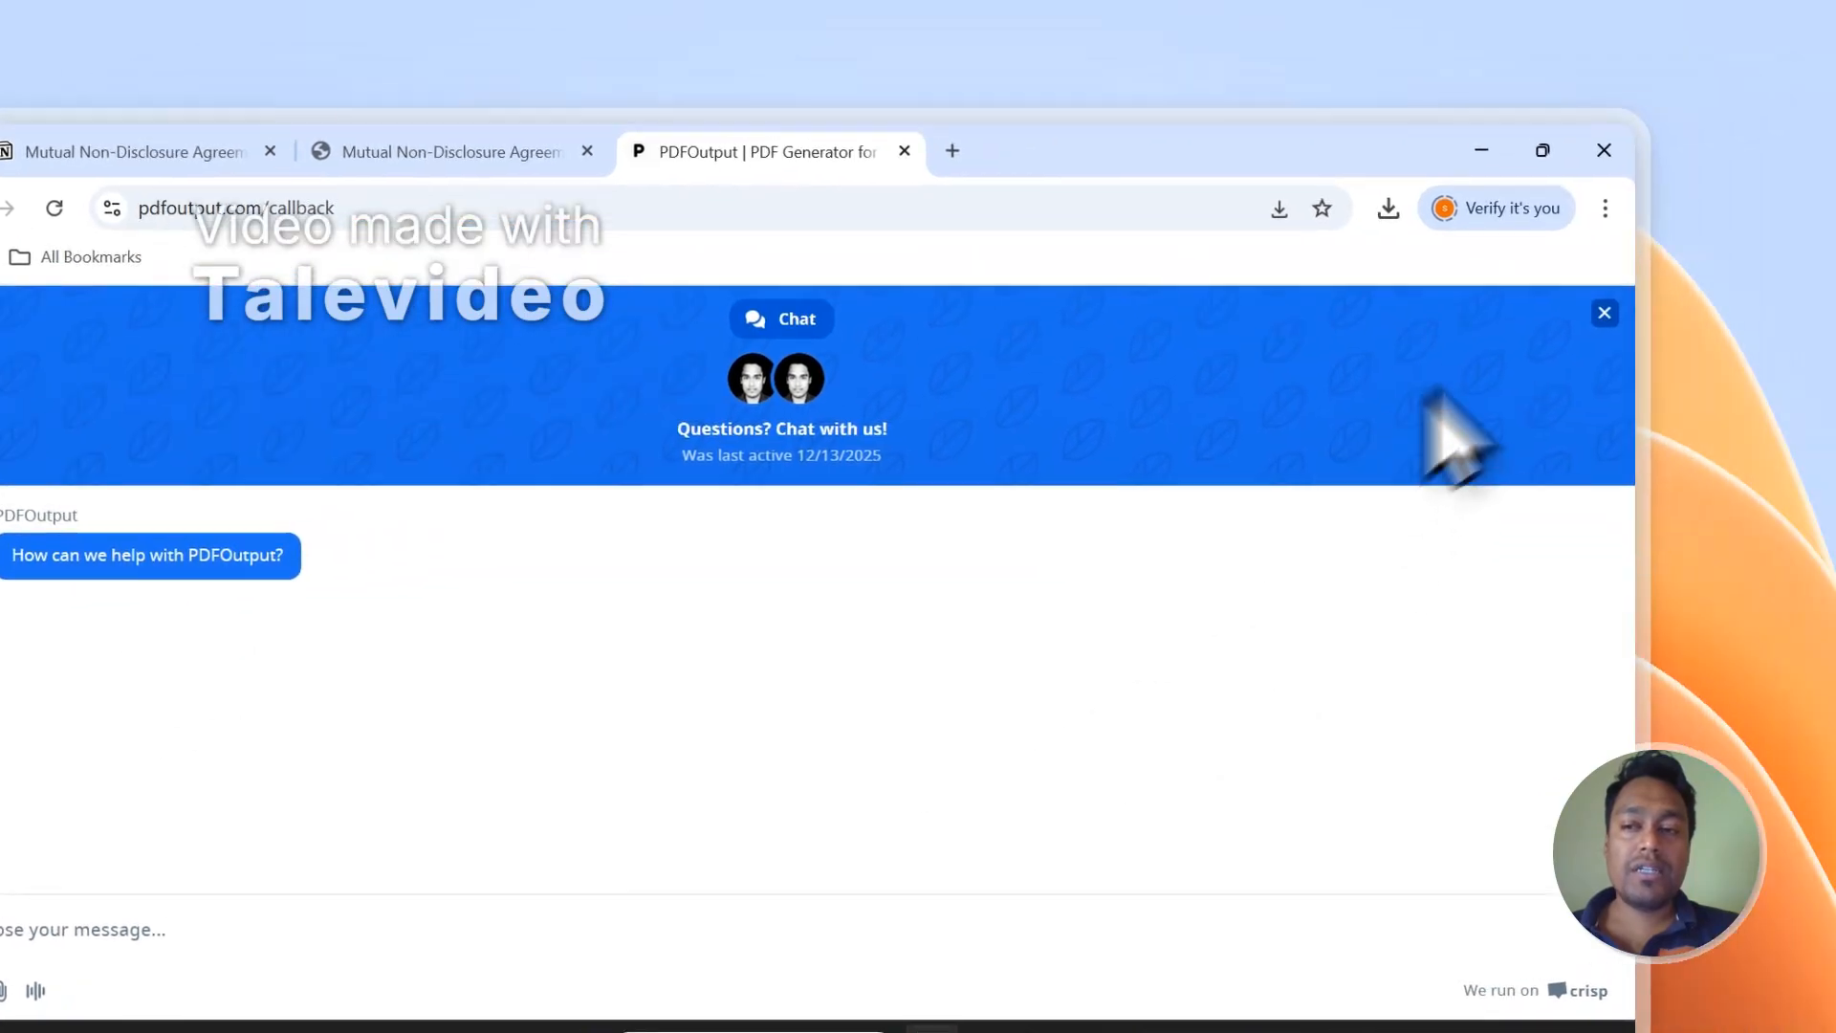
click(1434, 356)
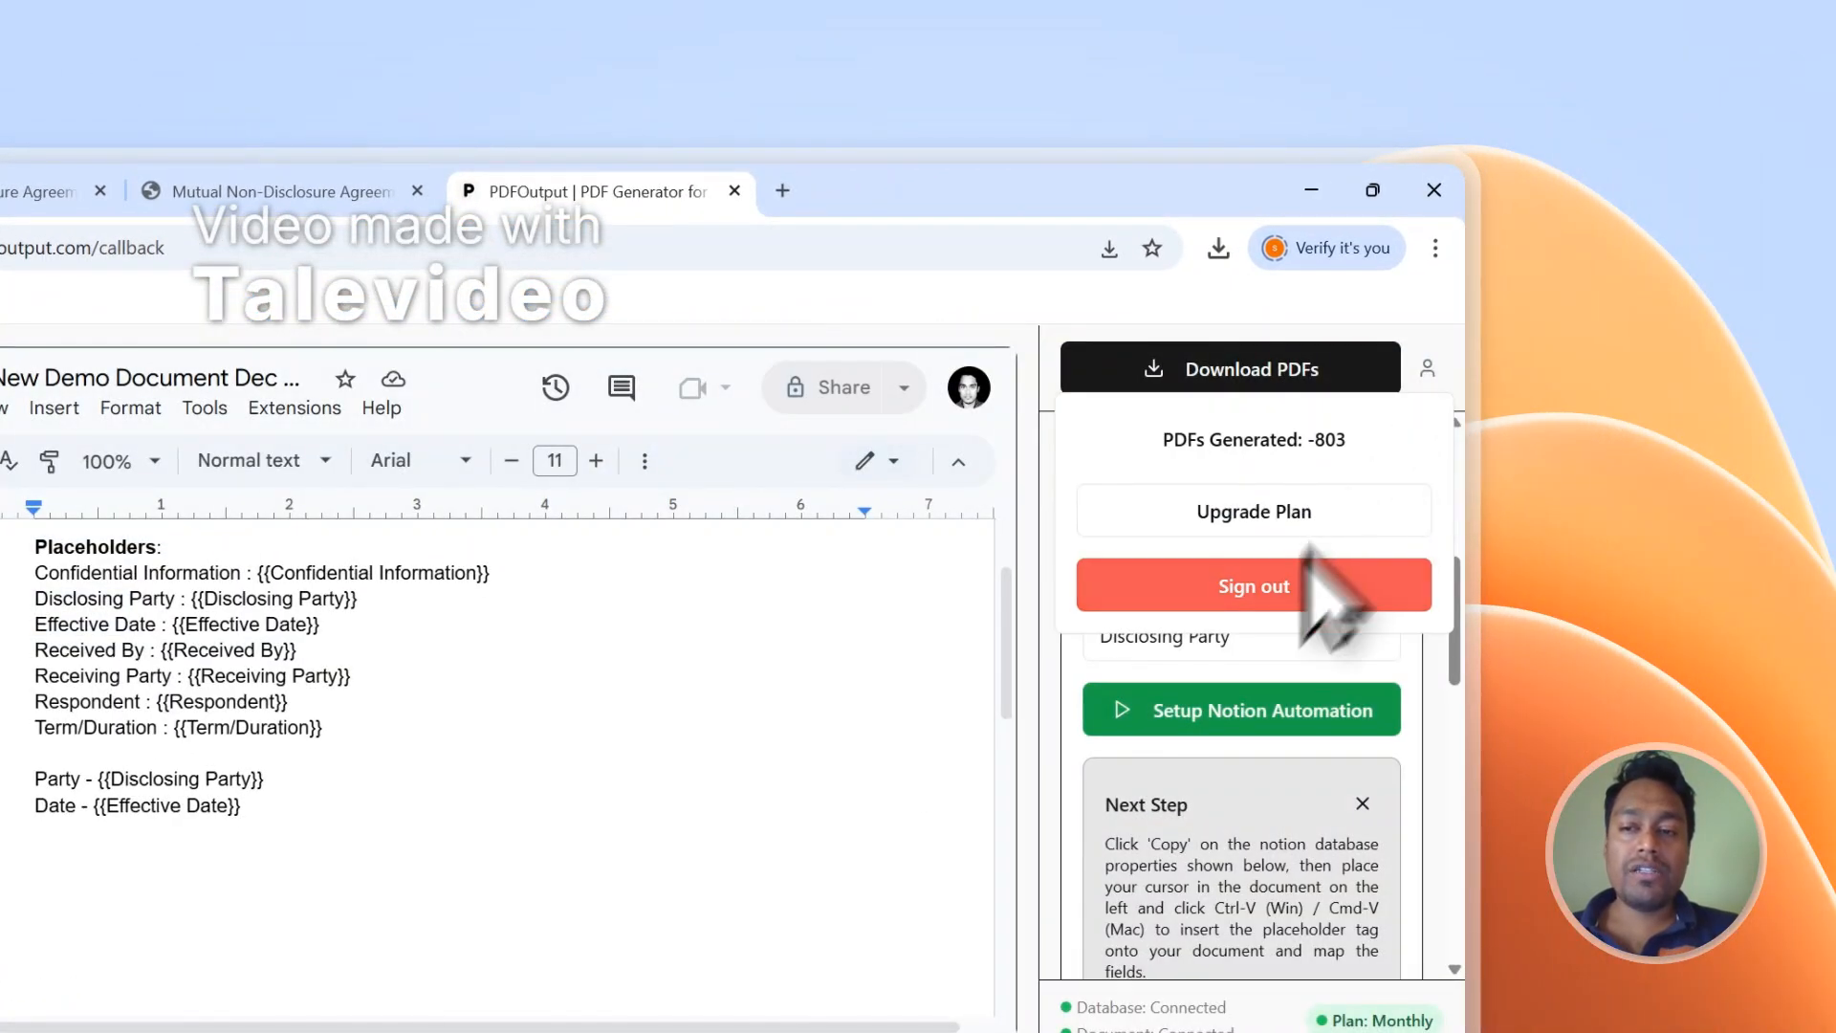
click(1260, 592)
Step: View the Send Message form on PDFOutput's Contact page and return to the Notion responses table
drag(1455, 370, 1470, 775)
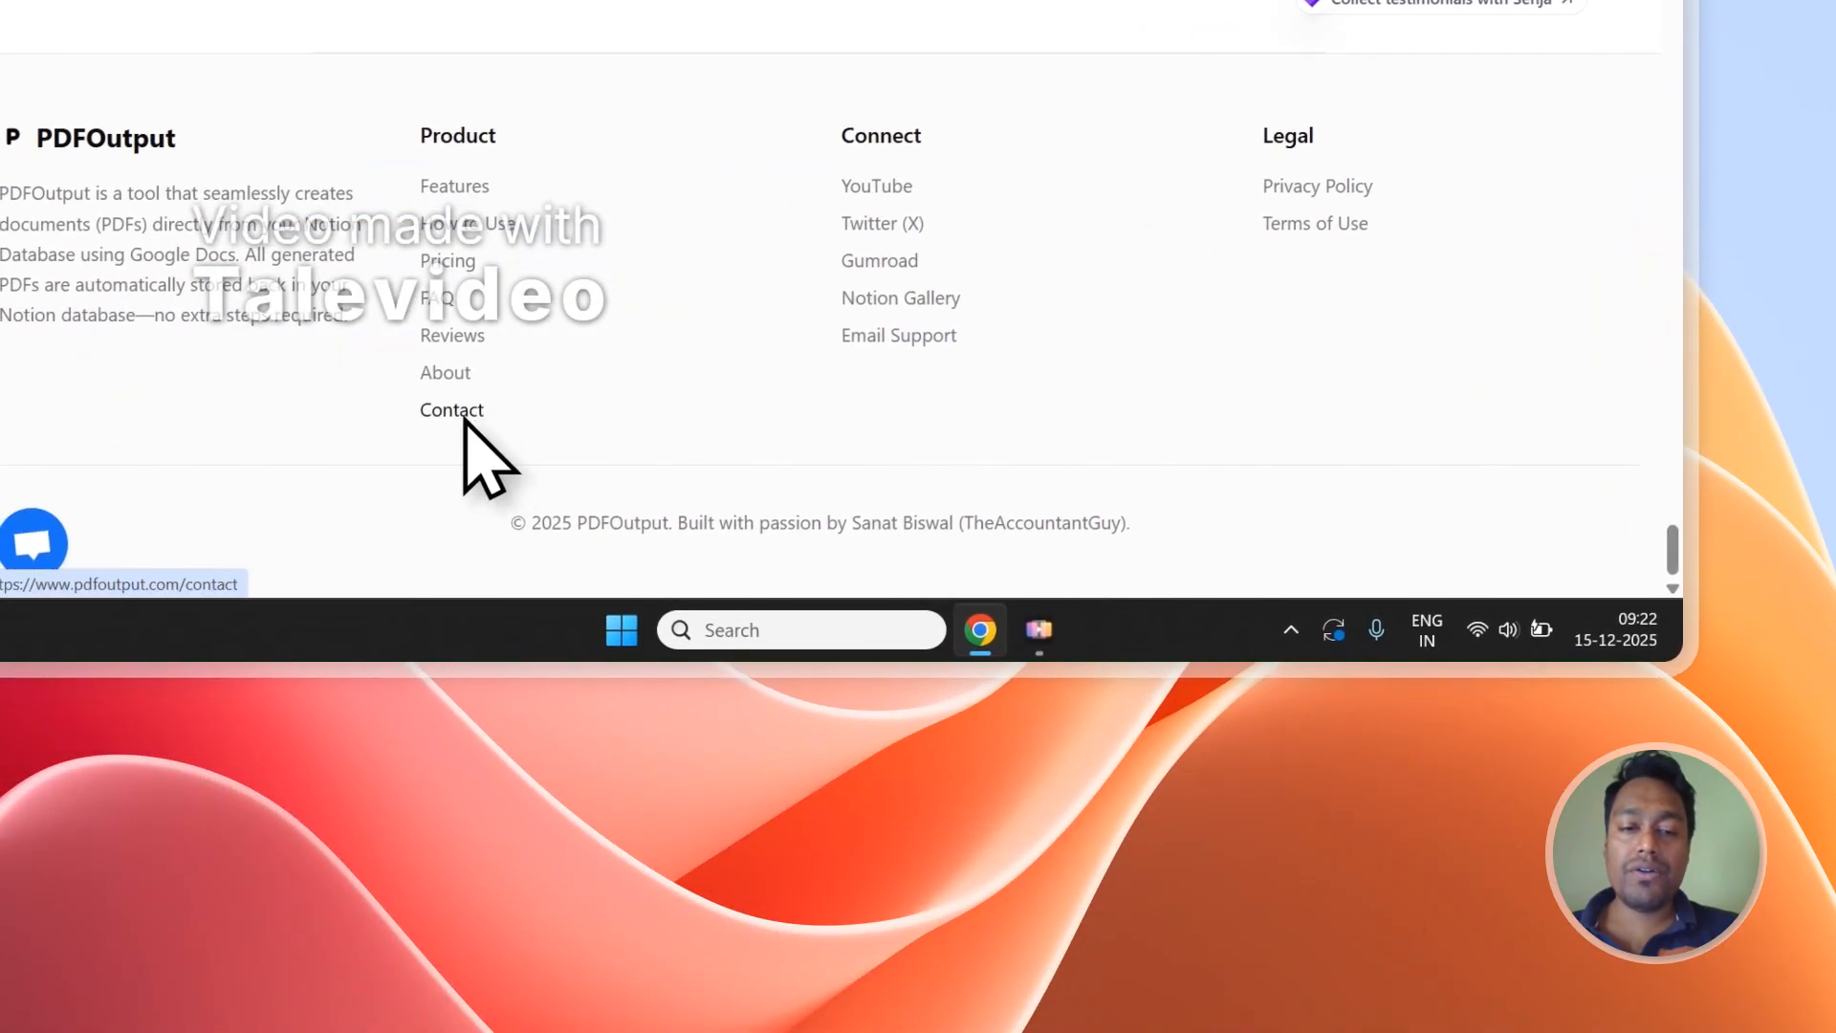
click(233, 540)
scroll(869, 124, down, 2)
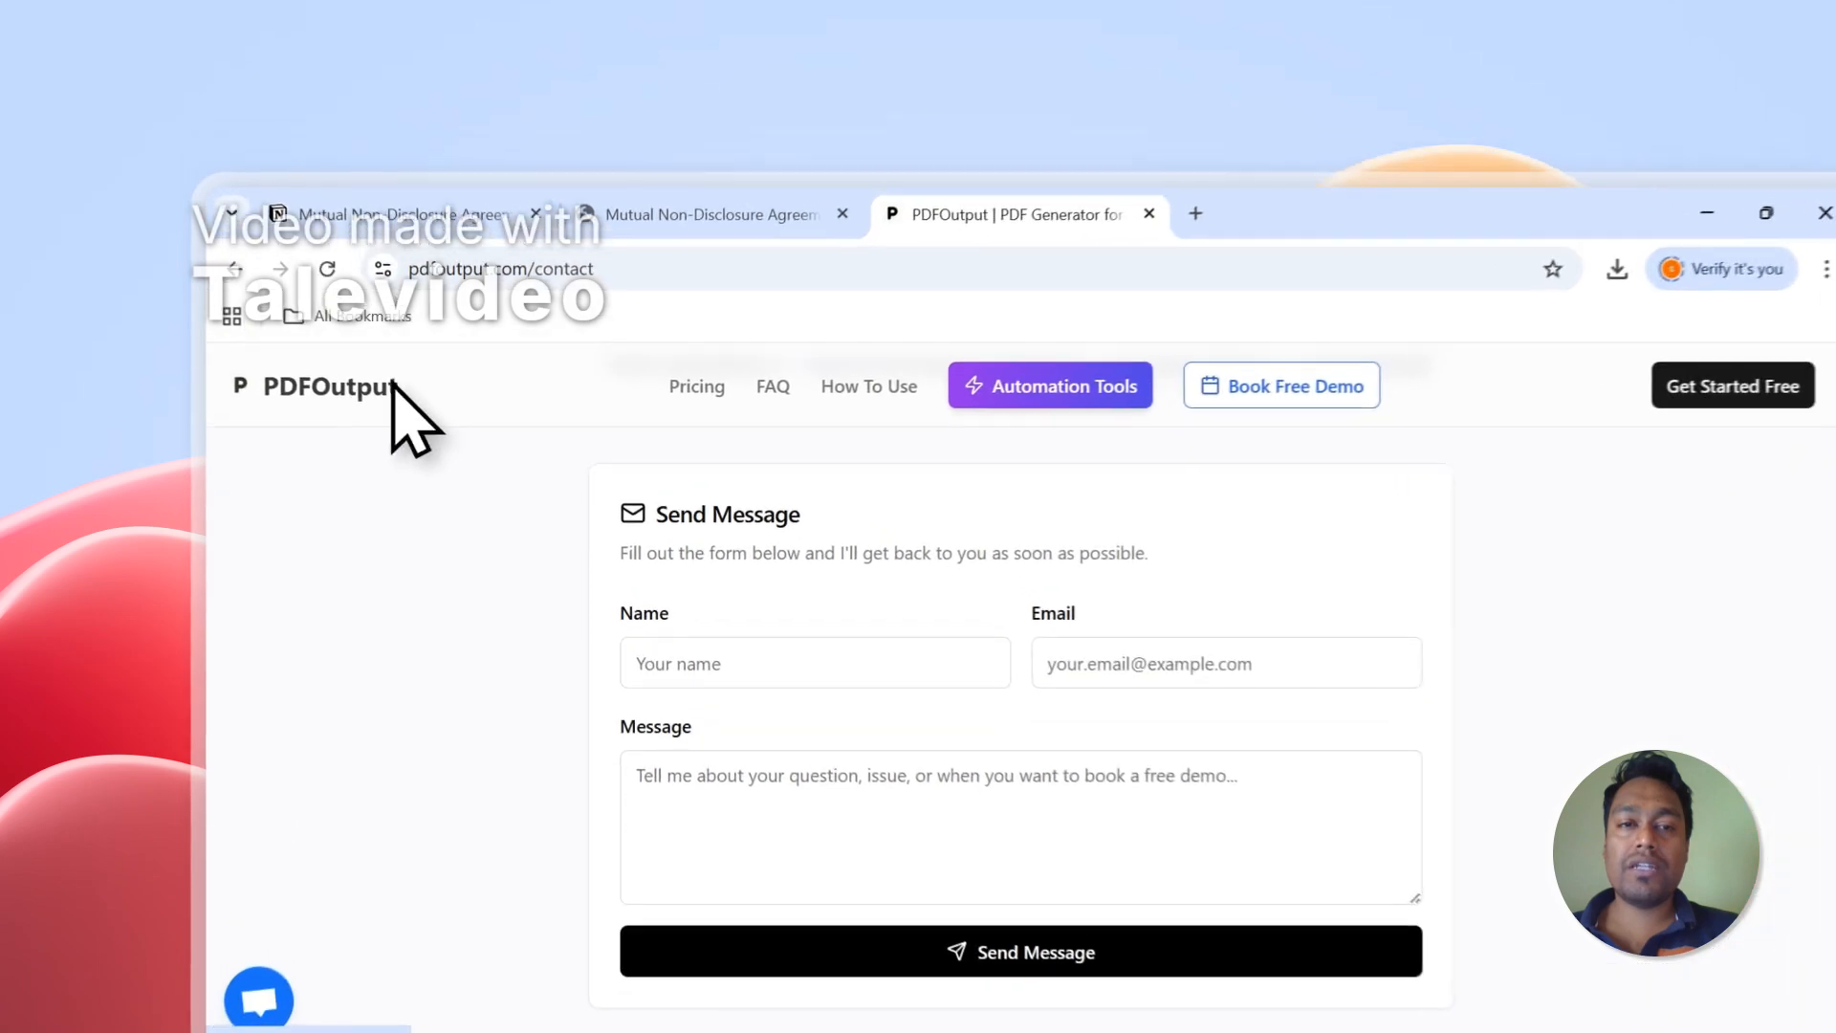
click(632, 140)
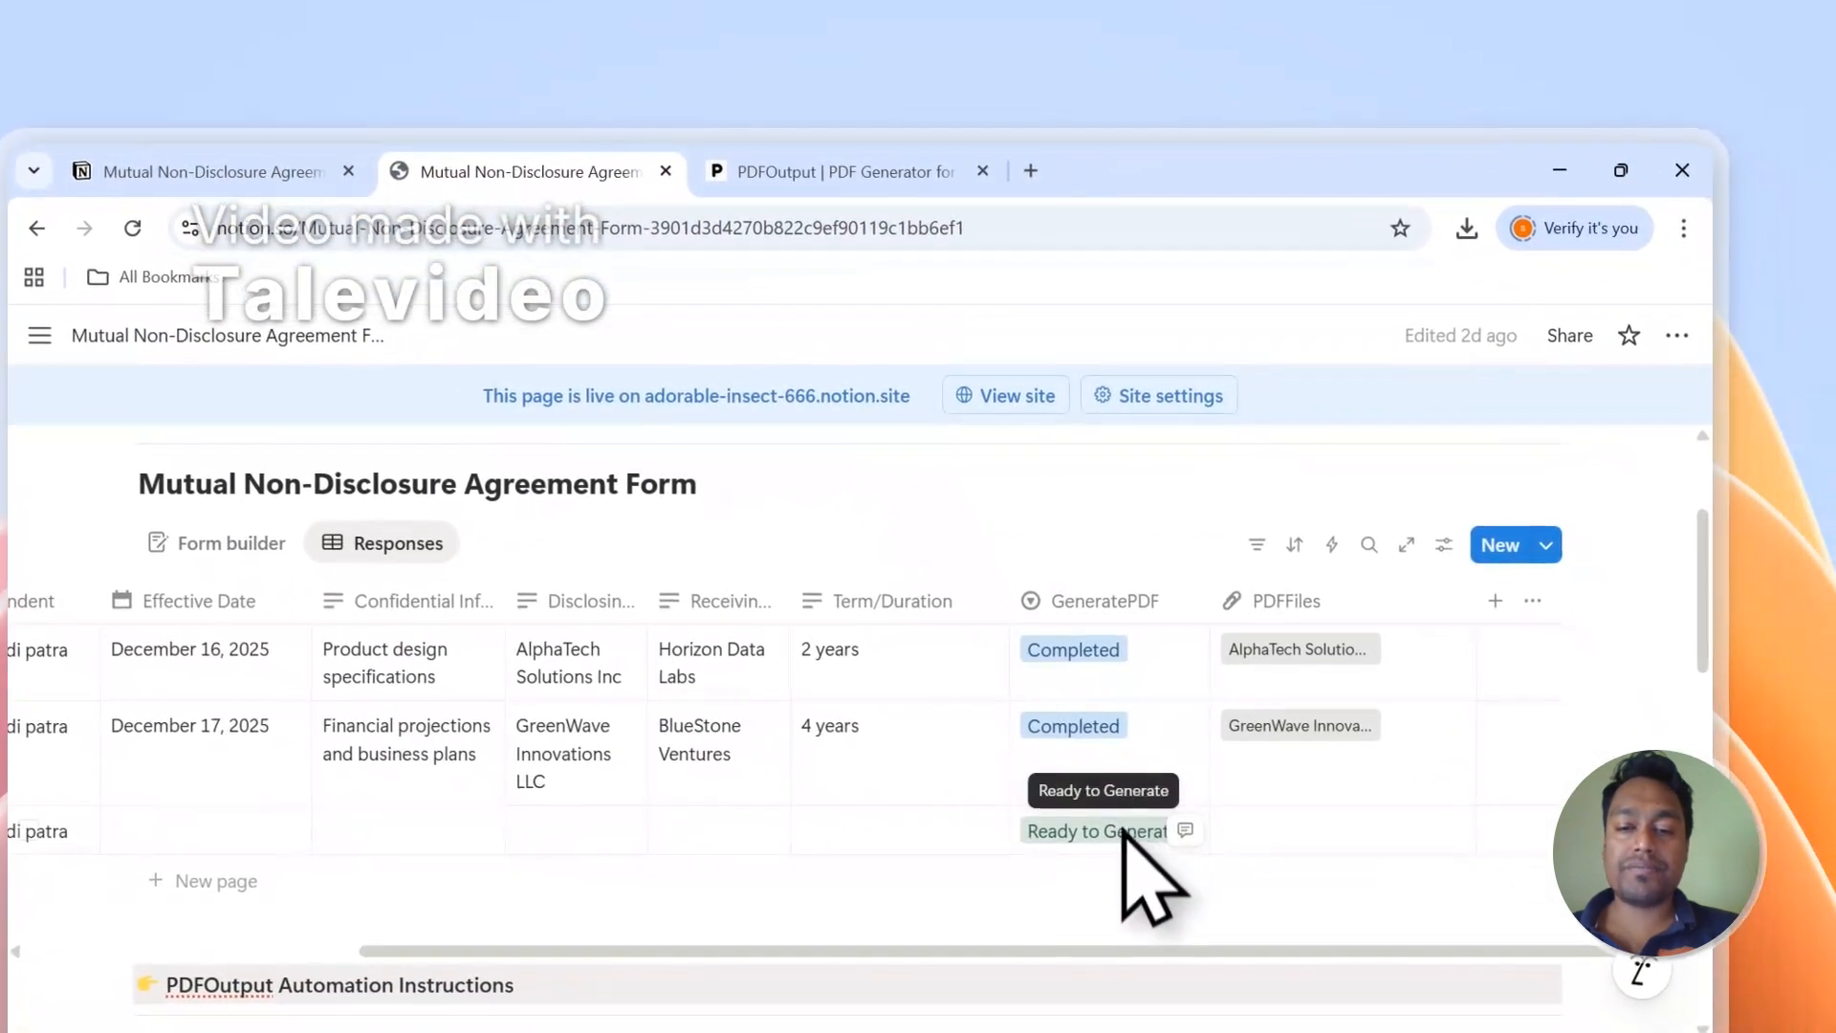